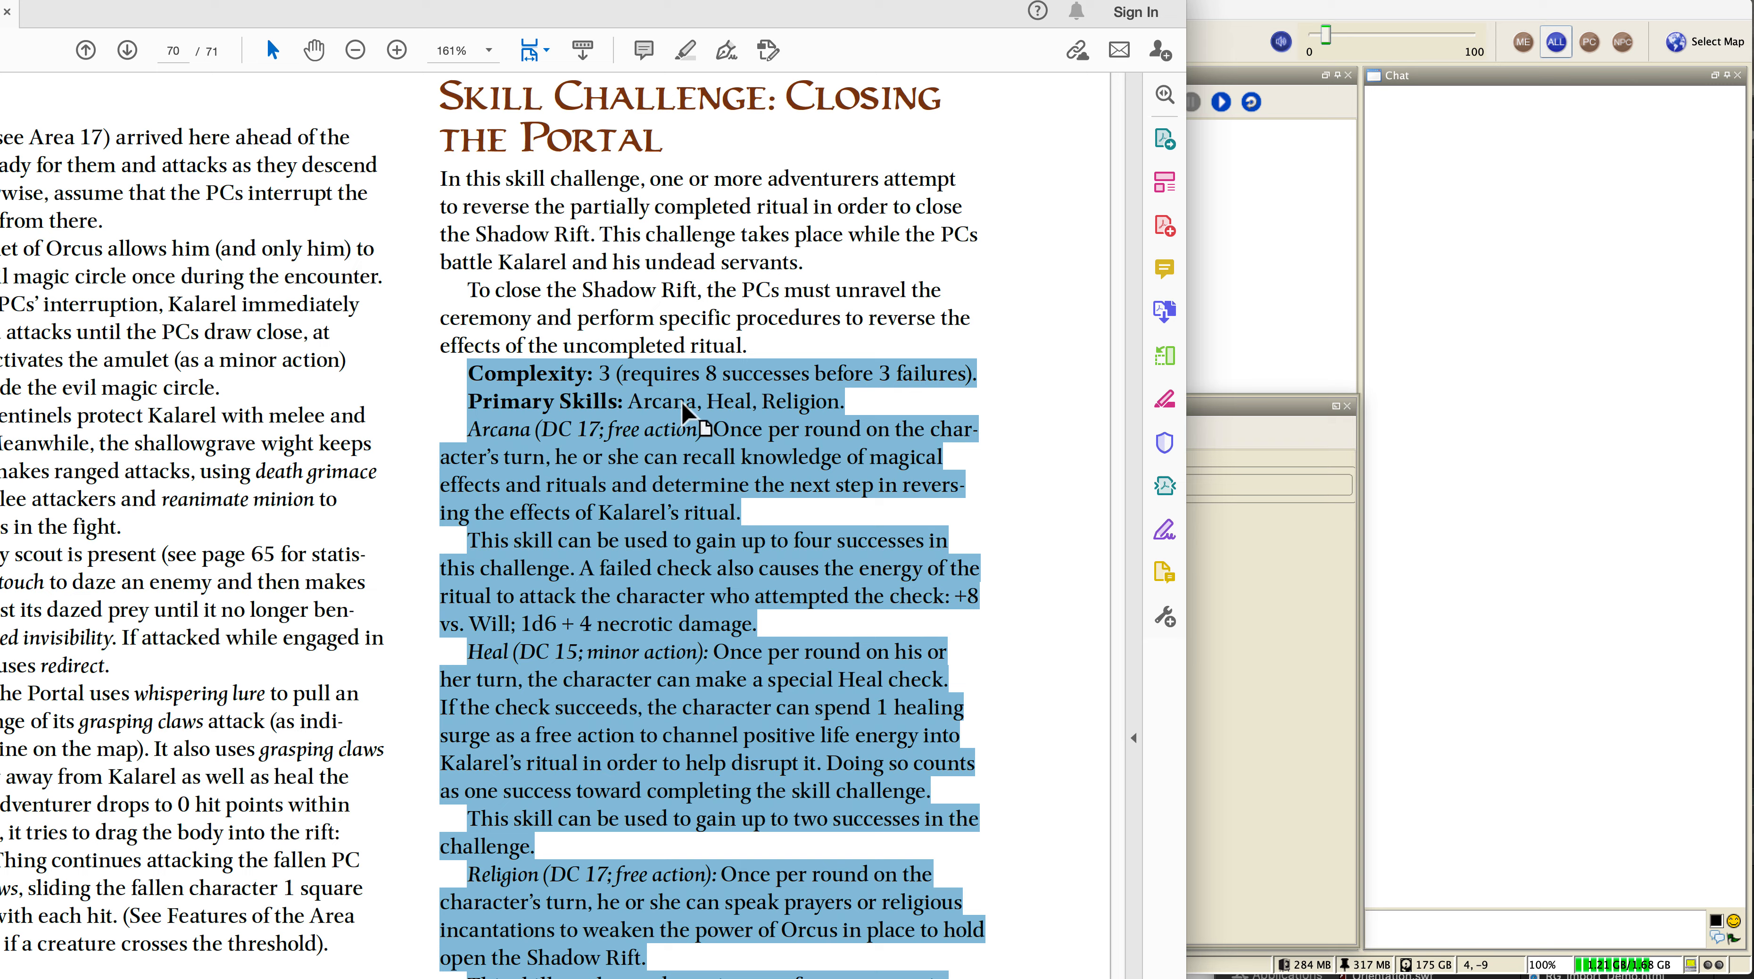
Step: Copy the highlighted Closing the Portal skill challenge text from the PDF and paste it into the Notes of MapTool's Skill Challenge token
{"action": "right_click", "coordinate": [657, 454]}
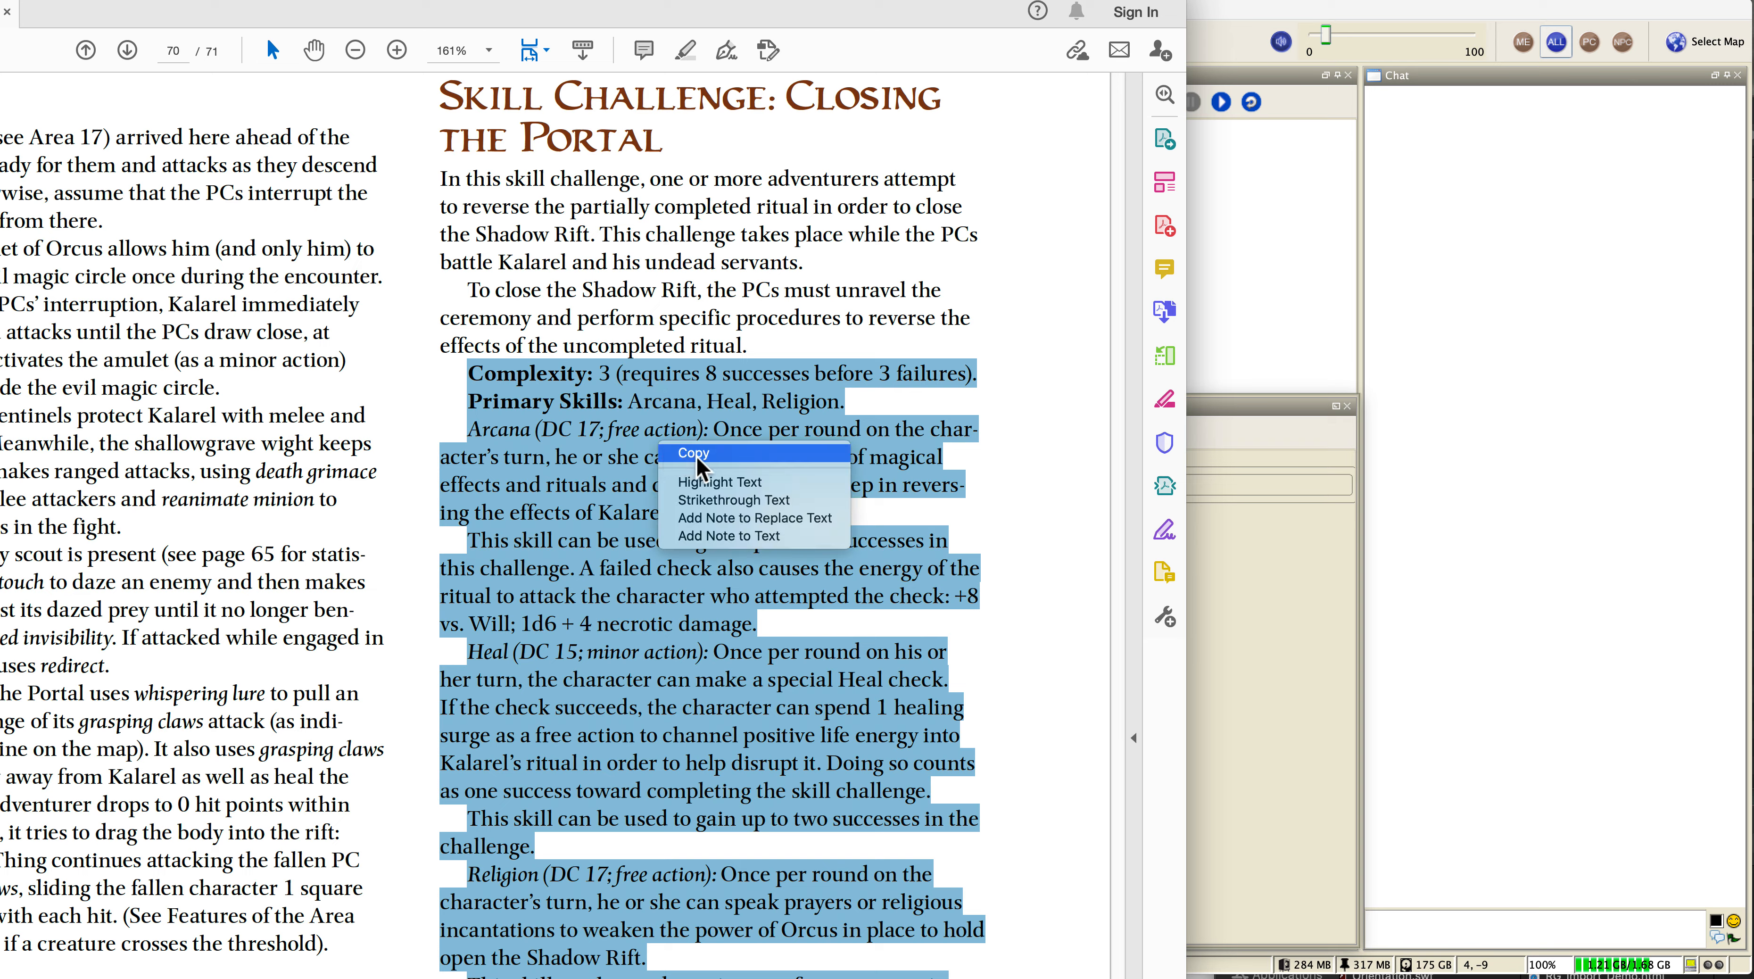
{"action": "left_click", "coordinate": [696, 457]}
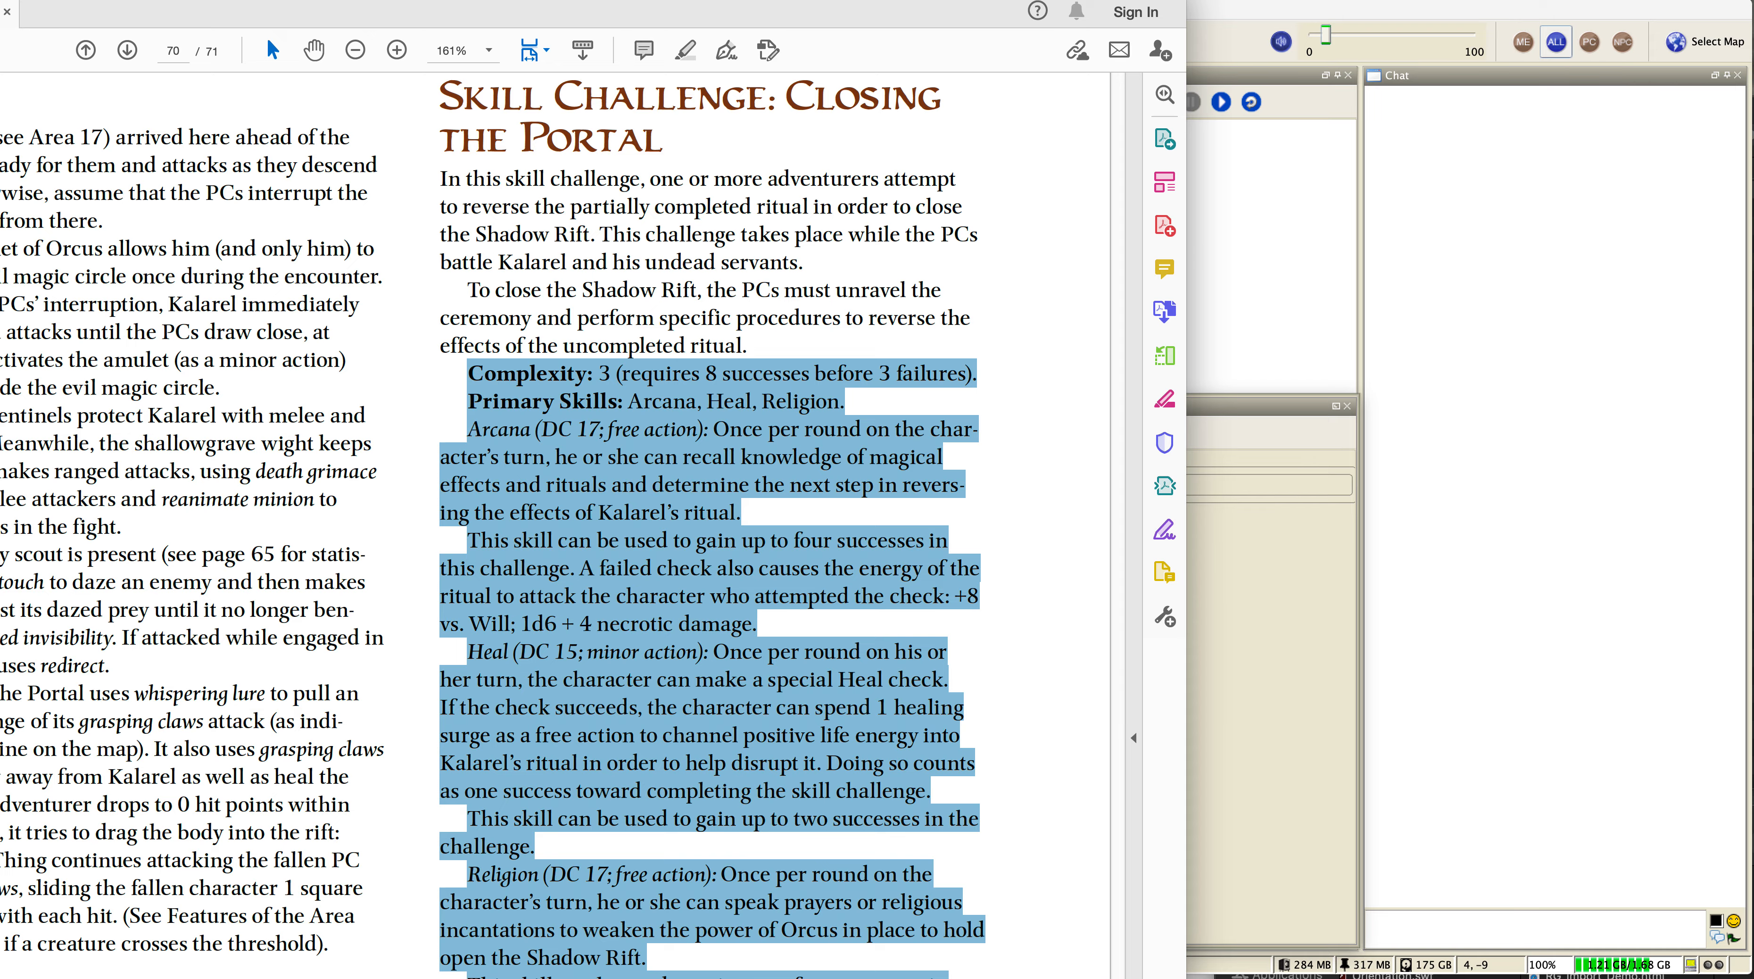
{"action": "left_click", "coordinate": [1268, 416]}
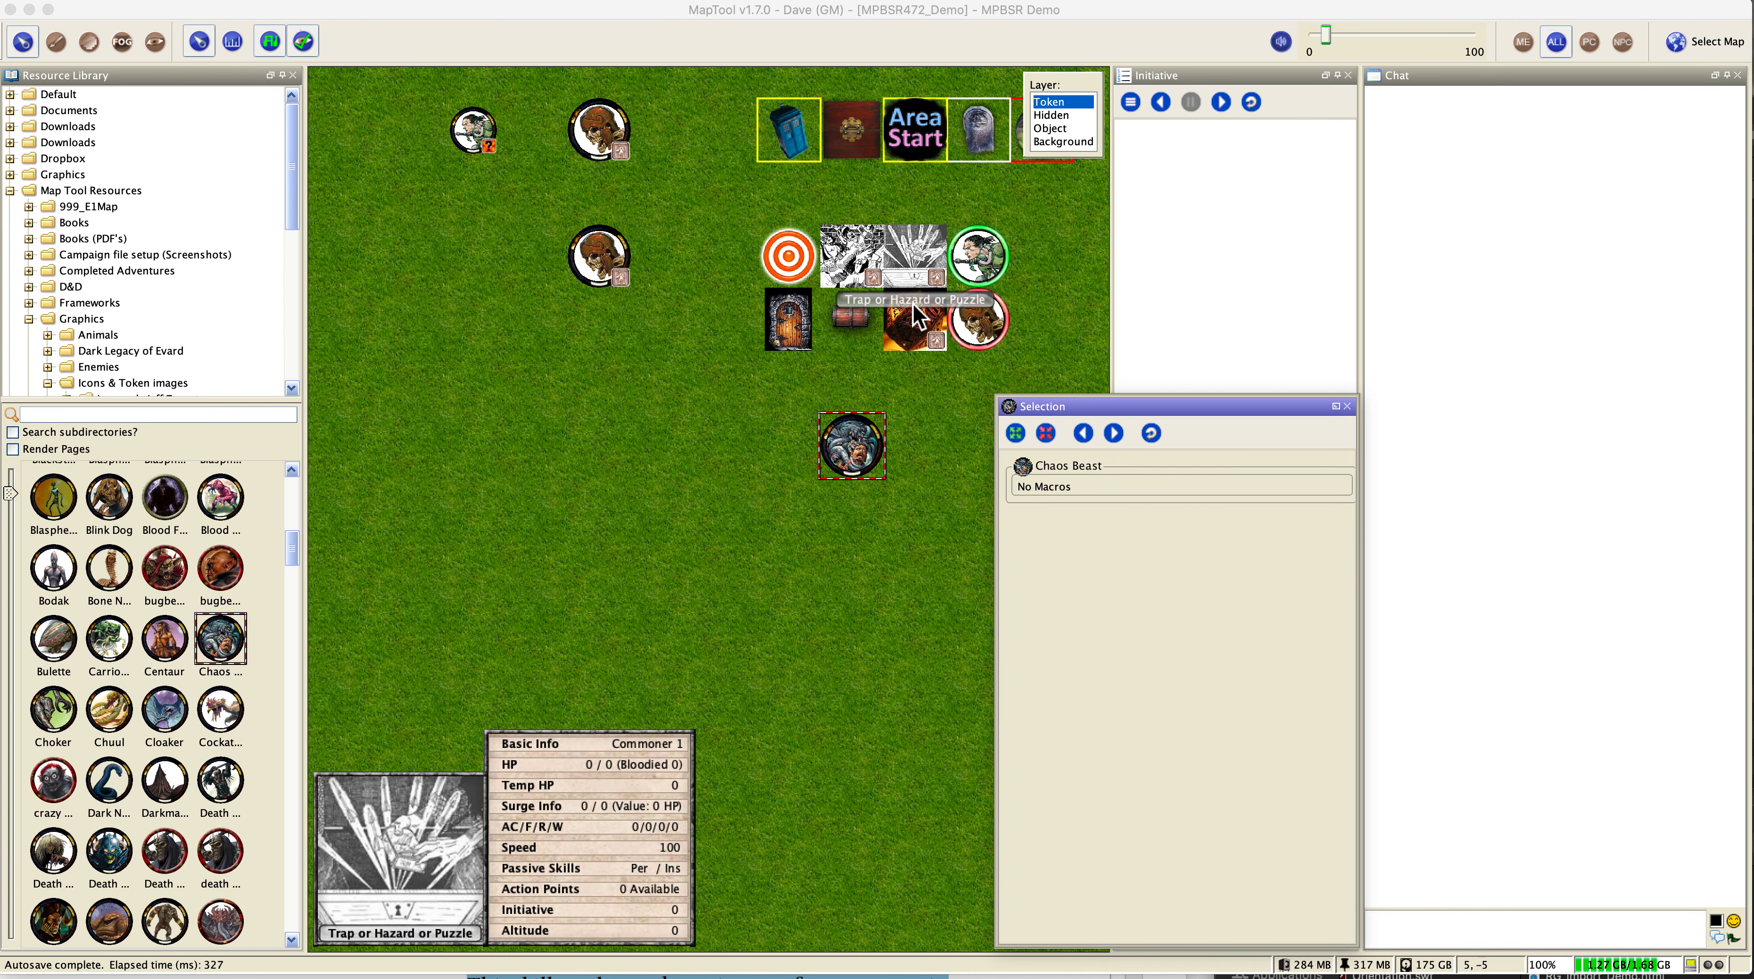
{"action": "double_click", "coordinate": [915, 316]}
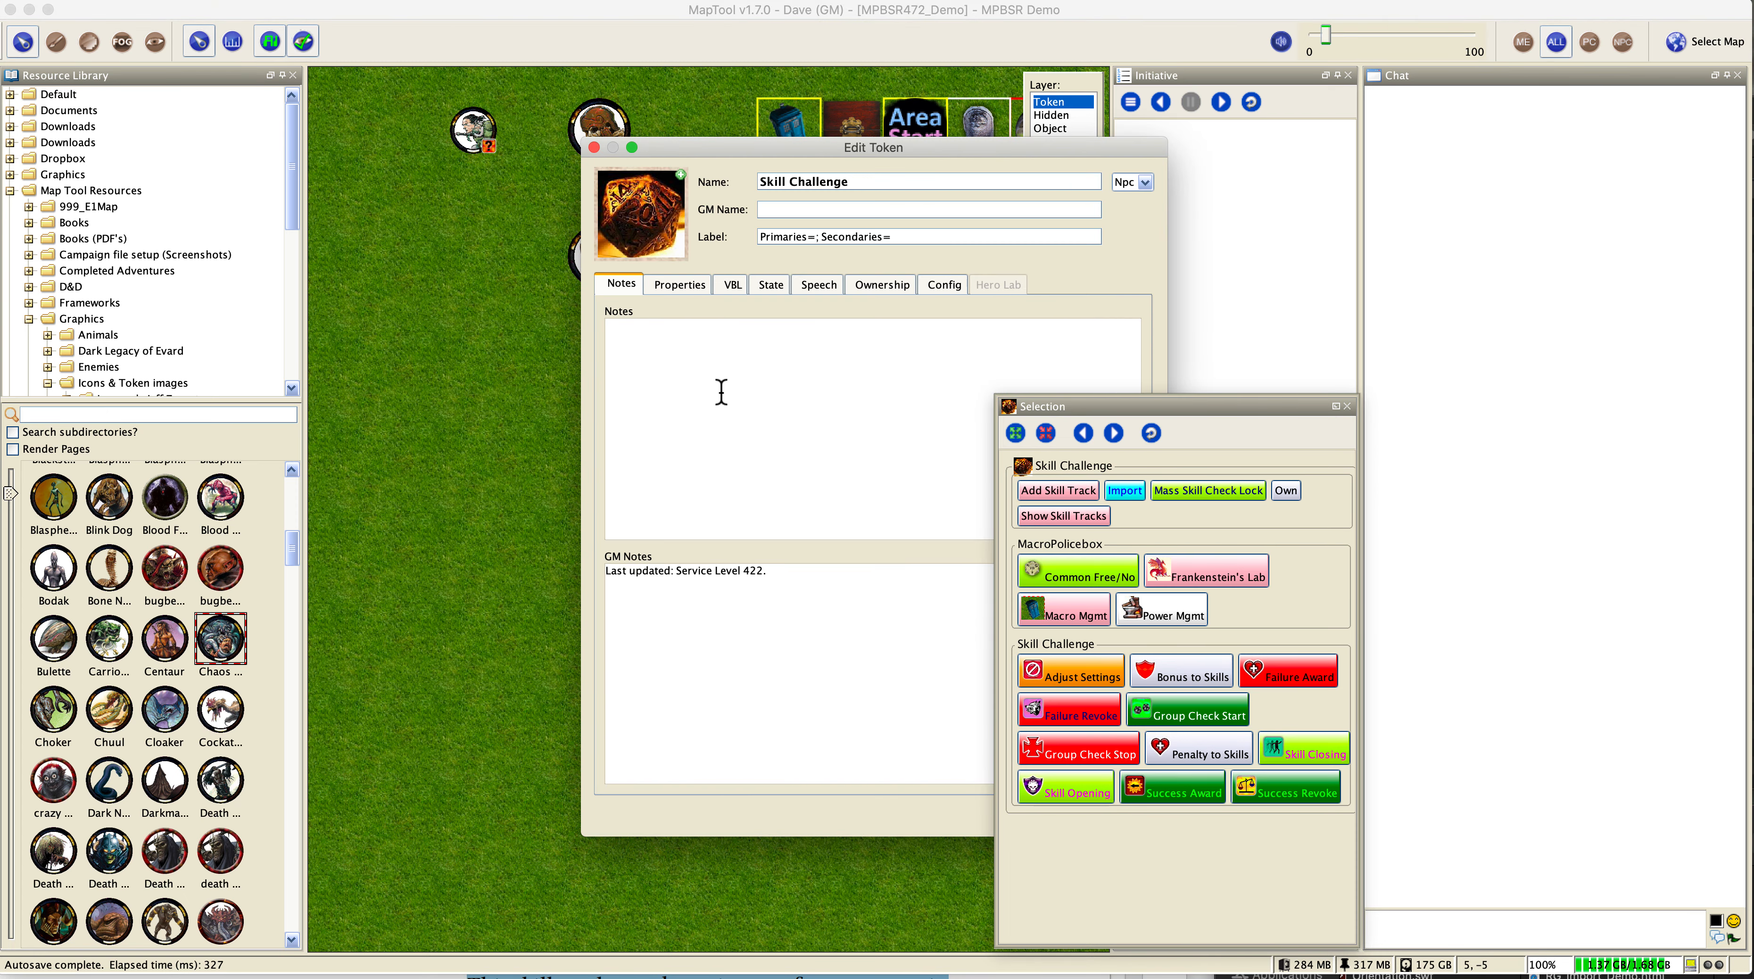
{"action": "left_click", "coordinate": [721, 391]}
{"action": "key", "text": "super+v"}
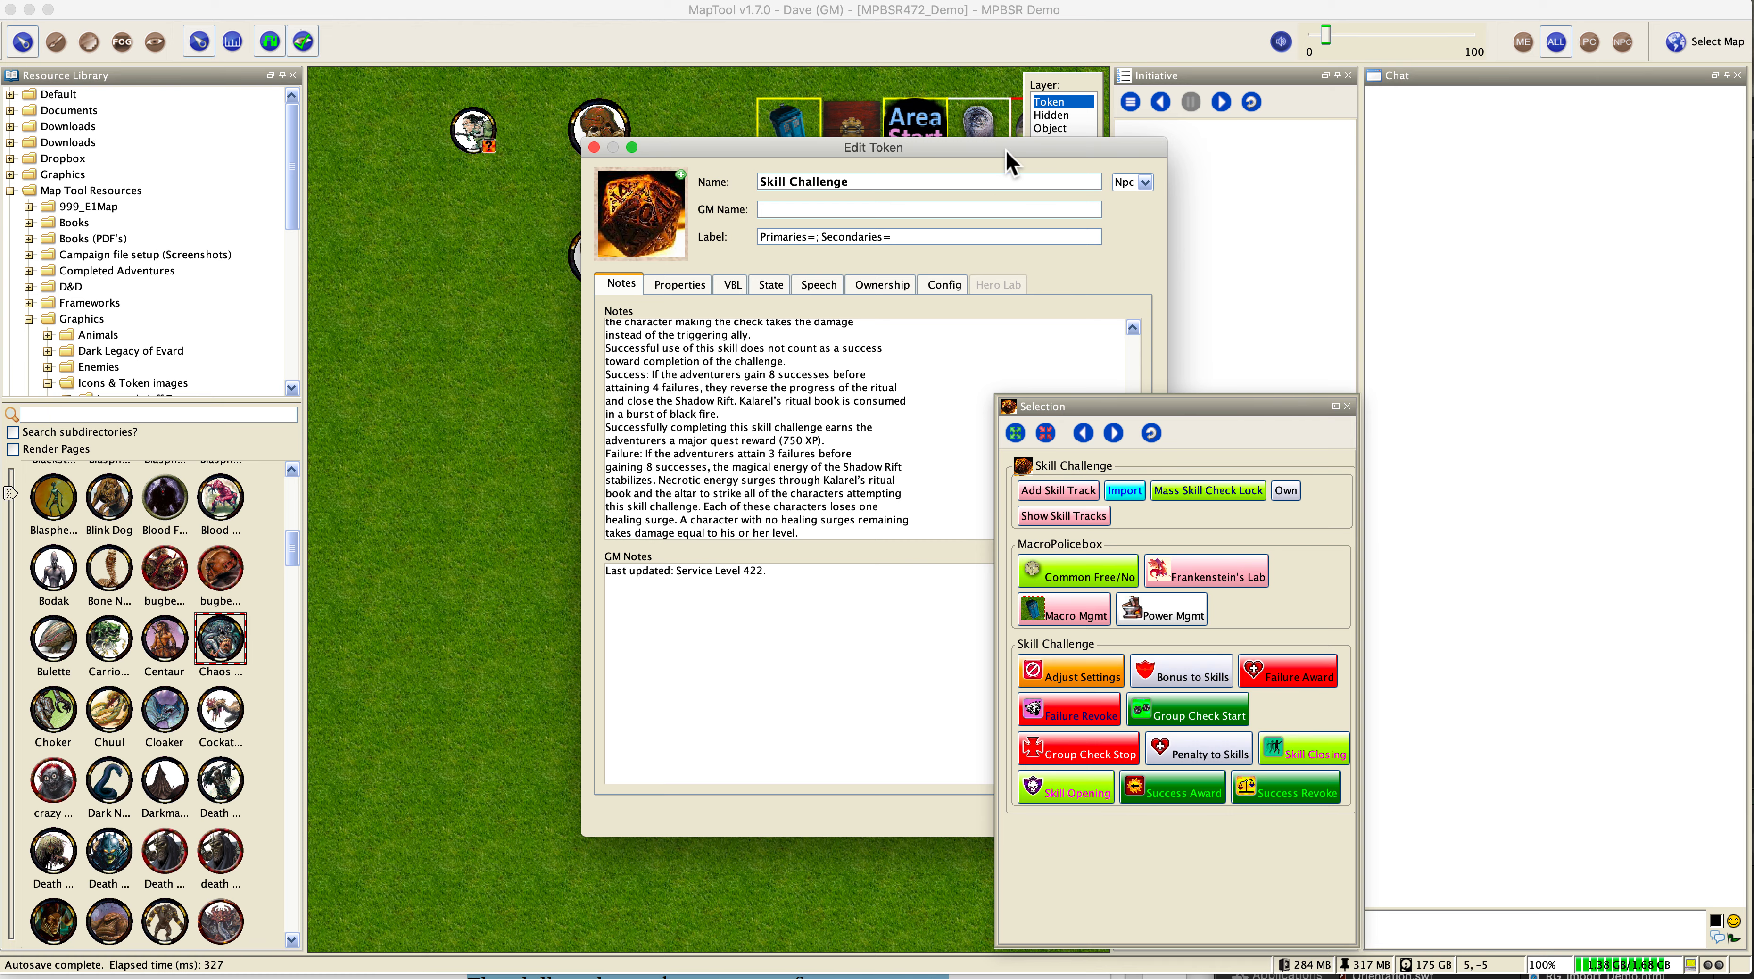
Step: Delete the sentence about a failed Arcana check attacking the character (+8 vs. Will; 1d6 + 4 necrotic damage) from the notes
{"action": "left_click_drag", "start_coordinate": [1006, 150], "coordinate": [789, 150]}
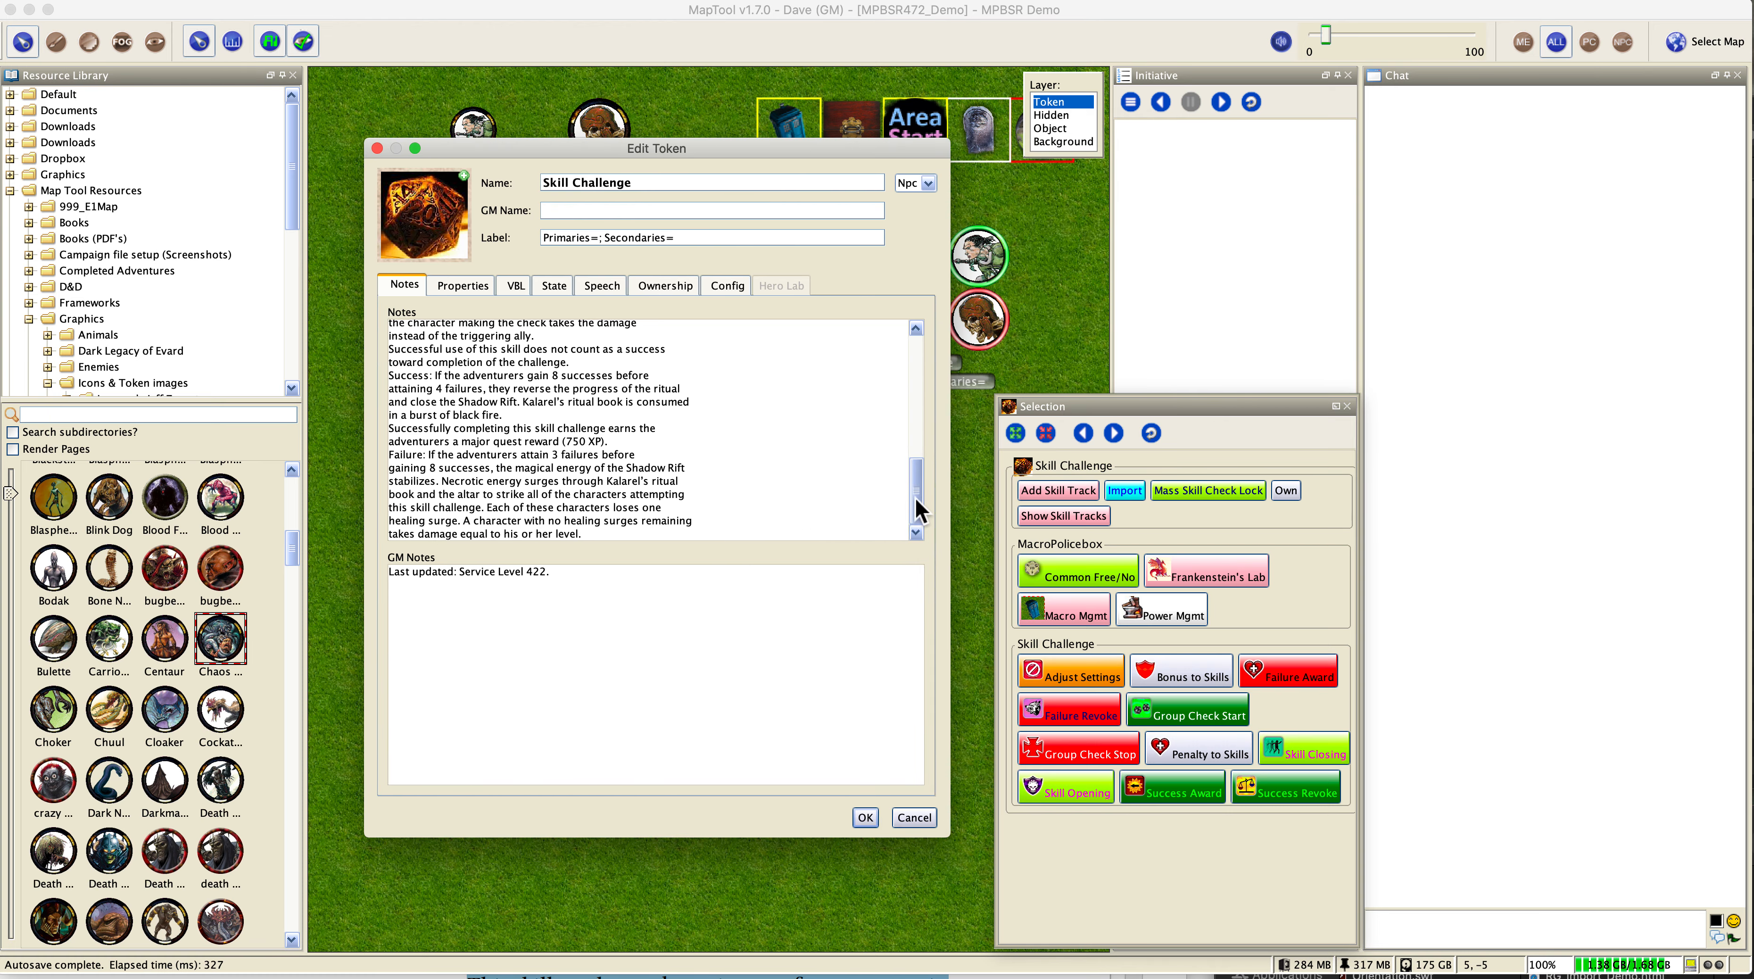
{"action": "left_click_drag", "start_coordinate": [918, 510], "coordinate": [925, 351]}
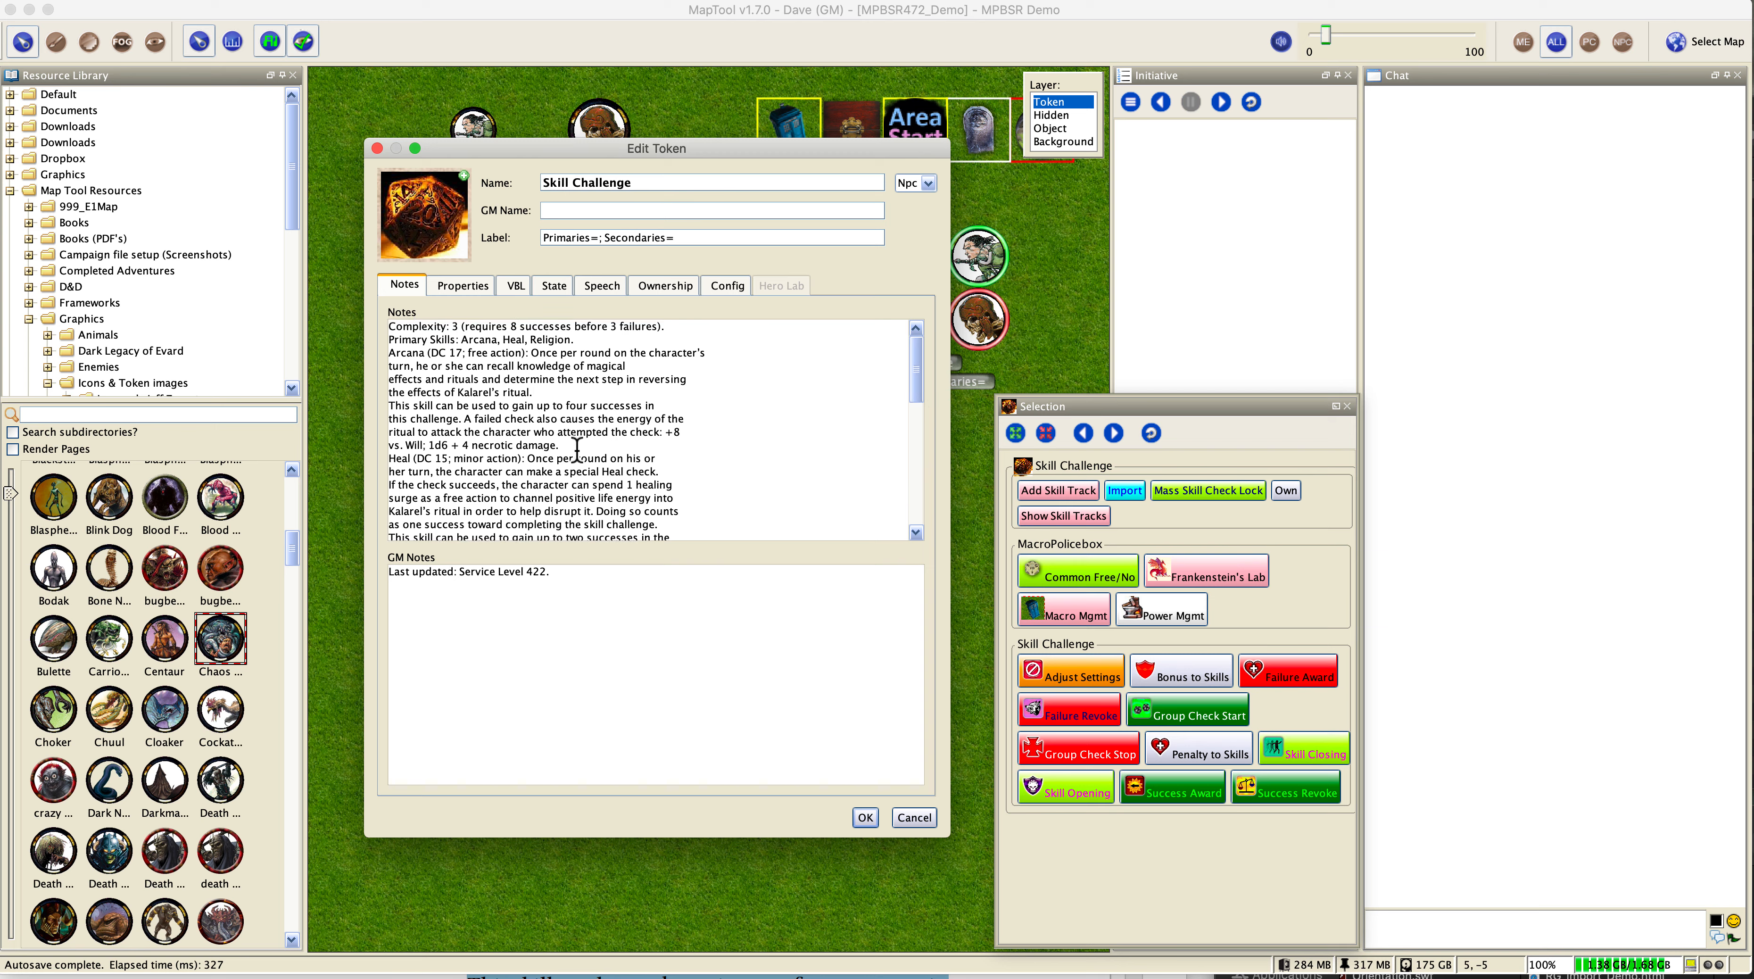
{"action": "left_click_drag", "start_coordinate": [556, 446], "coordinate": [469, 427]}
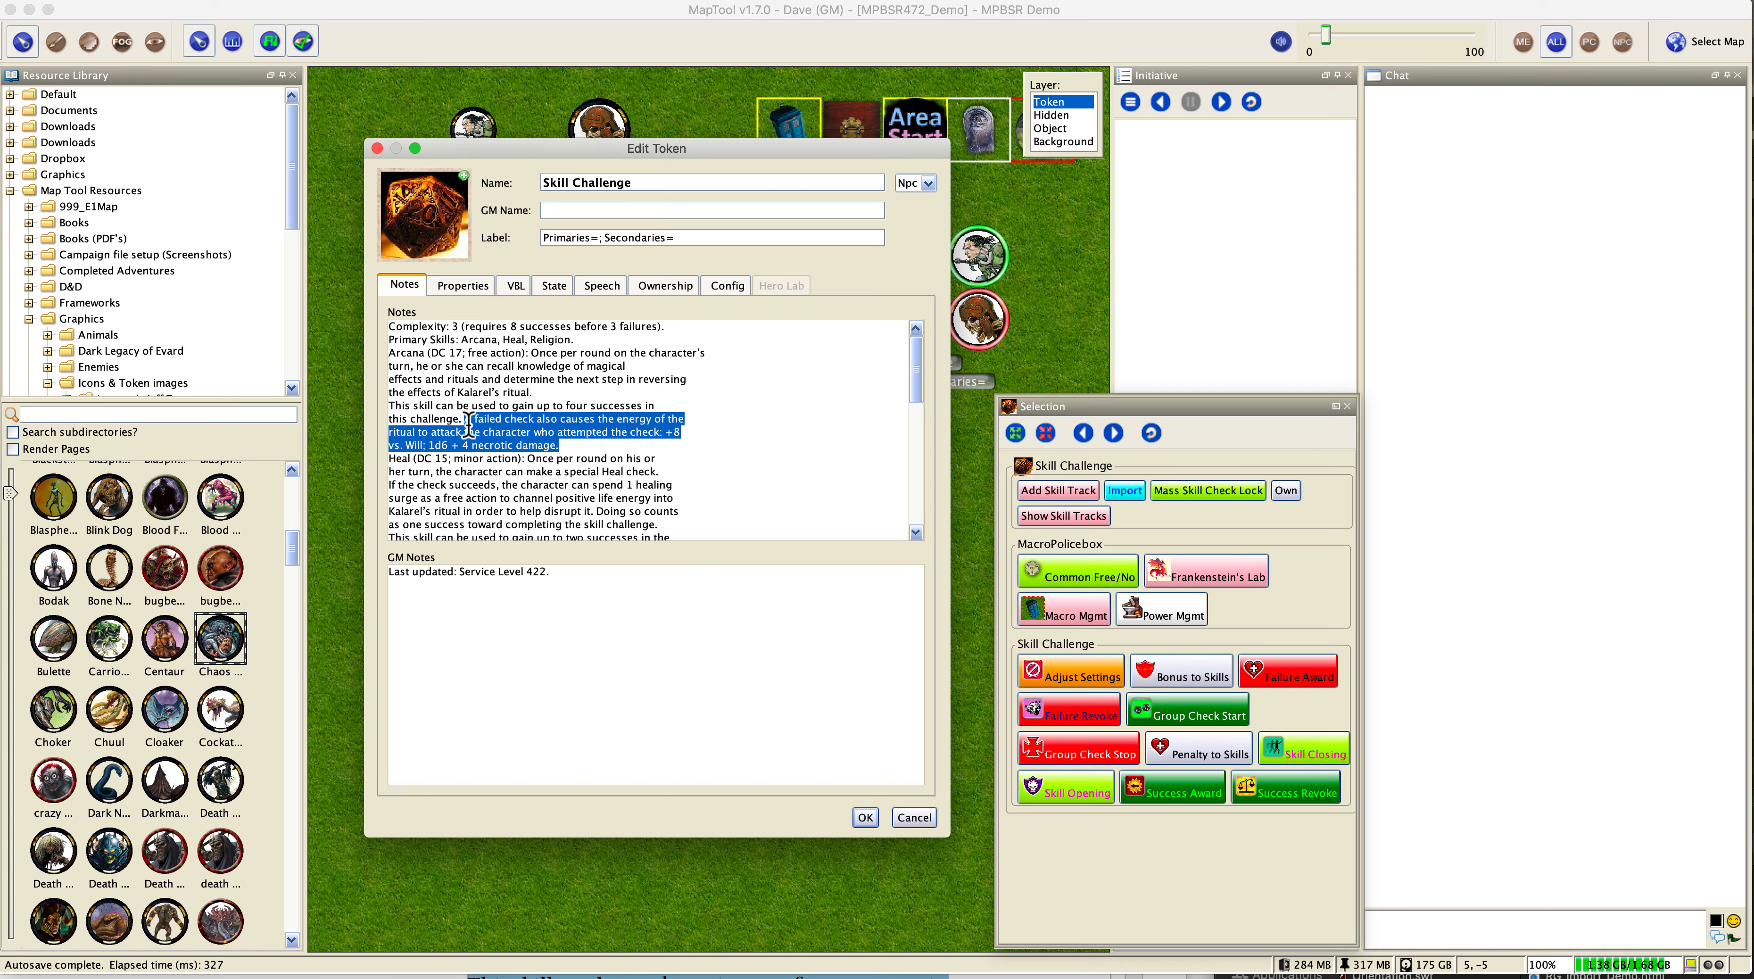
{"action": "key", "text": "BackSpace"}
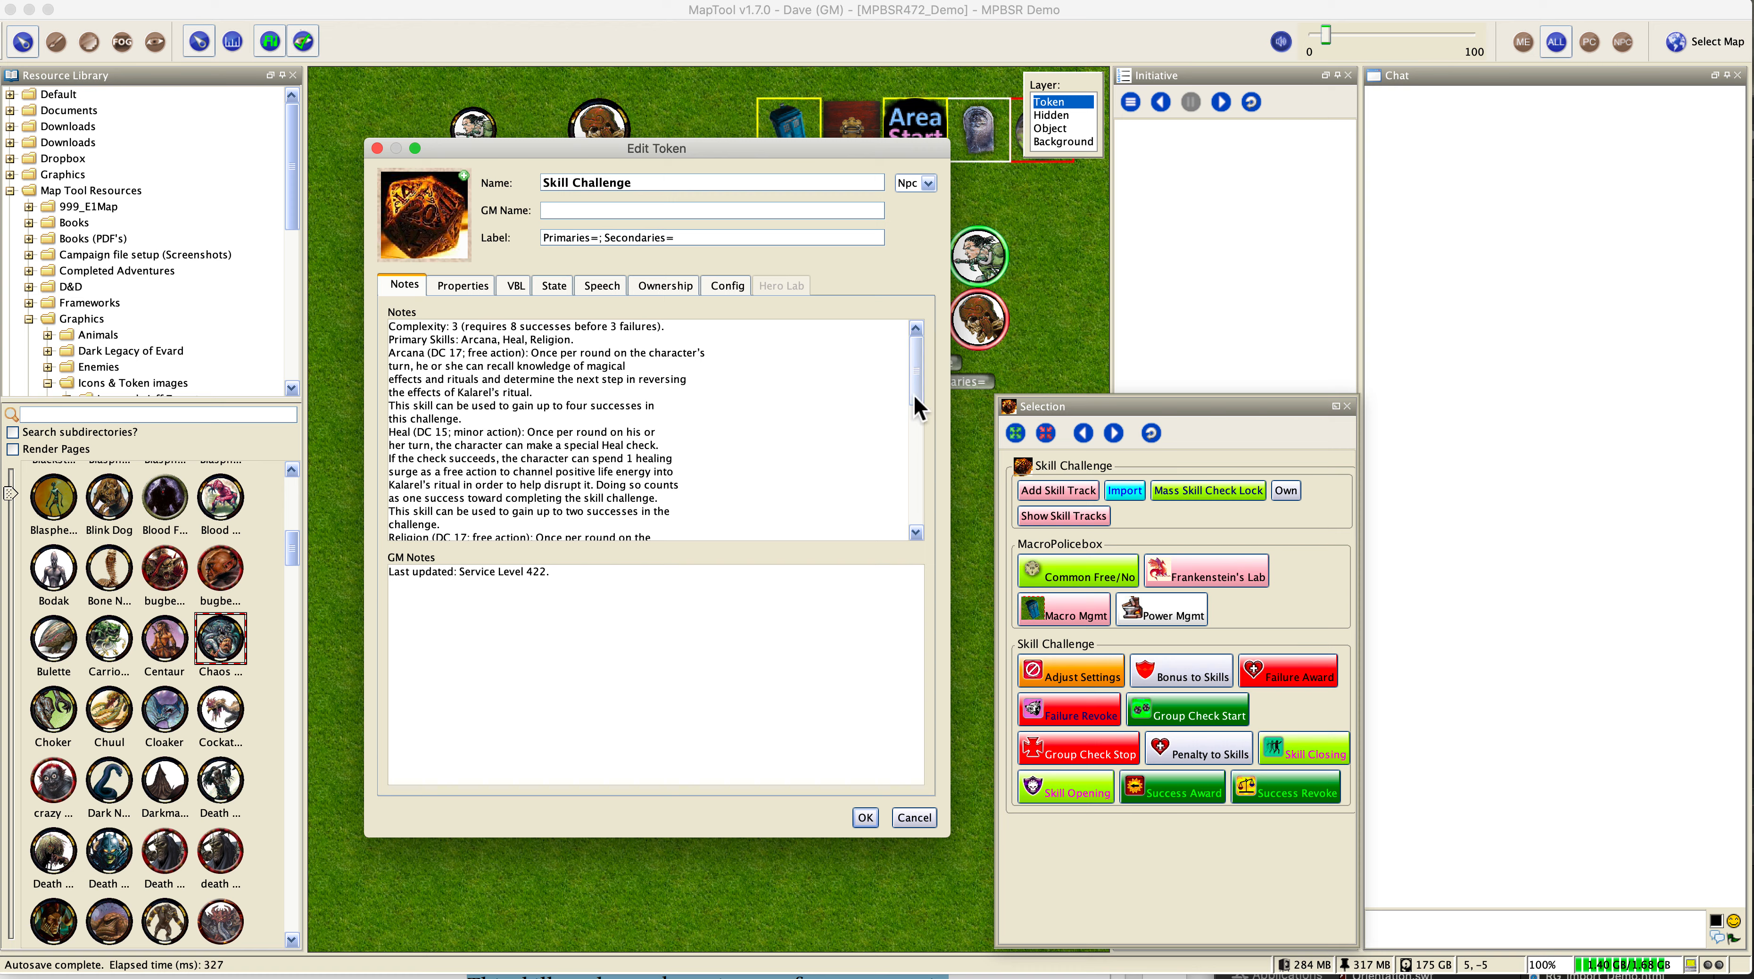
Step: Delete the failed-check sentence (+8 vs. Fortitude; 1d6 + 4 necrotic damage) from the Religion notes and save the token
{"action": "left_click_drag", "start_coordinate": [915, 396], "coordinate": [910, 448]}
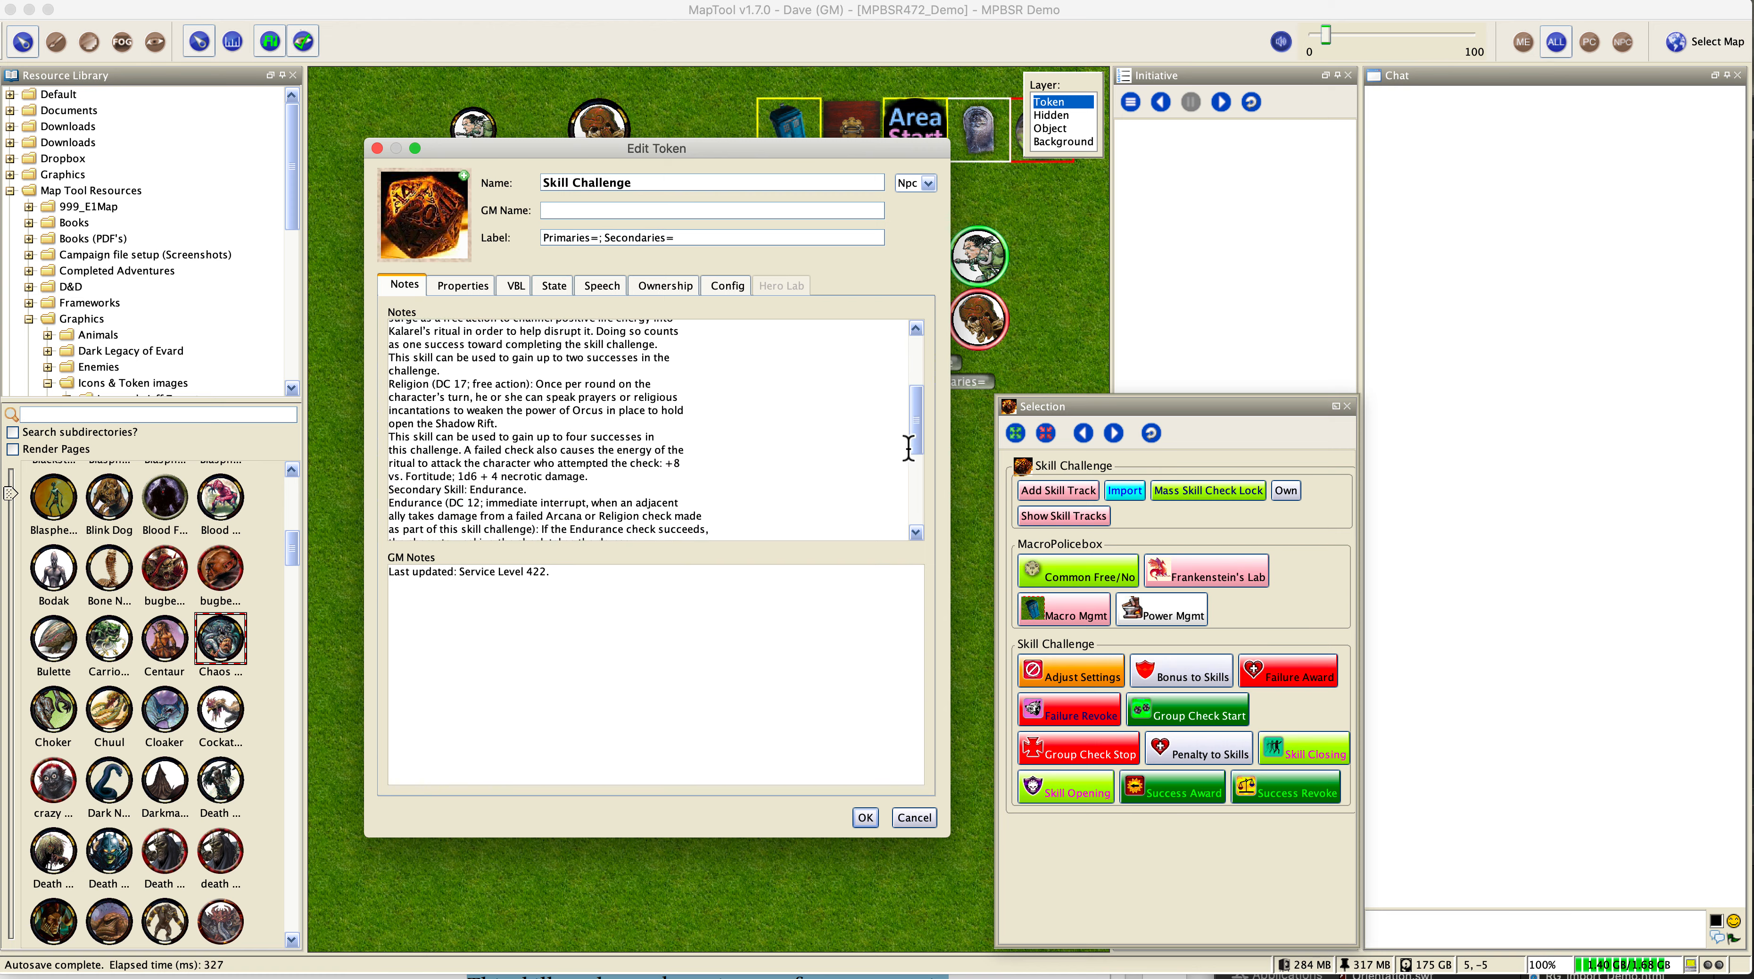
{"action": "triple_click", "coordinate": [596, 489]}
{"action": "left_click", "coordinate": [594, 482]}
{"action": "left_click_drag", "start_coordinate": [594, 480], "coordinate": [468, 454]}
{"action": "key", "text": "BackSpace"}
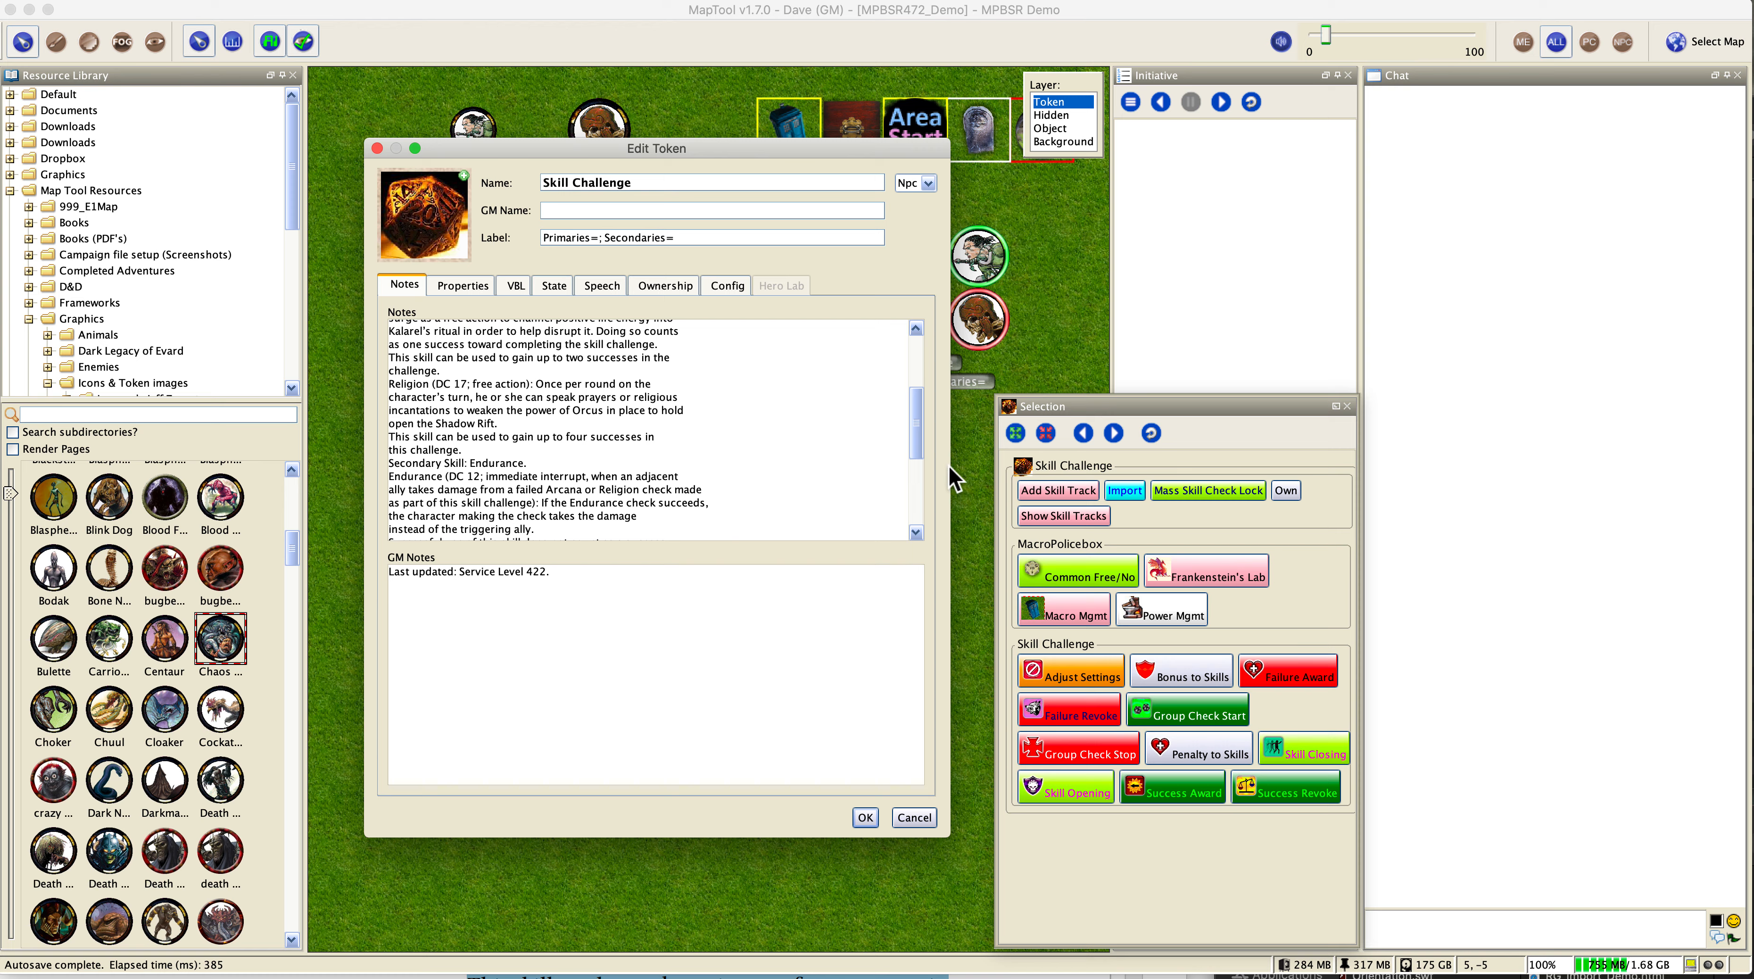
{"action": "left_click_drag", "start_coordinate": [919, 458], "coordinate": [926, 389]}
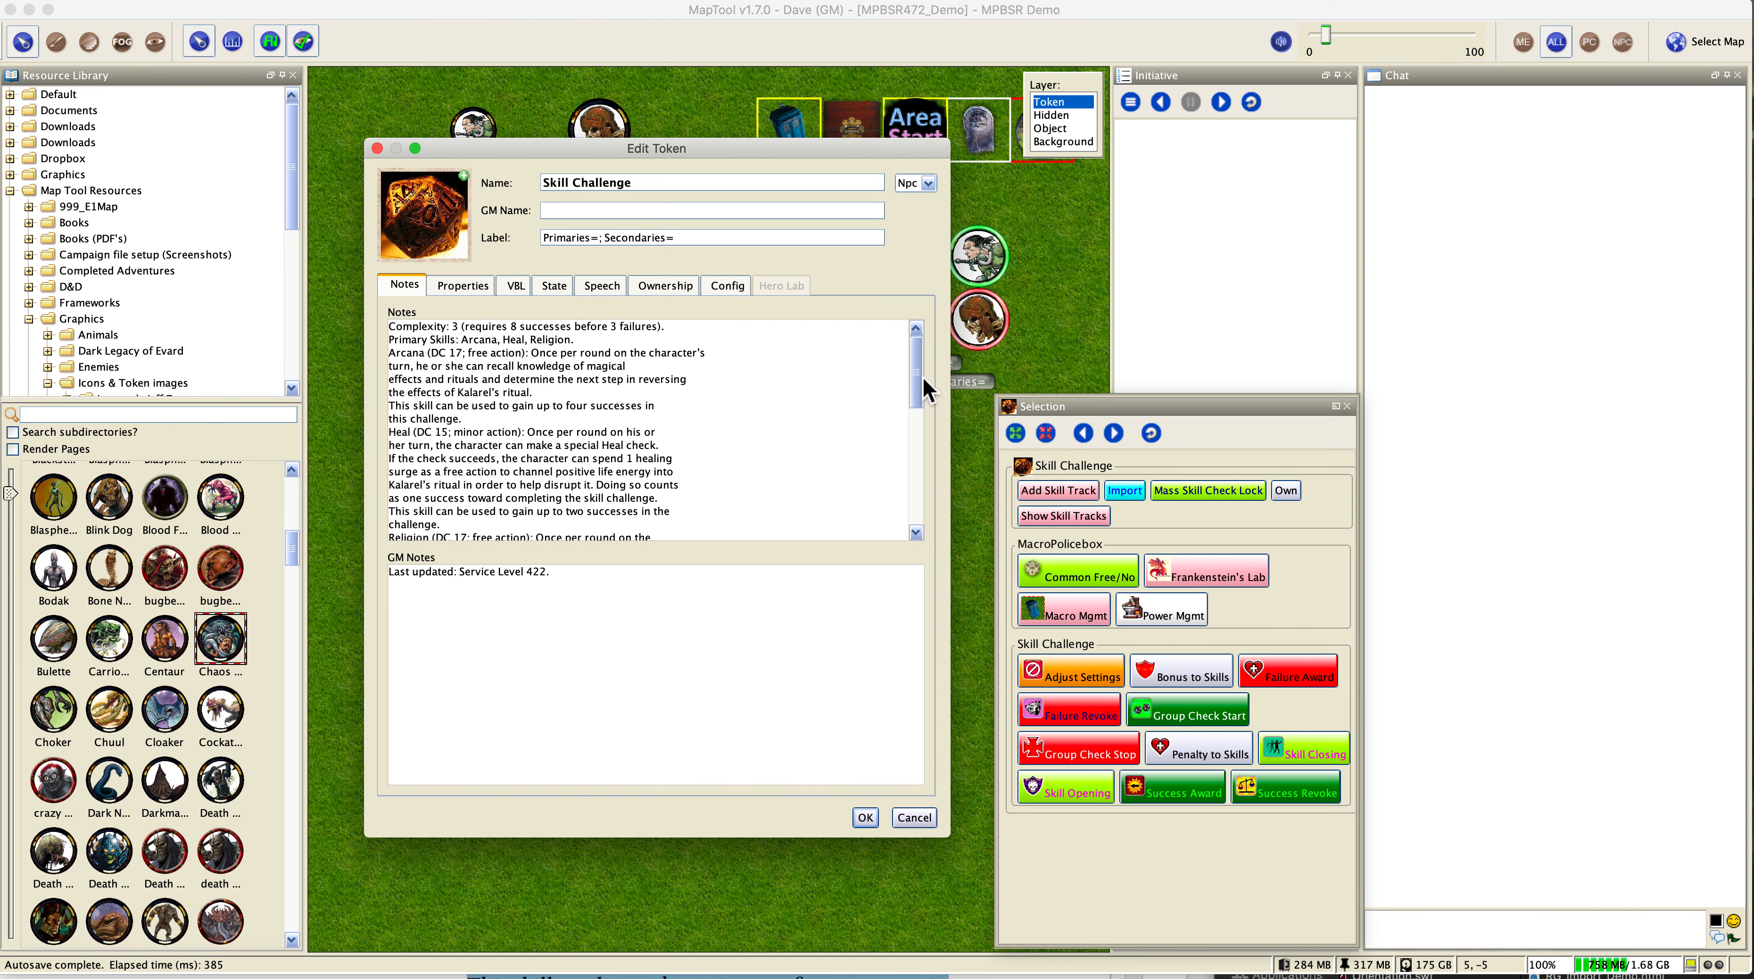
{"action": "left_click", "coordinate": [865, 817]}
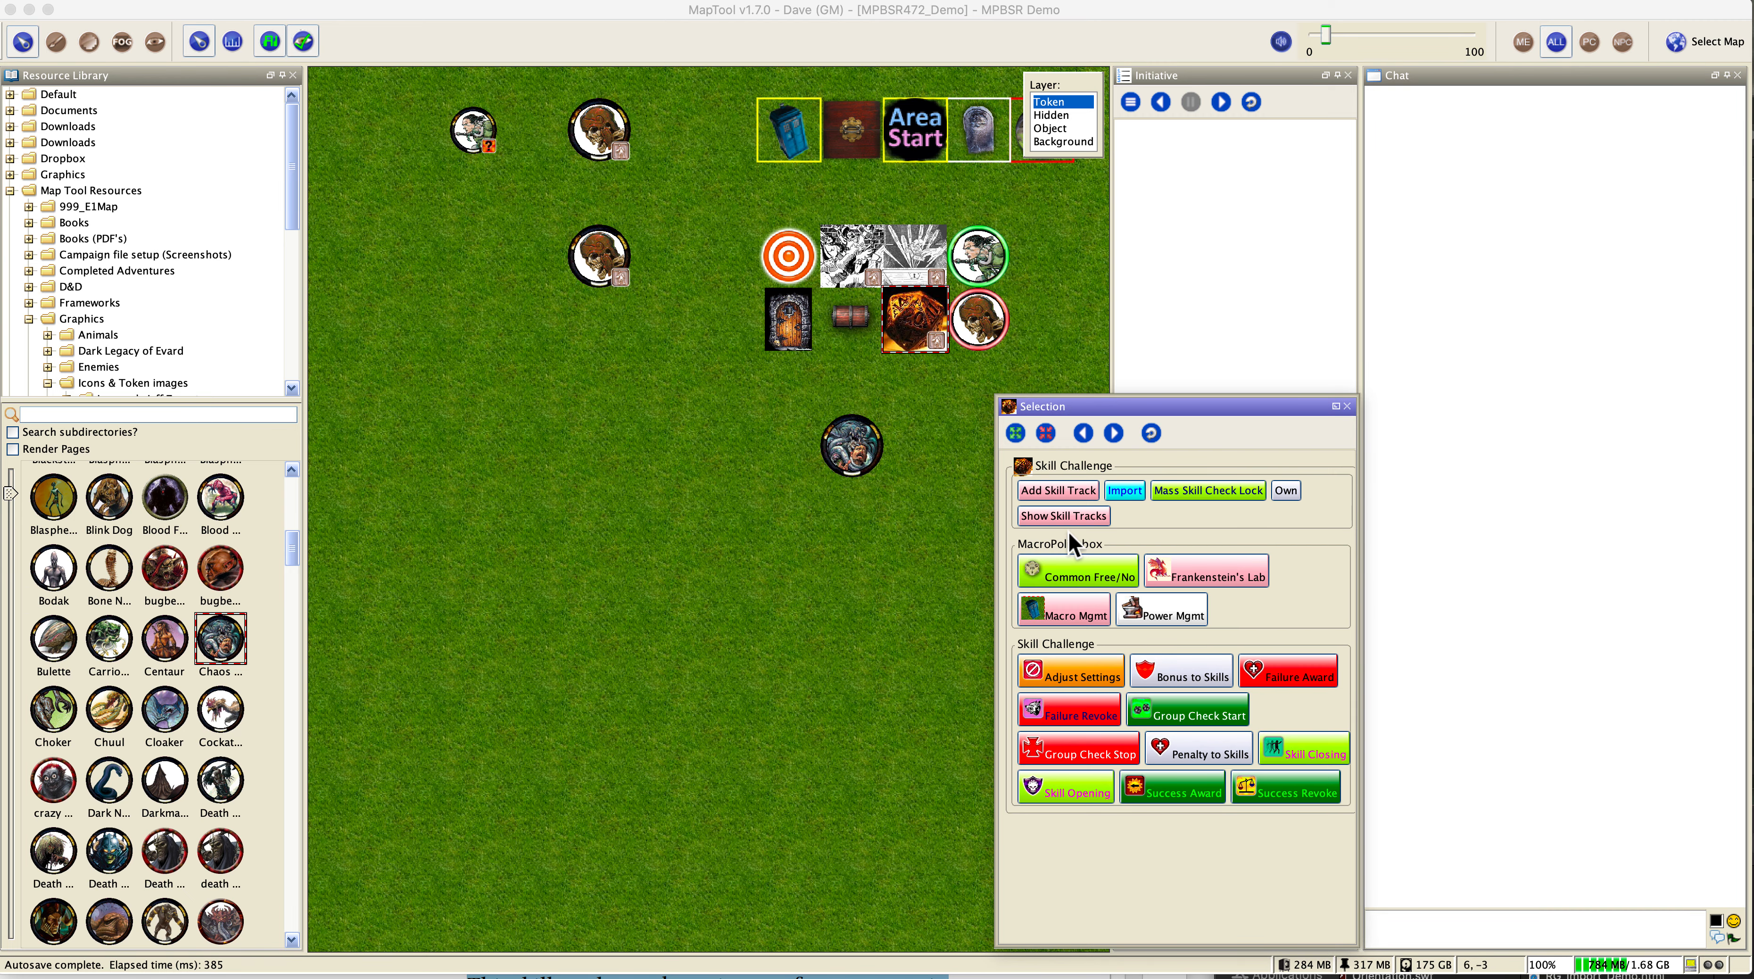
Step: Run Import on the Skill Challenge token and name it Portal
{"action": "mouse_move", "coordinate": [867, 461]}
{"action": "mouse_move", "coordinate": [912, 318]}
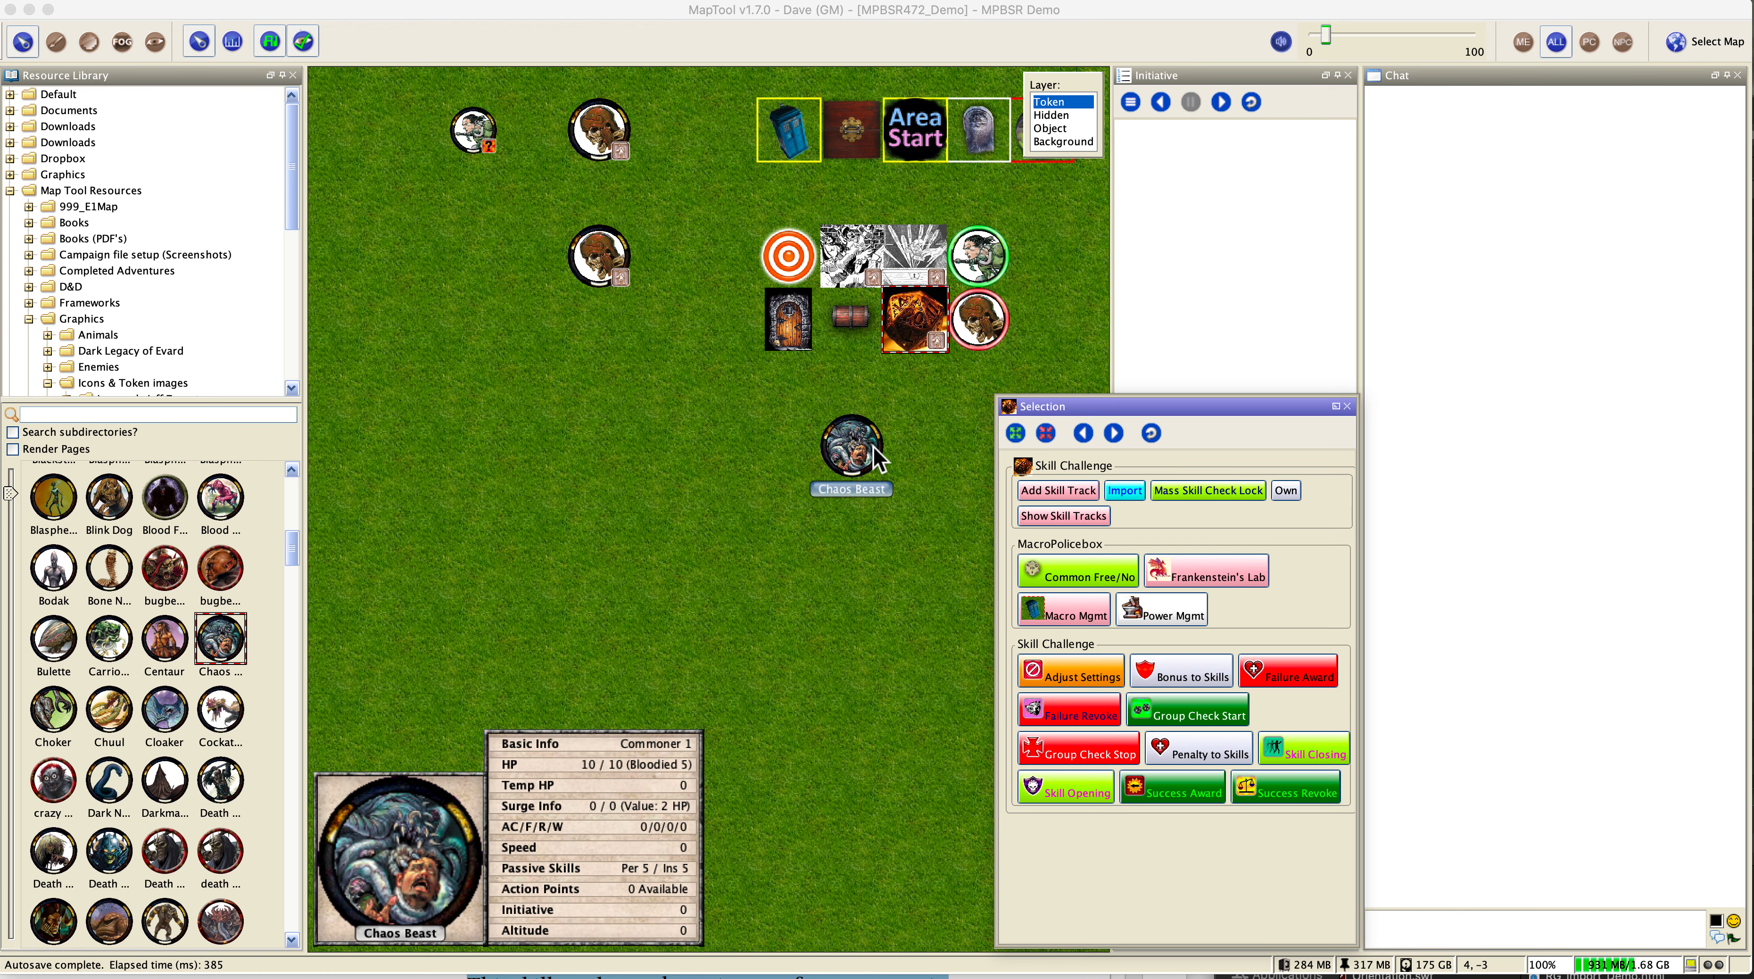
{"action": "left_click", "coordinate": [924, 327]}
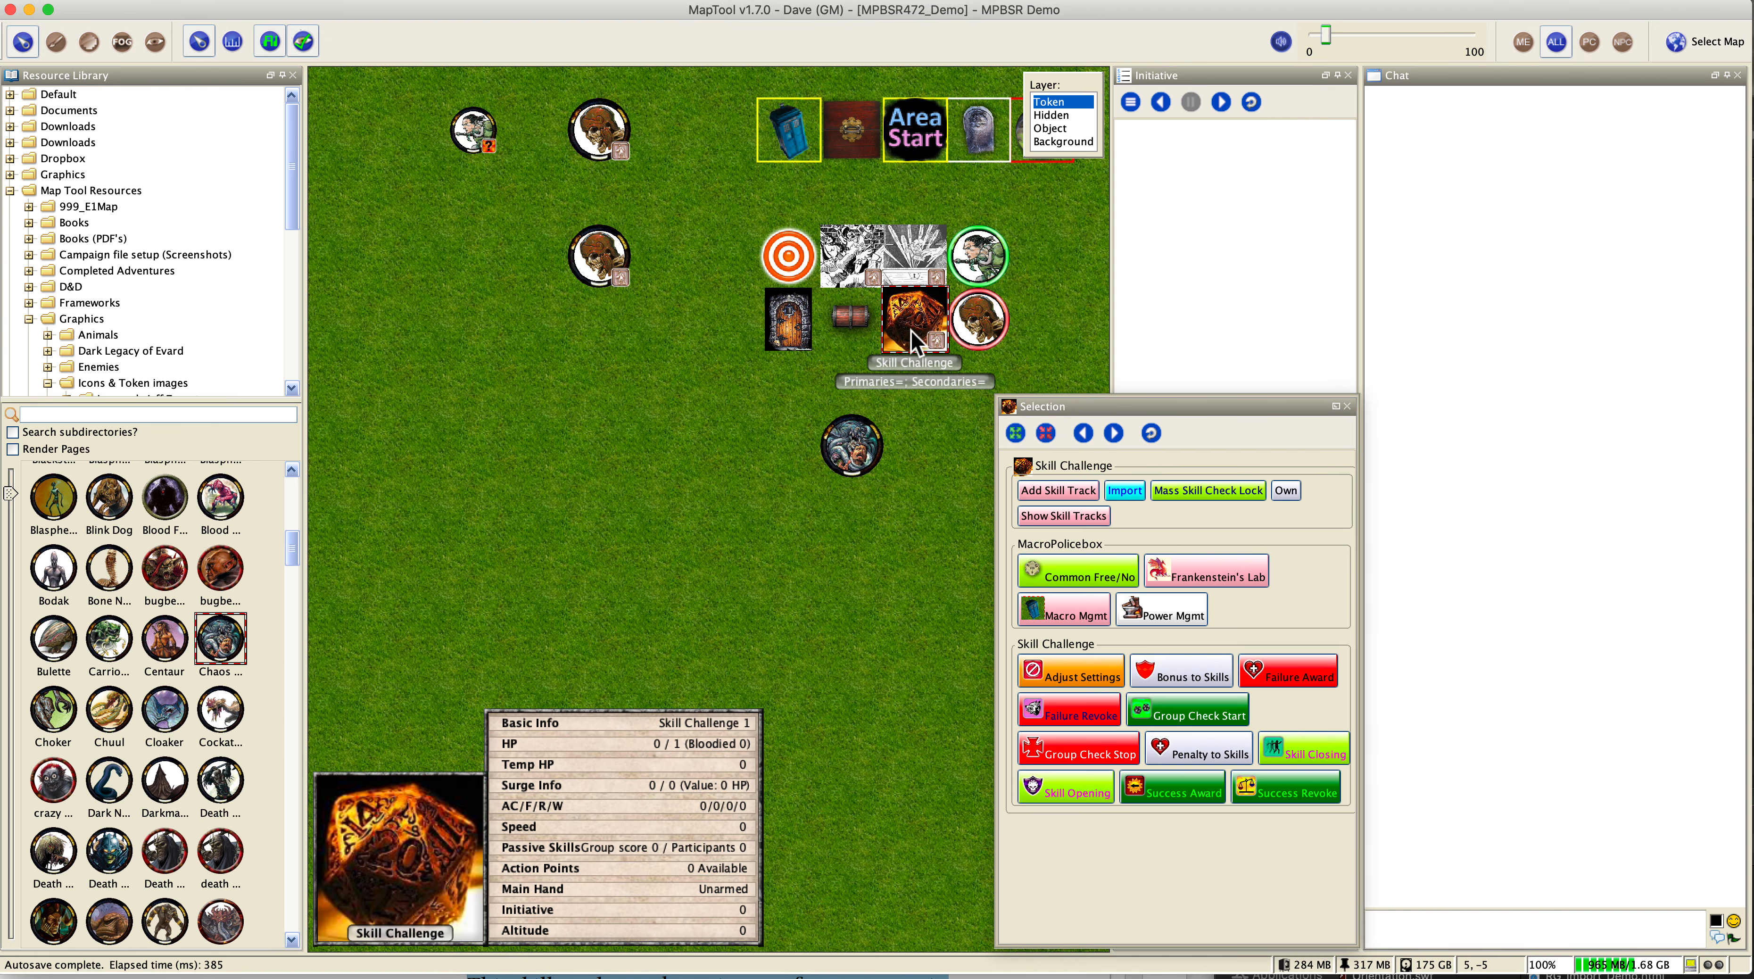
{"action": "left_click", "coordinate": [1125, 492]}
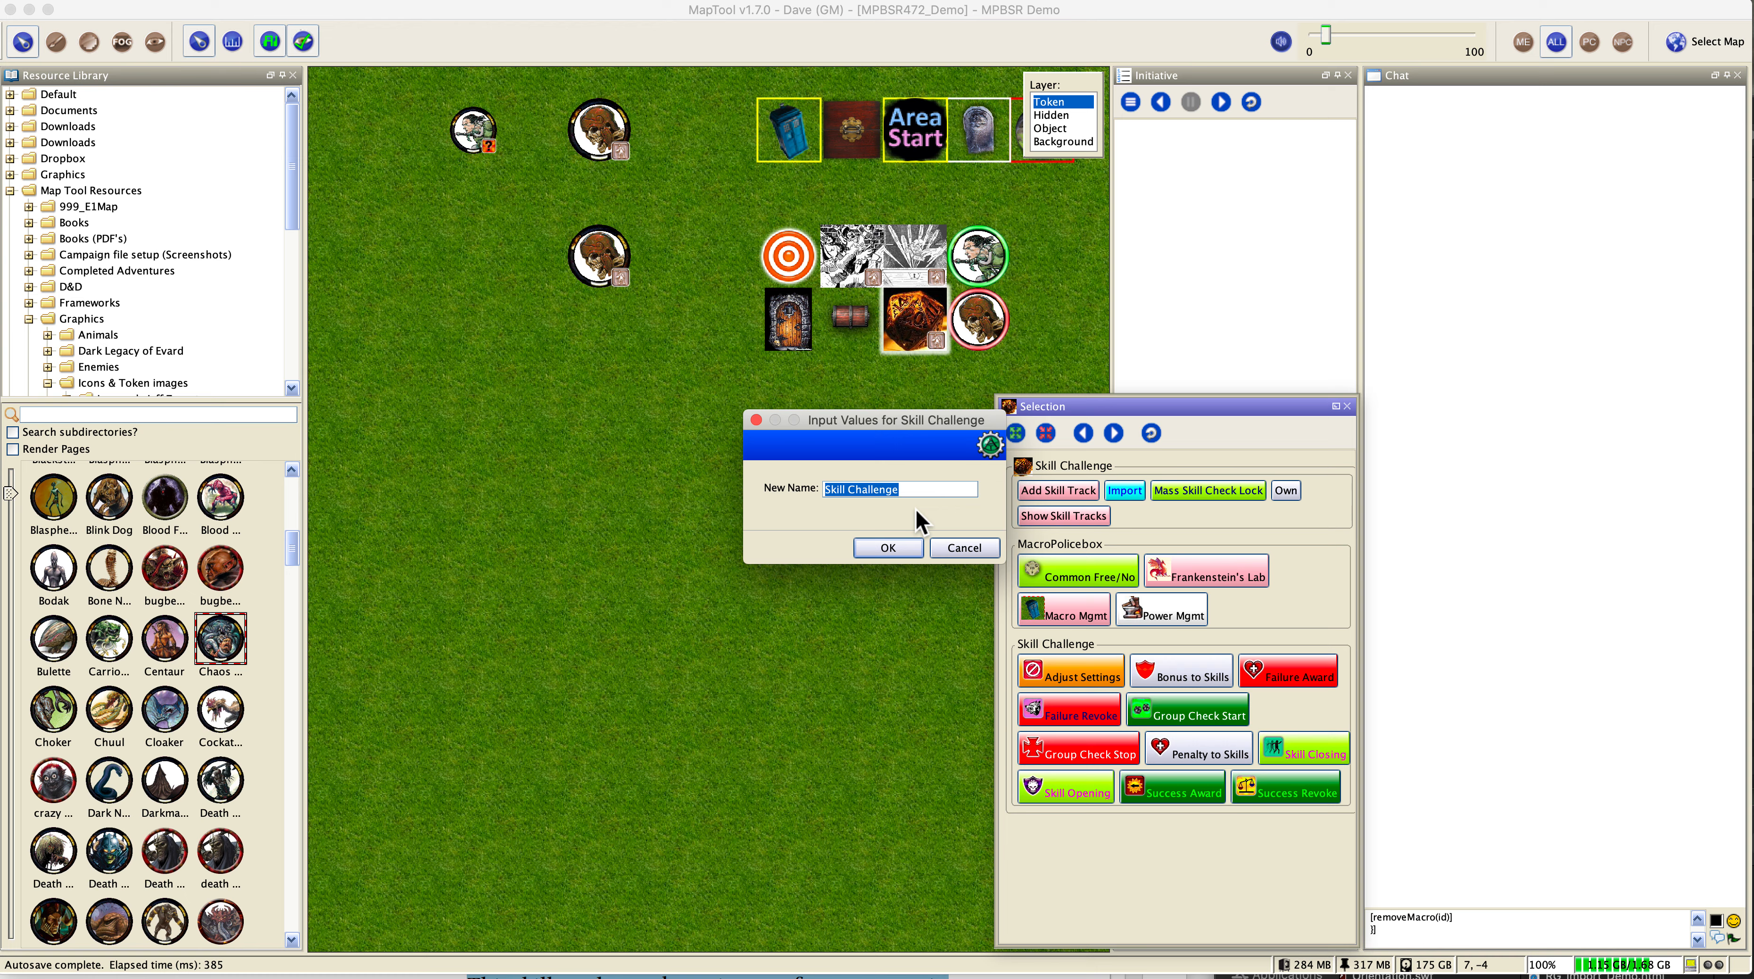
{"action": "type", "text": "Portal"}
{"action": "left_click", "coordinate": [894, 548]}
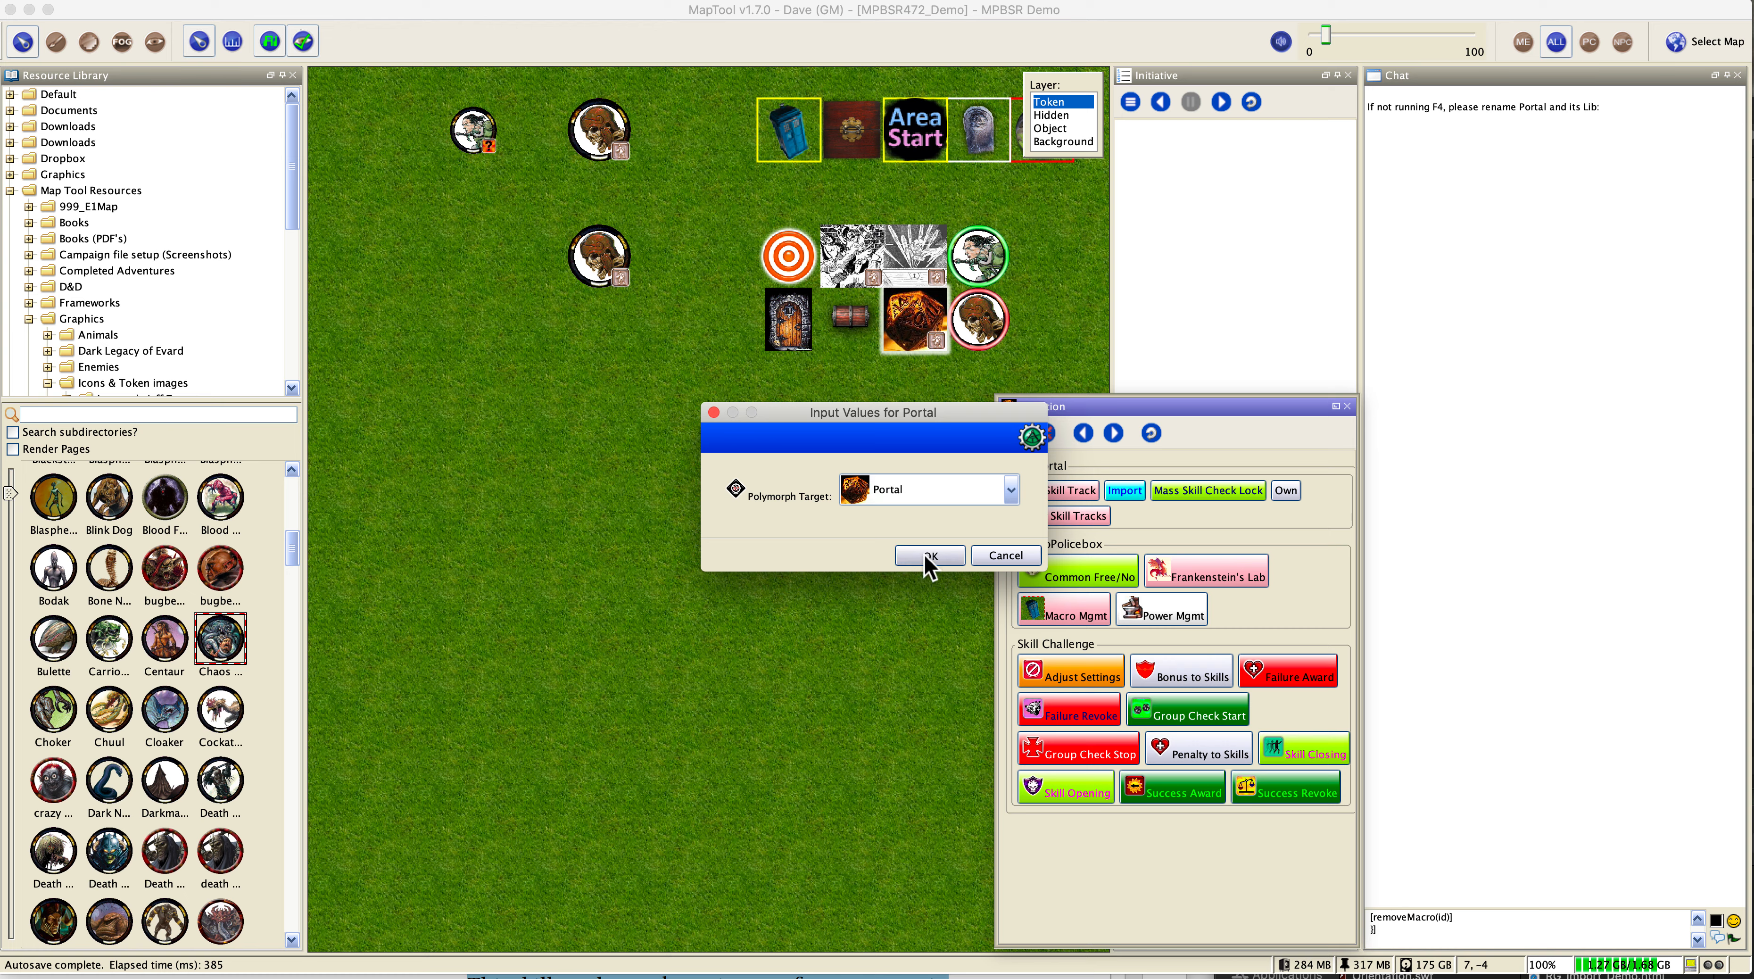
Step: Polymorph the Portal token into Chaos Beast and agree to delete the original Chaos Beast token
{"action": "left_click", "coordinate": [928, 557]}
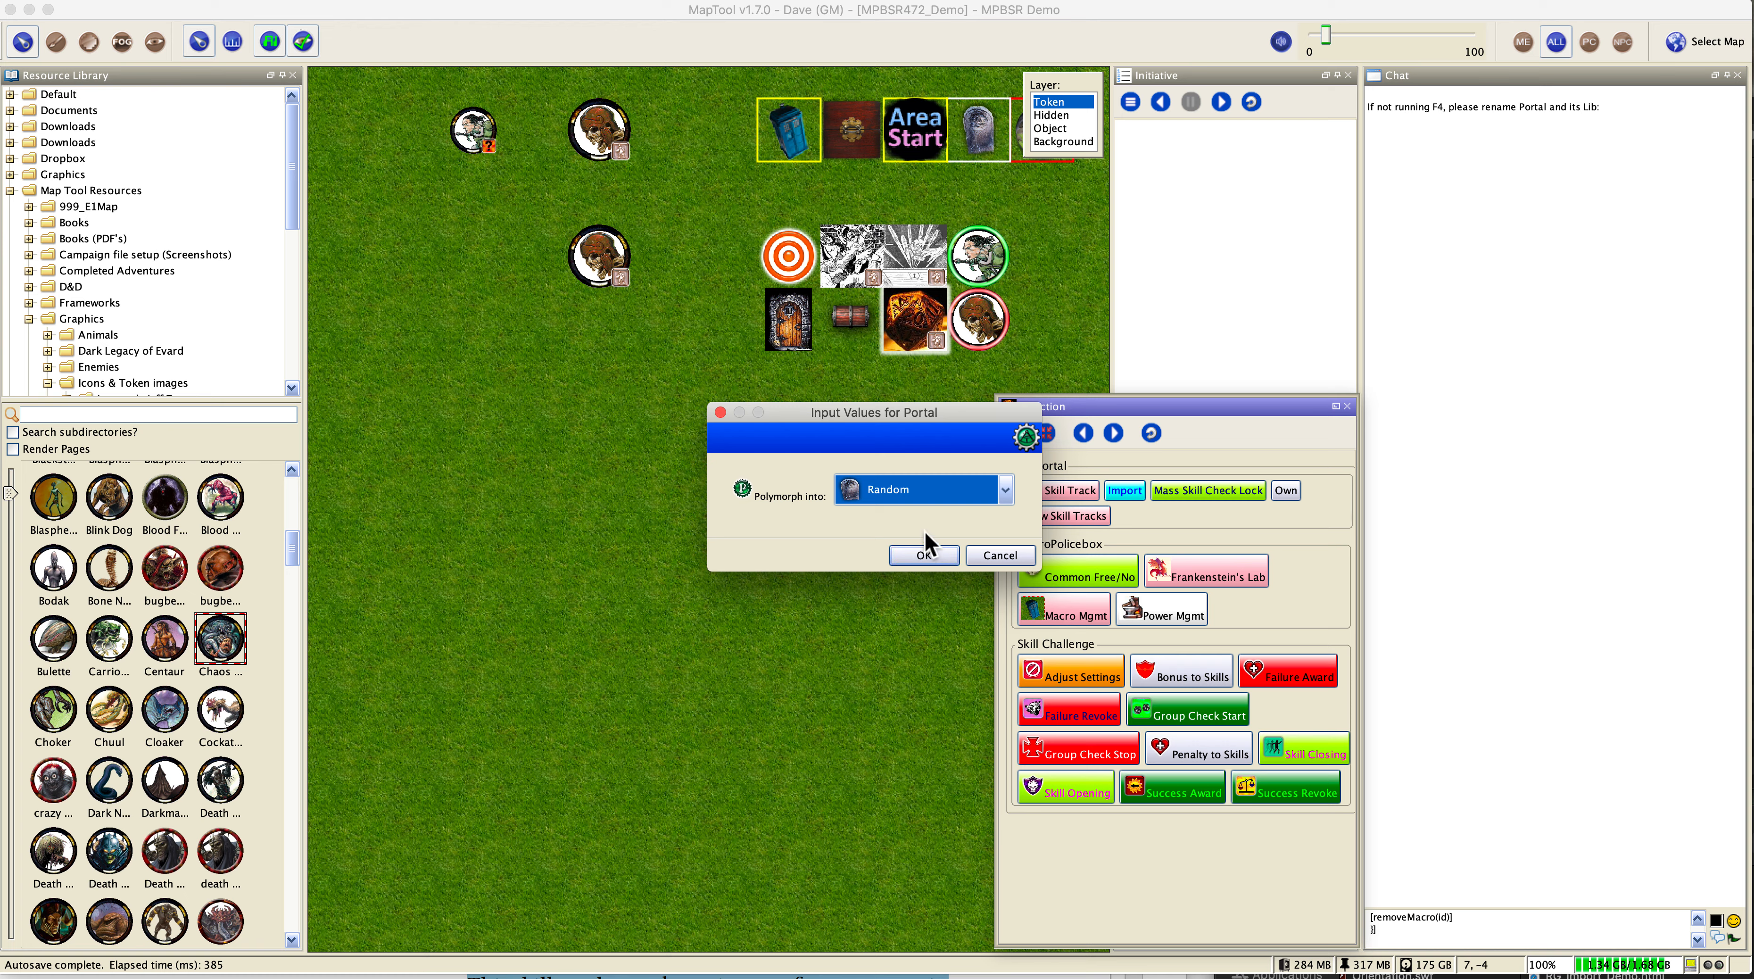
{"action": "left_click", "coordinate": [923, 503]}
{"action": "left_click", "coordinate": [918, 605]}
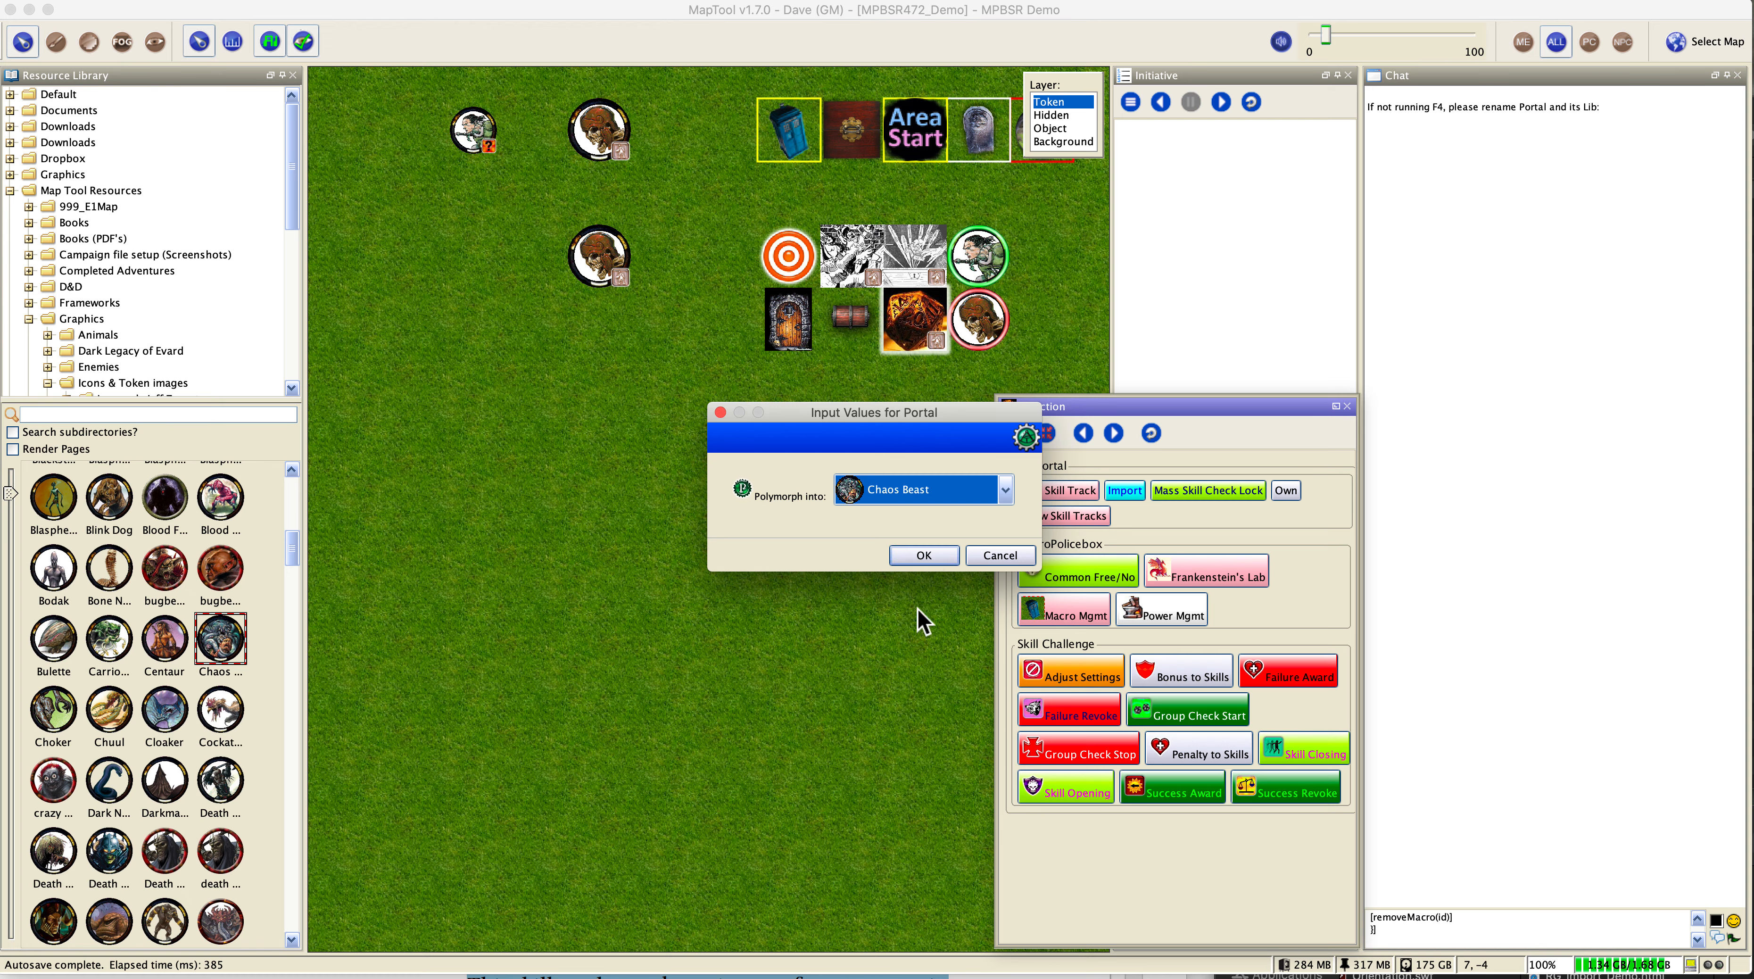
{"action": "left_click", "coordinate": [926, 556]}
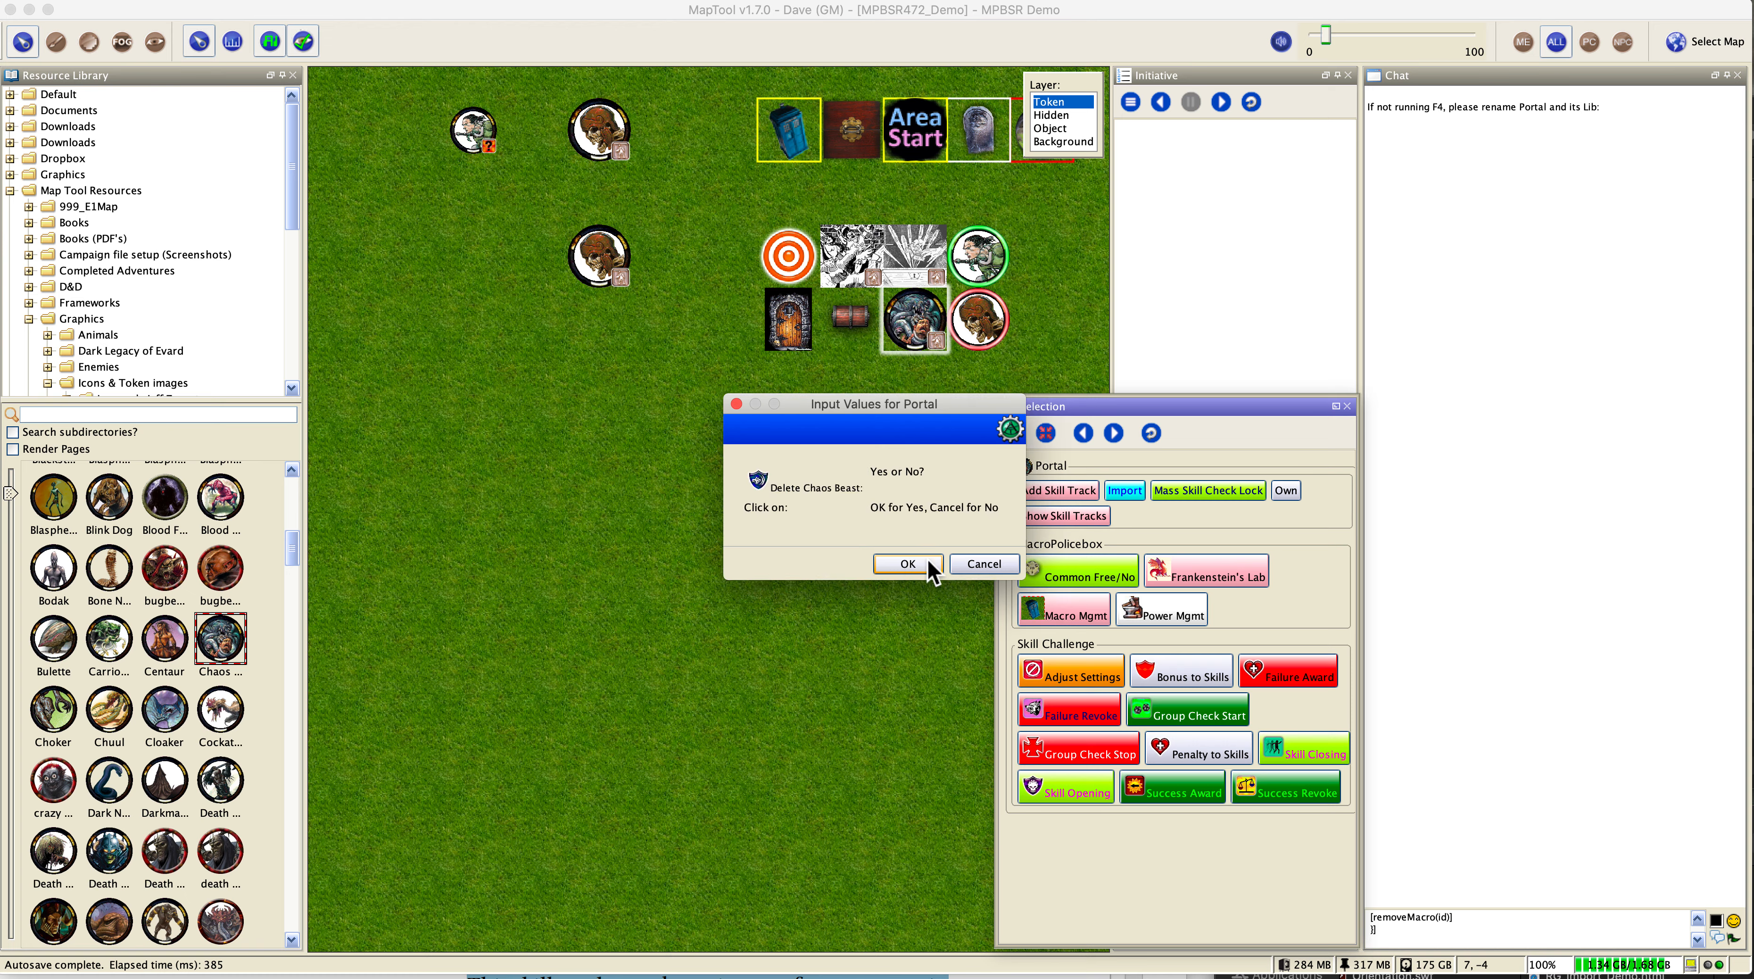
{"action": "left_click", "coordinate": [897, 562]}
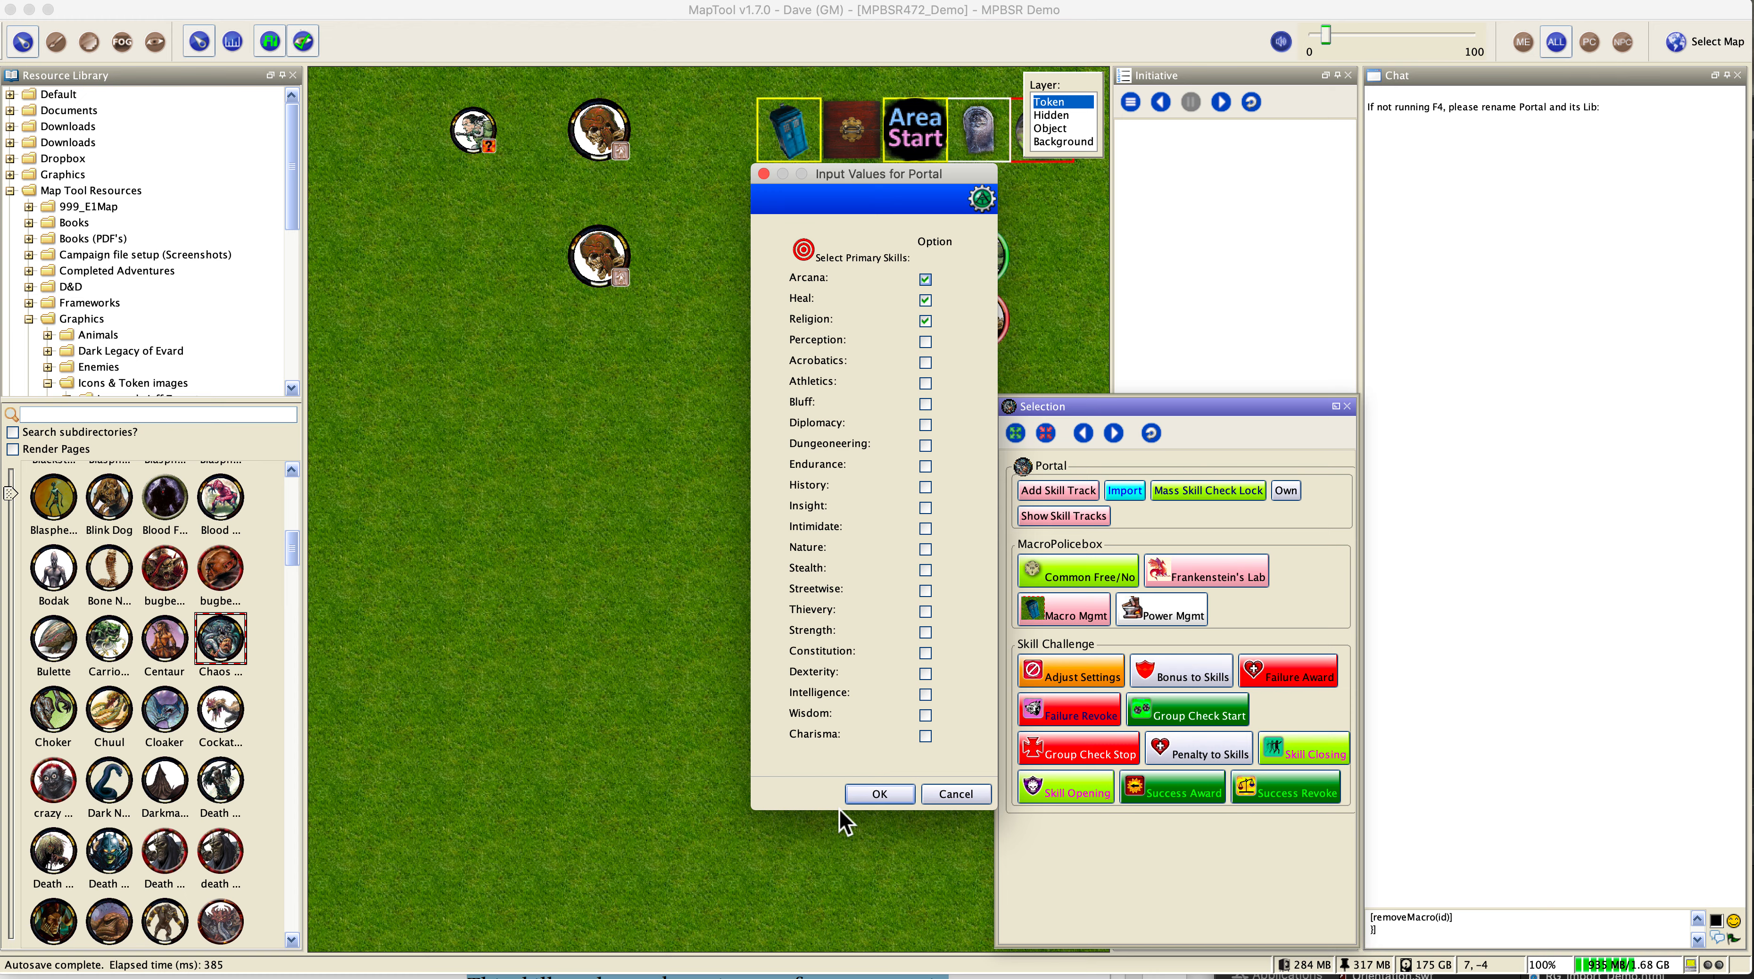
Step: Accept Arcana, Heal and Religion as primary skills and define Arcana's success entry with 2 entries, maximum 4 successes and DC 17
{"action": "left_click", "coordinate": [879, 795]}
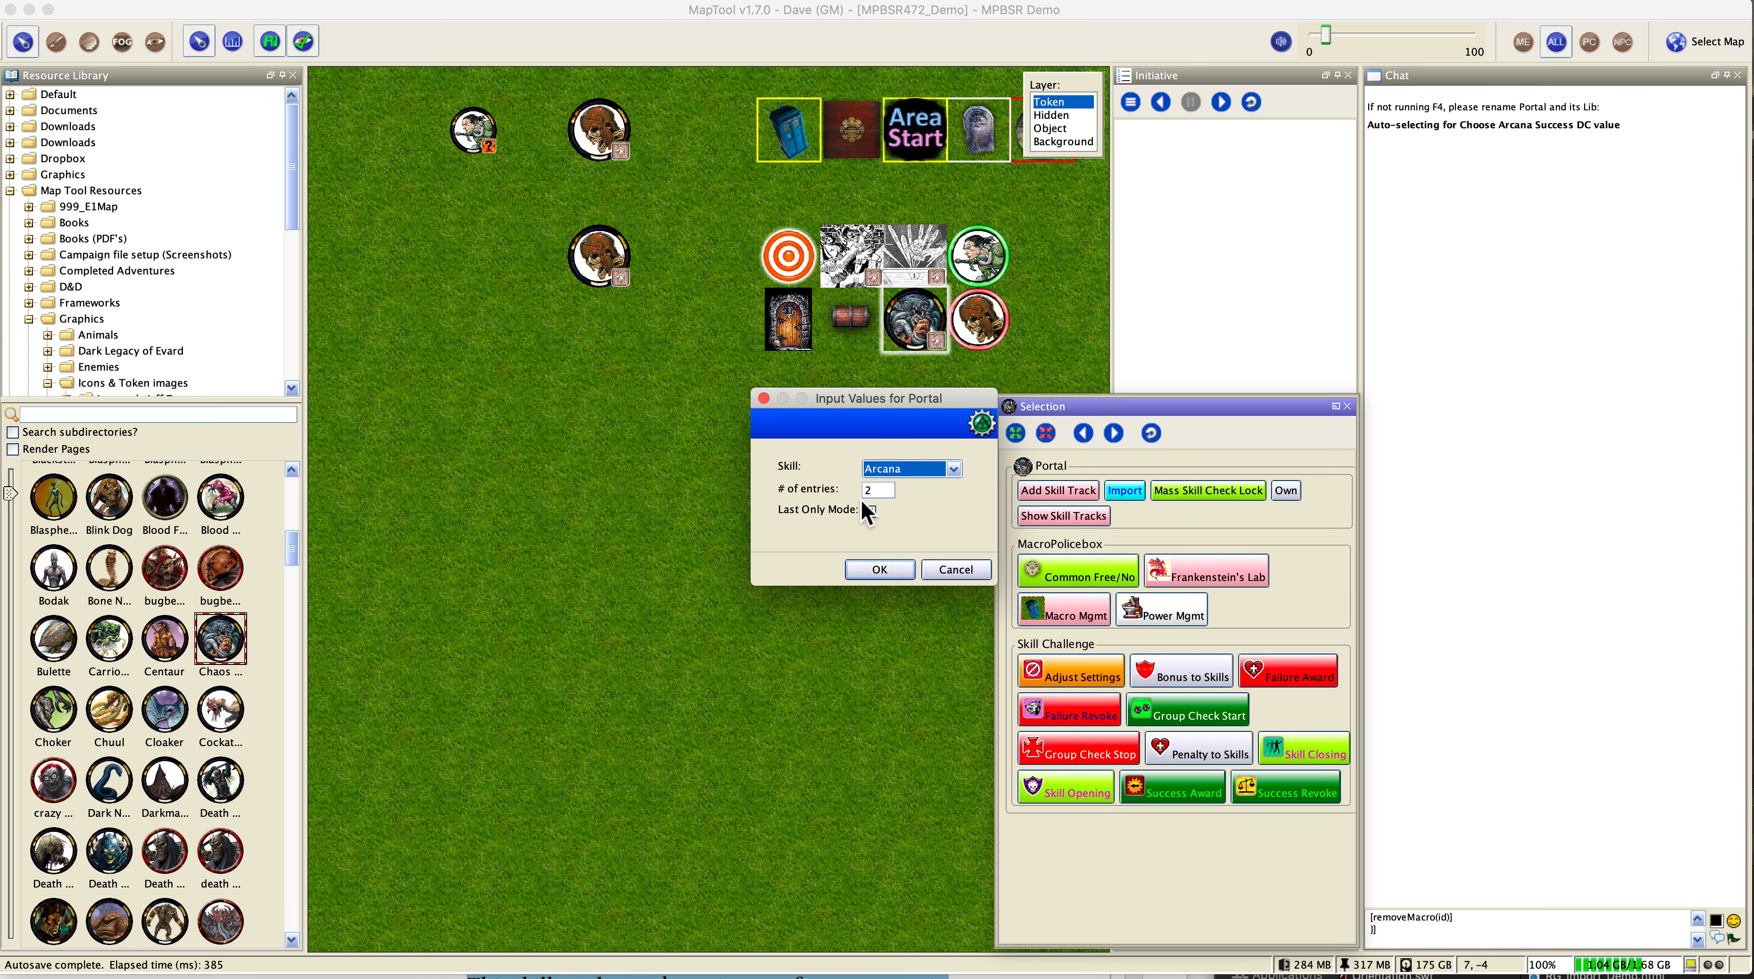
{"action": "left_click", "coordinate": [887, 573]}
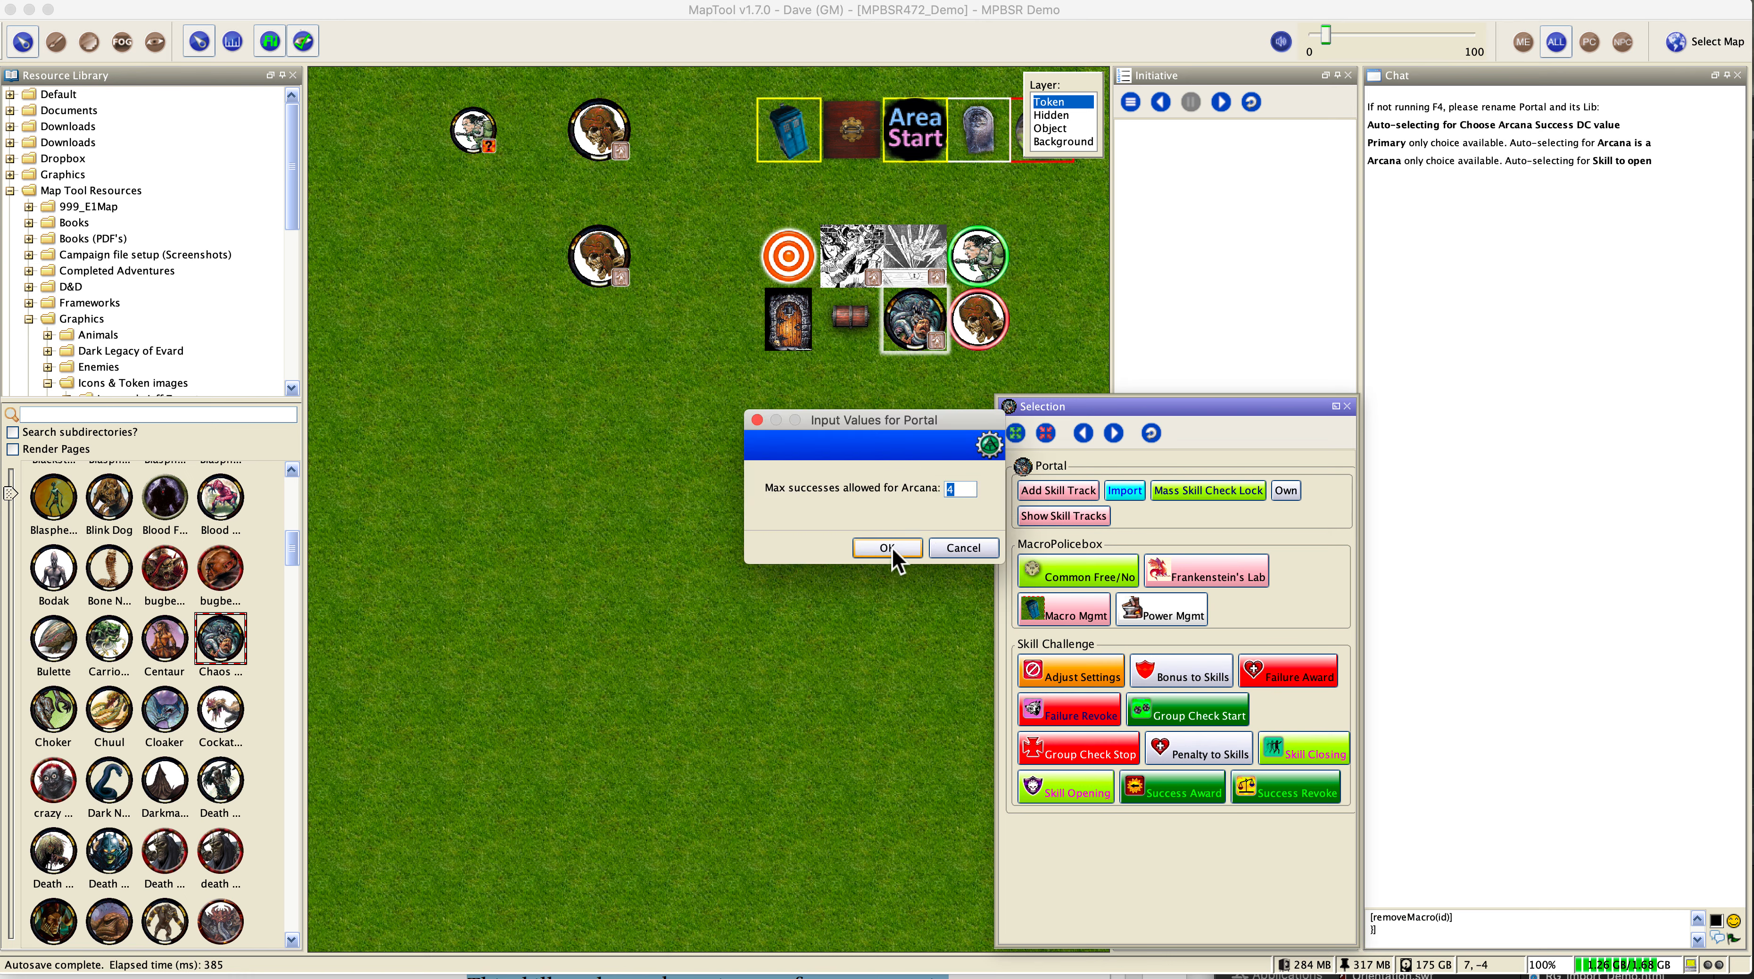
{"action": "left_click", "coordinate": [892, 548]}
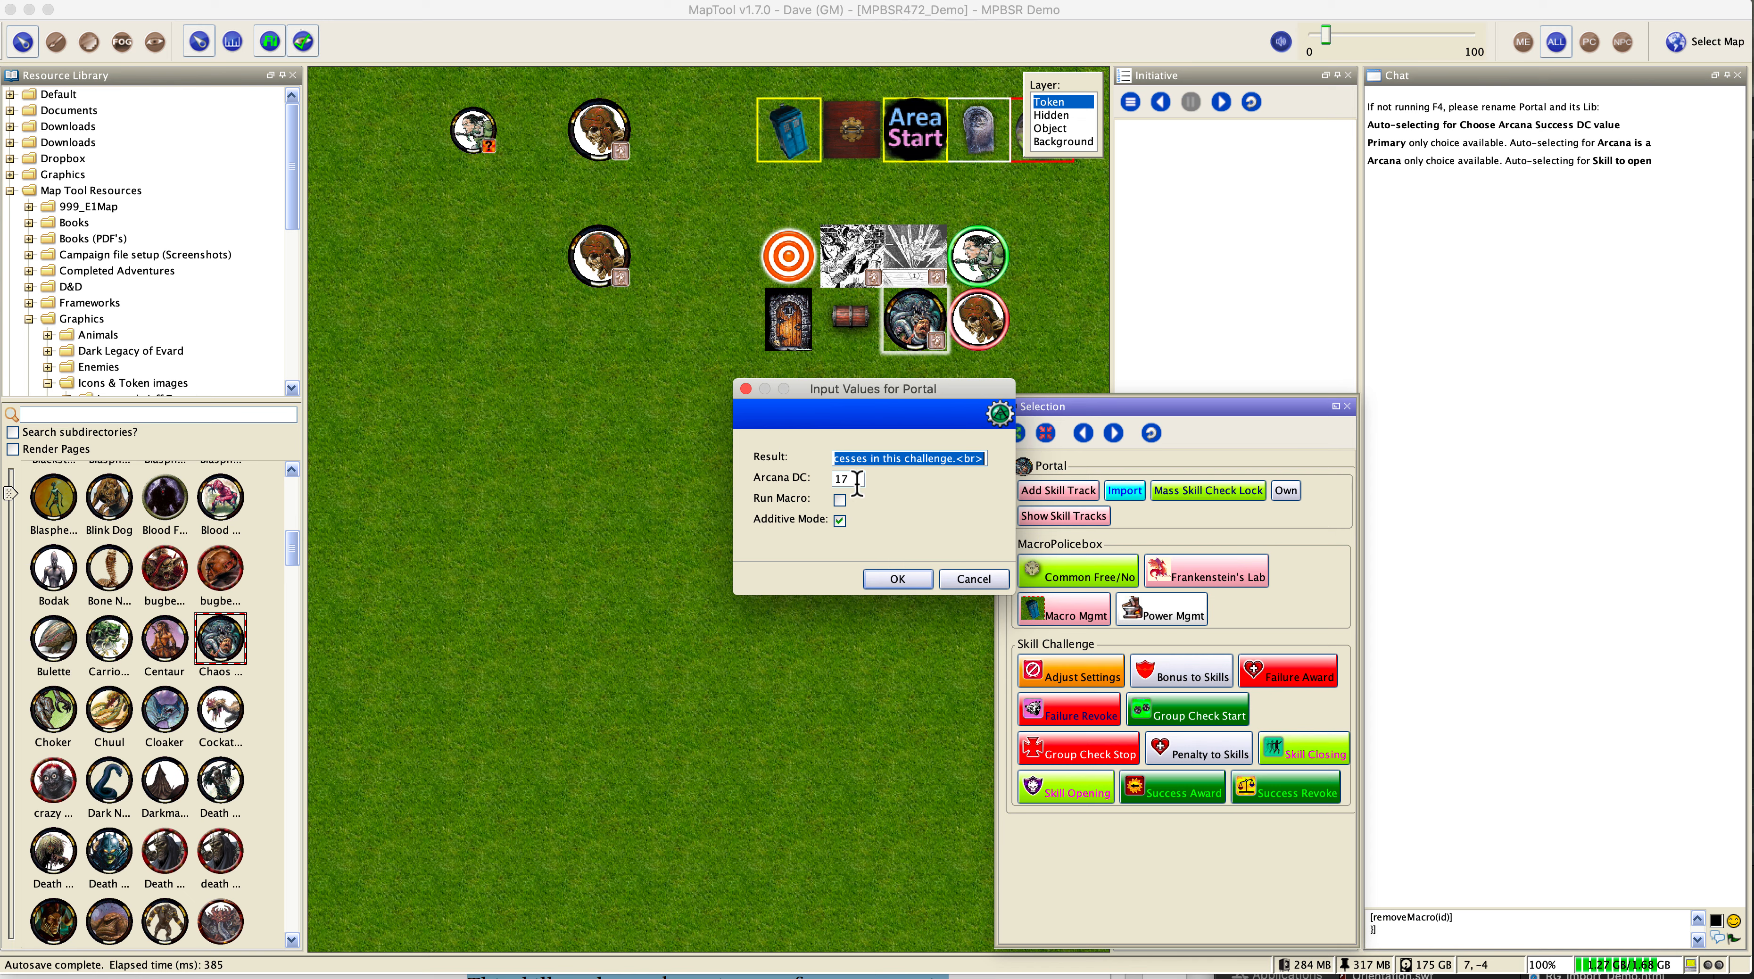
{"action": "left_click", "coordinate": [857, 459]}
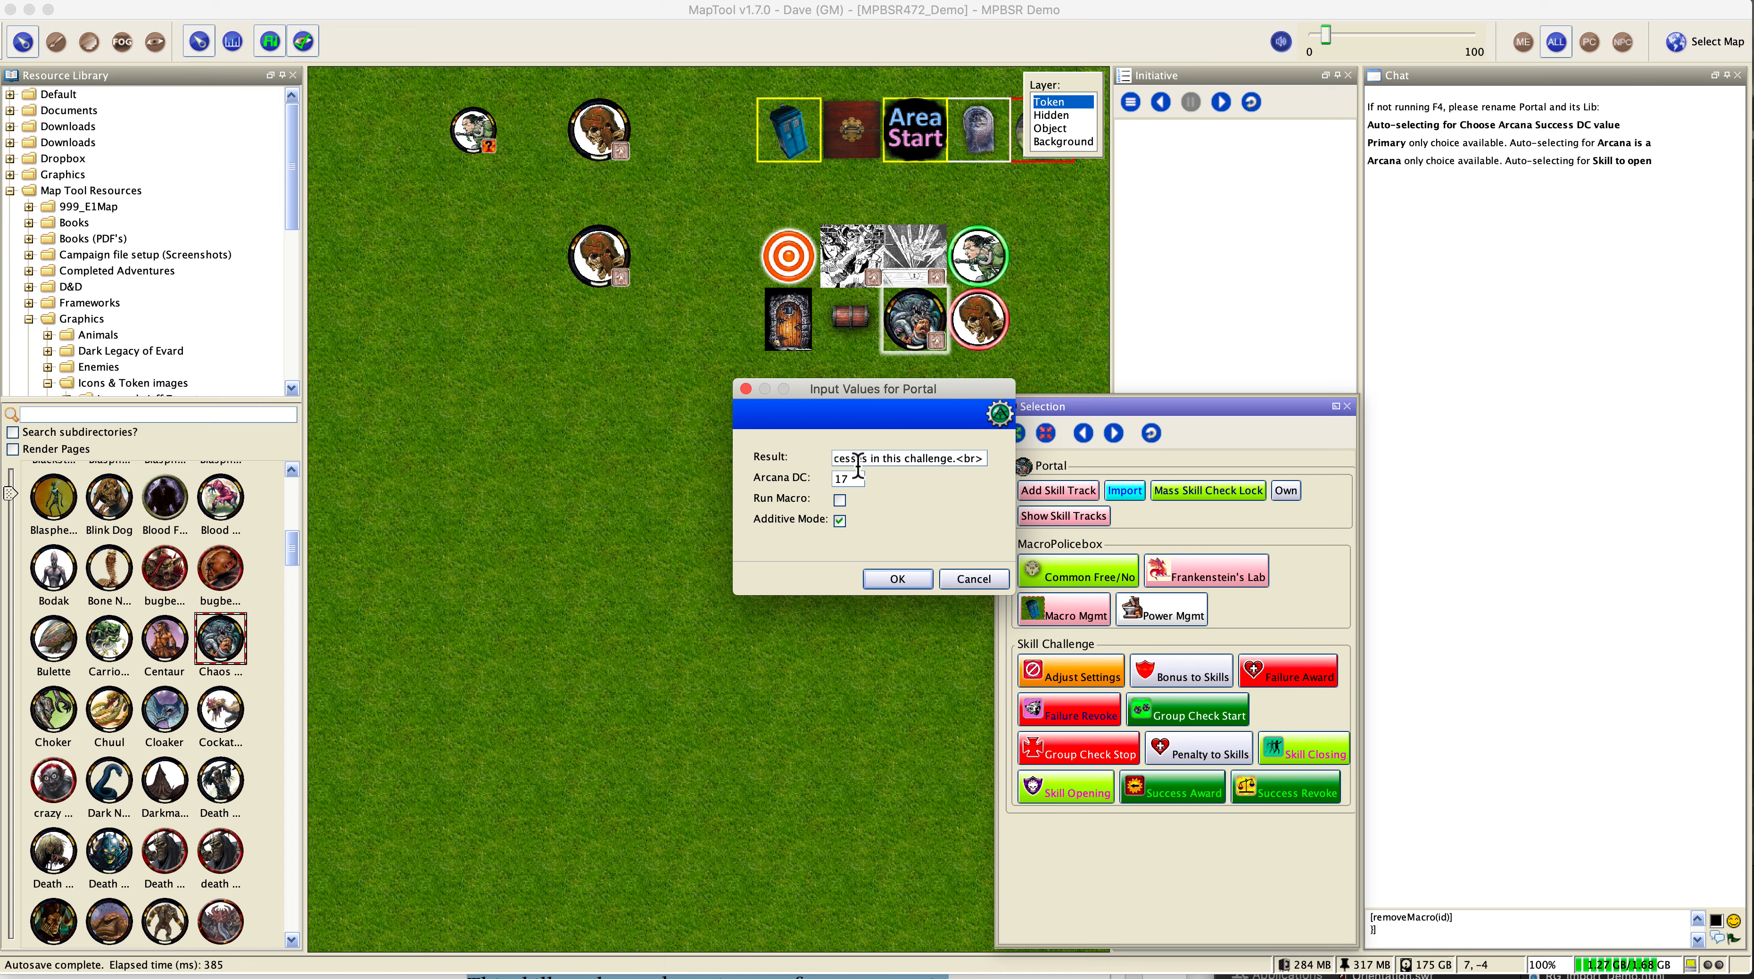
{"action": "key", "text": "super+a"}
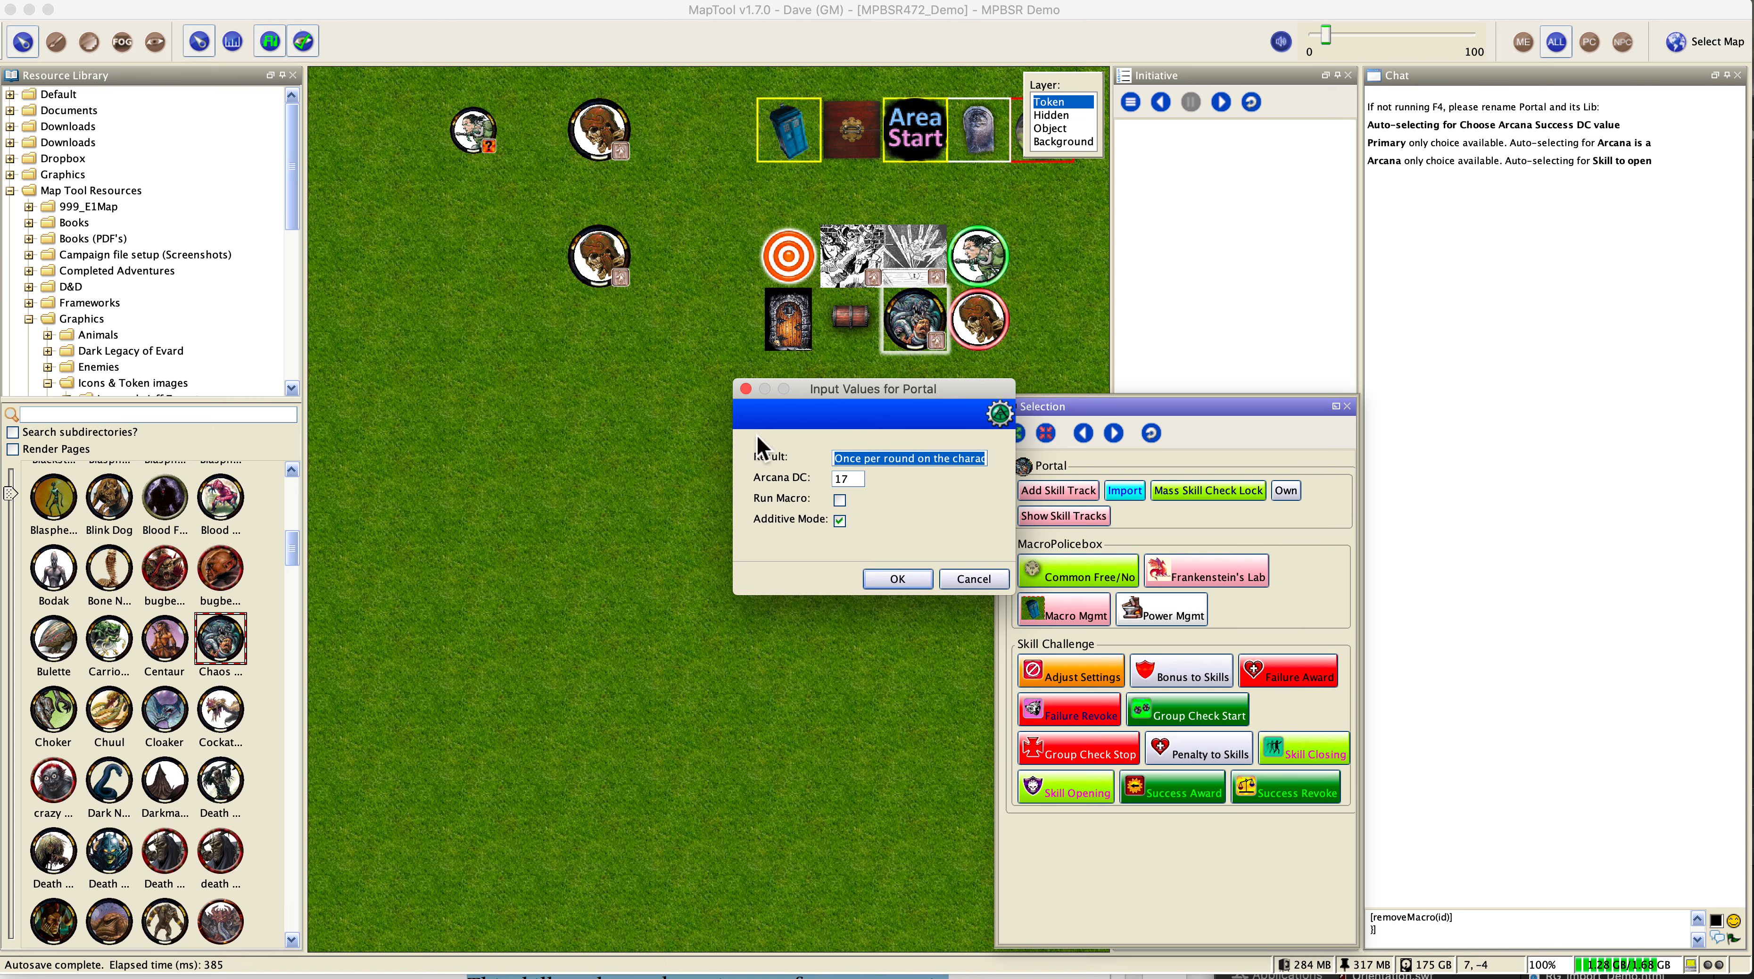
{"action": "left_click", "coordinate": [903, 578]}
Step: Add the Arcana DC 1 result ending in "Will; 1d6 + 4 necrotic damage" and count it as a failure
{"action": "key", "text": "End"}
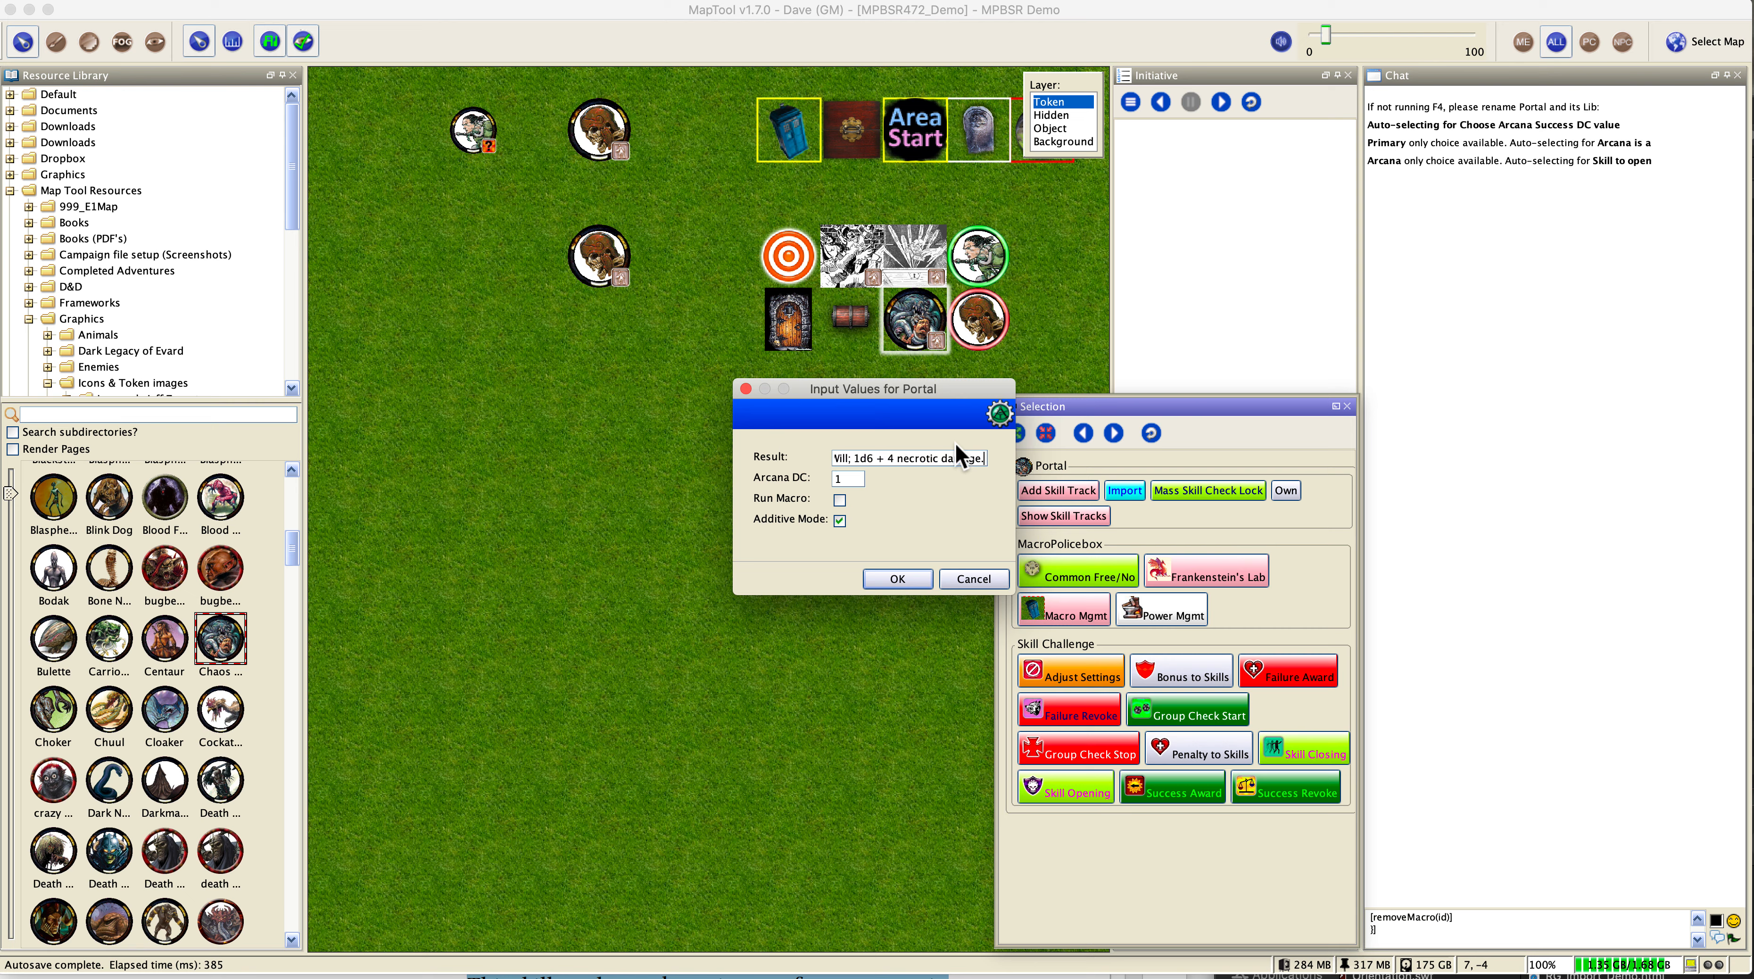
{"action": "left_click", "coordinate": [883, 580]}
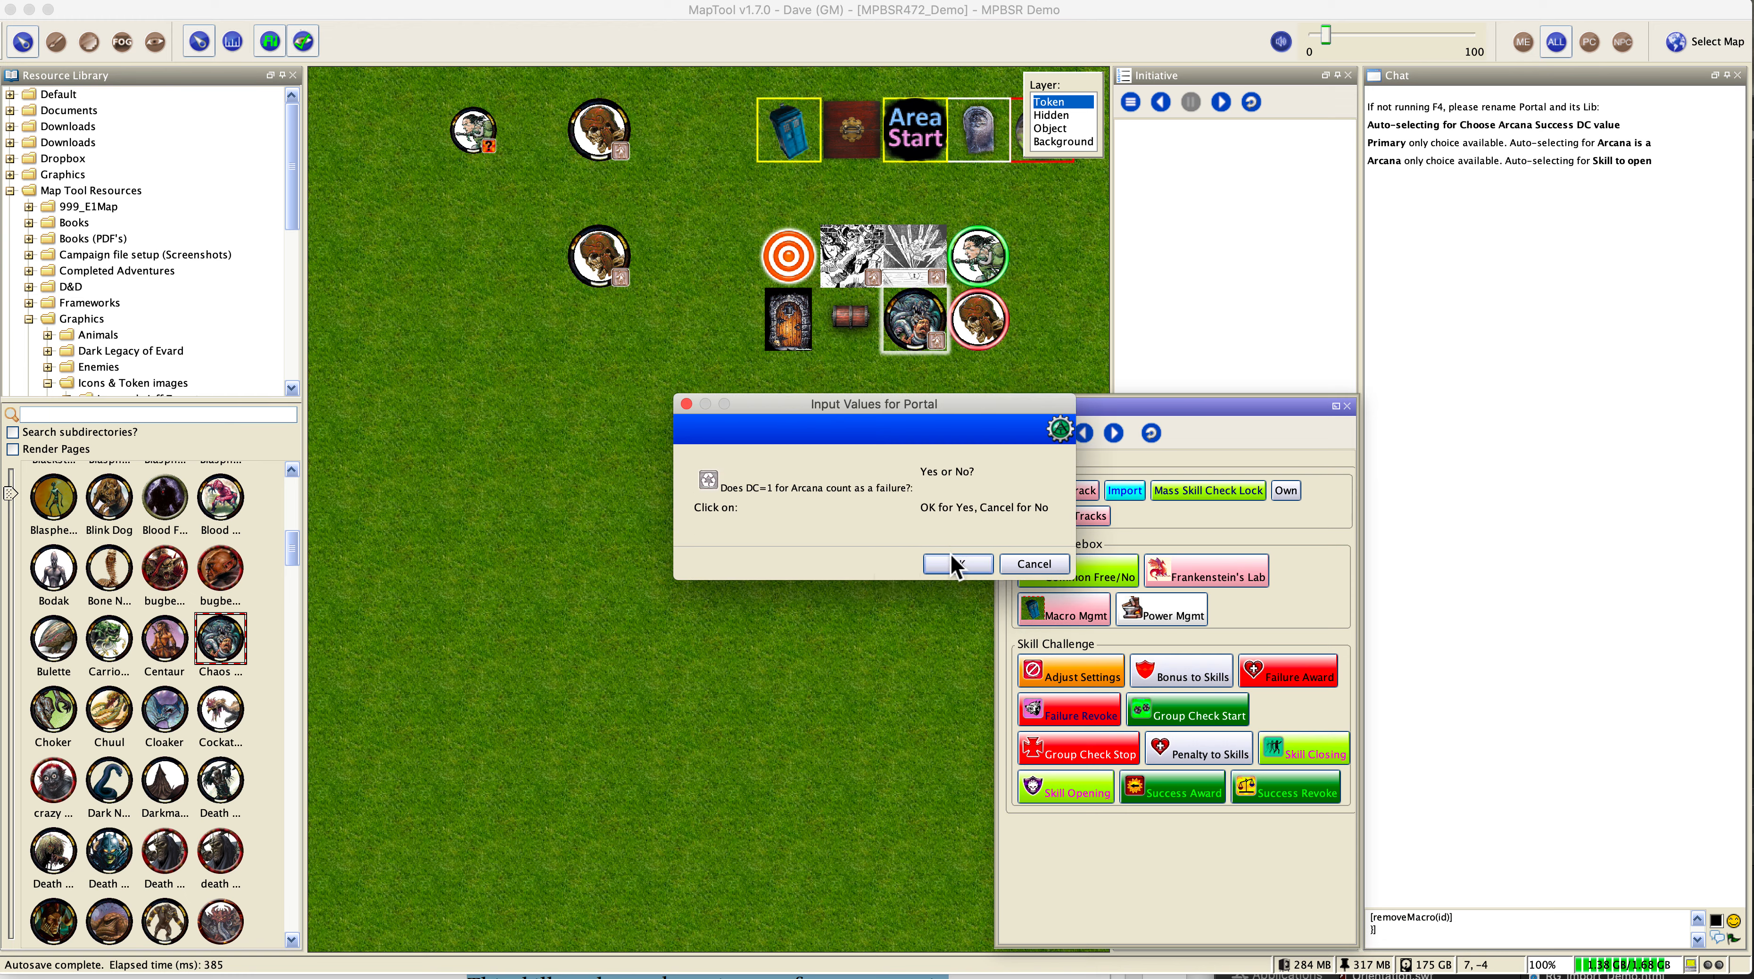
{"action": "left_click", "coordinate": [952, 573]}
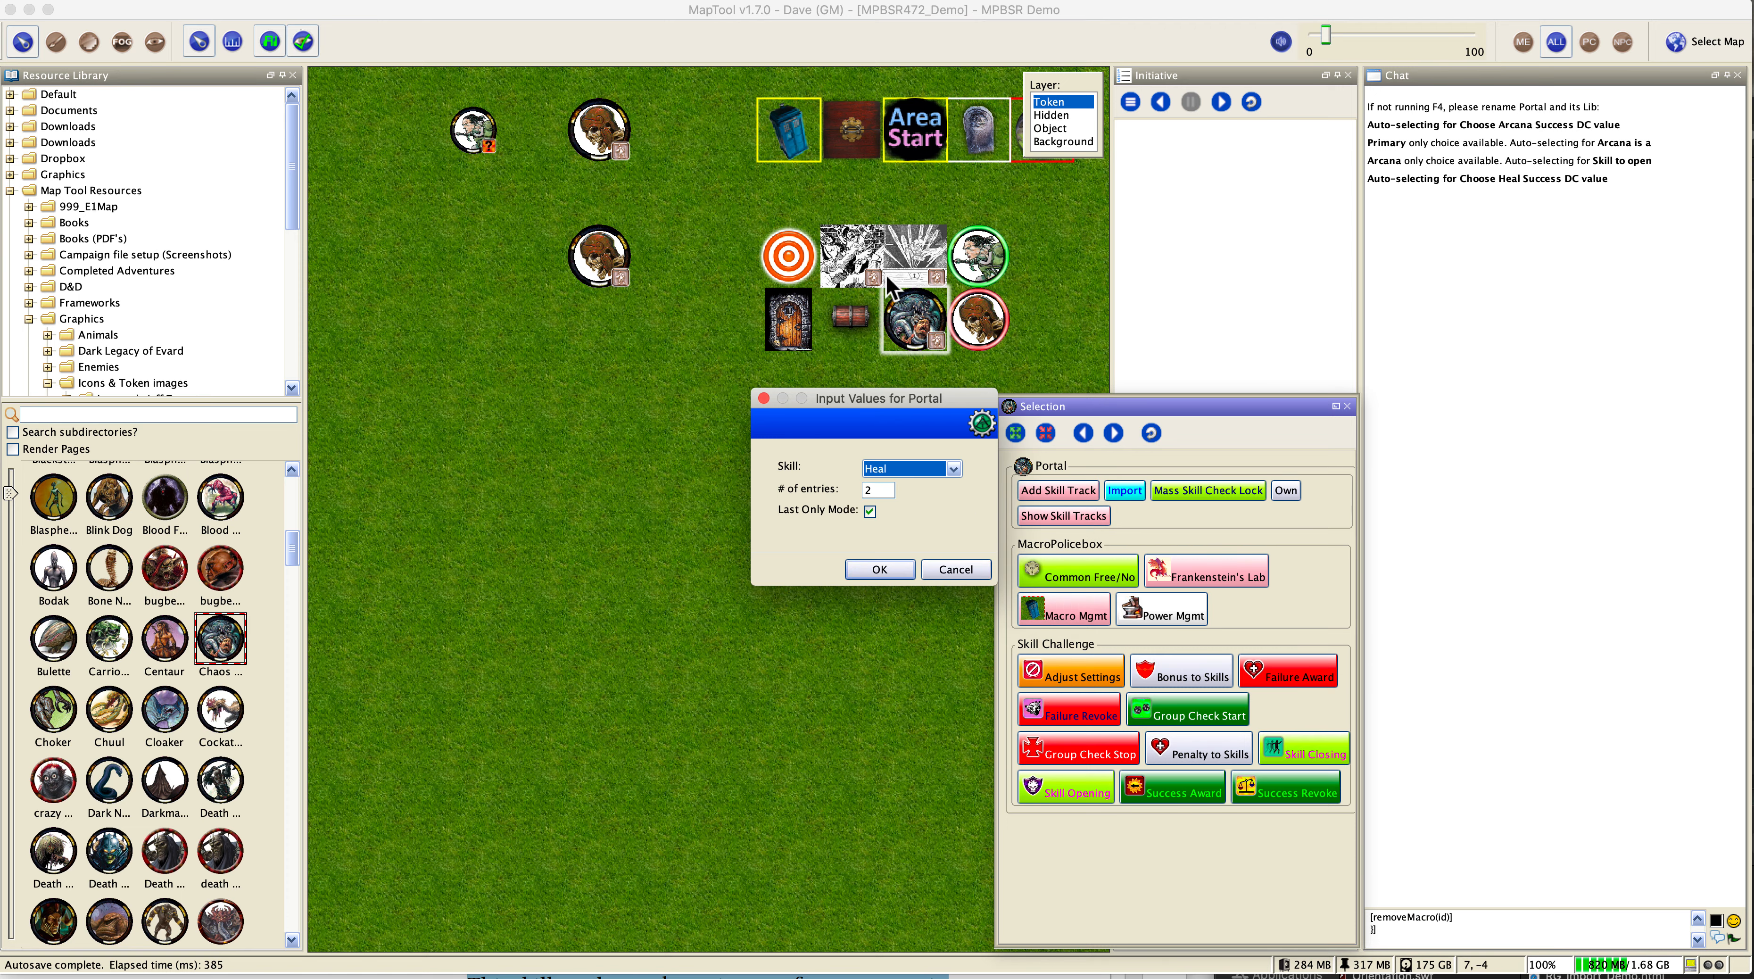
Step: Define Heal's success entry with 2 entries, Last Only Mode on, maximum 2 successes and DC 15, checking the PDF for its rules
{"action": "key", "text": "super+Tab"}
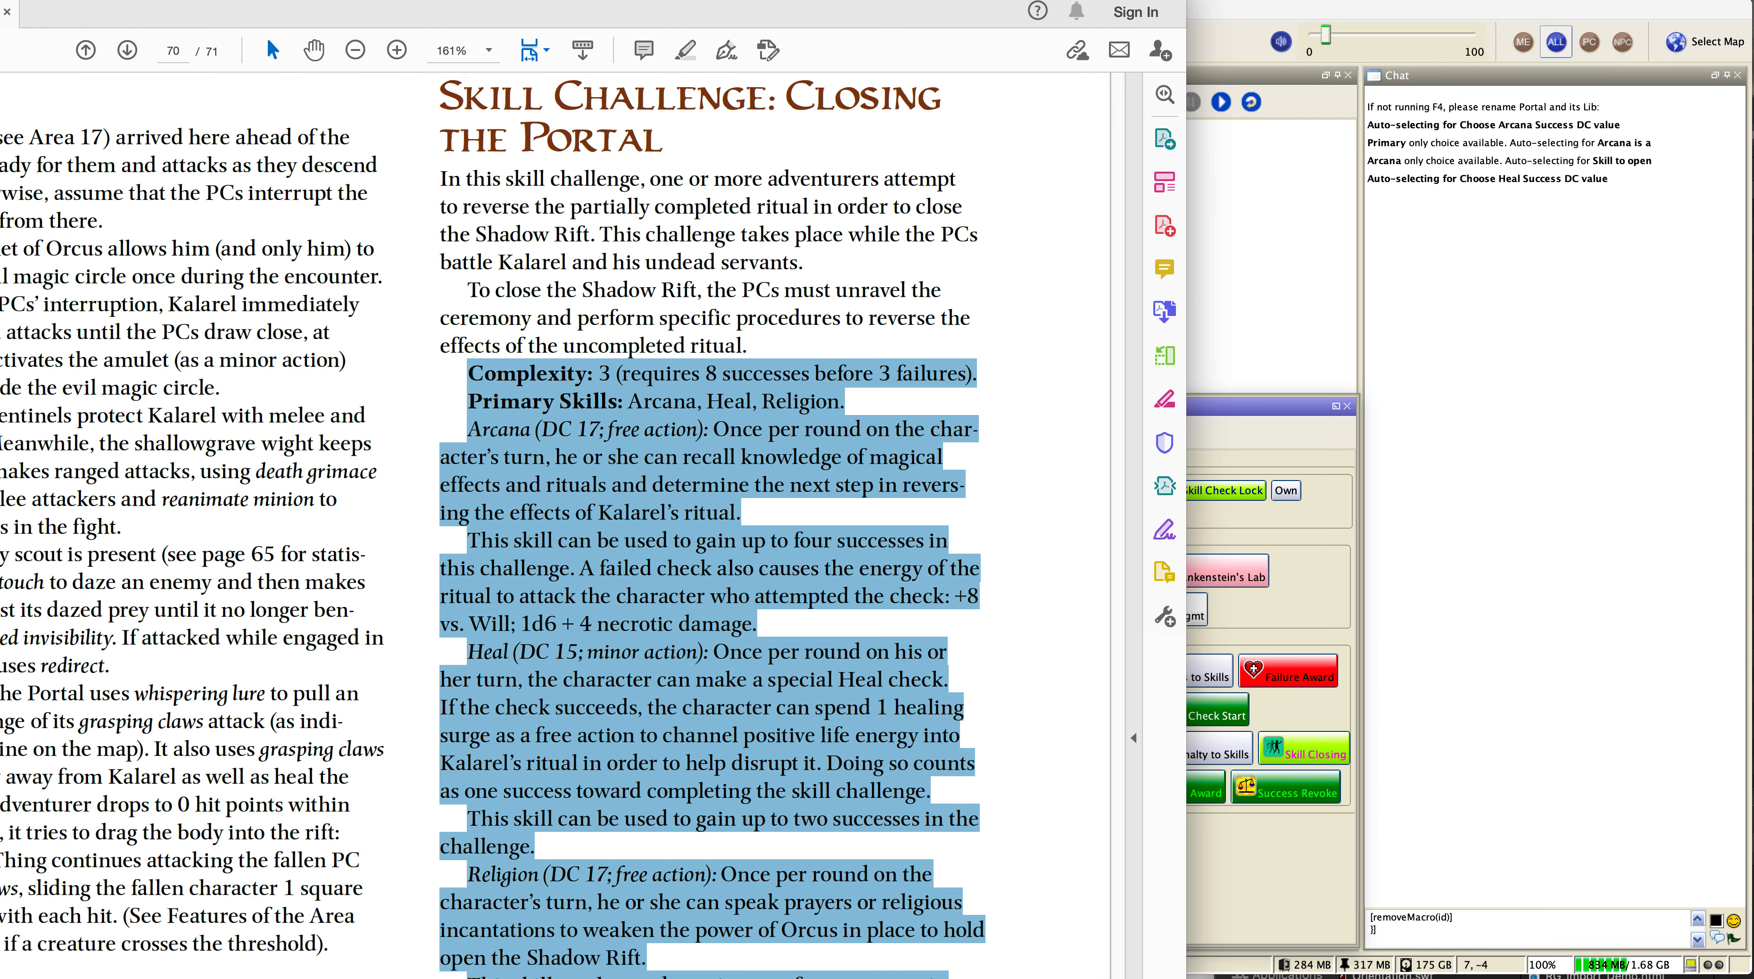
{"action": "left_click", "coordinate": [1279, 411]}
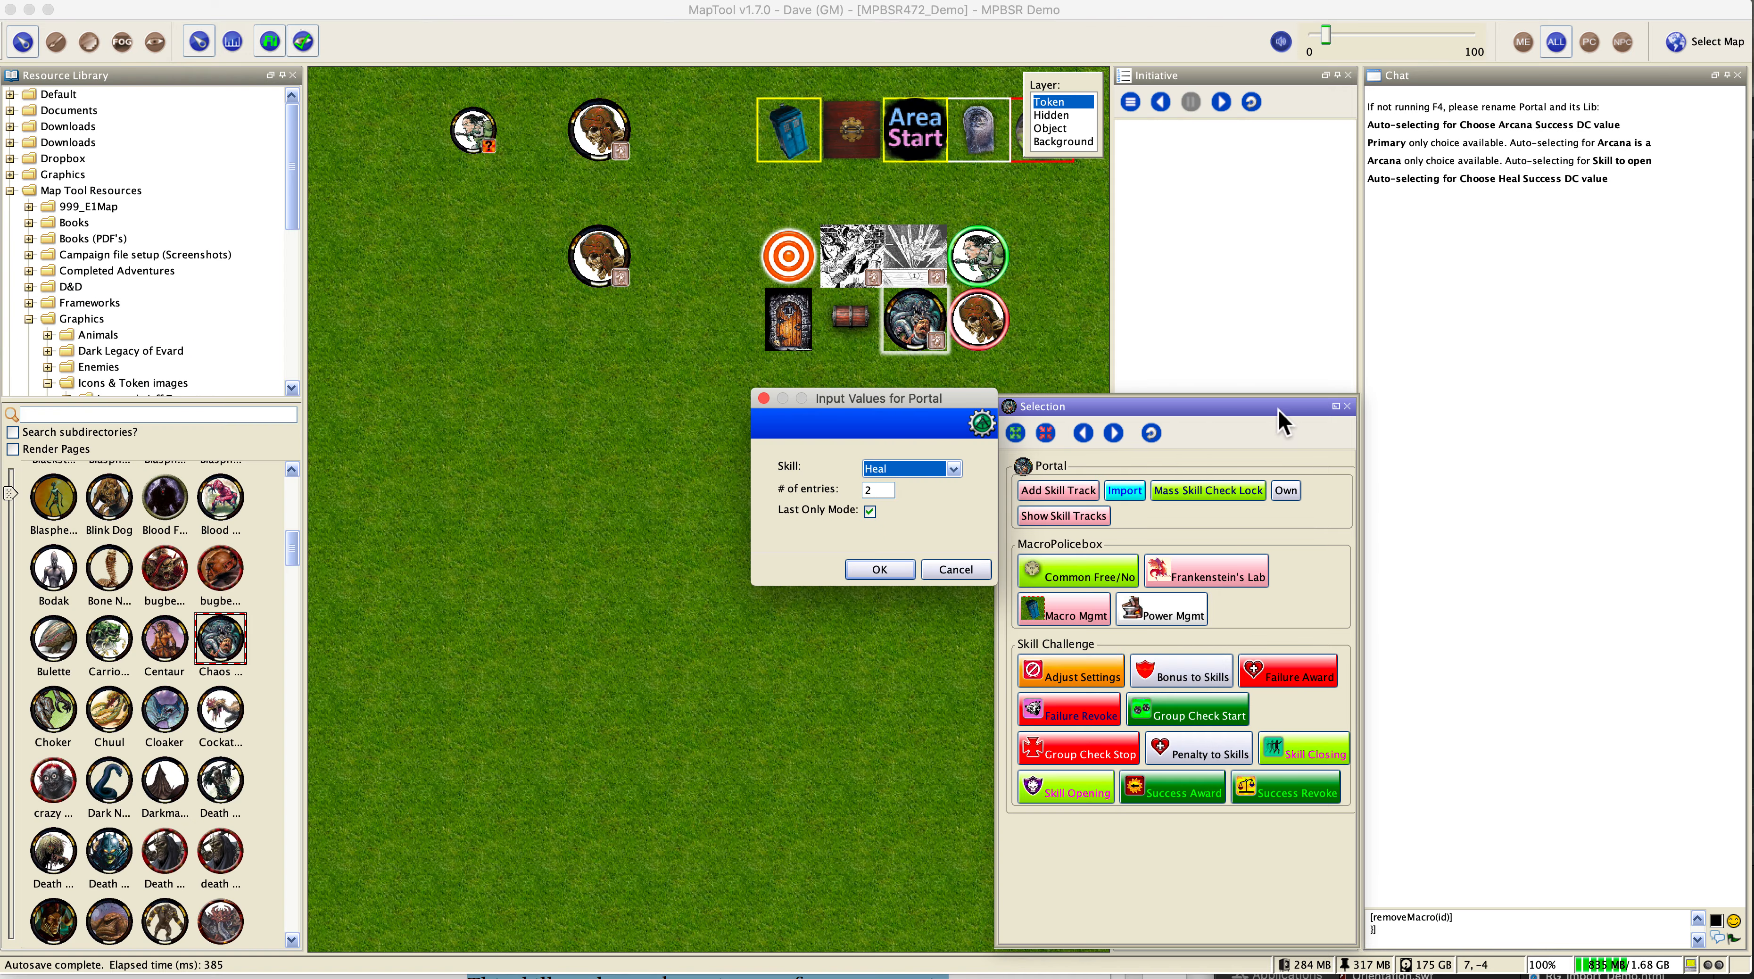
{"action": "left_click", "coordinate": [881, 577]}
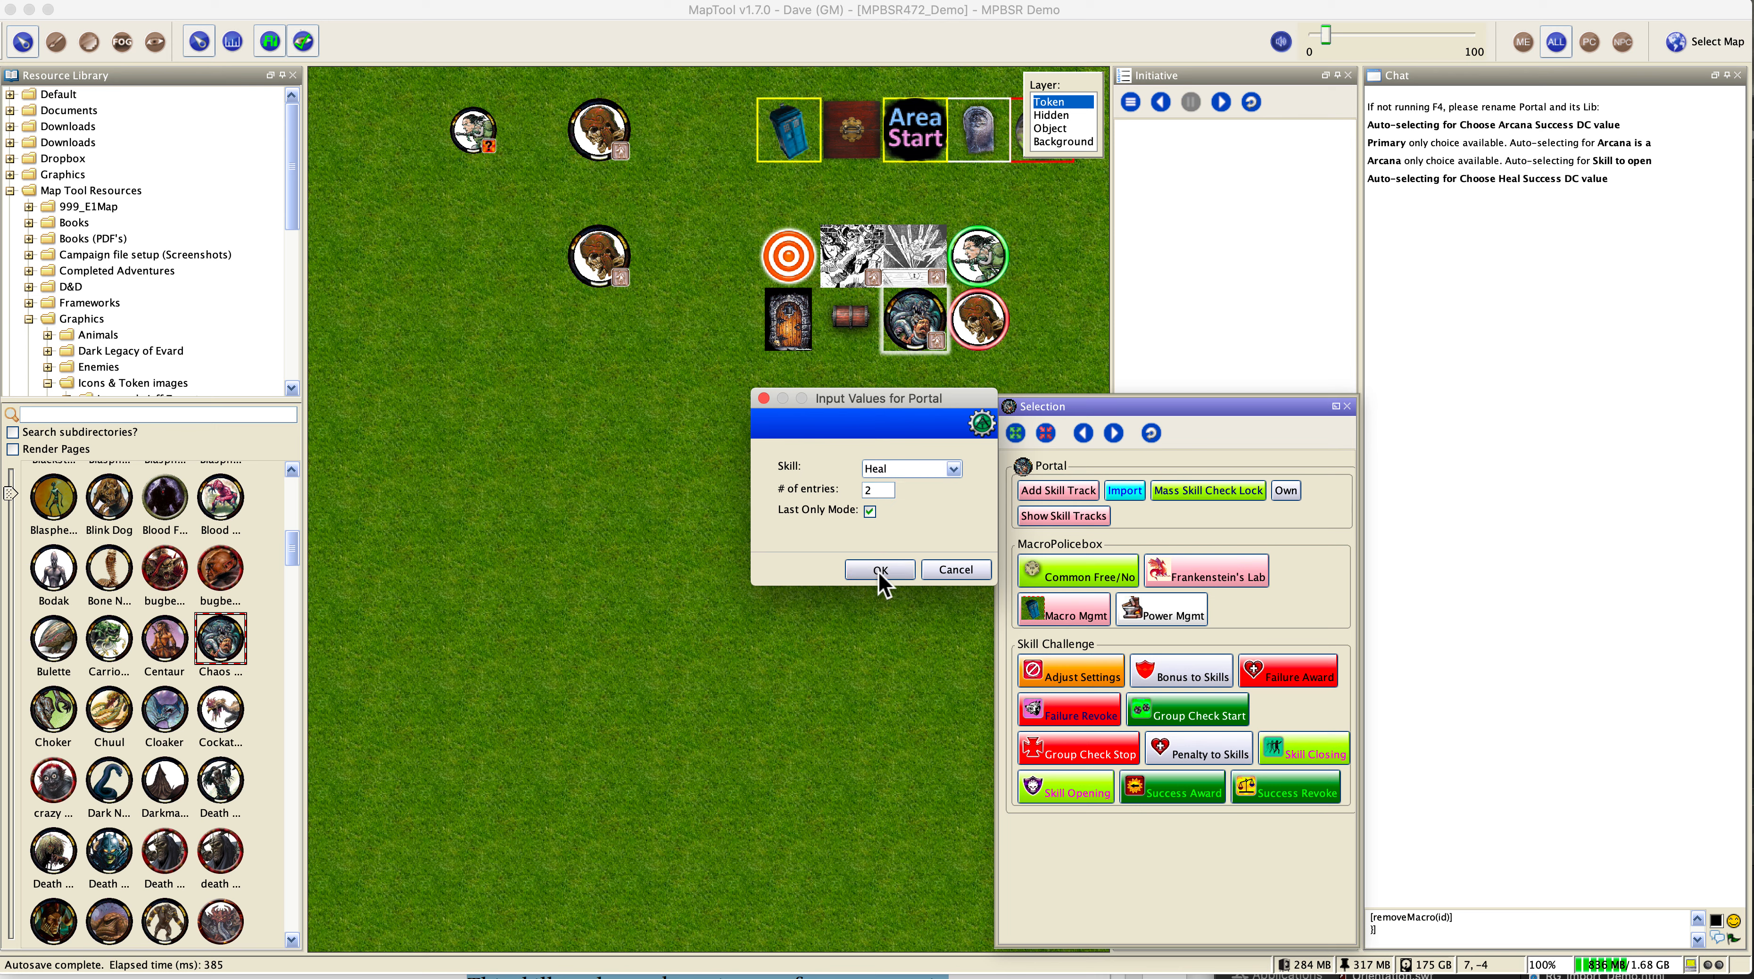
{"action": "left_click", "coordinate": [879, 573]}
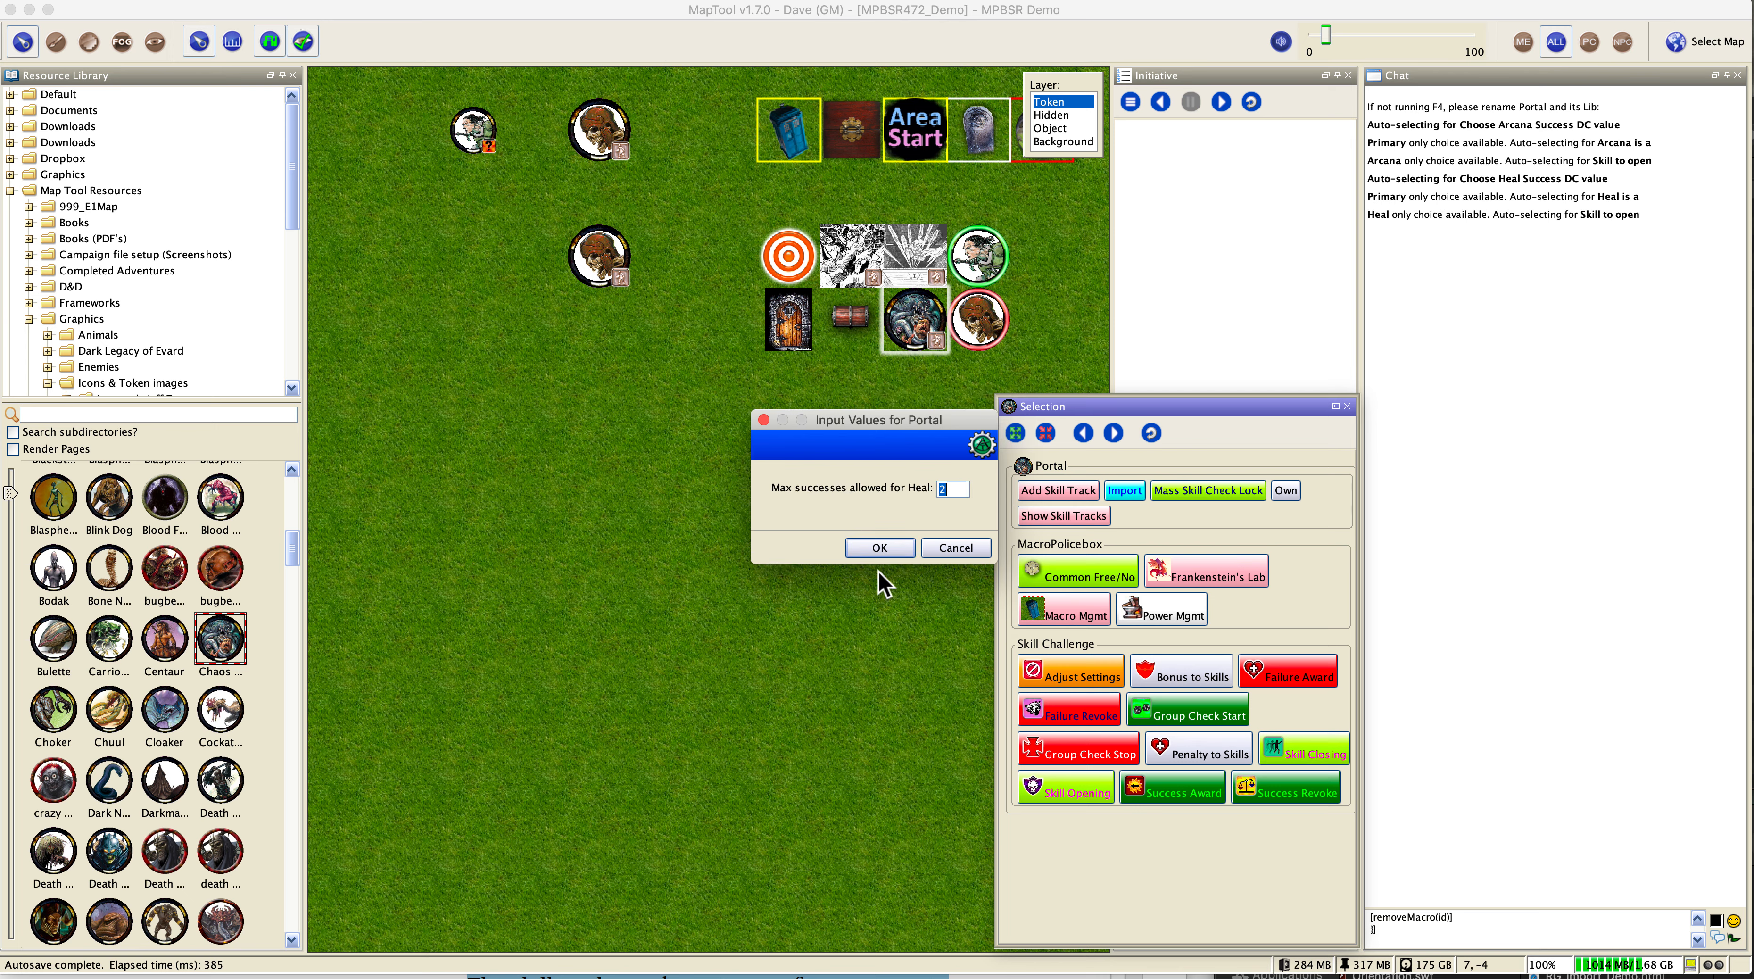
{"action": "left_click", "coordinate": [892, 551]}
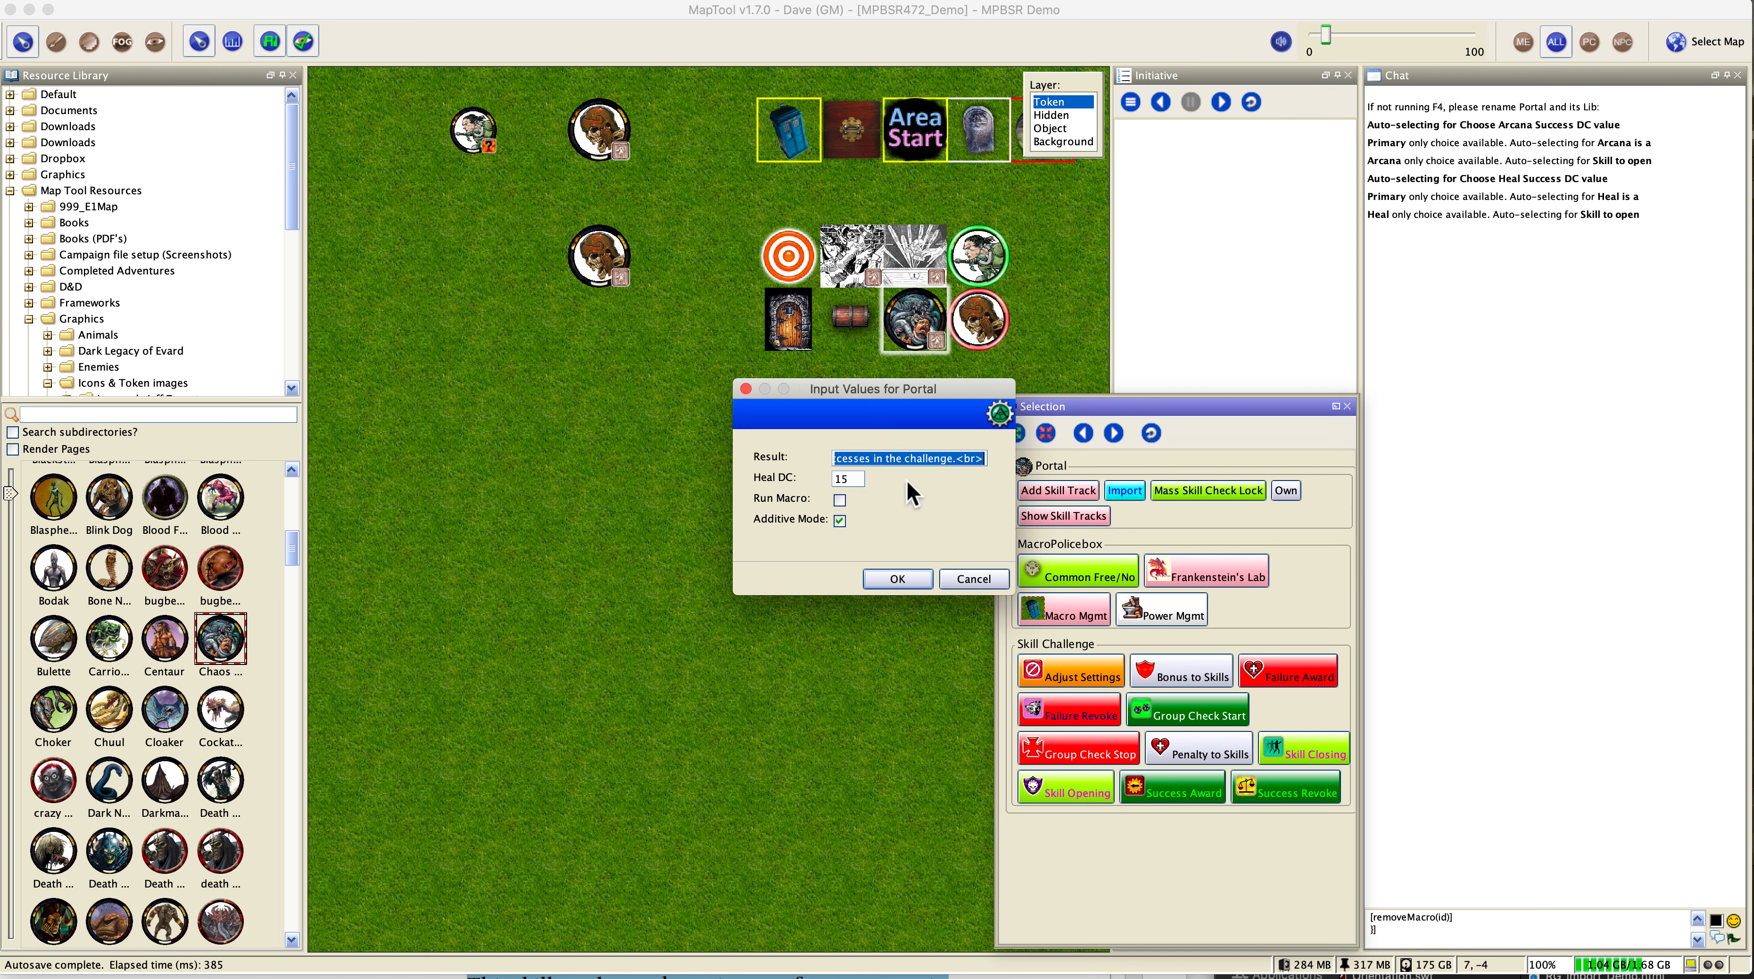
{"action": "left_click", "coordinate": [926, 582]}
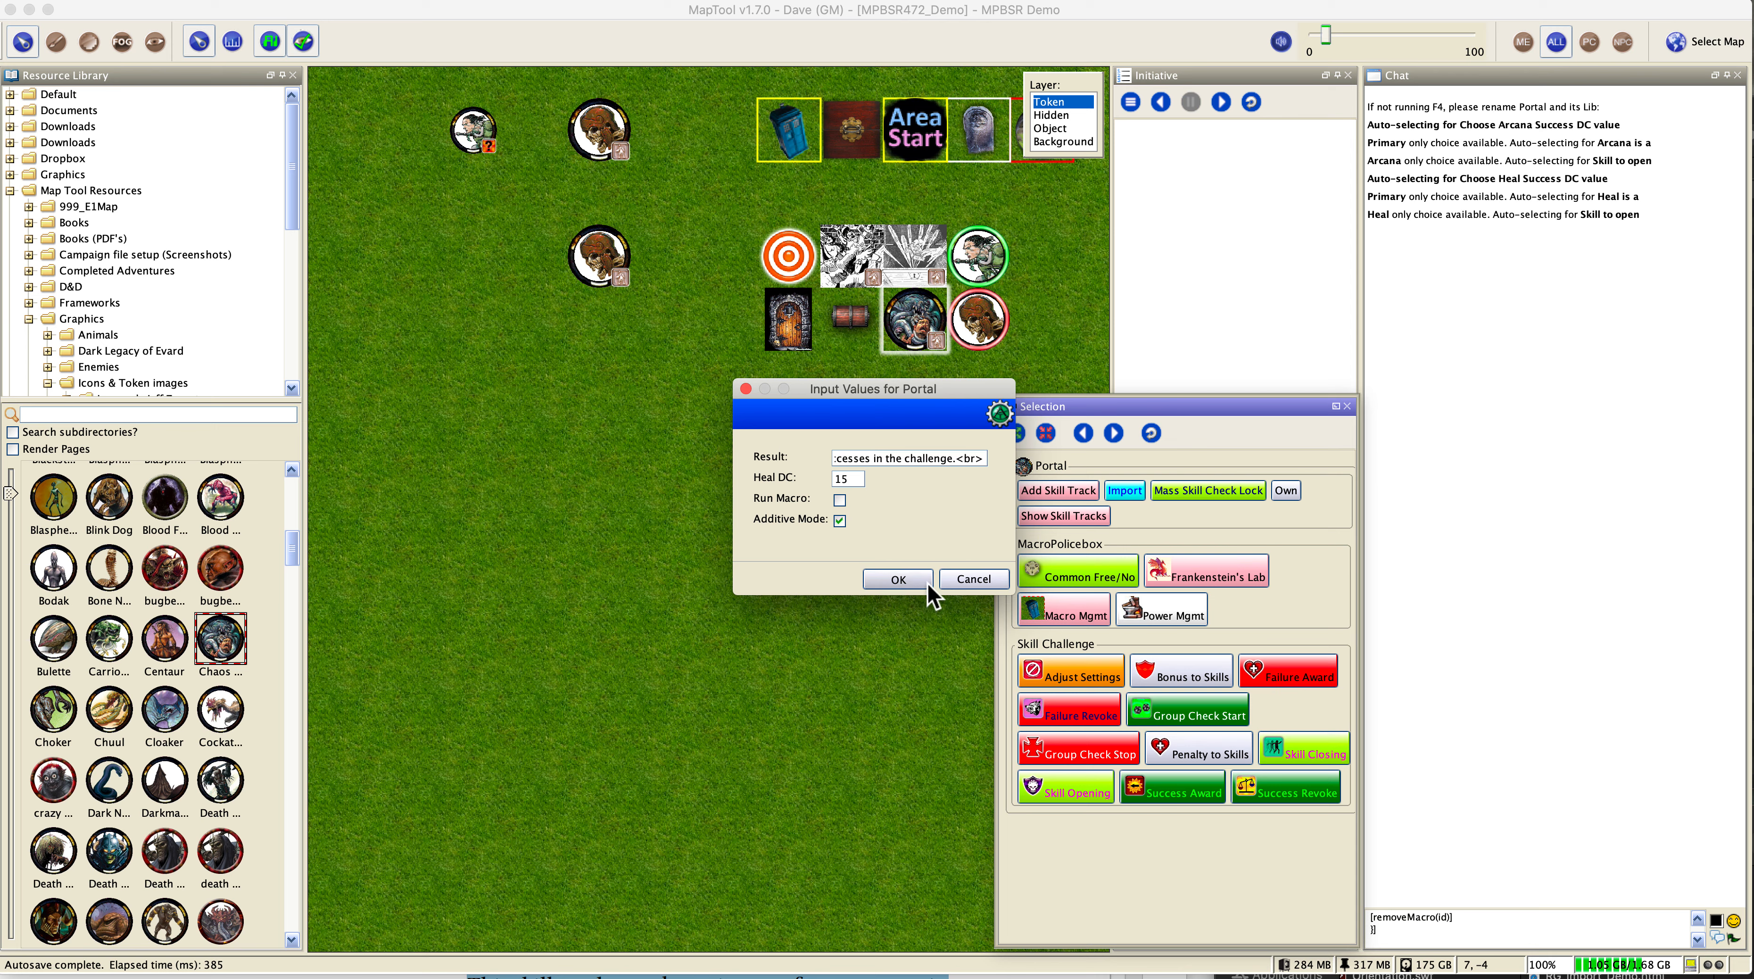
Step: Accept Heal's DC 15 success result, then add the DC 1 result ending in "effectively apply the Heal Skill" and count it as a failure
{"action": "left_click", "coordinate": [928, 584]}
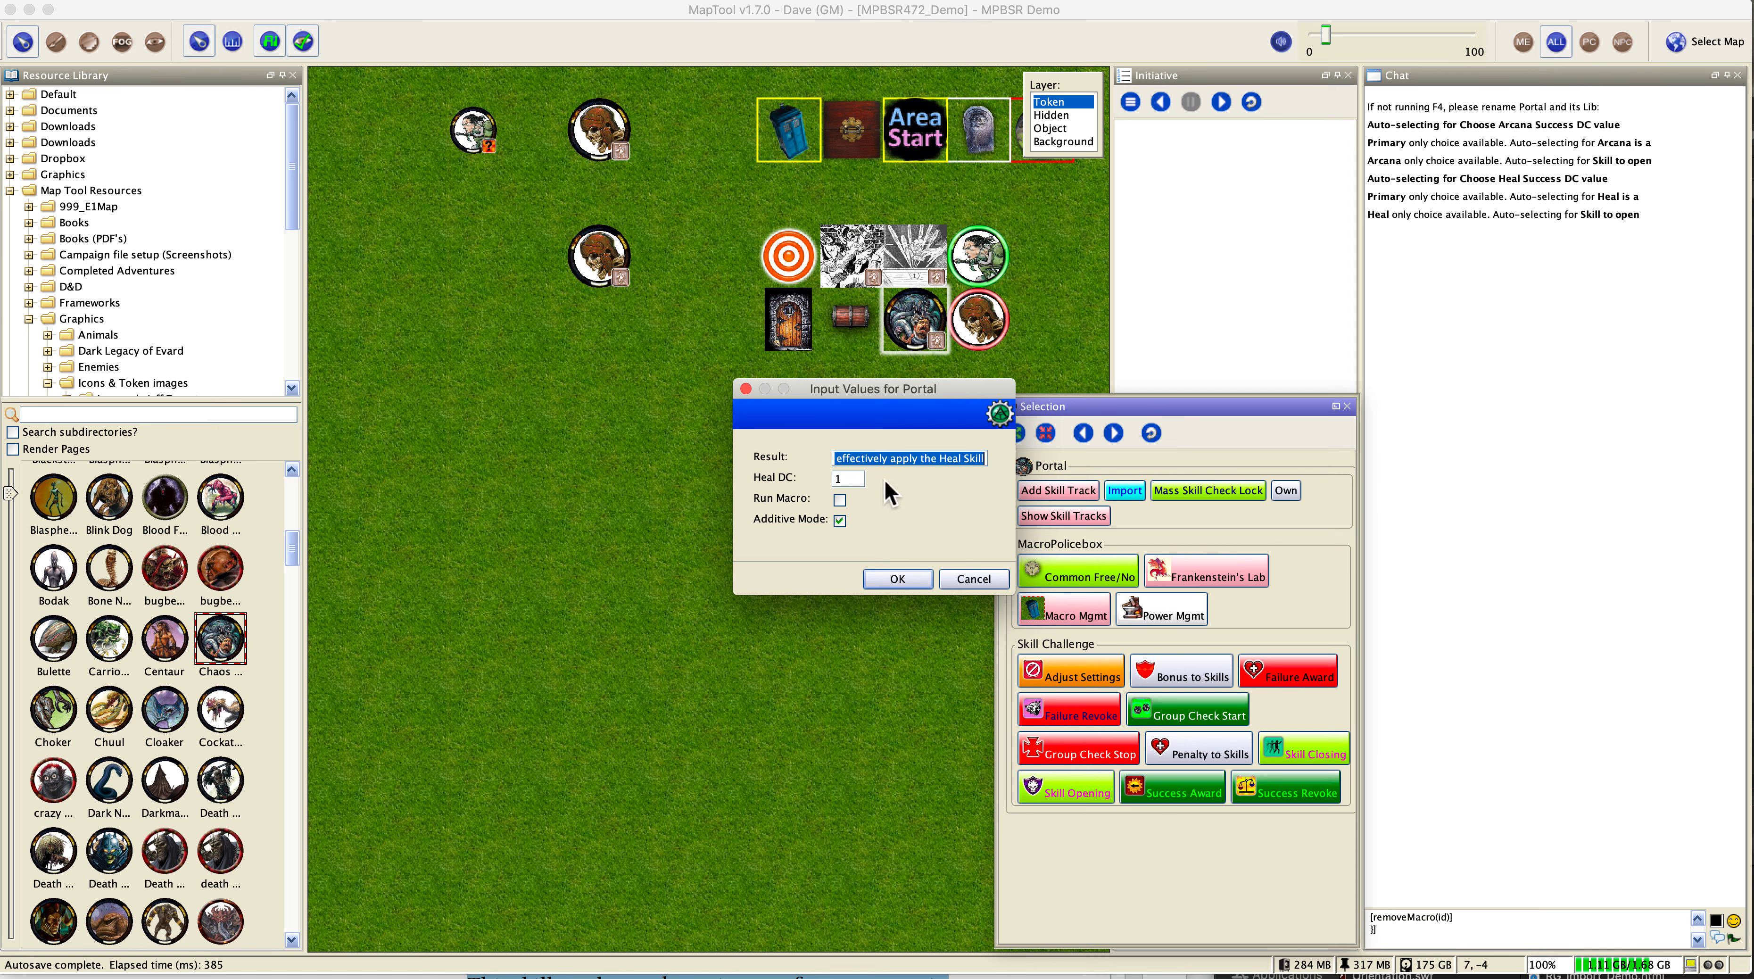
{"action": "left_click", "coordinate": [912, 578]}
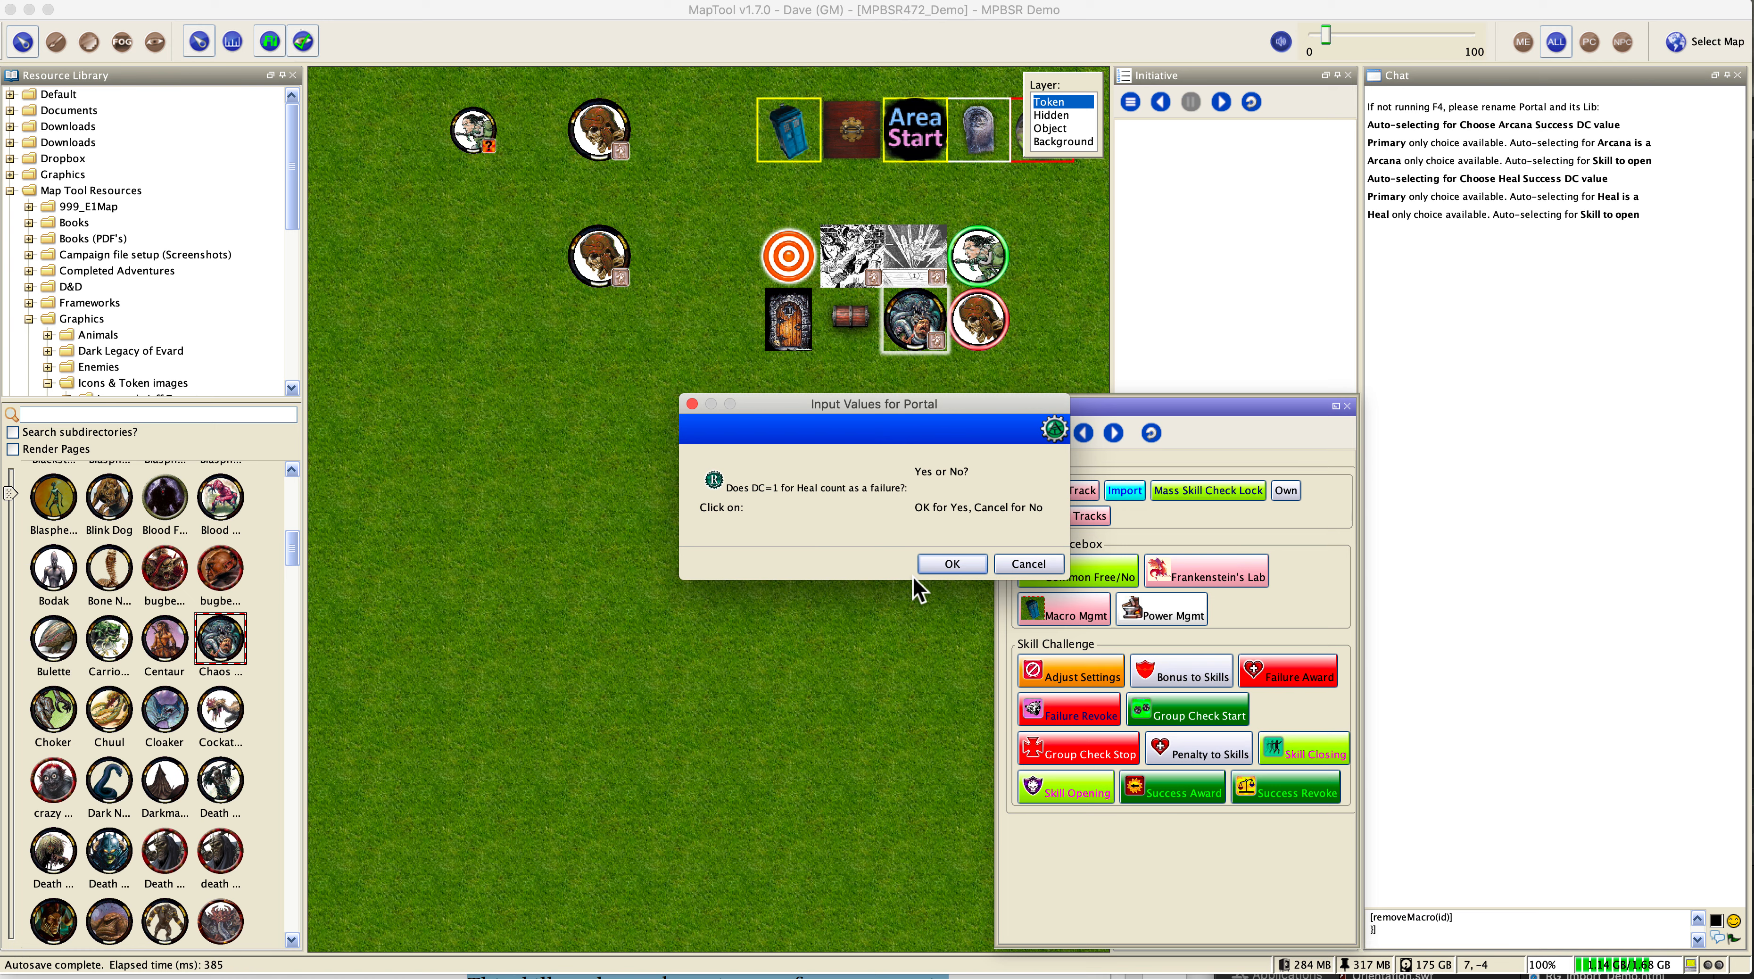
{"action": "left_click", "coordinate": [943, 567]}
{"action": "left_click", "coordinate": [946, 569]}
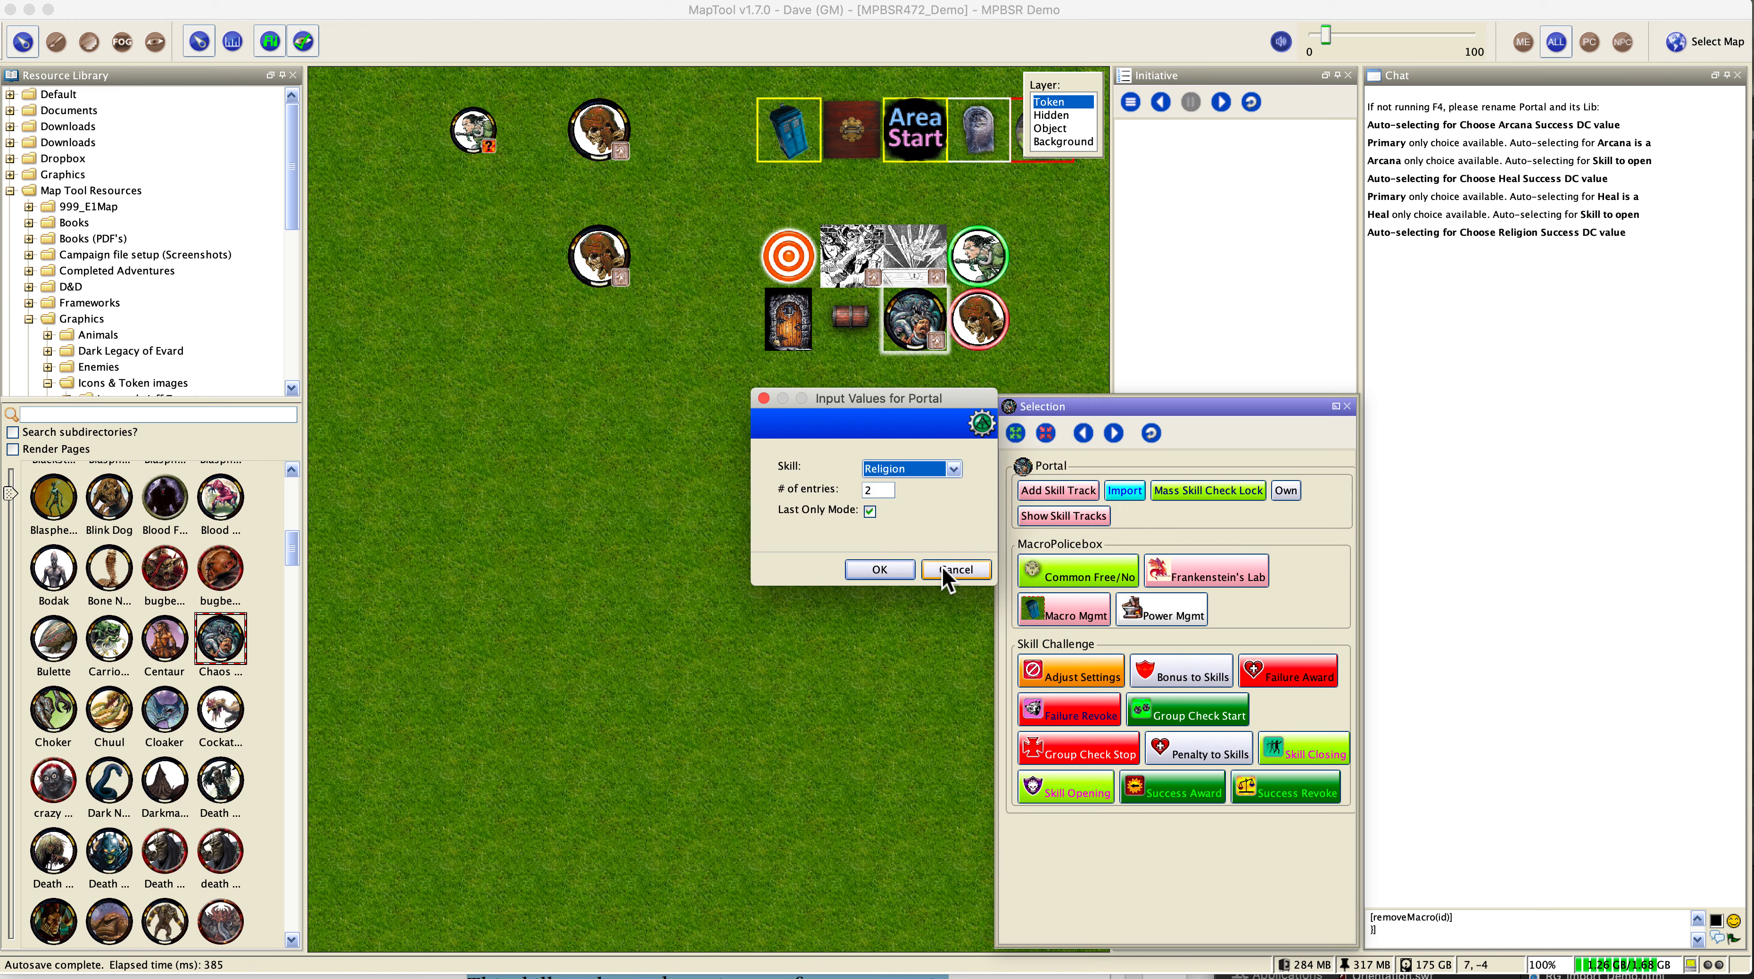
Step: Define Religion's success entry with 2 entries, Last Only Mode on, maximum 4 successes and DC 17
{"action": "left_click", "coordinate": [897, 577]}
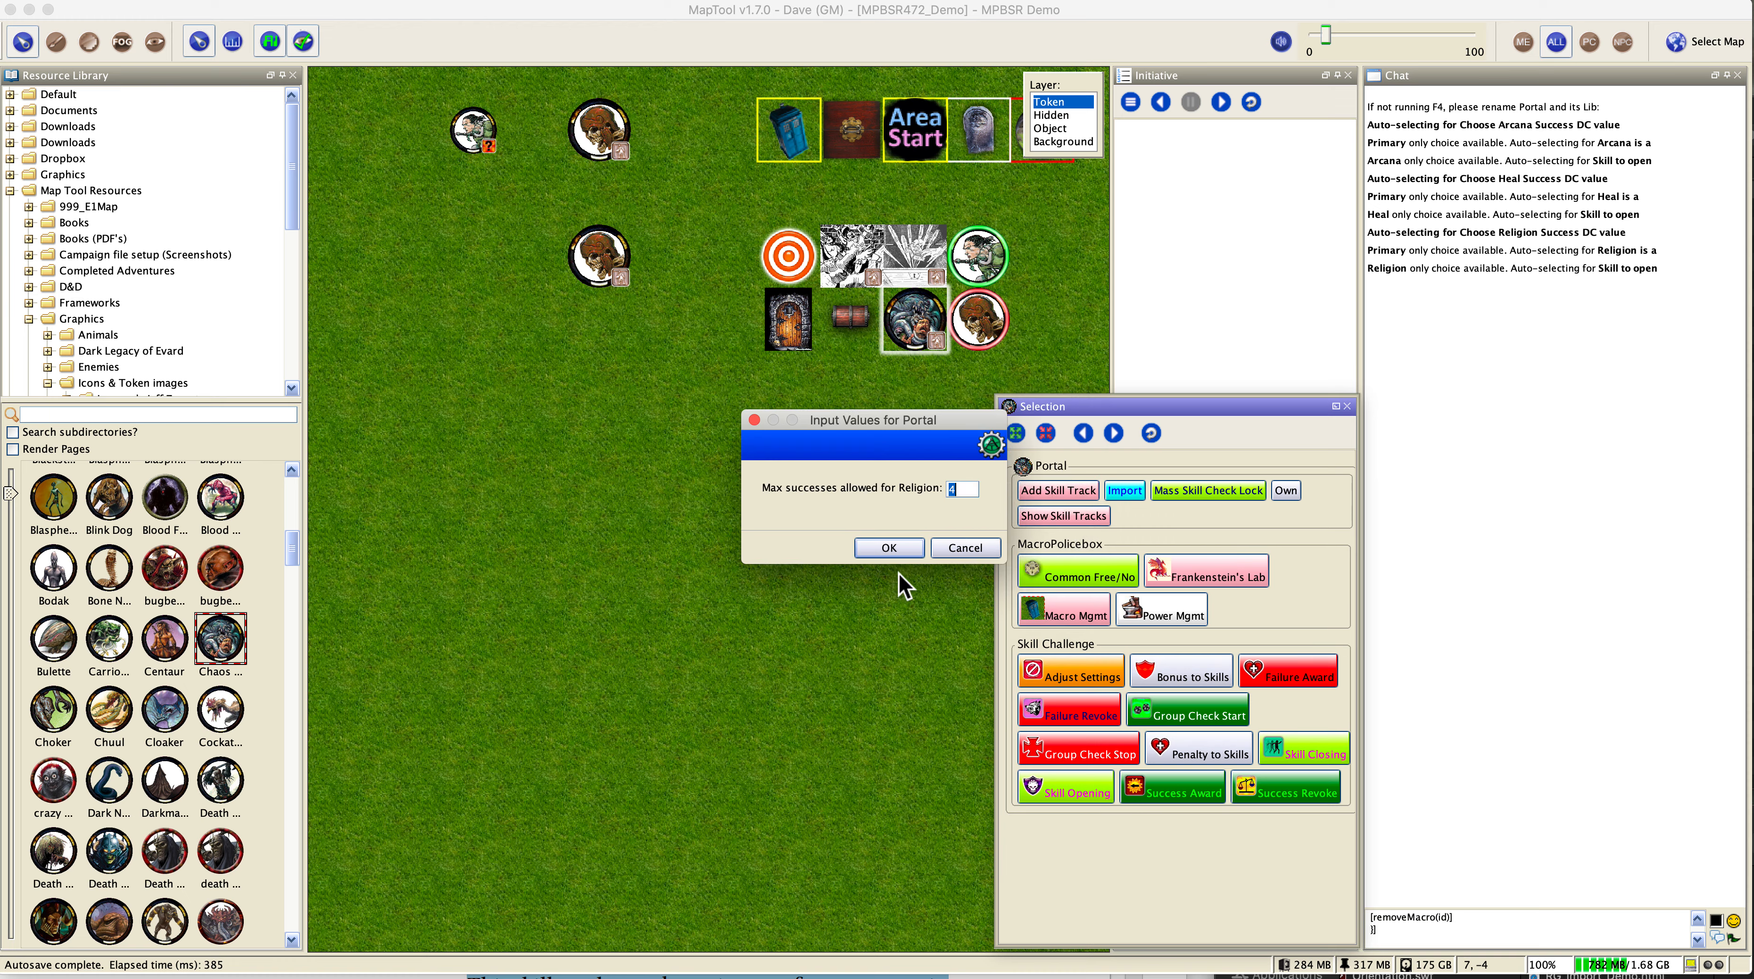
{"action": "left_click", "coordinate": [910, 550]}
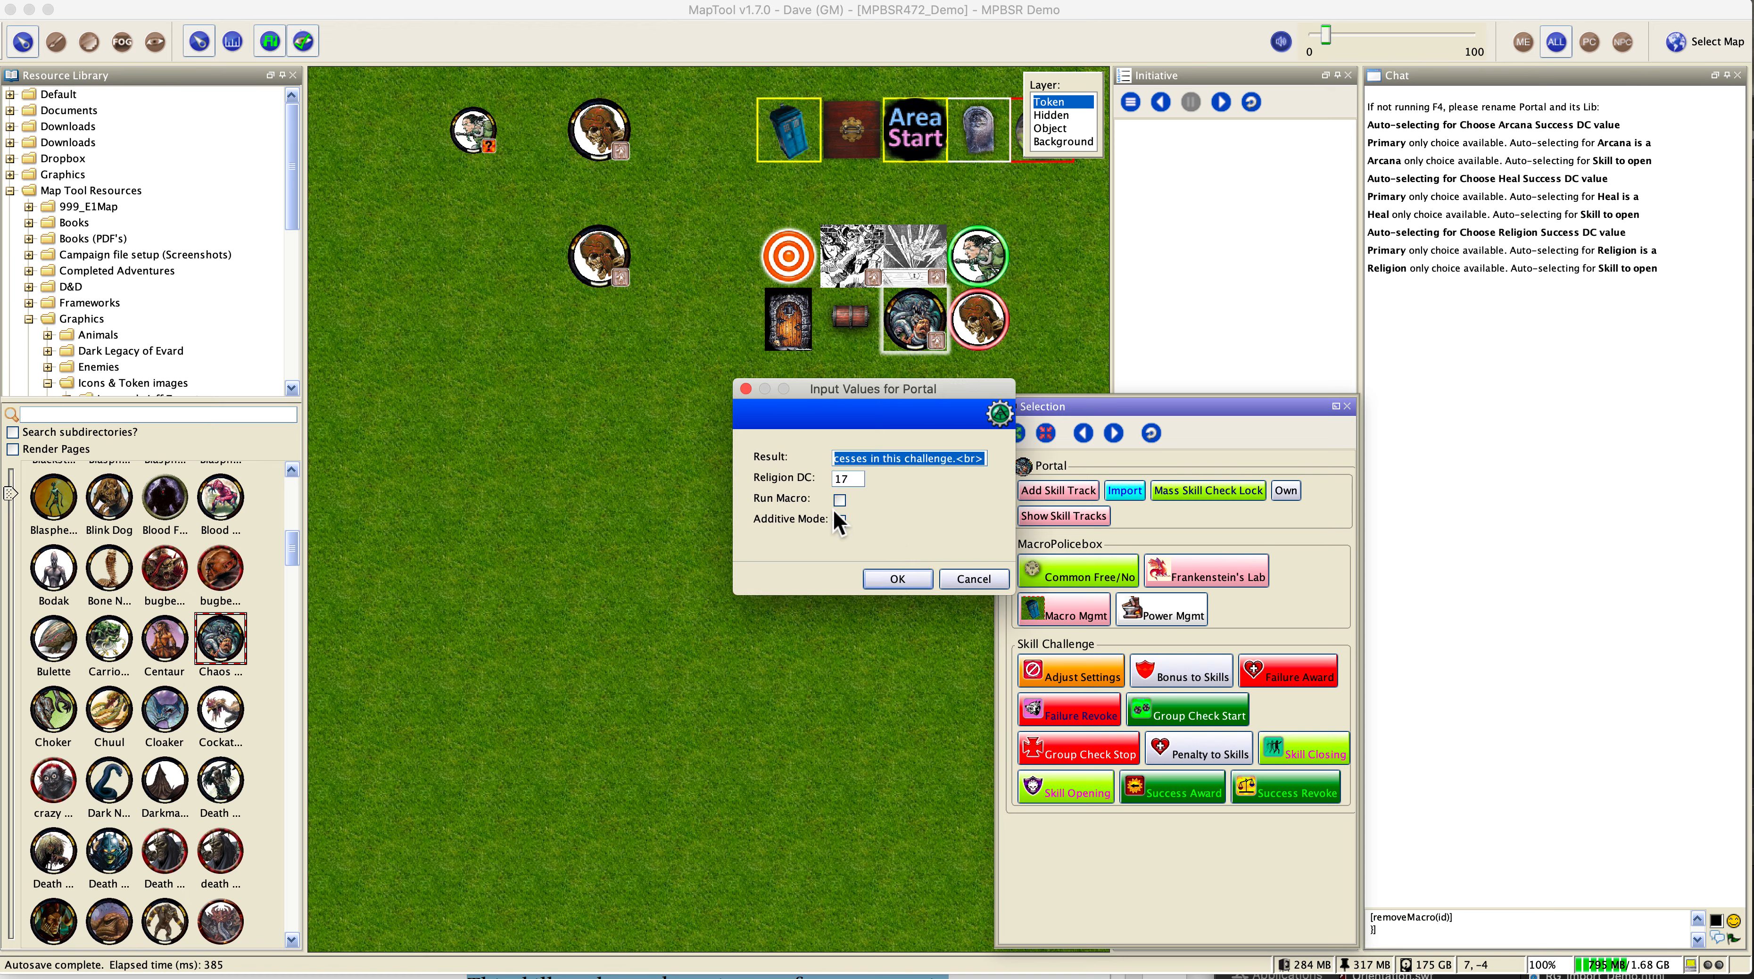
{"action": "left_click", "coordinate": [904, 578]}
Step: Add the Religion DC 1 result ending in "Will; 1d6 + 4 necrotic damage.", checking the PDF's rules, and count it as a failure
{"action": "key", "text": "End"}
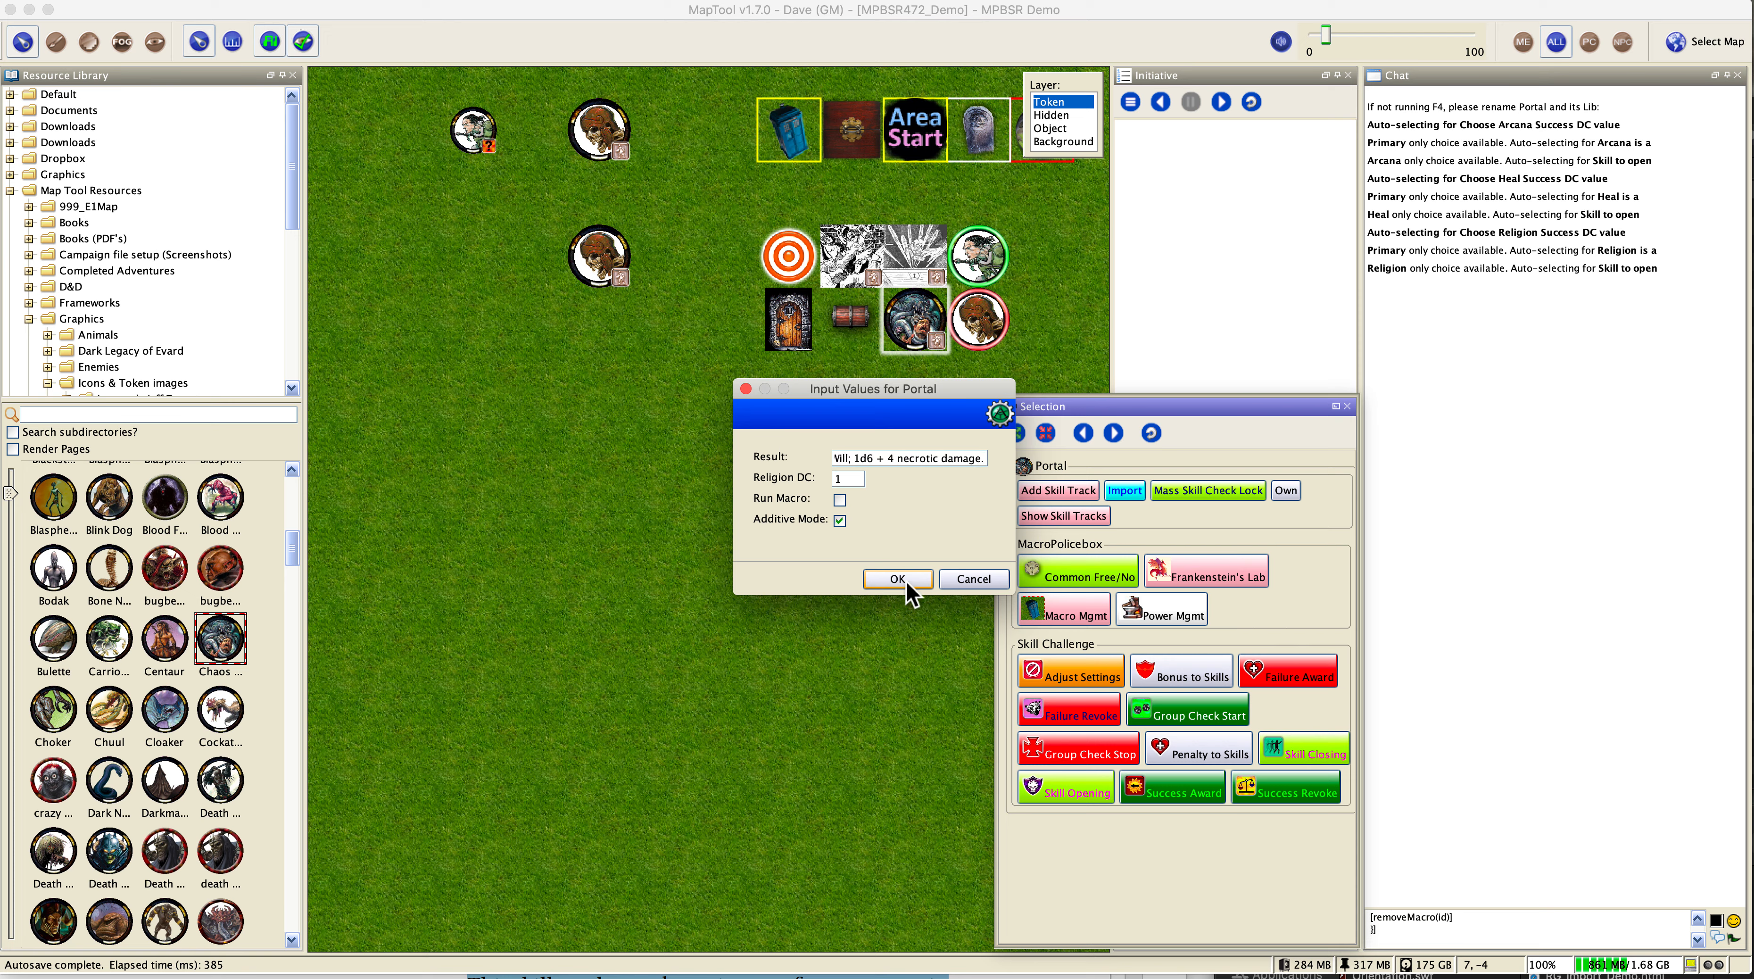
{"action": "left_click", "coordinate": [908, 592]}
{"action": "key", "text": "super+Tab"}
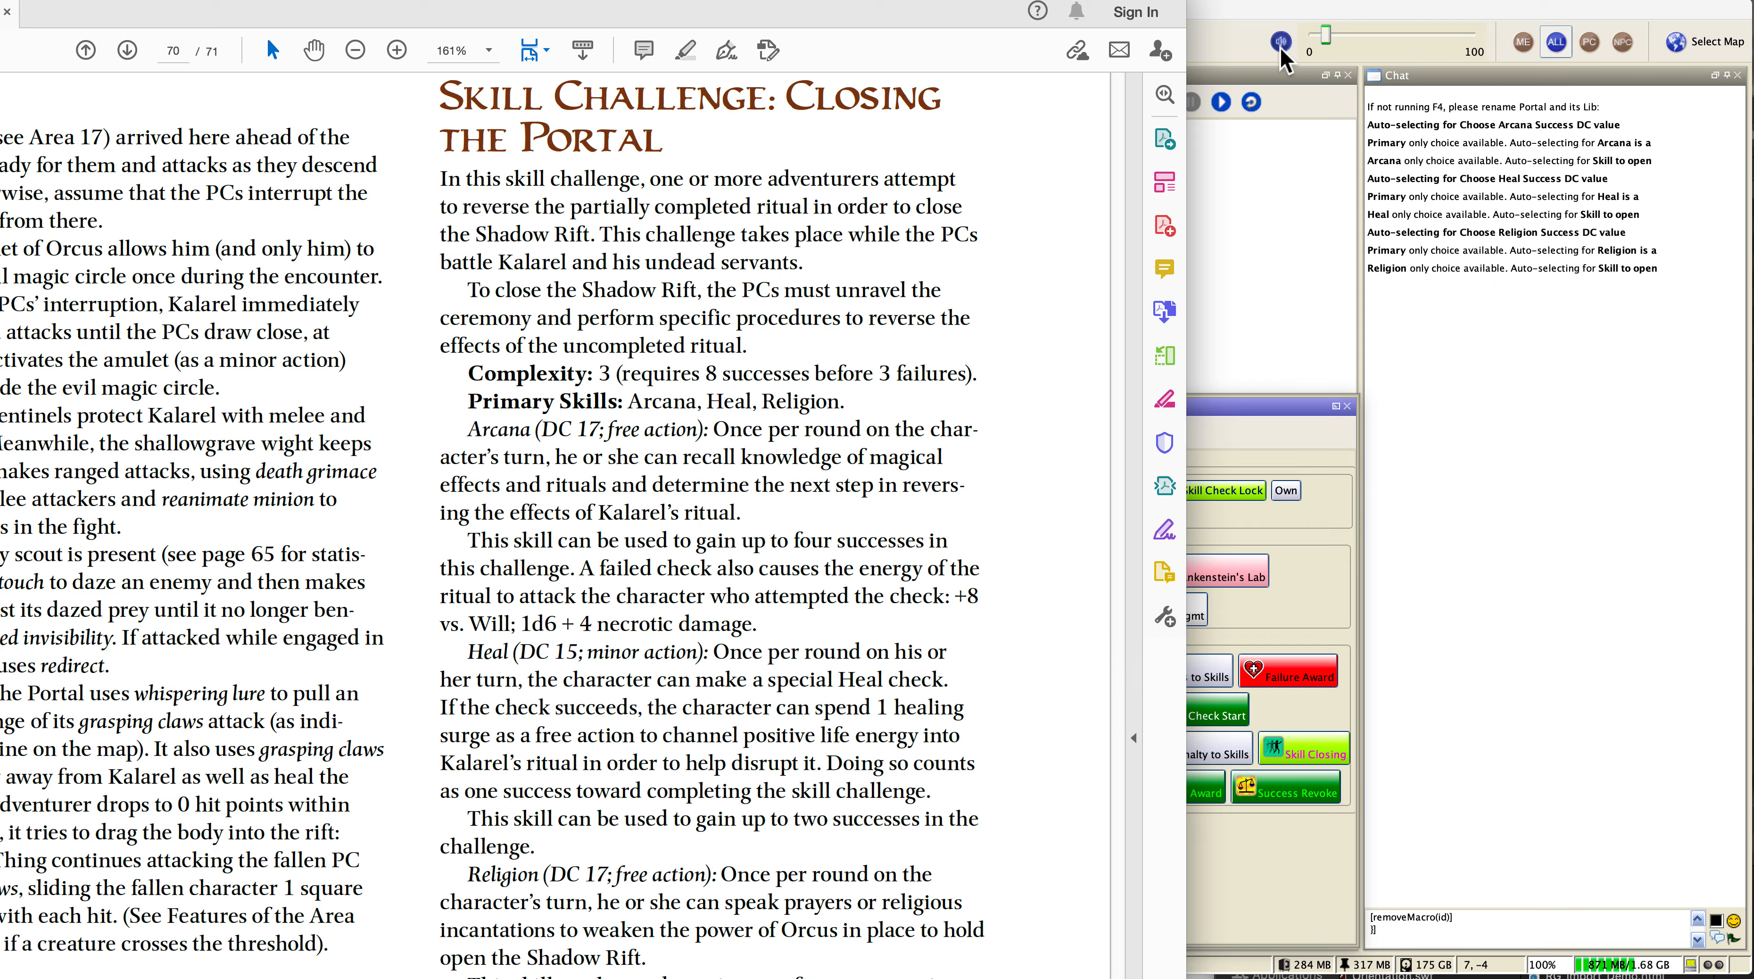
{"action": "left_click", "coordinate": [1271, 17]}
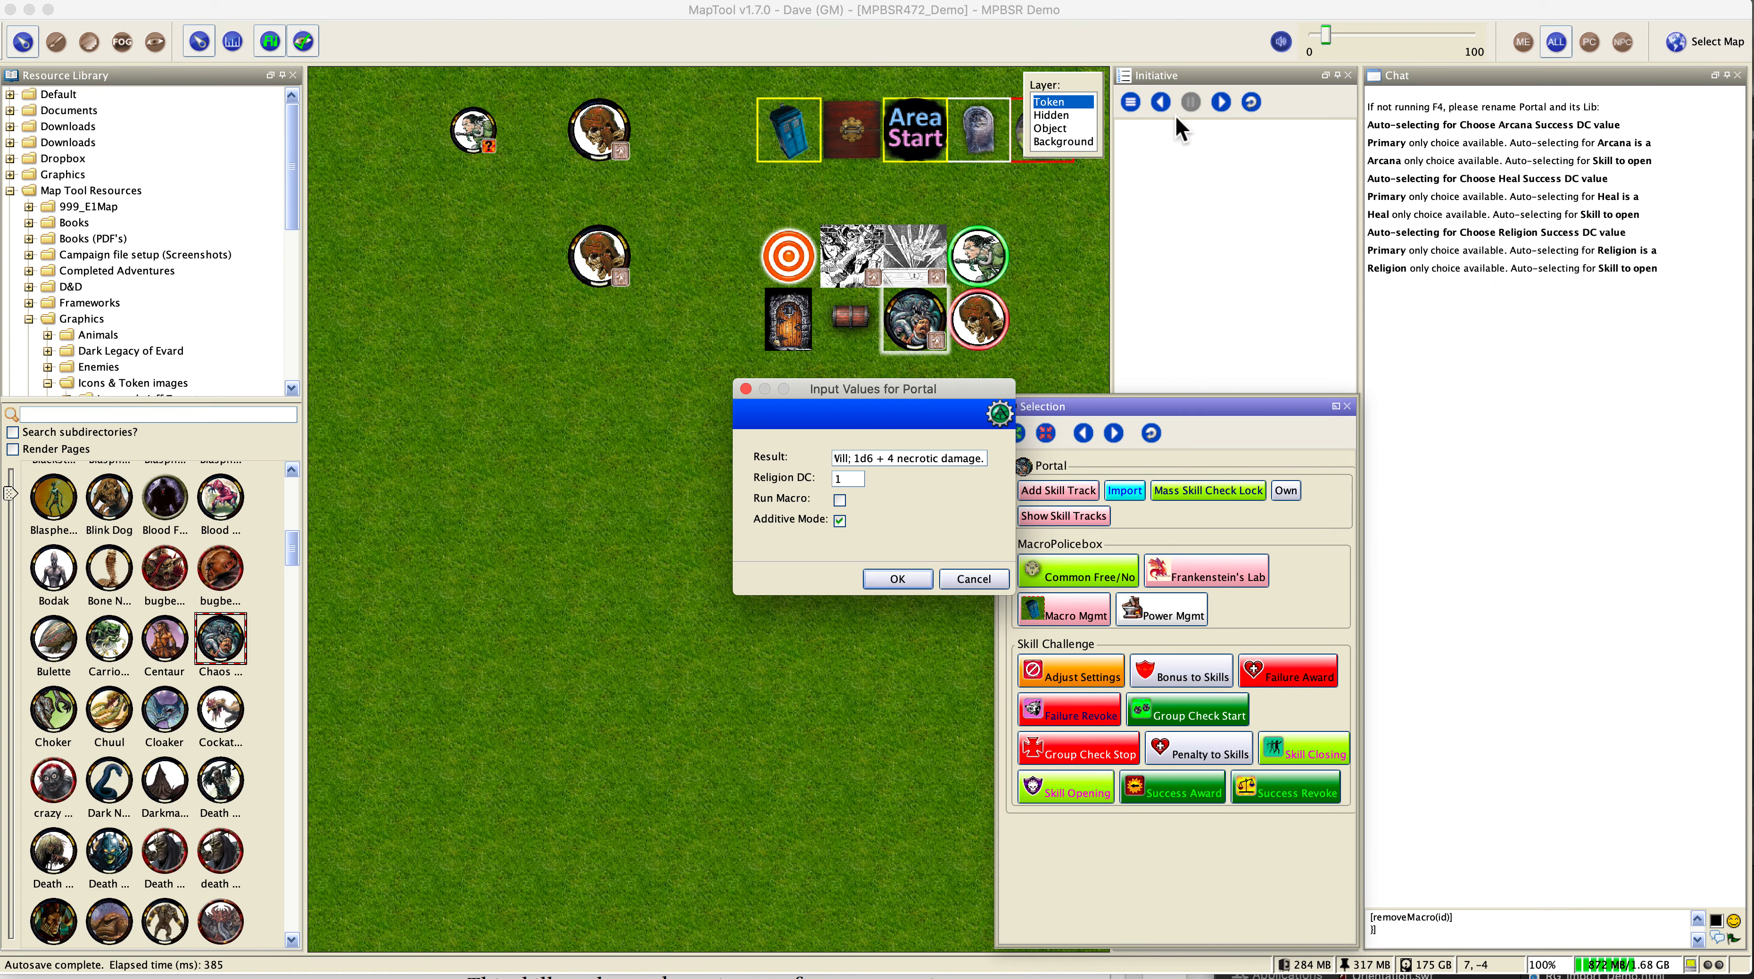
{"action": "left_click", "coordinate": [928, 577]}
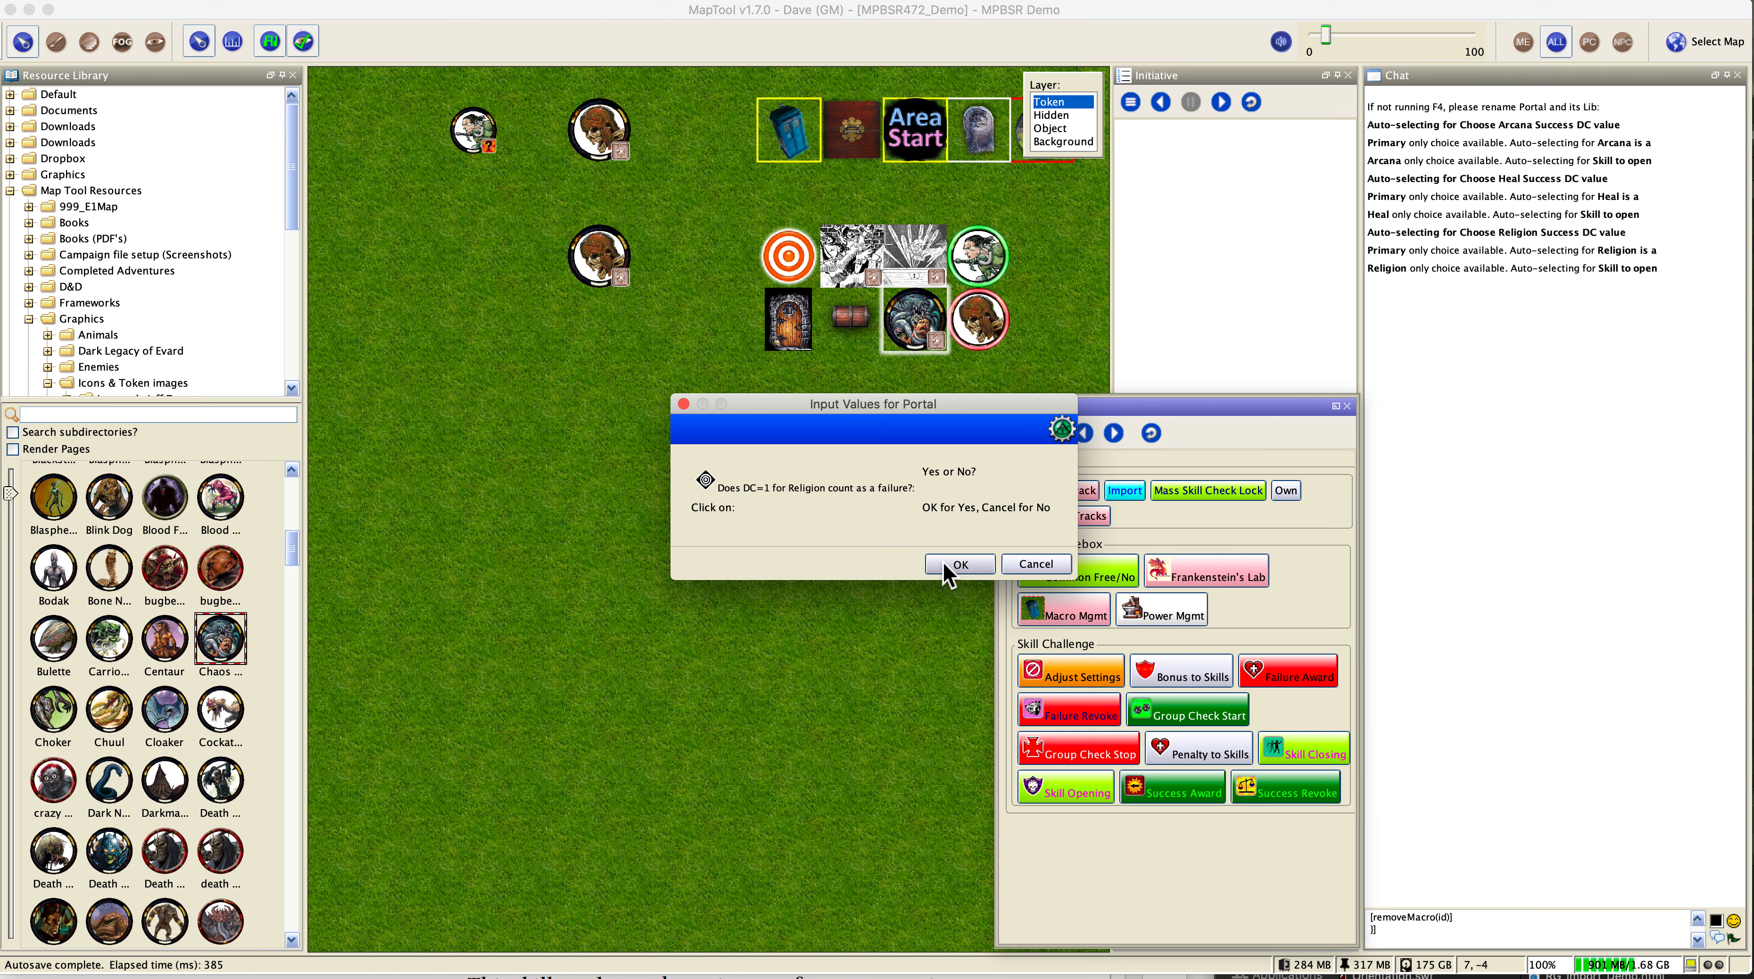
{"action": "left_click", "coordinate": [945, 565]}
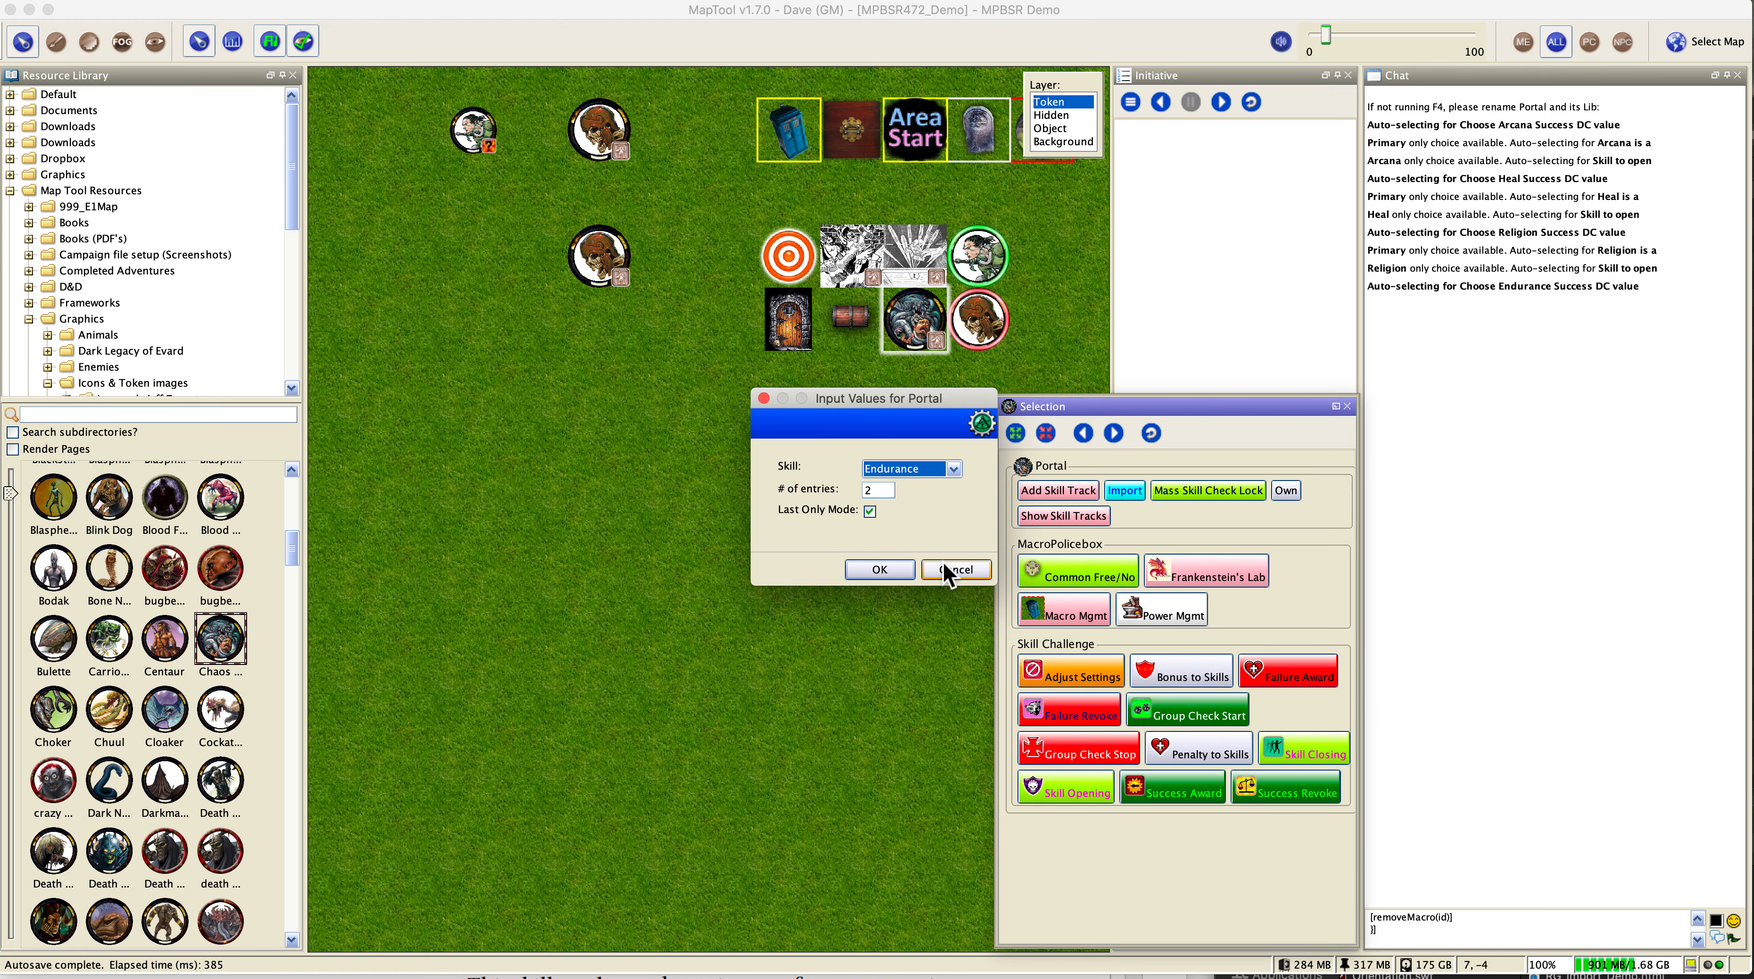
Step: Define Endurance with 2 entries and Last Only Mode on, accepting its DC 12 success result and its DC 1 result
{"action": "left_click", "coordinate": [889, 577]}
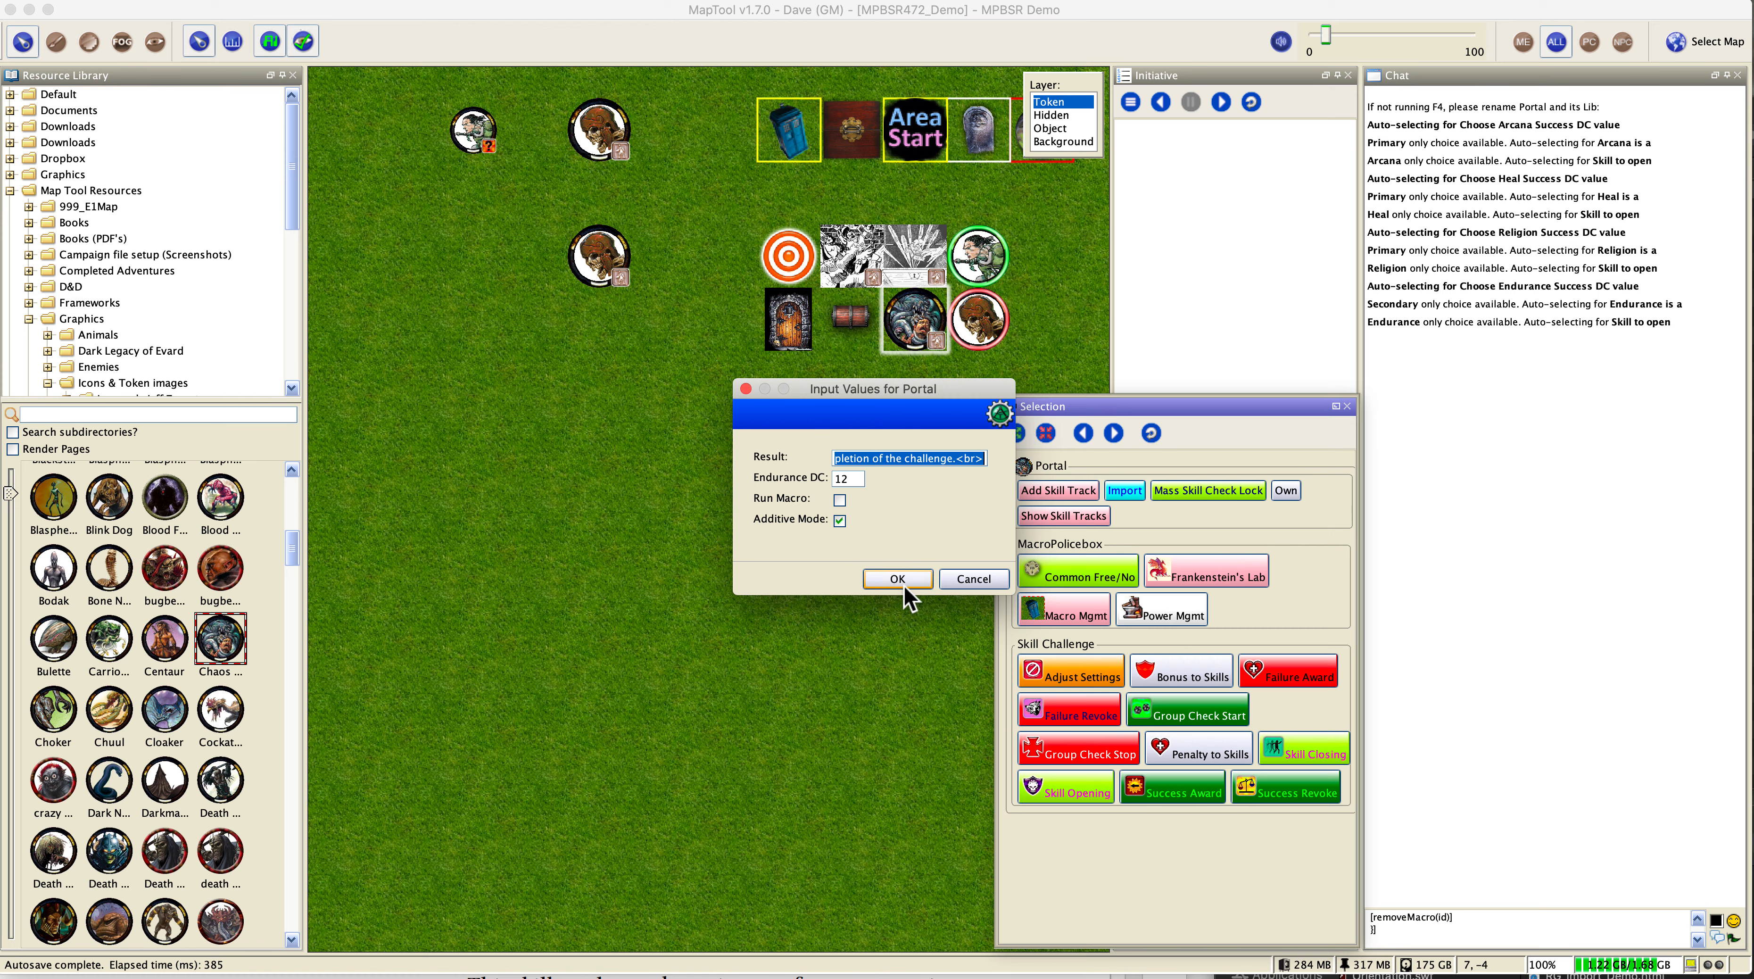
{"action": "left_click", "coordinate": [904, 586]}
{"action": "left_click", "coordinate": [903, 581]}
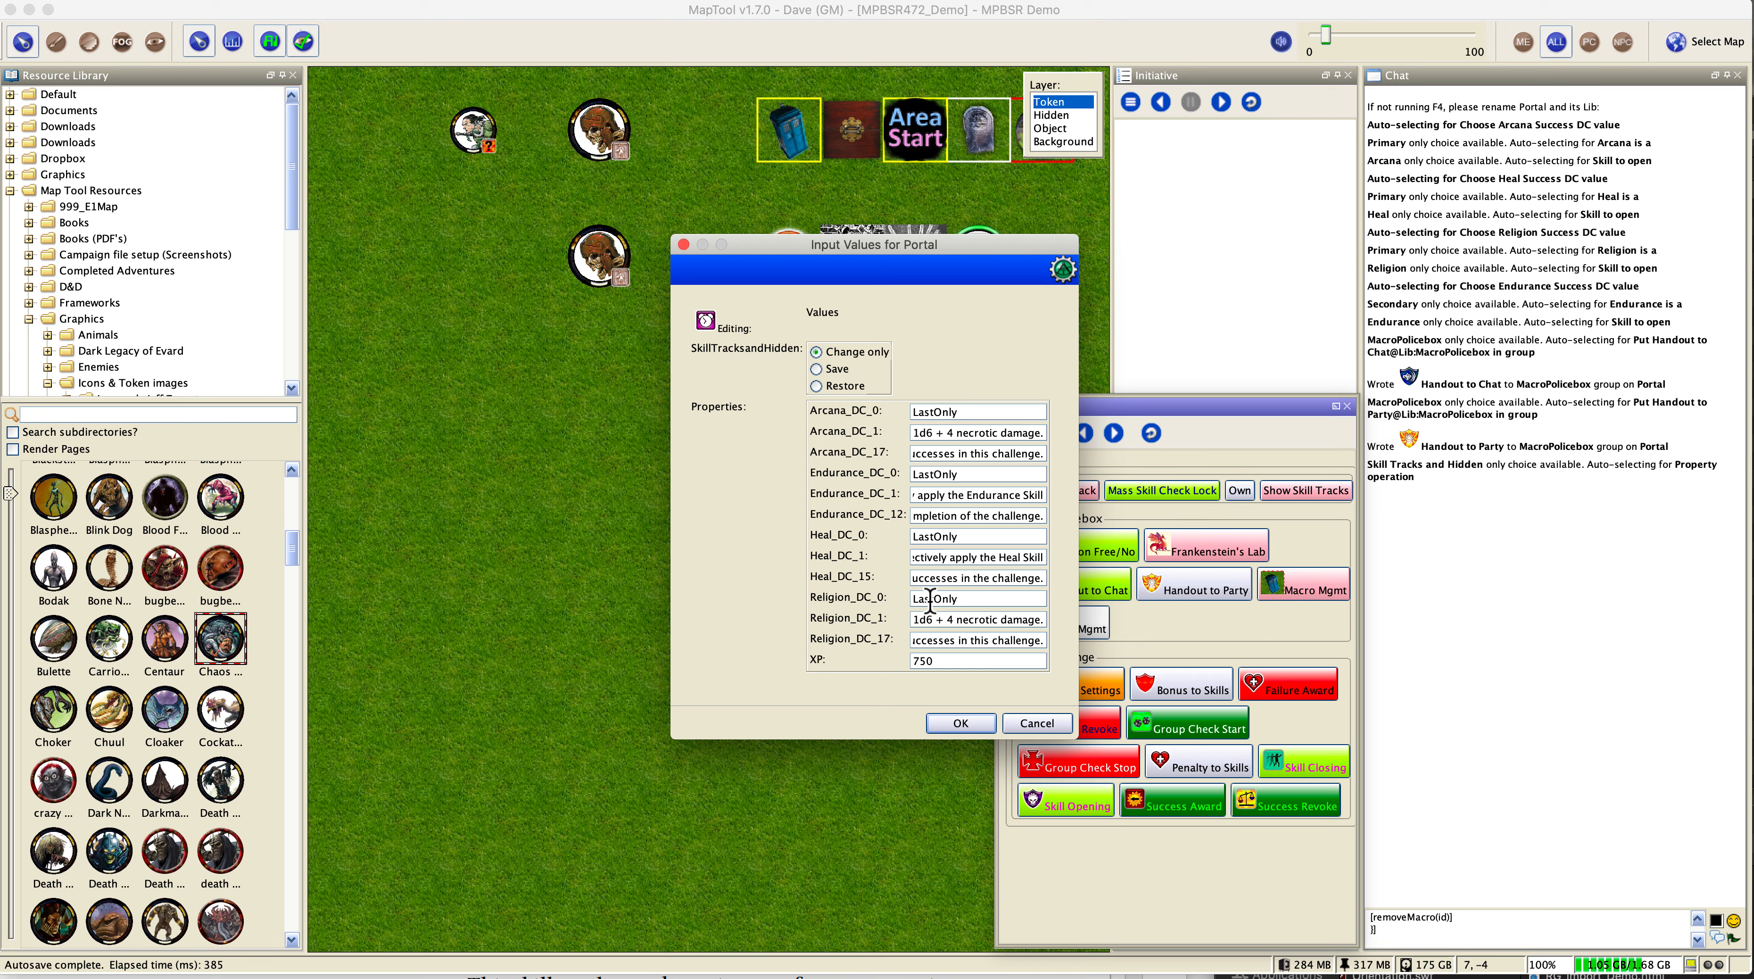
Step: Check the Endurance and Arcana result texts in Portal's skill track properties and save the set with Change only and XP 750
{"action": "left_click", "coordinate": [962, 497]}
{"action": "left_click", "coordinate": [958, 496]}
{"action": "left_click_drag", "start_coordinate": [957, 496], "coordinate": [860, 495]}
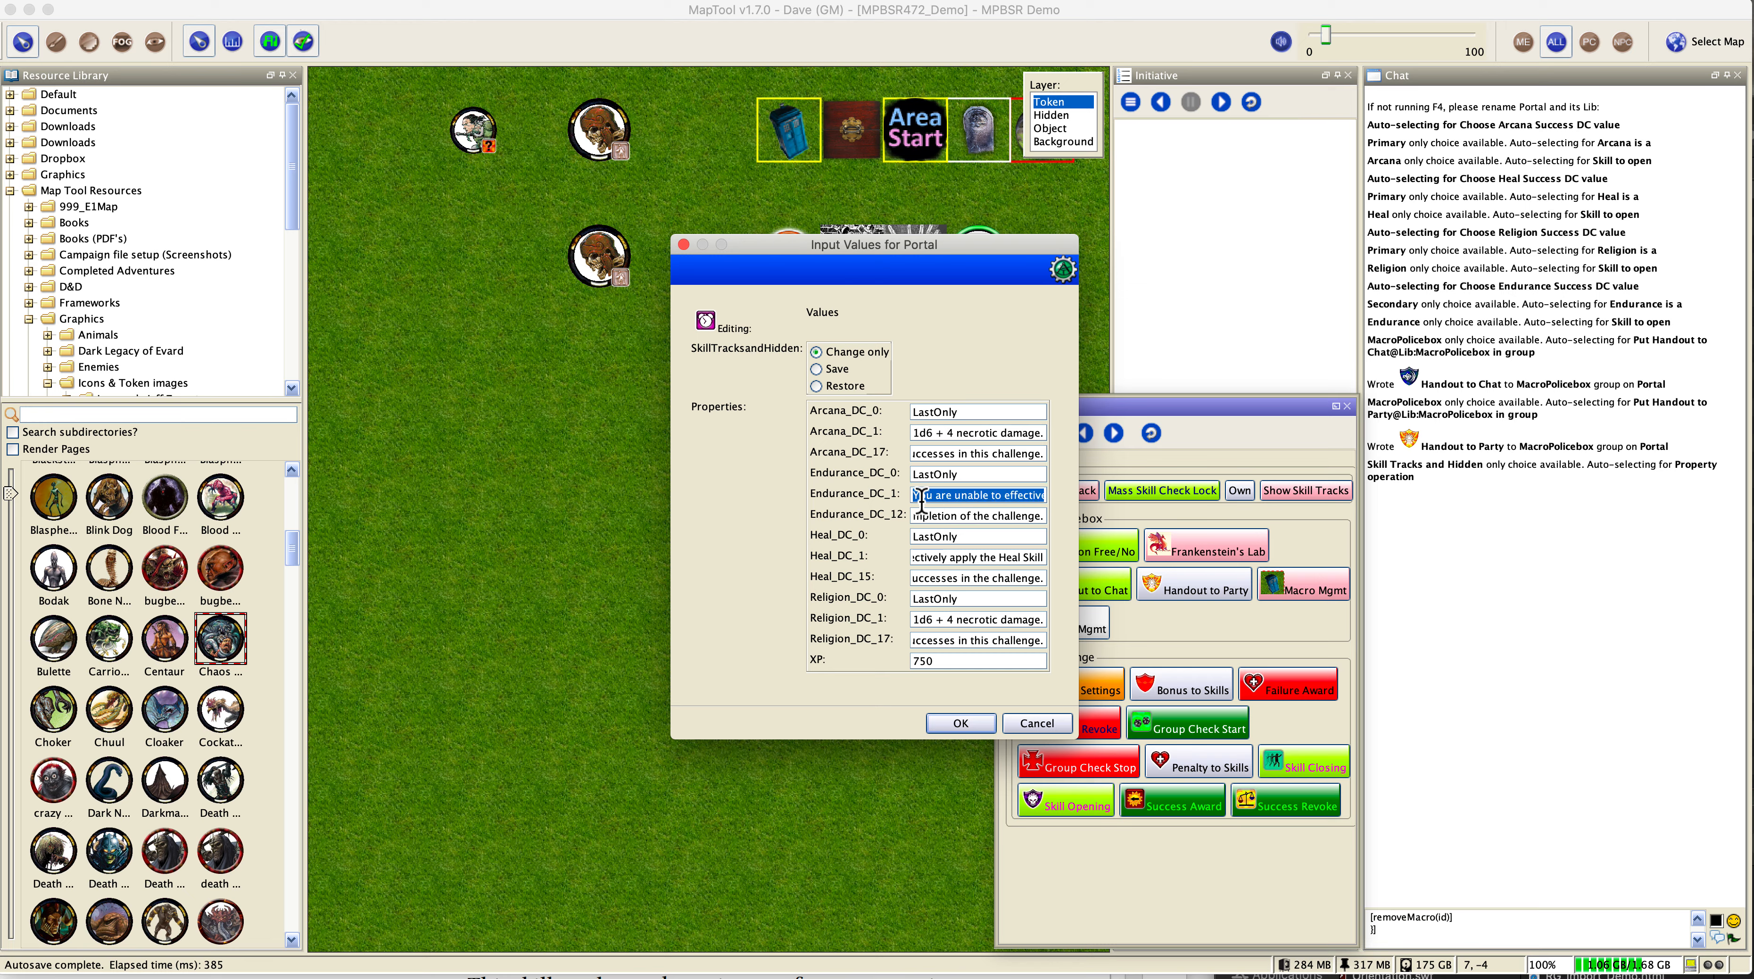
{"action": "key", "text": "Tab"}
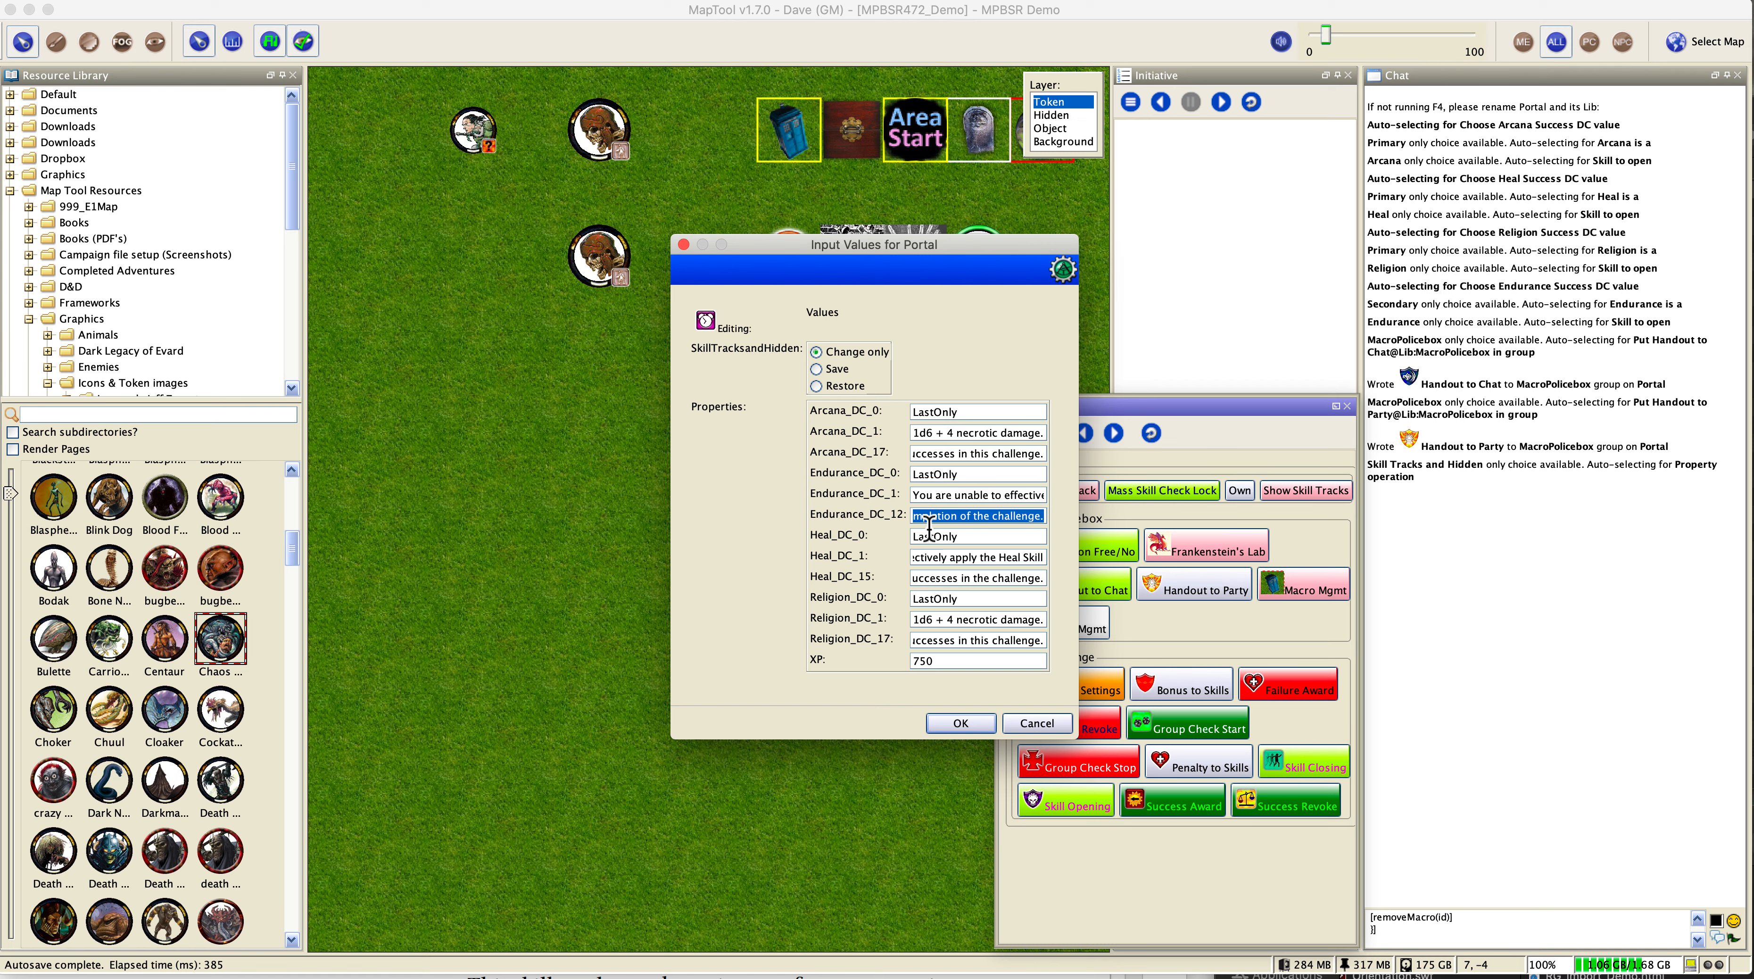
{"action": "left_click_drag", "start_coordinate": [928, 525], "coordinate": [849, 519]}
{"action": "left_click", "coordinate": [950, 432]}
{"action": "left_click_drag", "start_coordinate": [950, 433], "coordinate": [818, 442]}
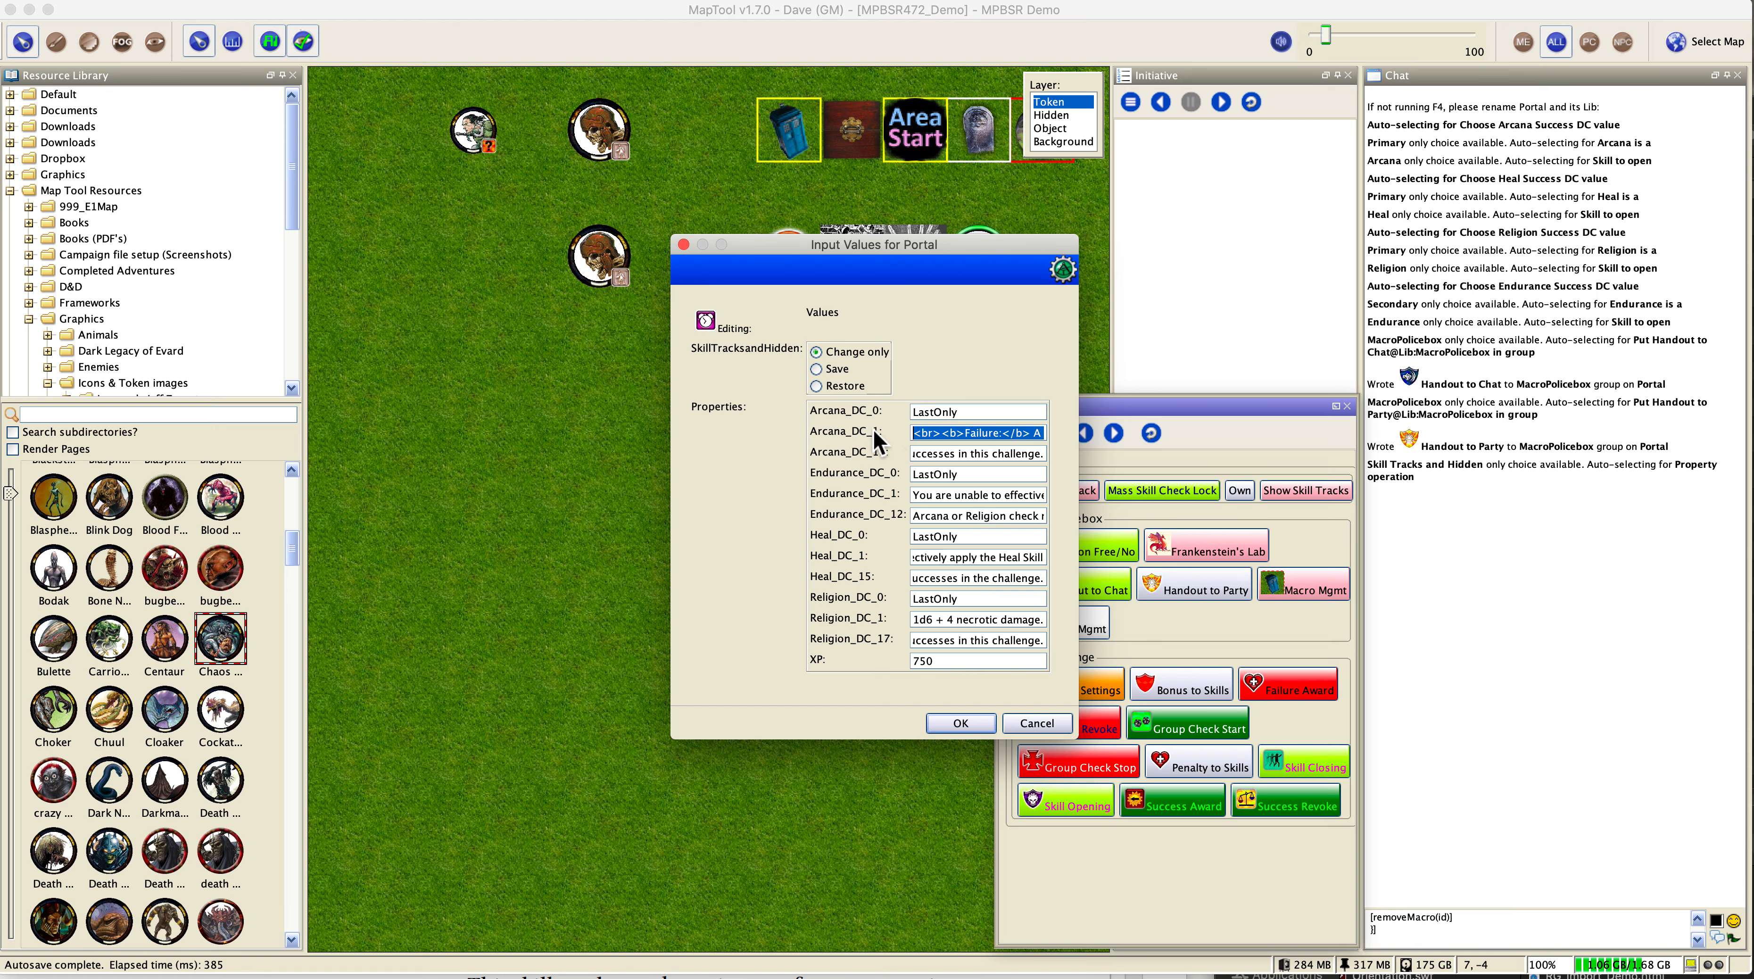
{"action": "left_click", "coordinate": [966, 455]}
{"action": "left_click_drag", "start_coordinate": [967, 459], "coordinate": [856, 441]}
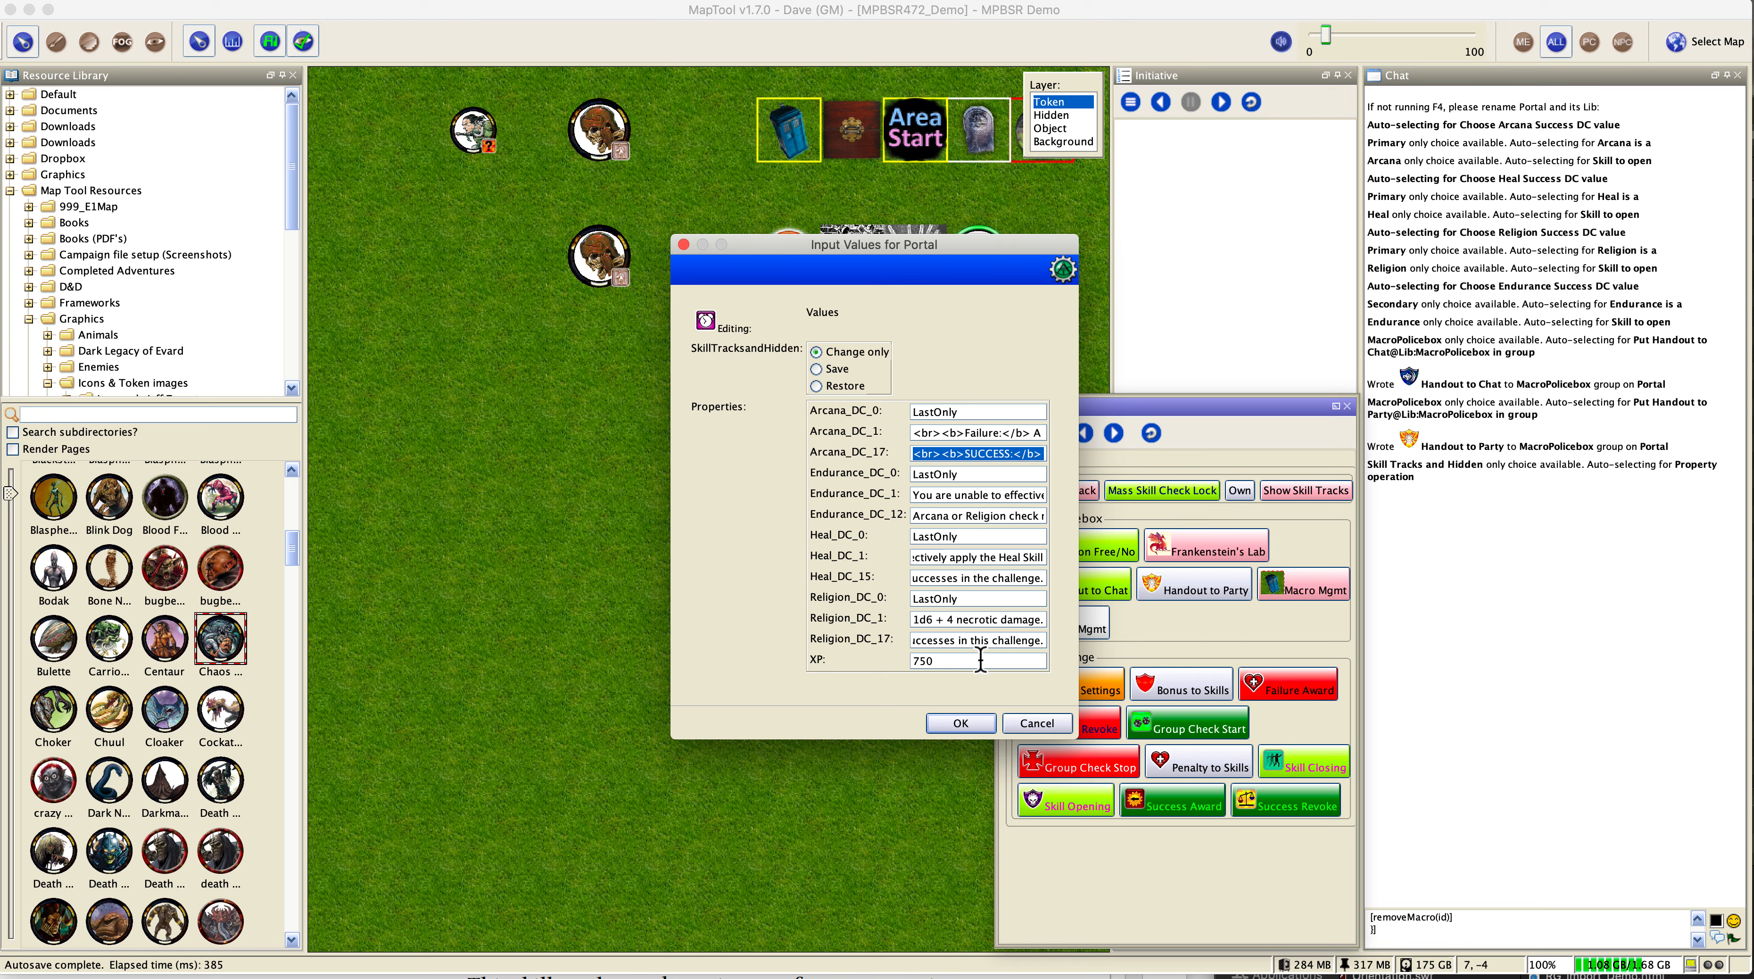
{"action": "left_click", "coordinate": [956, 723]}
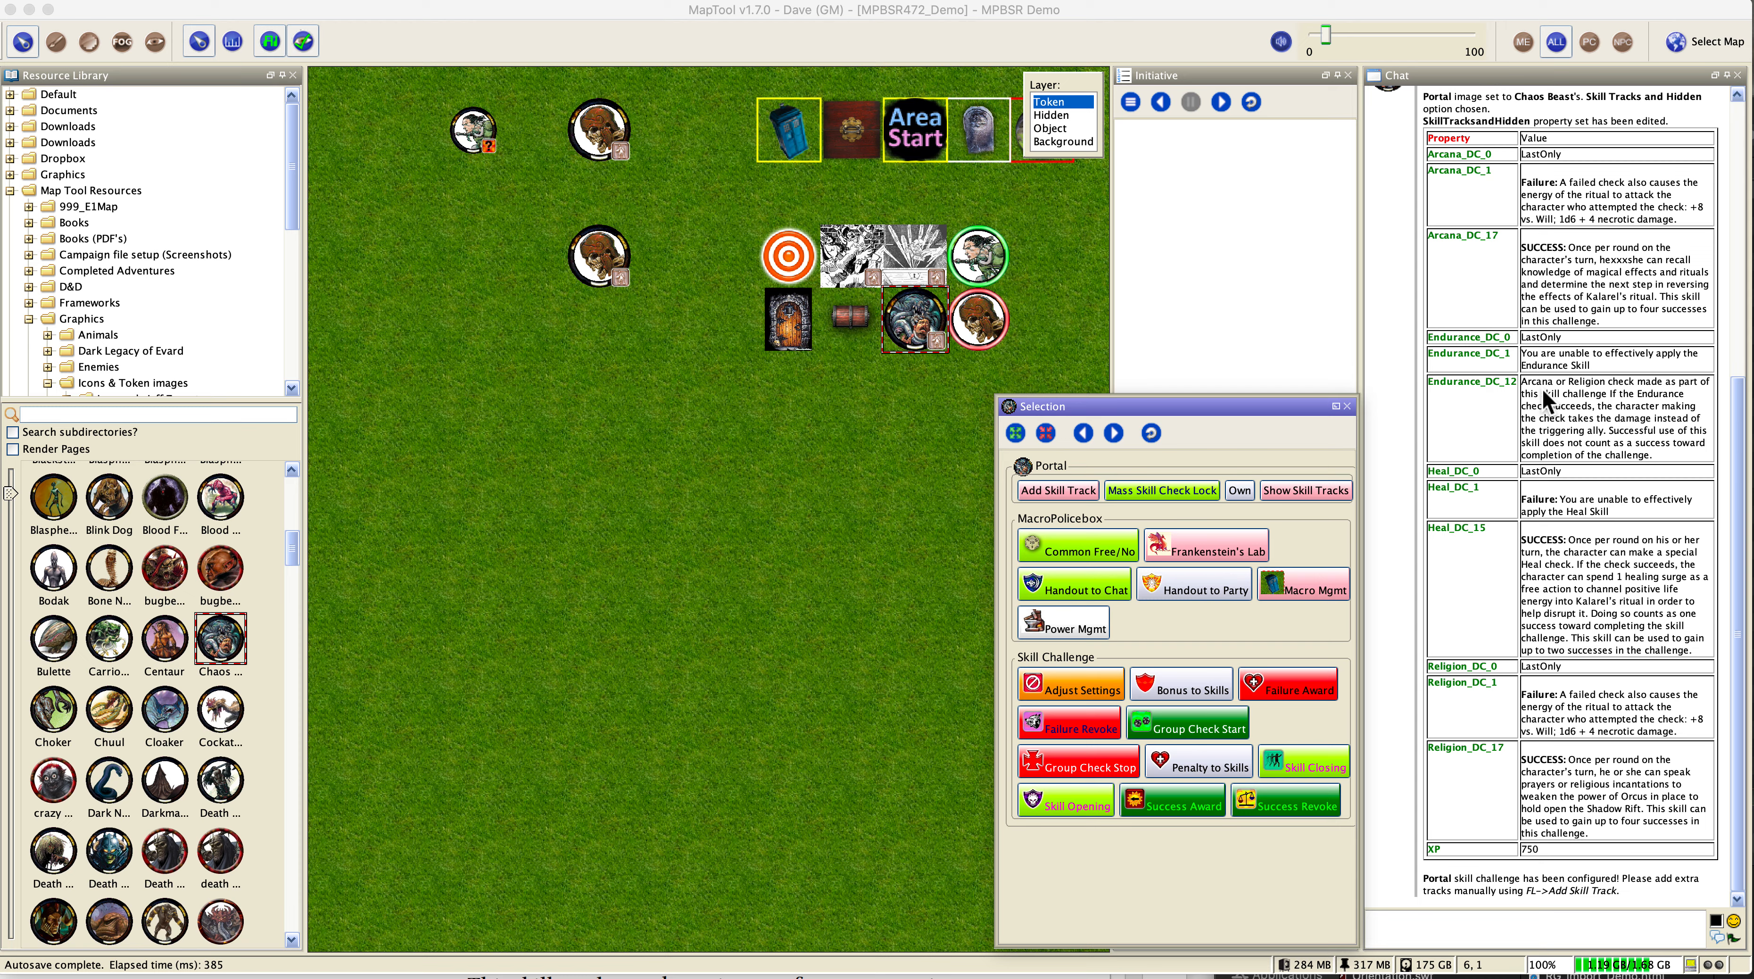
Step: Inspect the Portal token's stat sheet and its available token options
{"action": "mouse_move", "coordinate": [926, 326]}
{"action": "left_click", "coordinate": [1255, 694]}
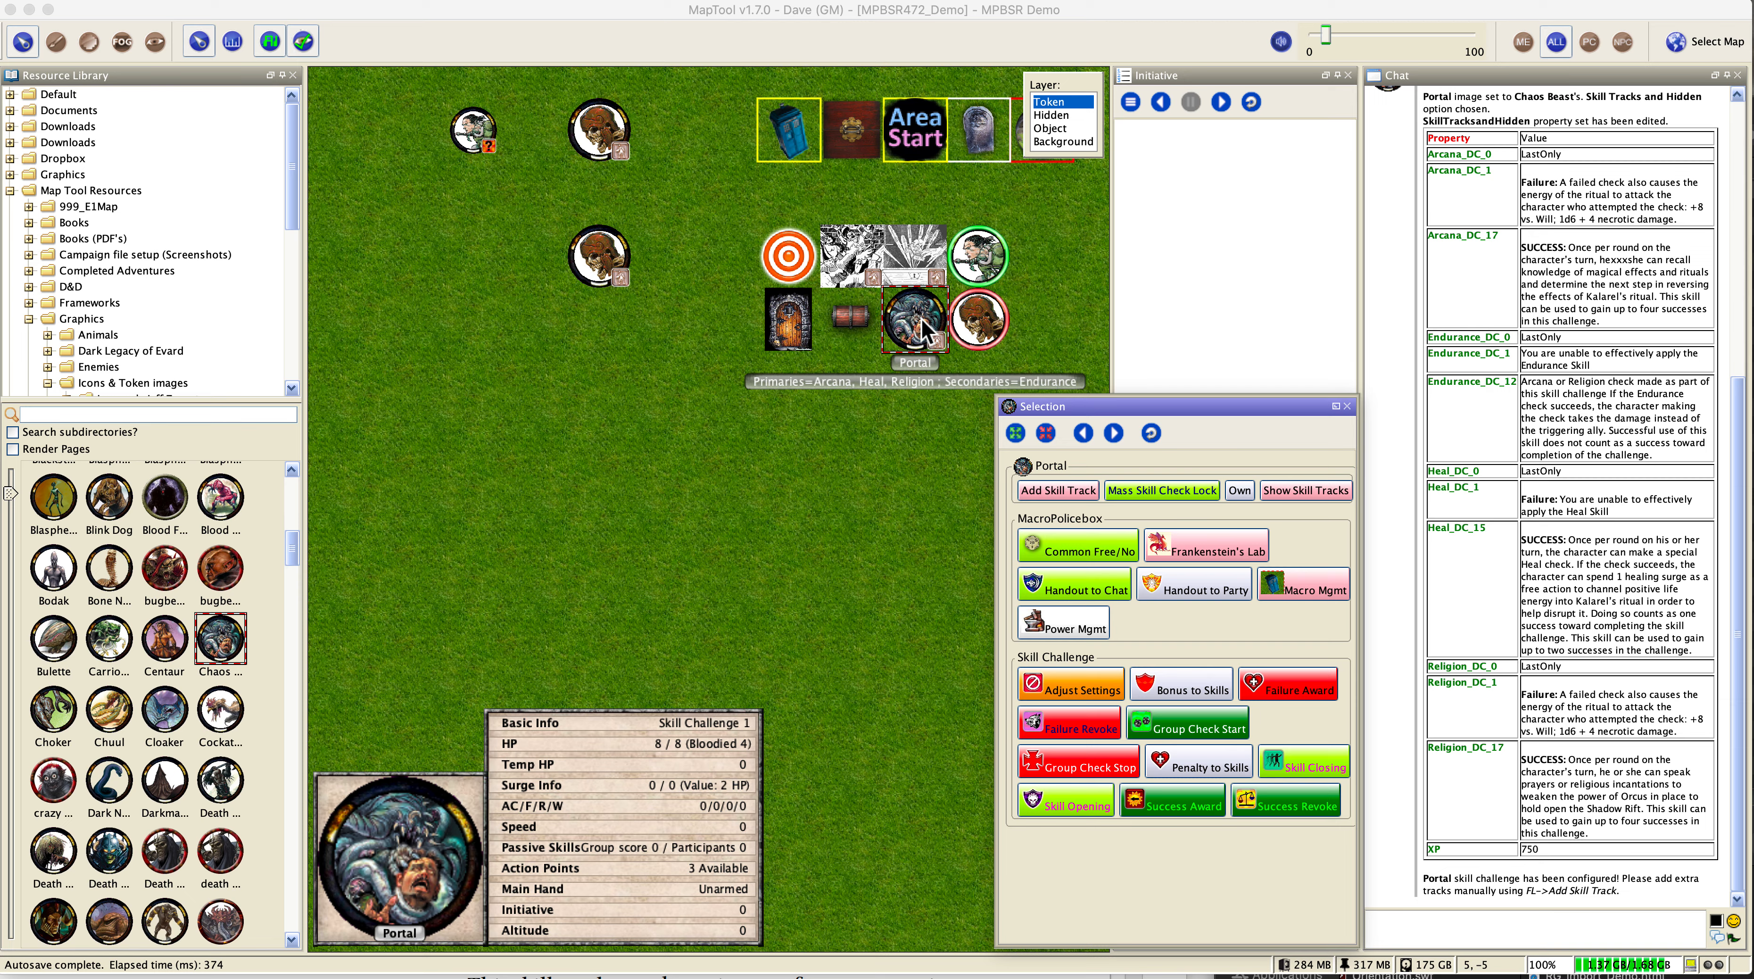
{"action": "right_click", "coordinate": [926, 332]}
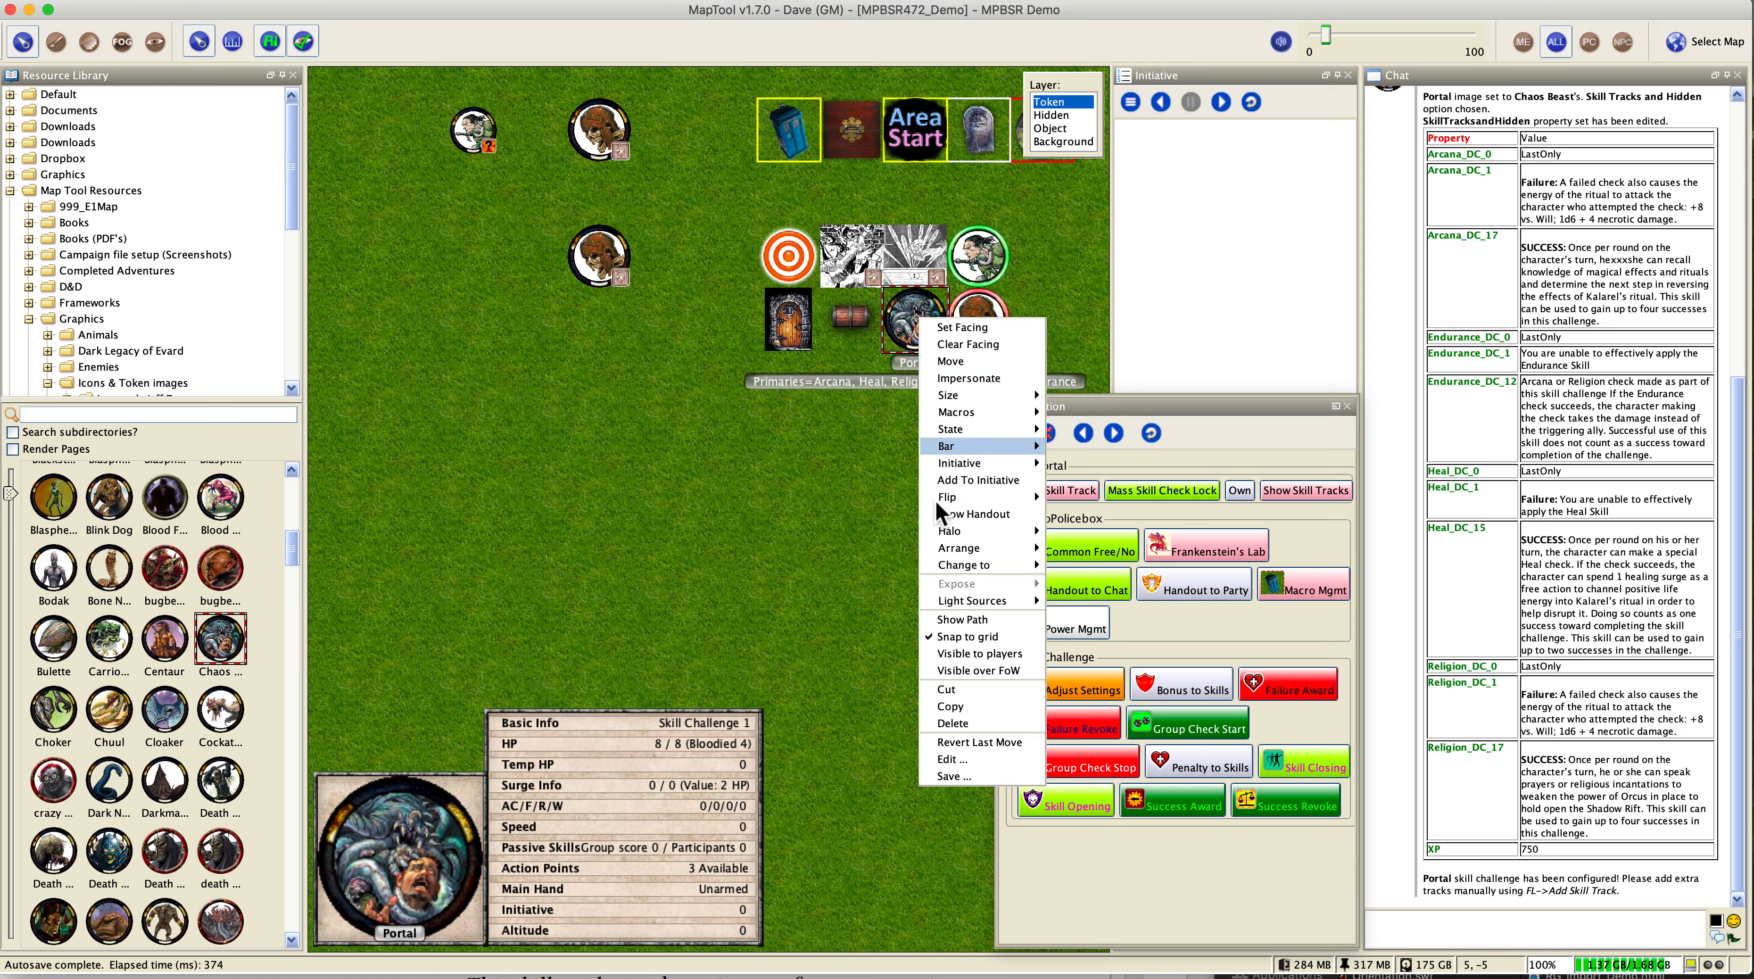
{"action": "left_click", "coordinate": [959, 662]}
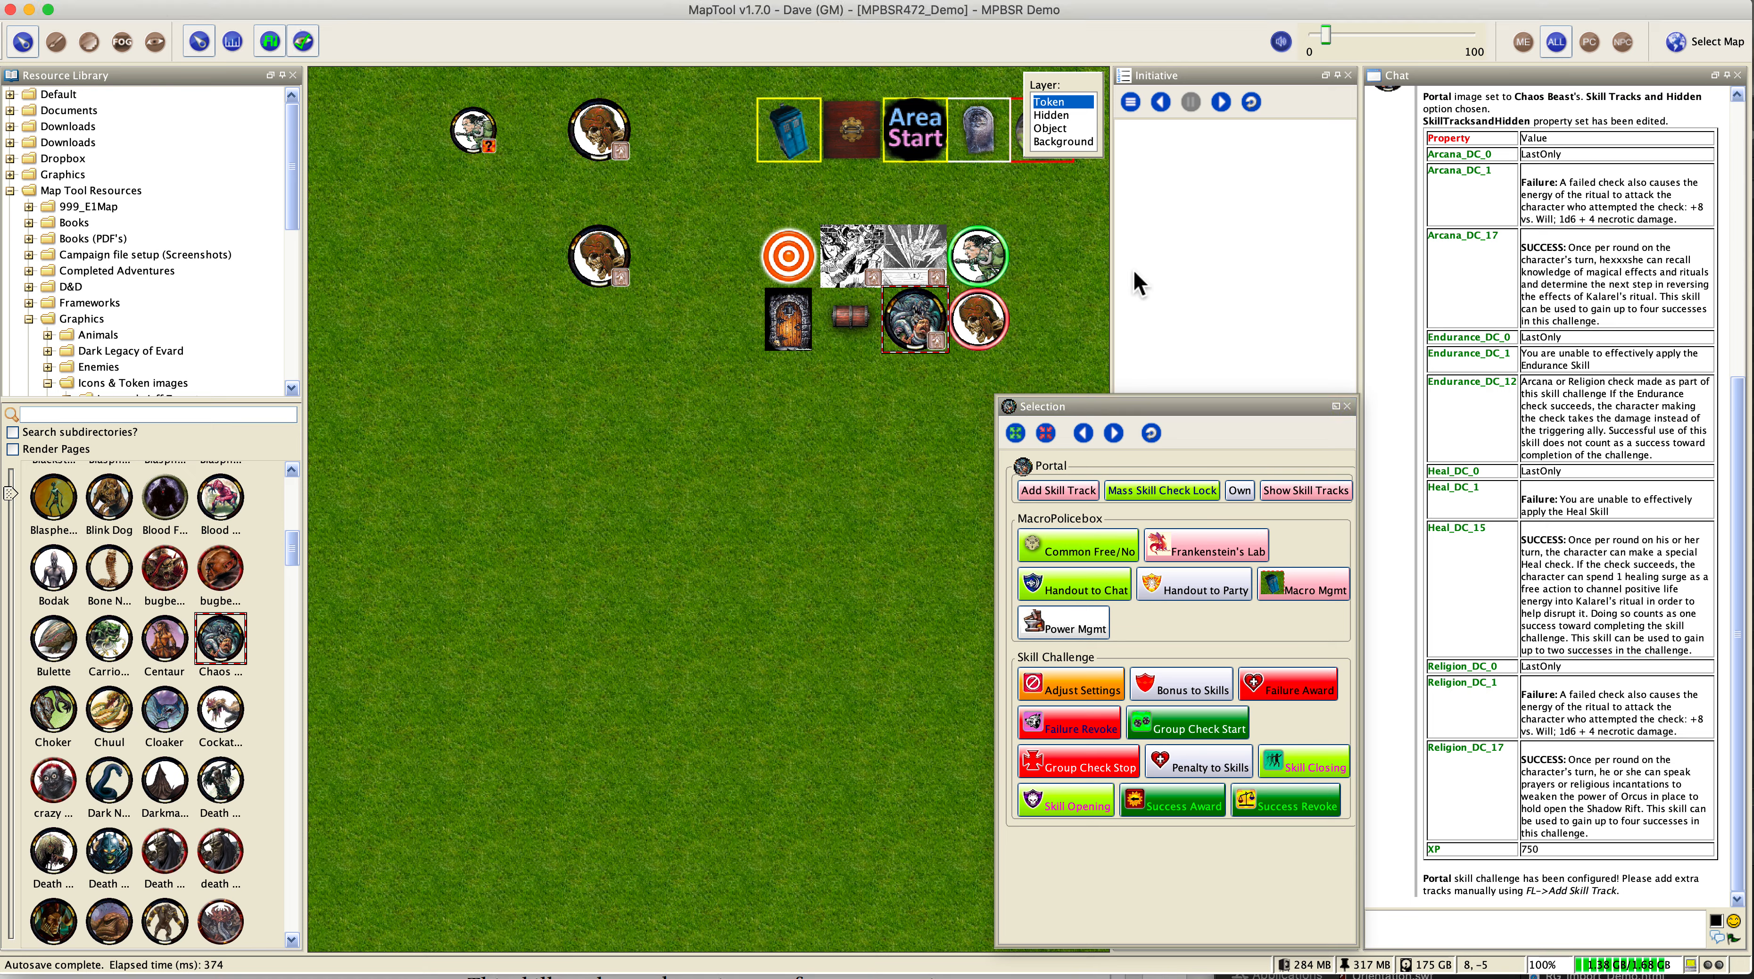
Step: Take ownership of the Portal token, run Mass Skill Check Lock with Enemies as the checking side, and dismiss the handout
{"action": "mouse_move", "coordinate": [911, 322]}
{"action": "left_click", "coordinate": [1247, 493]}
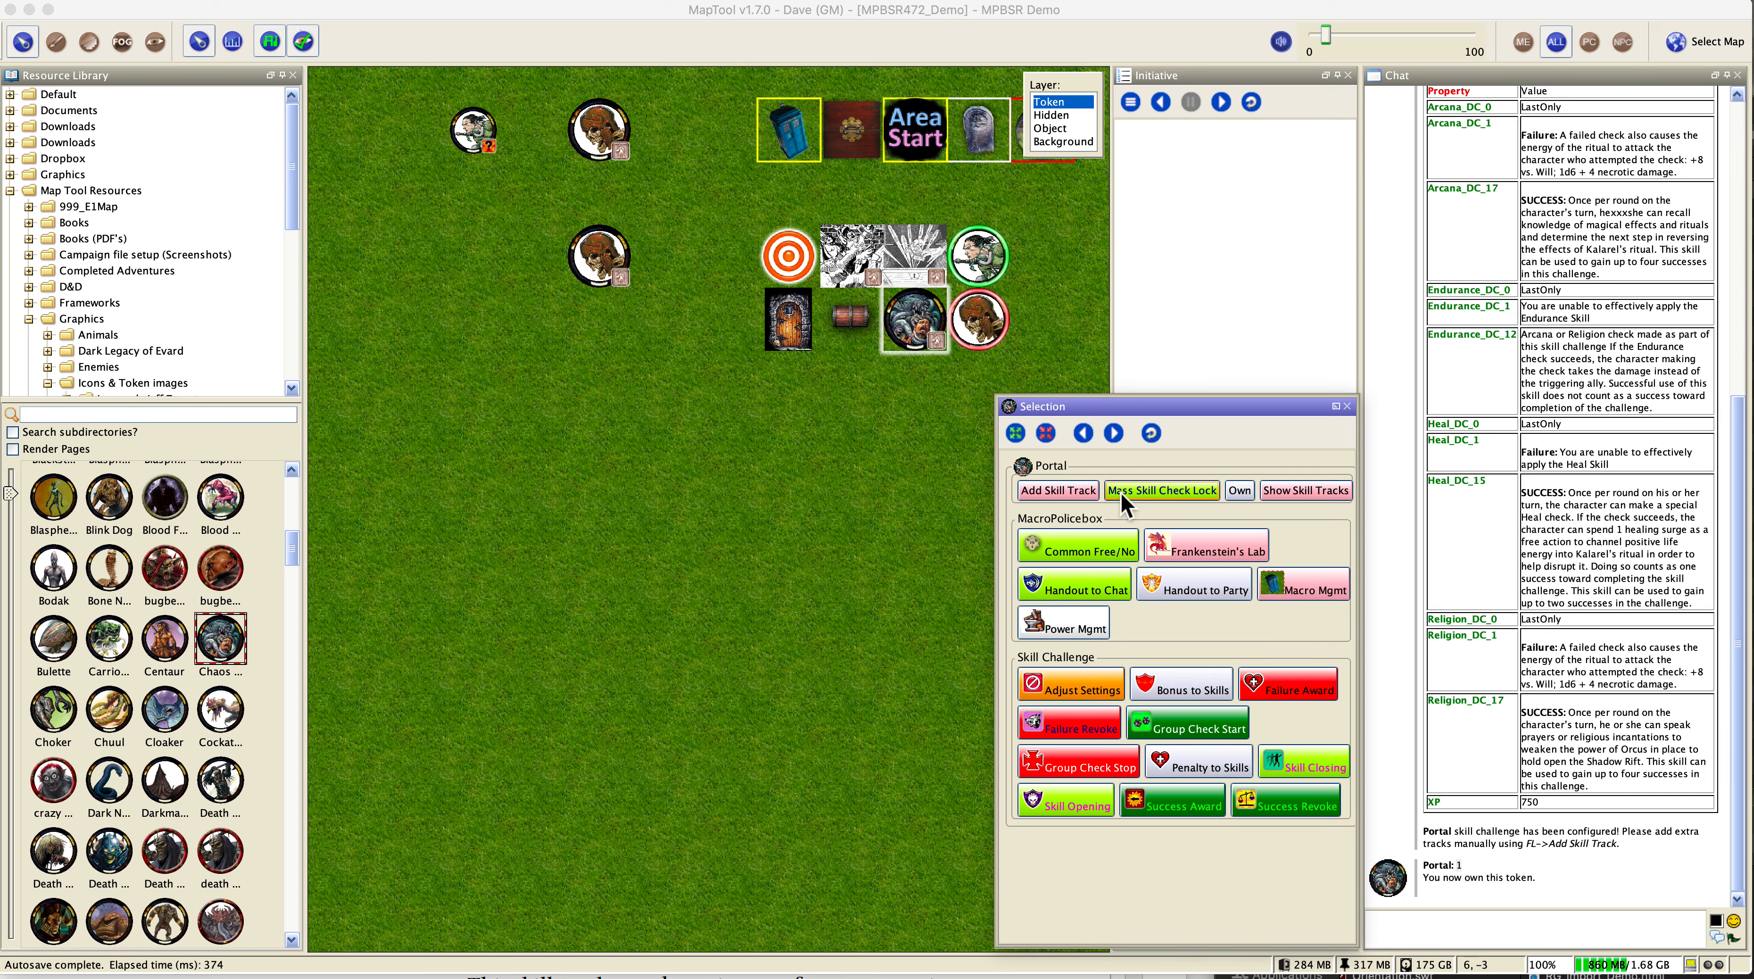
{"action": "left_click", "coordinate": [1152, 492]}
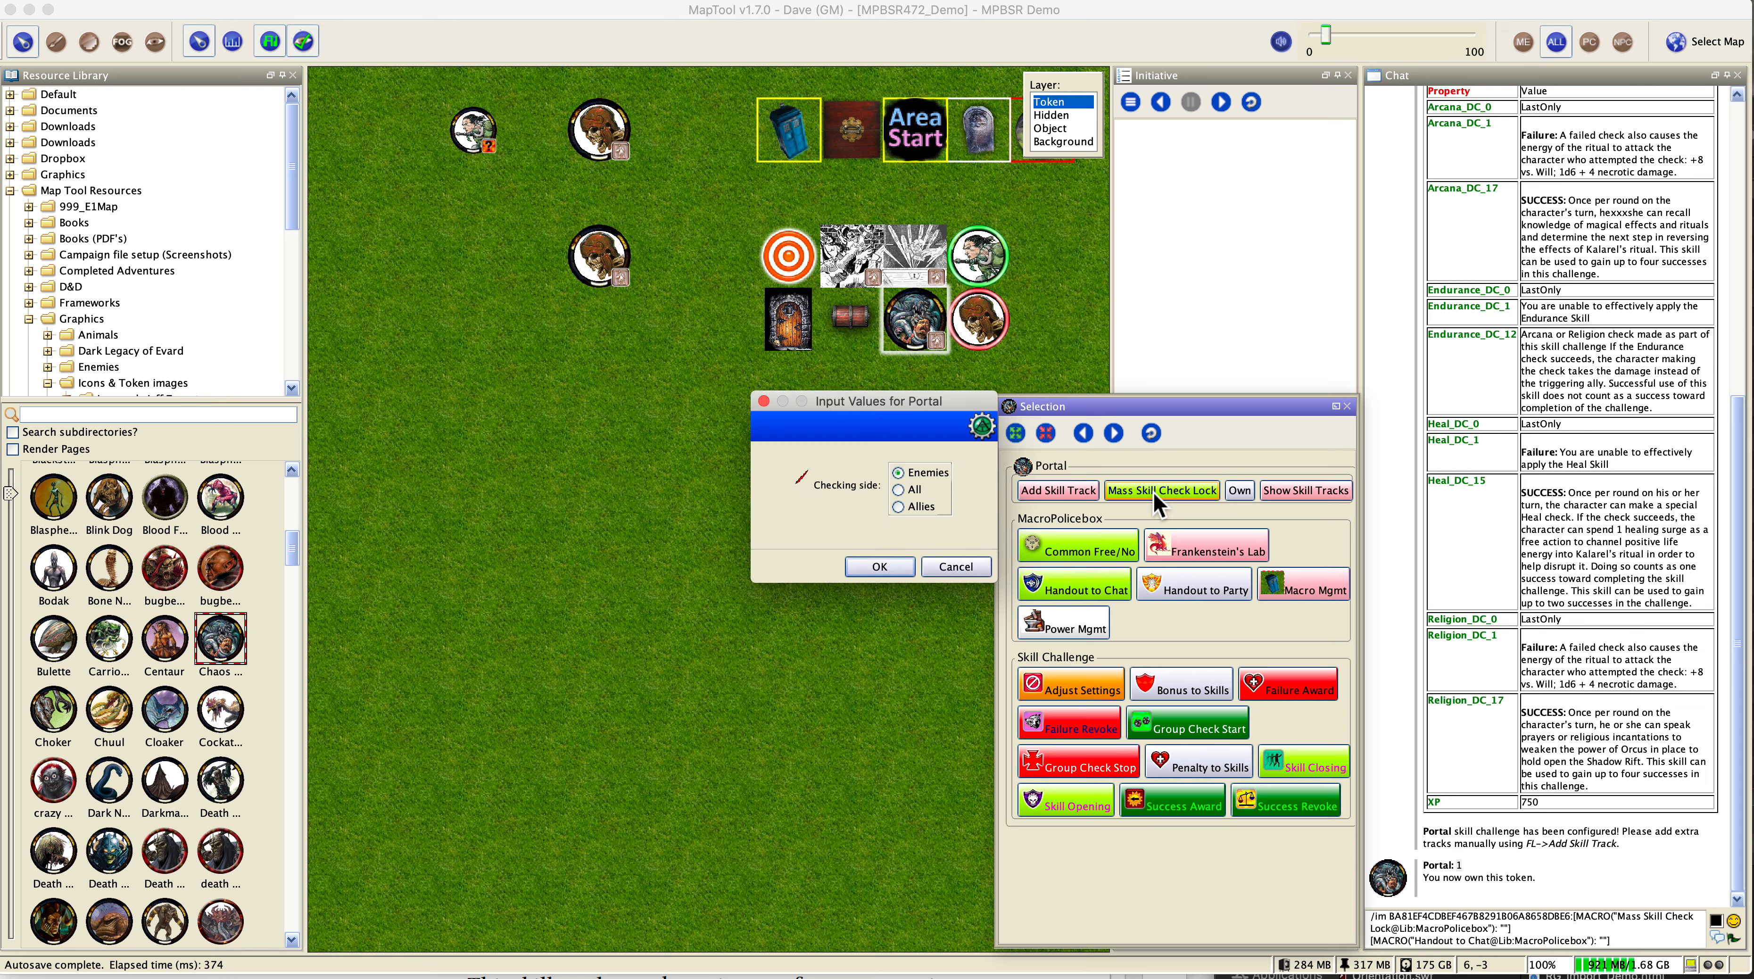
{"action": "left_click", "coordinate": [896, 562]}
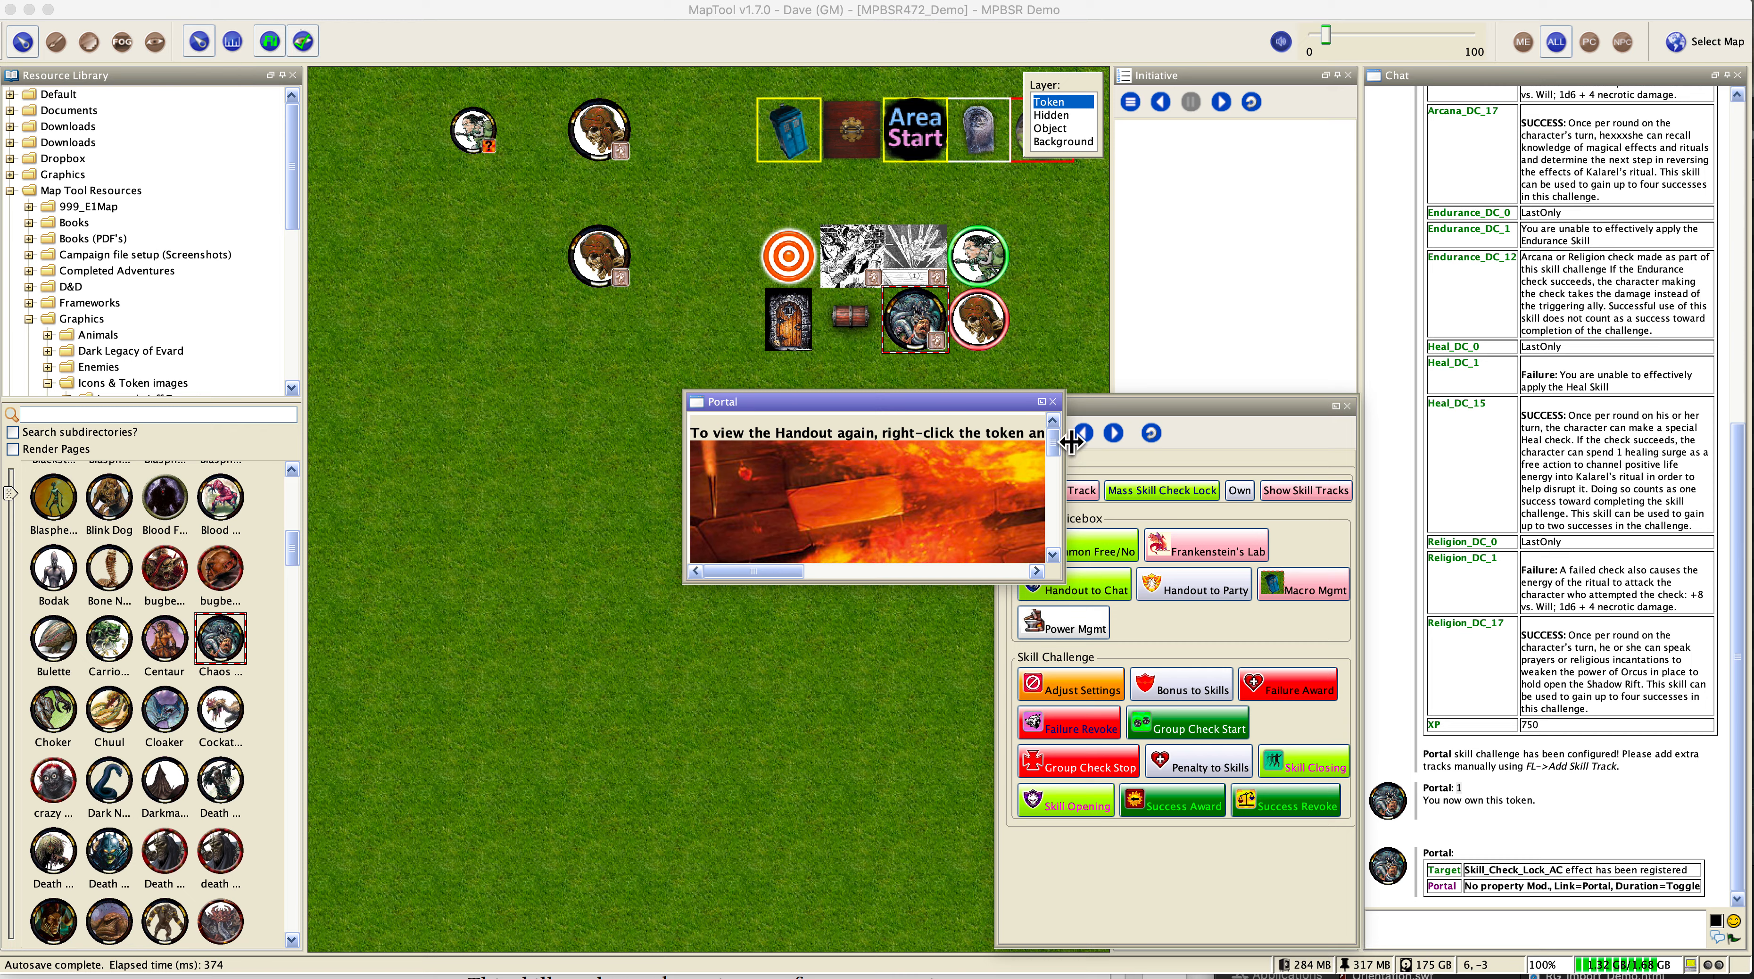
{"action": "left_click", "coordinate": [1055, 403]}
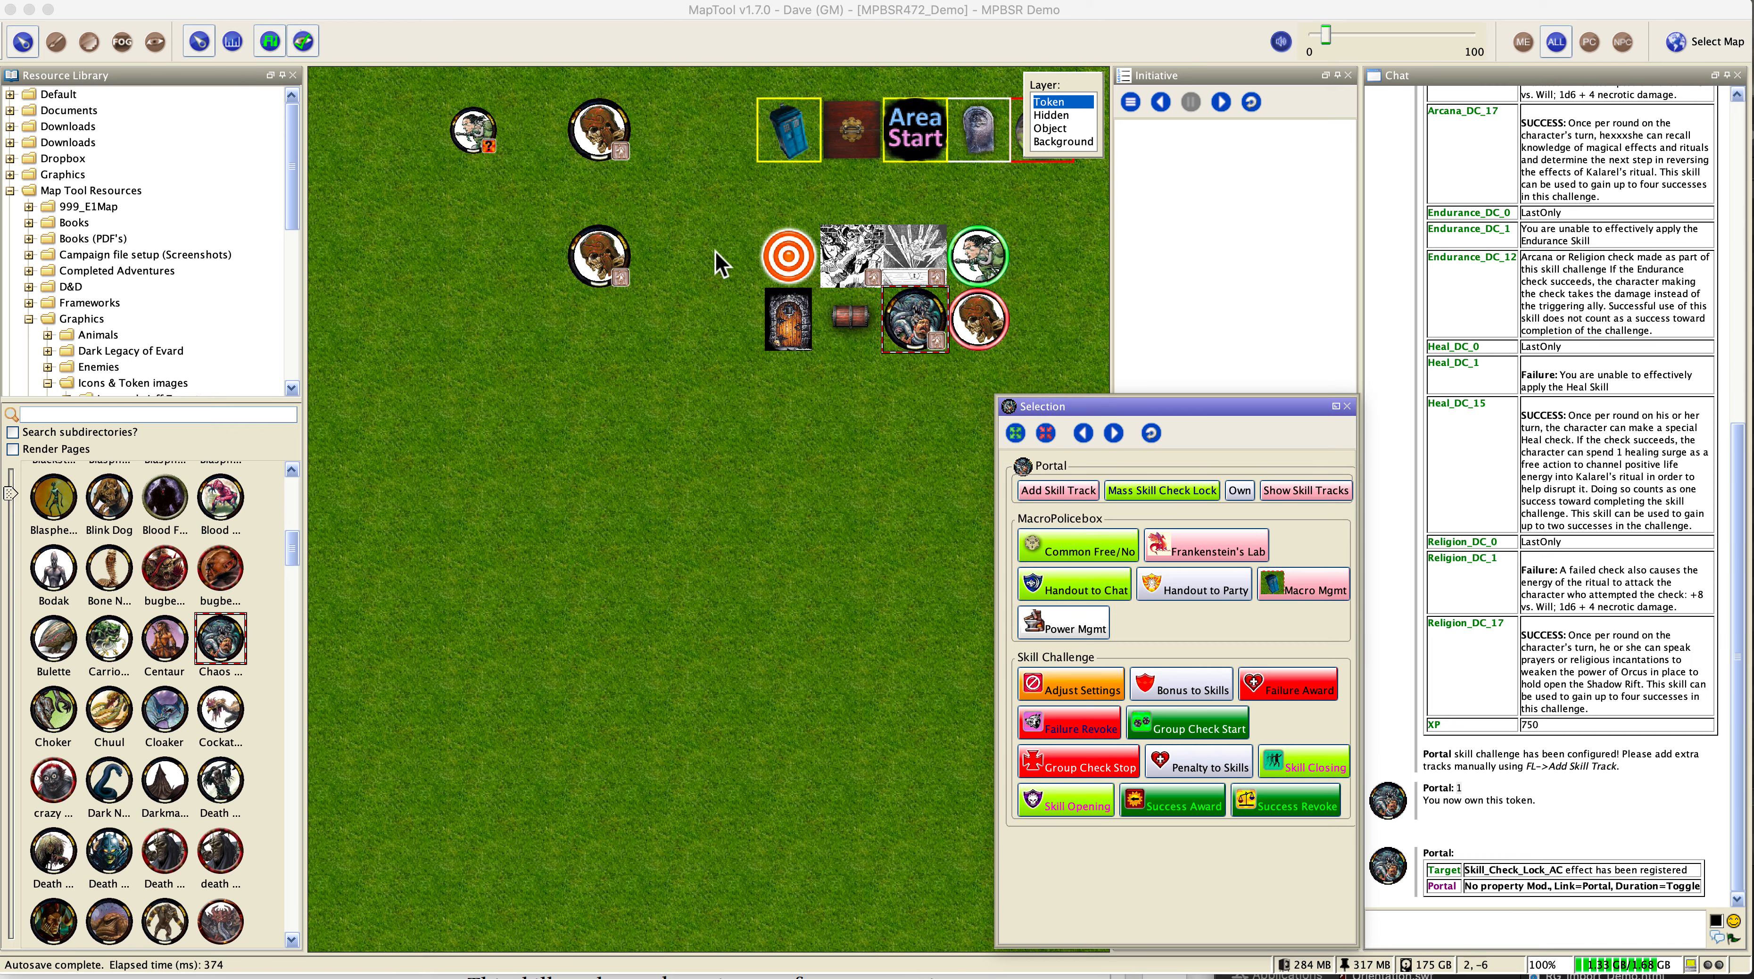
Step: Move the Vani token two squares below the Portal token and select both tokens together
{"action": "left_click", "coordinate": [471, 148]}
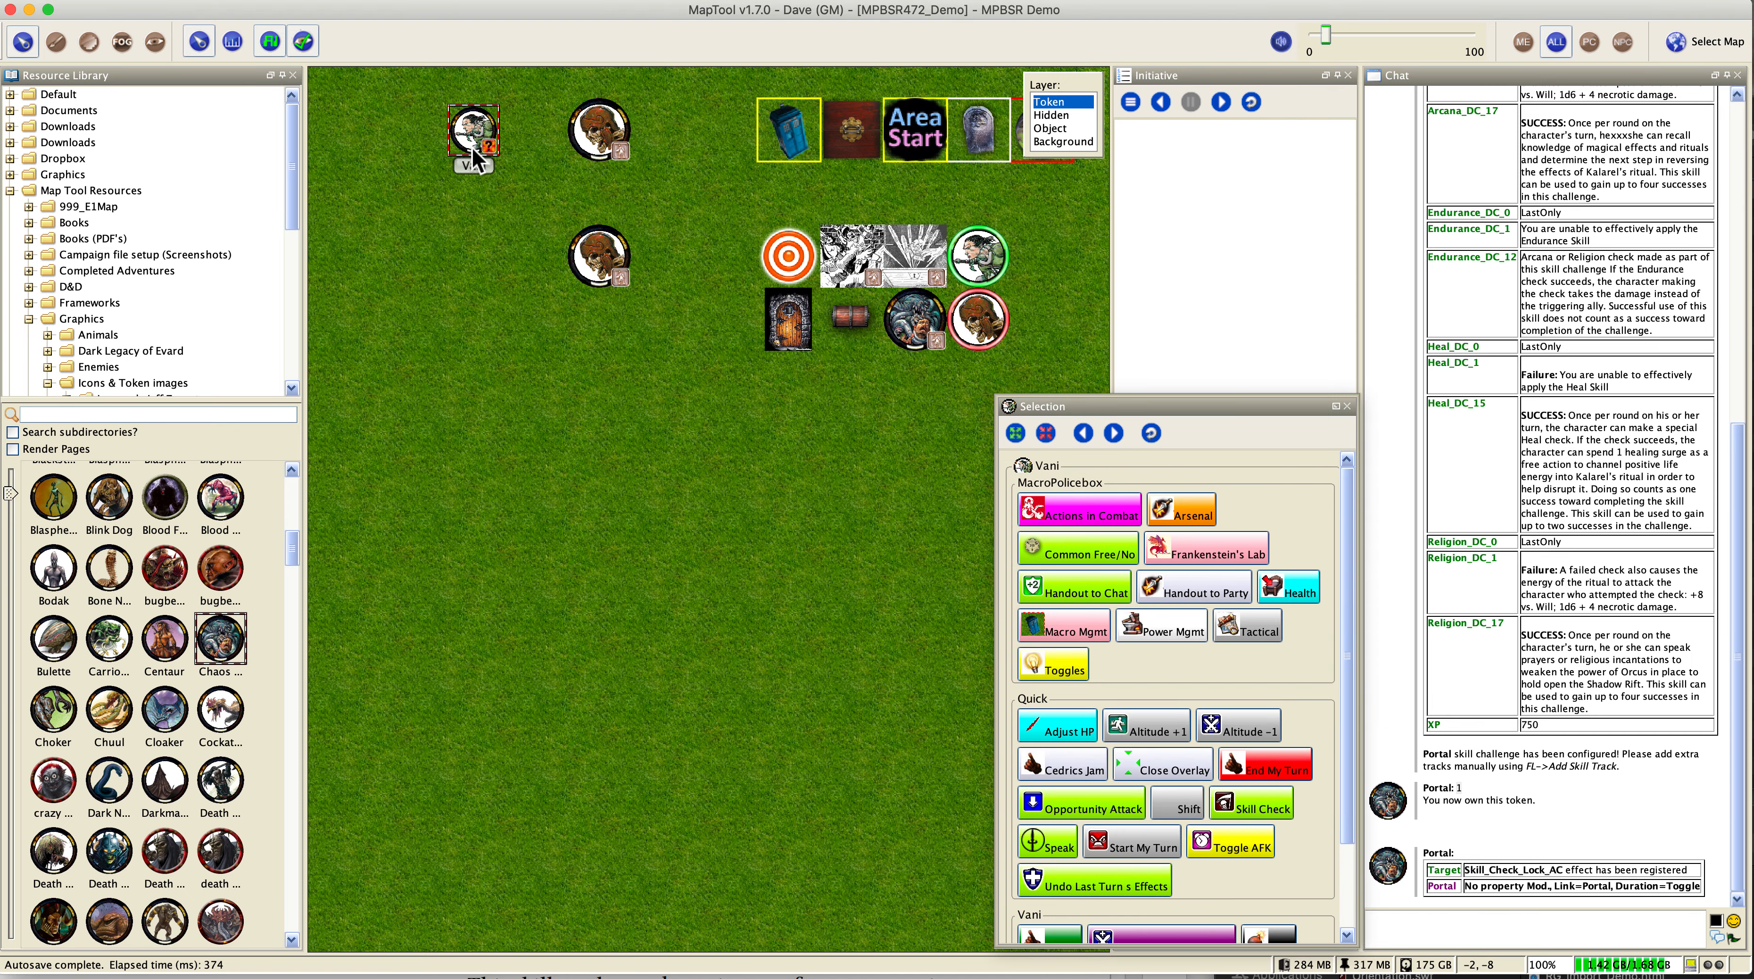
{"action": "left_click_drag", "start_coordinate": [472, 148], "coordinate": [906, 462]}
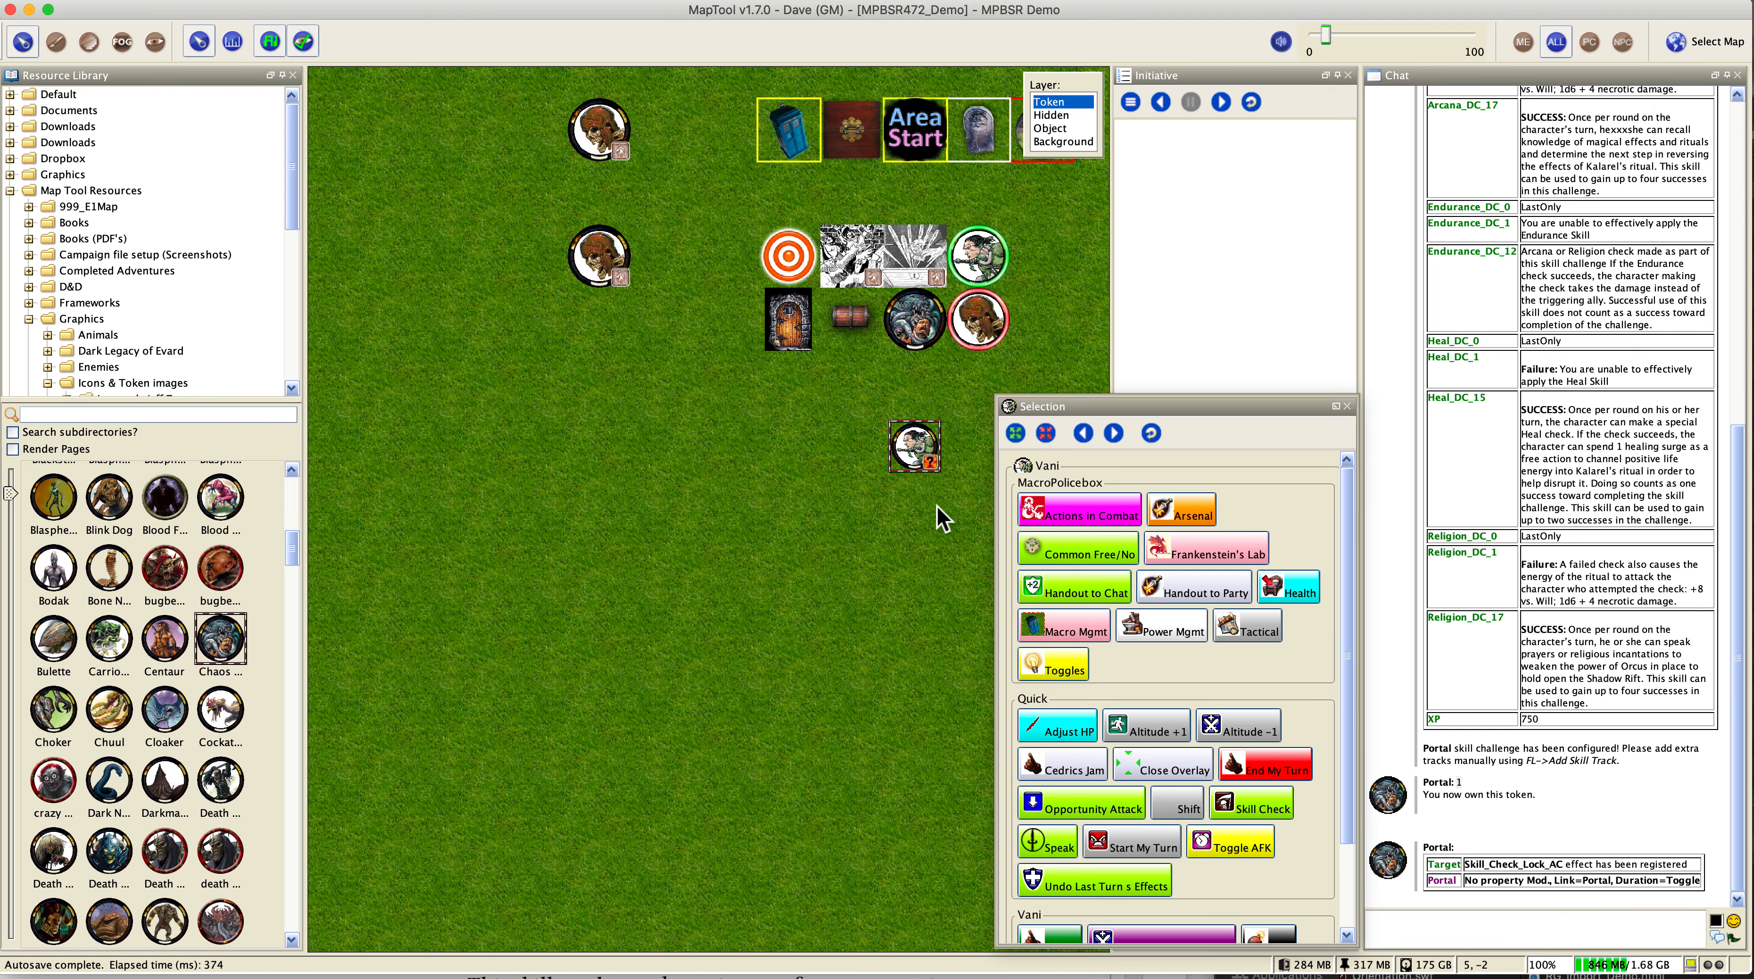
{"action": "left_click_drag", "start_coordinate": [922, 449], "coordinate": [912, 334]}
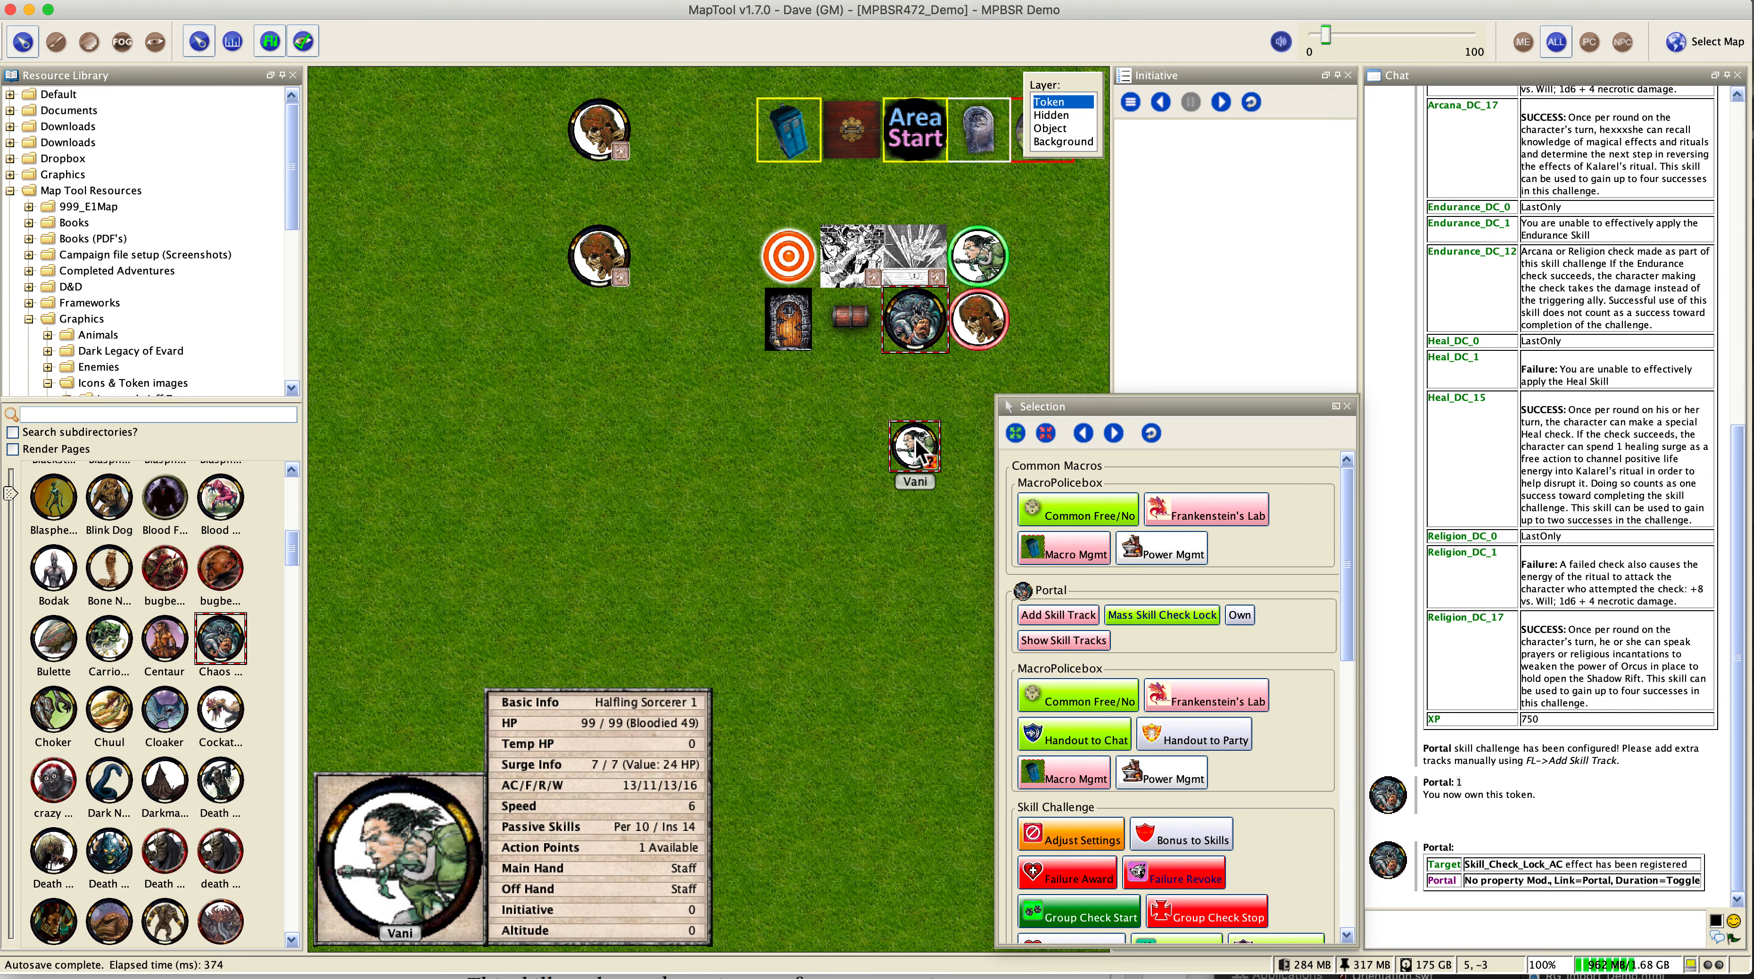
Step: Run Vani's Skill Check on Portal using Arcana, with a situational modifier of 0, and apply it to the Arcana track
{"action": "left_click_drag", "start_coordinate": [1355, 636], "coordinate": [1365, 887]}
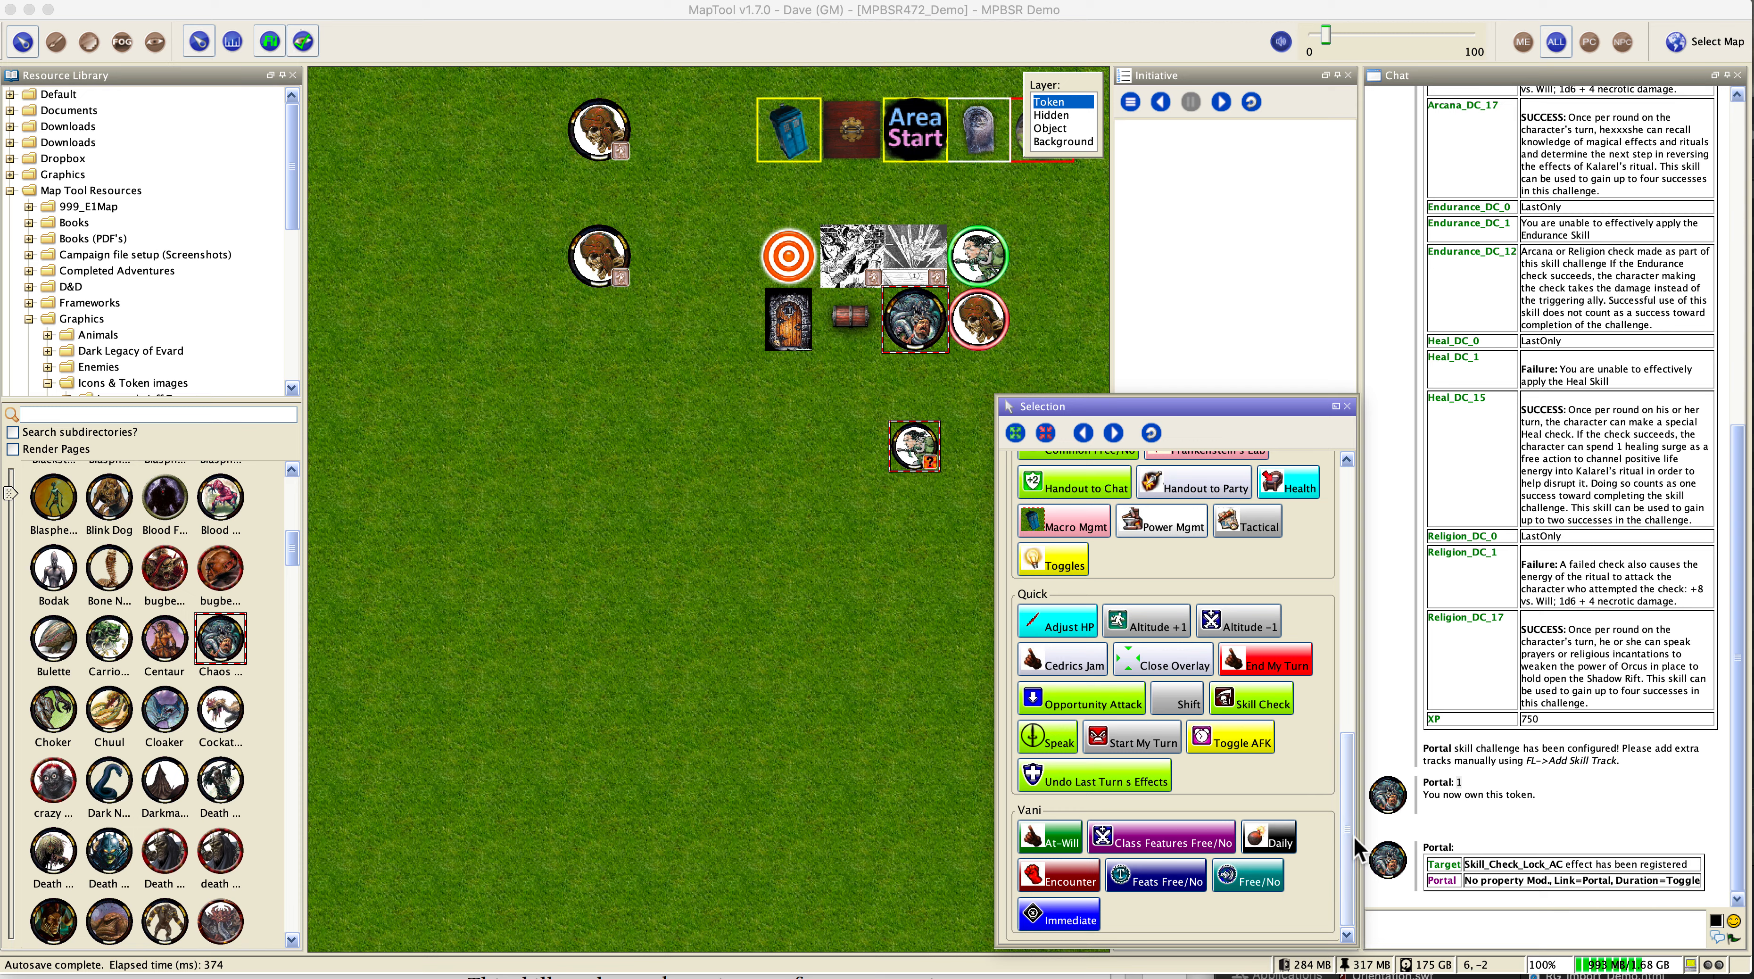
{"action": "left_click", "coordinate": [1267, 698]}
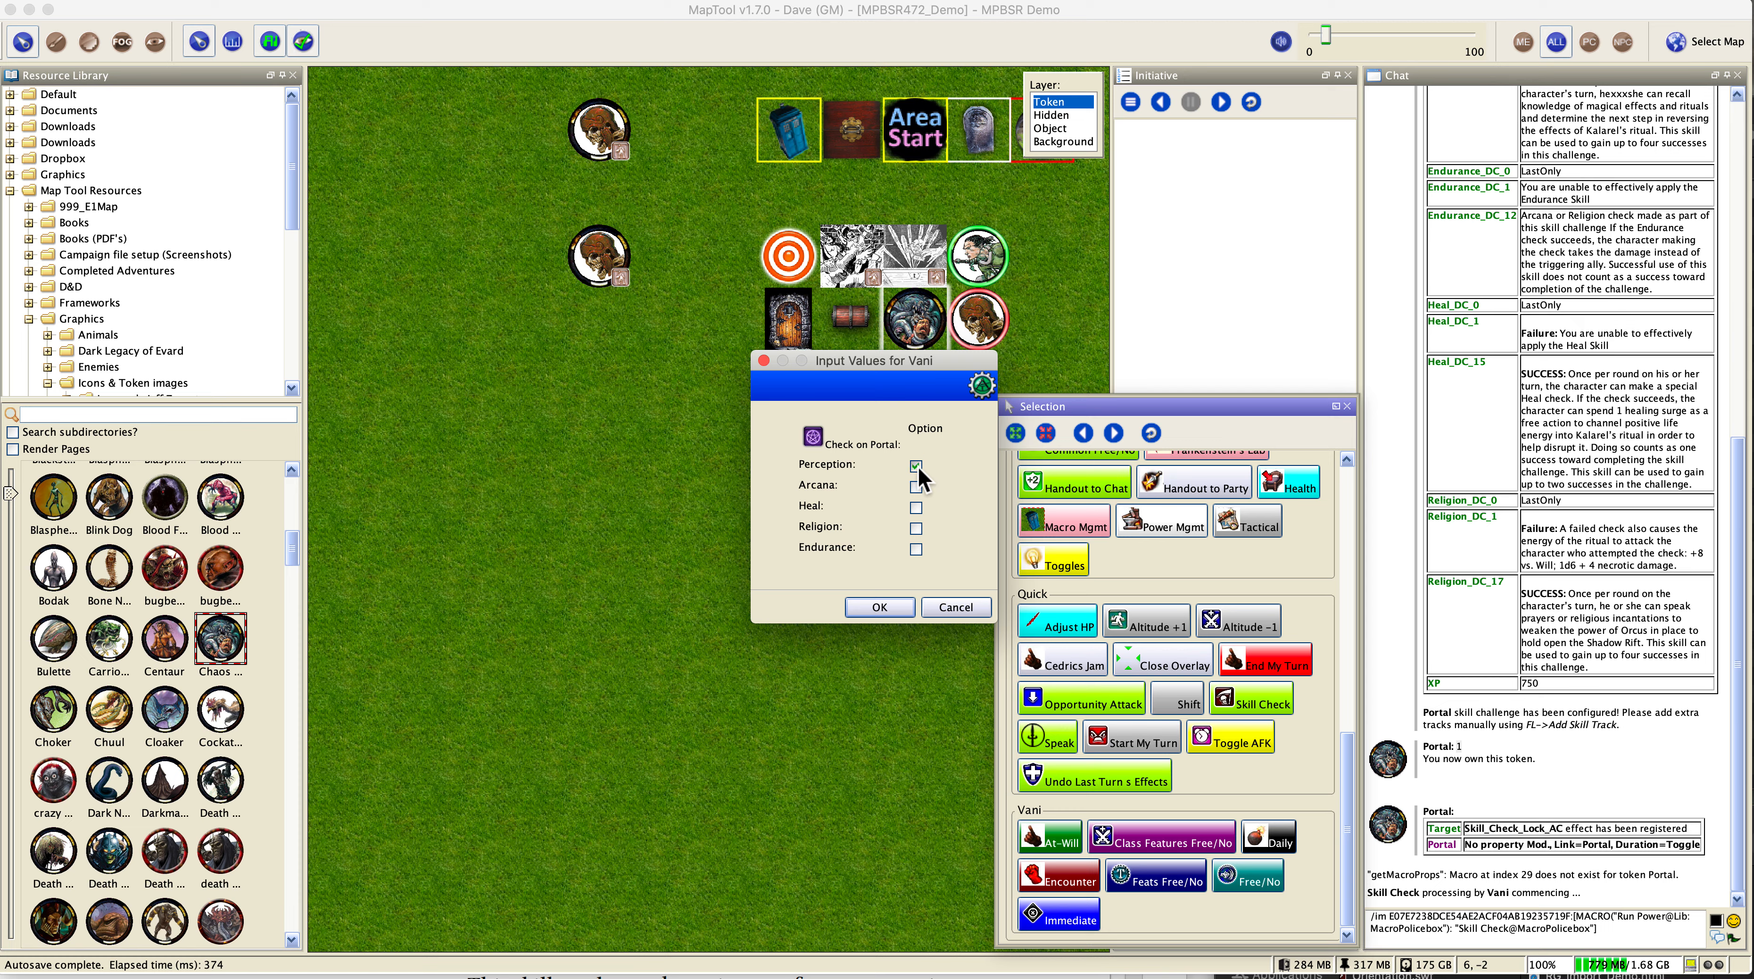
{"action": "left_click", "coordinate": [917, 486]}
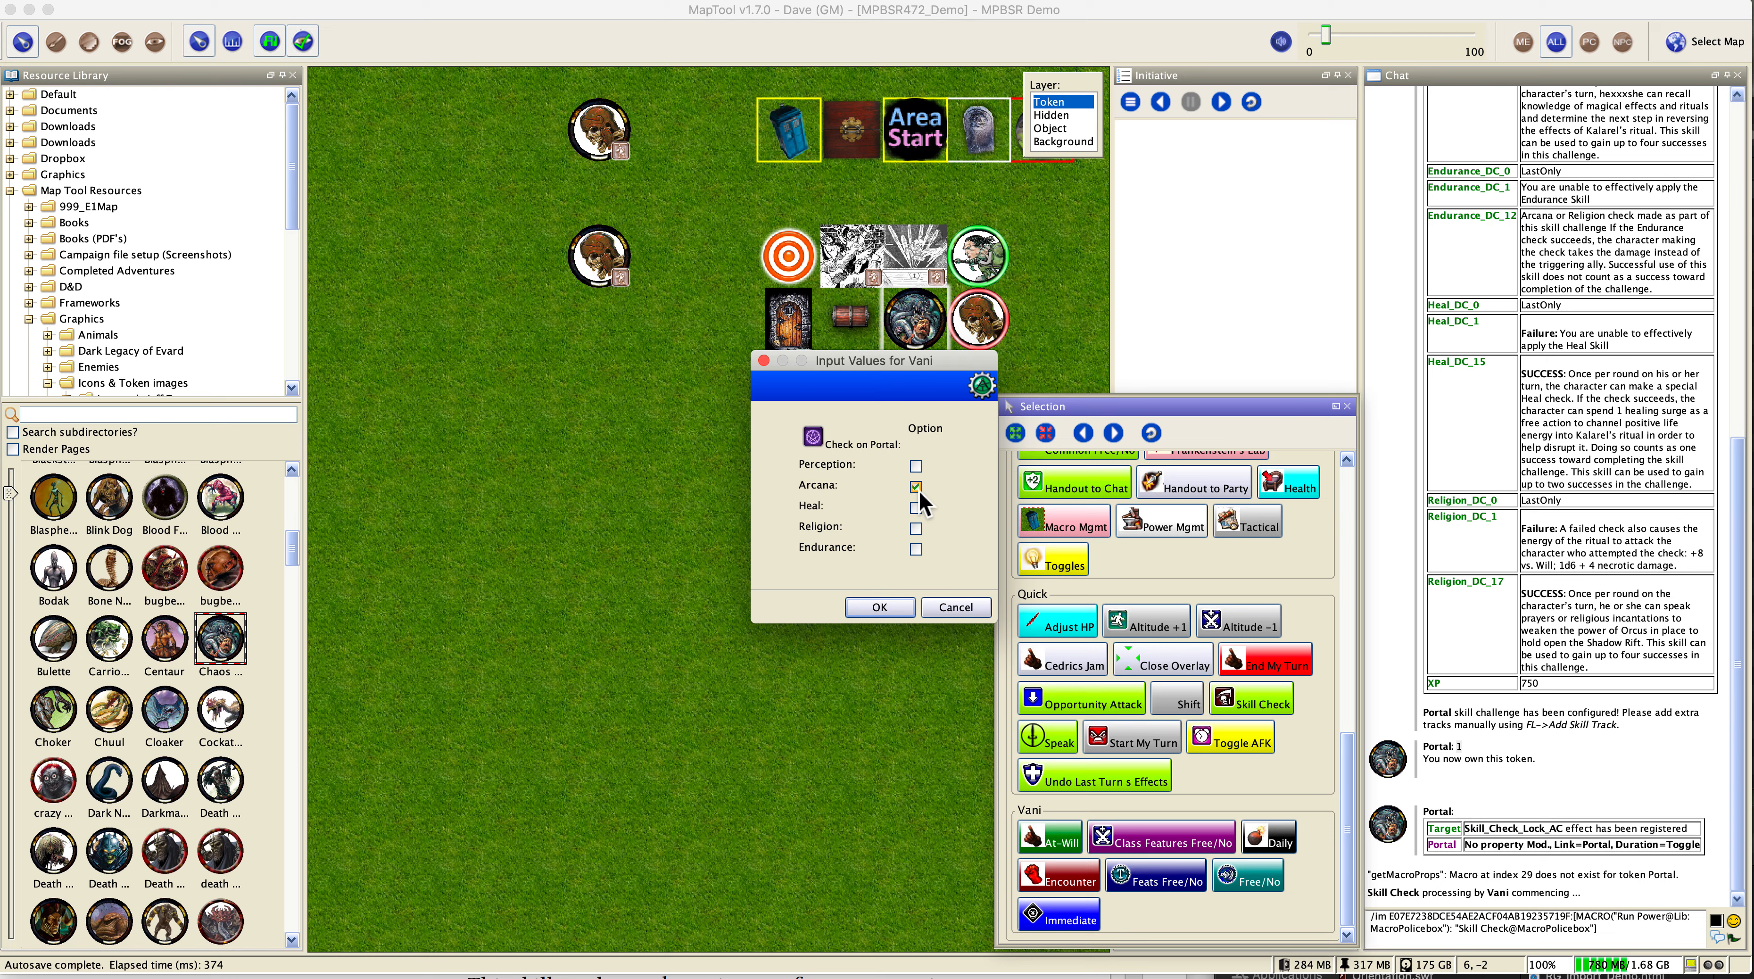
{"action": "left_click", "coordinate": [889, 604]}
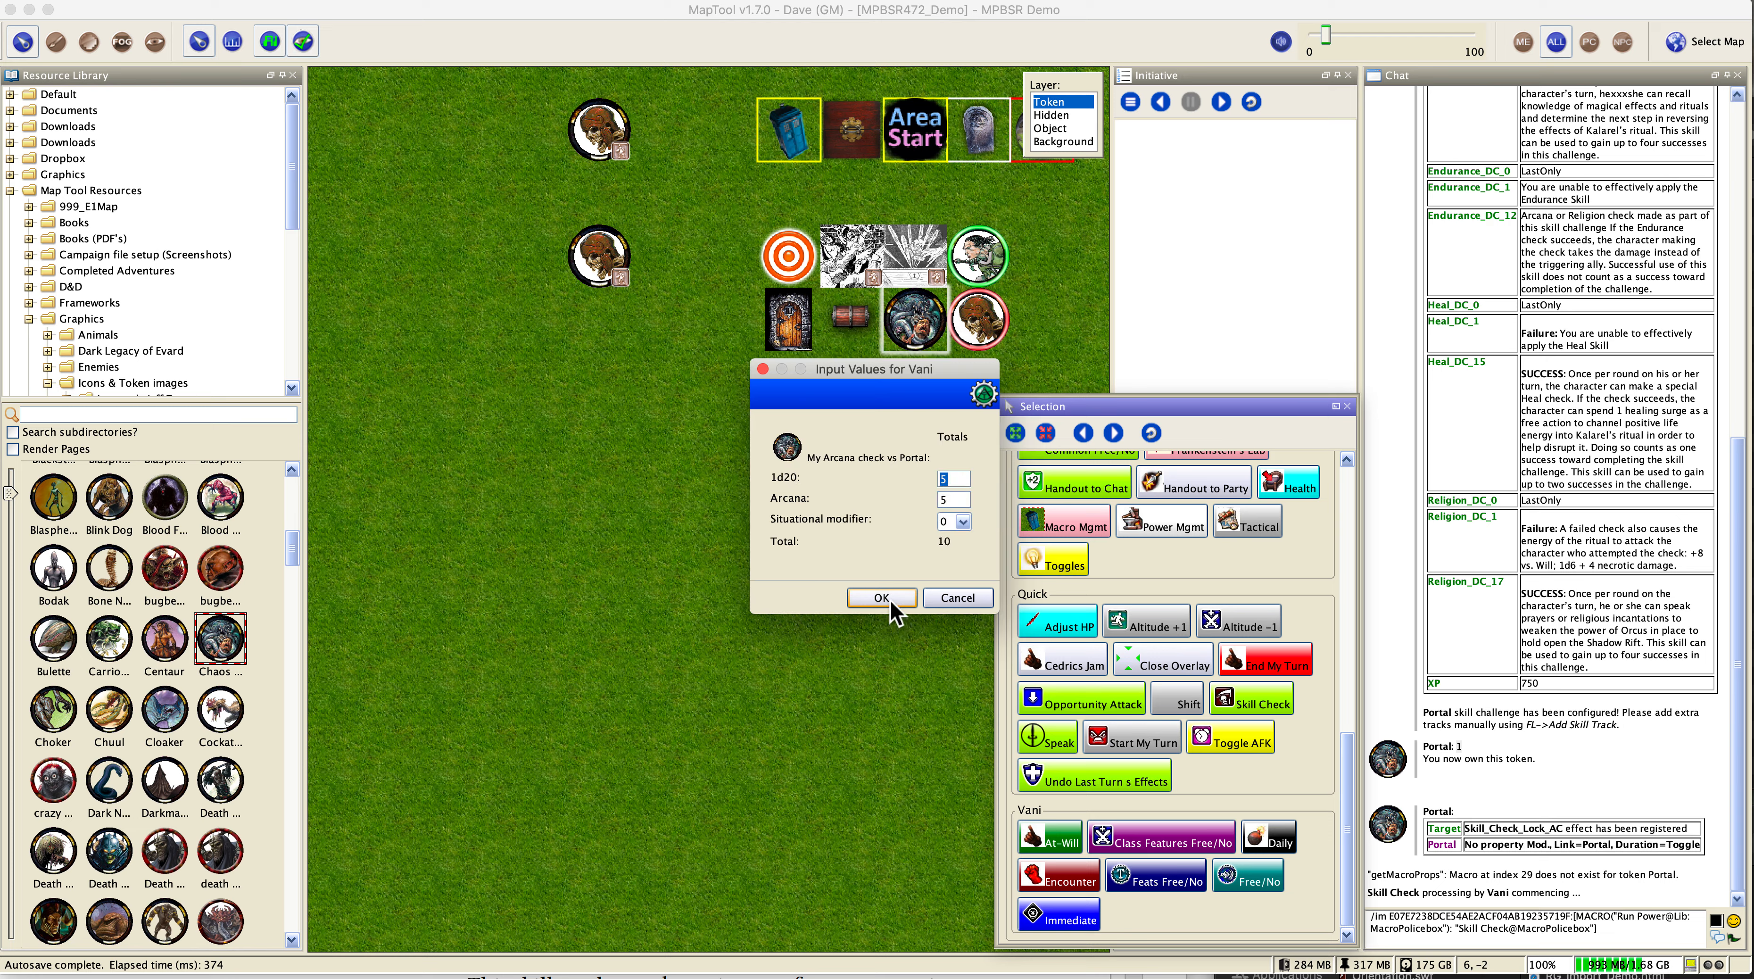
{"action": "left_click", "coordinate": [890, 606]}
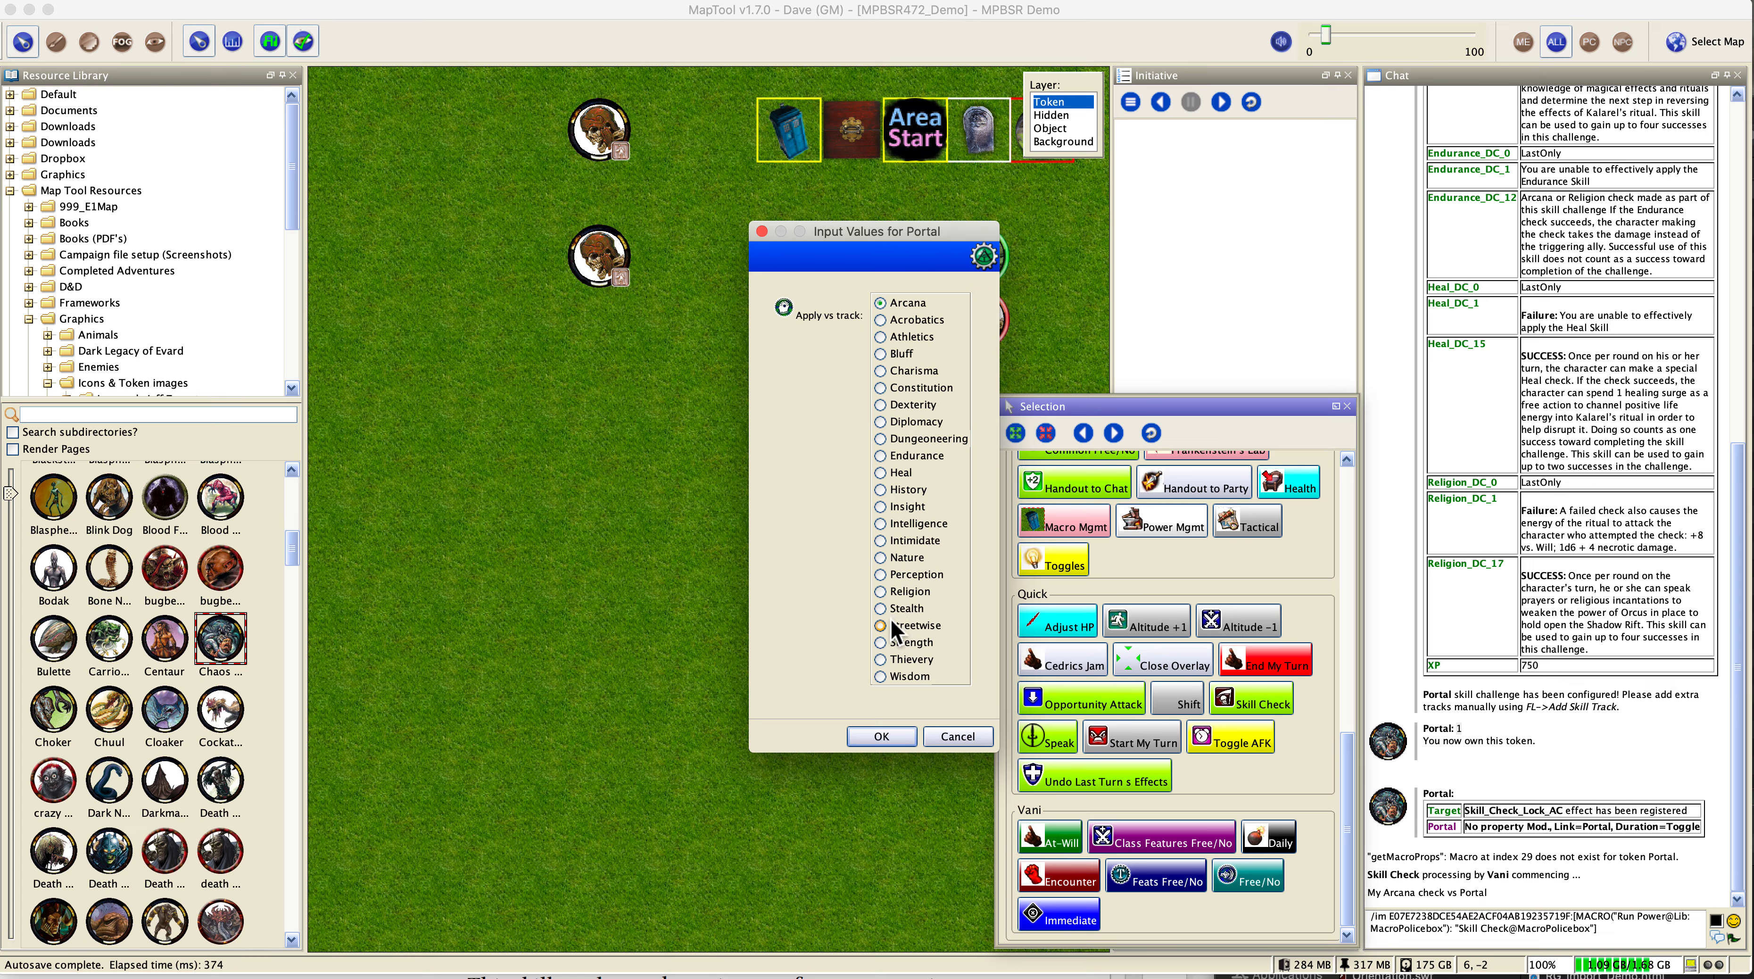
{"action": "left_click", "coordinate": [900, 728]}
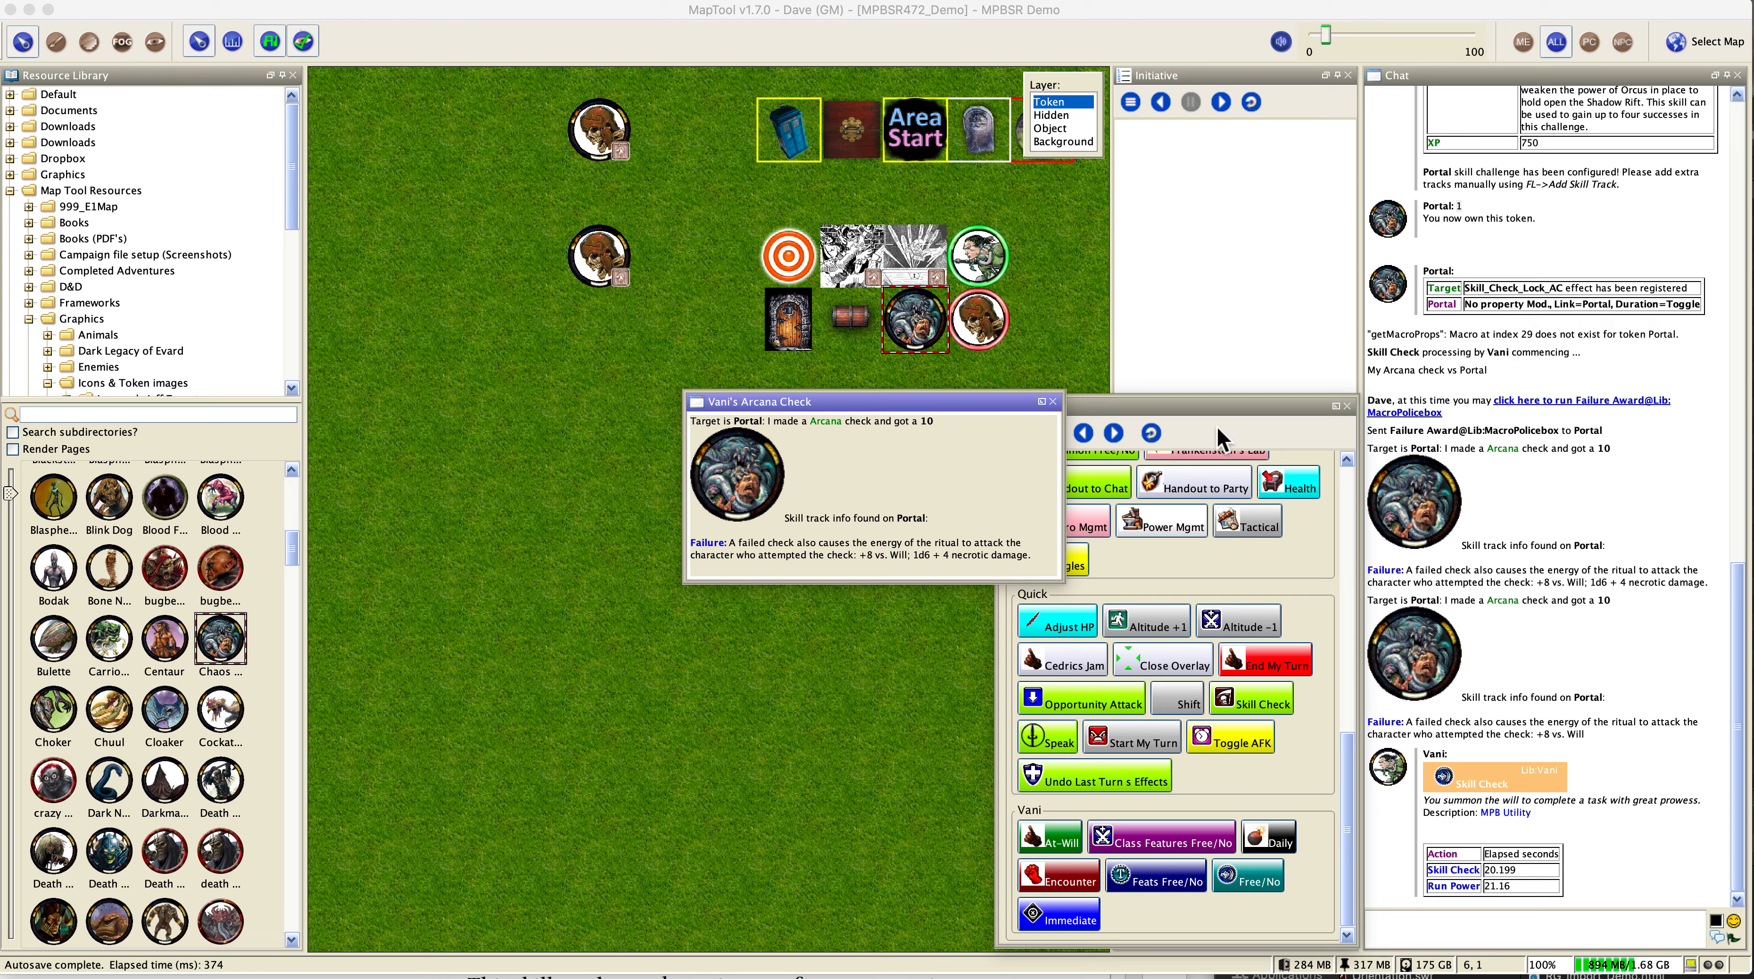
Step: Run Failure Award on Portal for the Arcana check, review the Portal token's stats, and dismiss the check's result window
{"action": "mouse_move", "coordinate": [944, 327]}
{"action": "left_click", "coordinate": [1577, 409]}
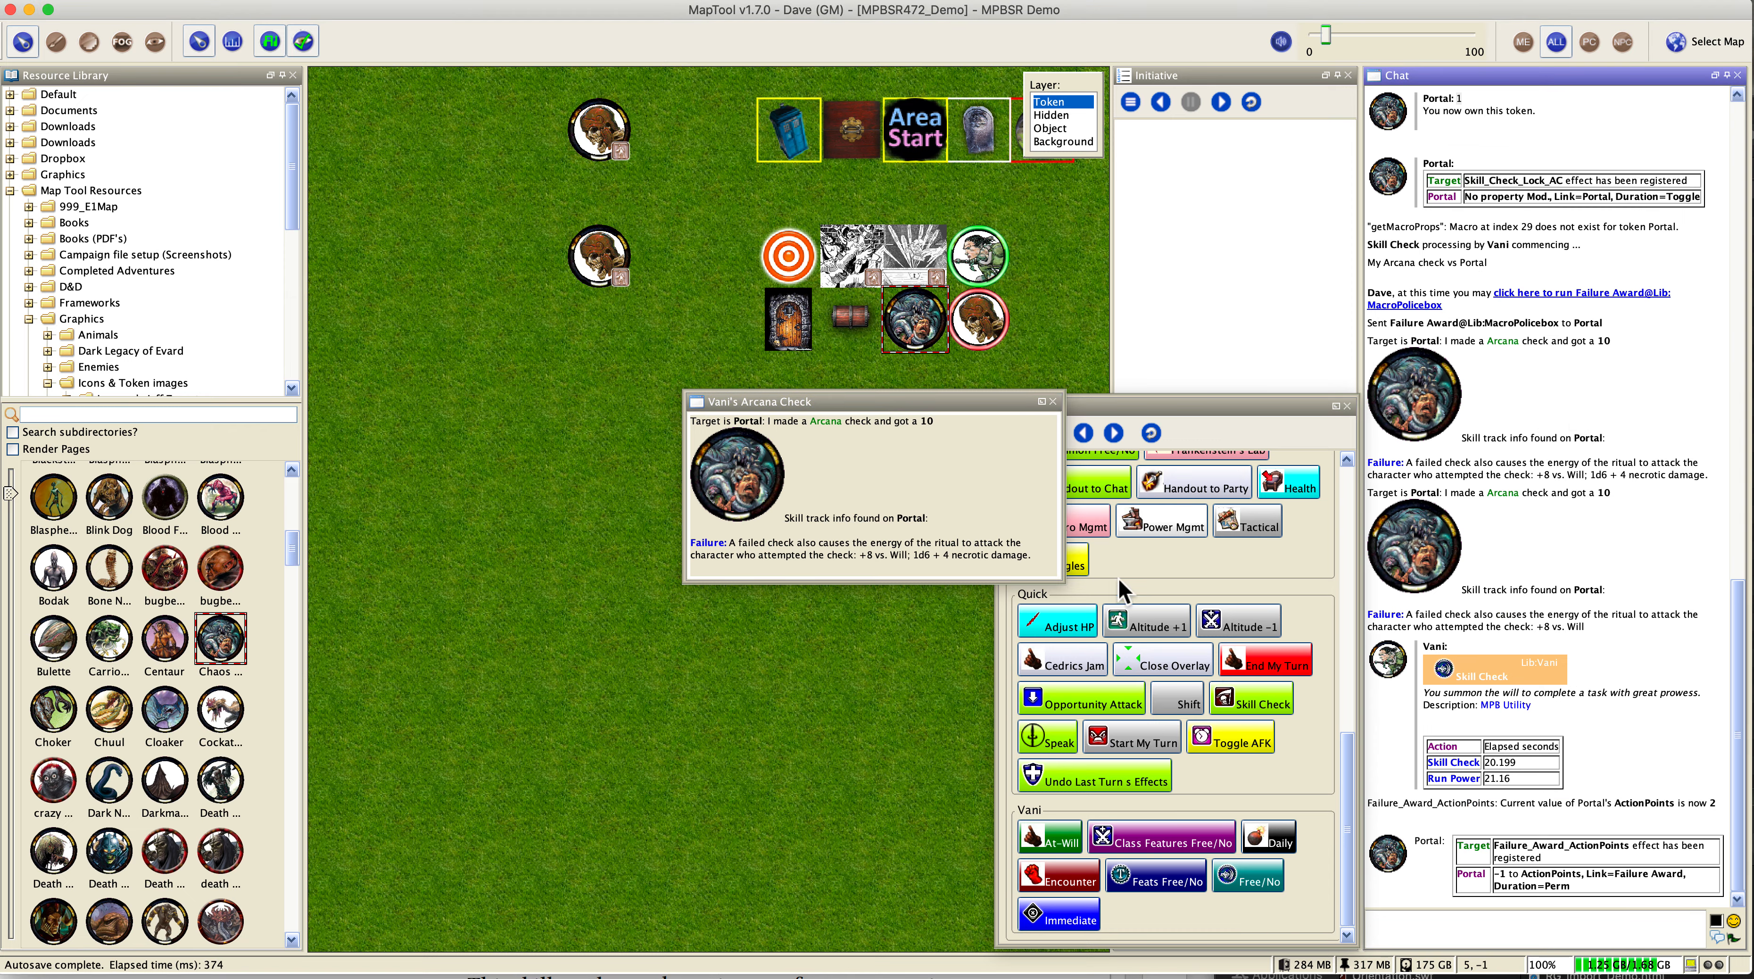
{"action": "mouse_move", "coordinate": [908, 328]}
{"action": "left_click", "coordinate": [1052, 401]}
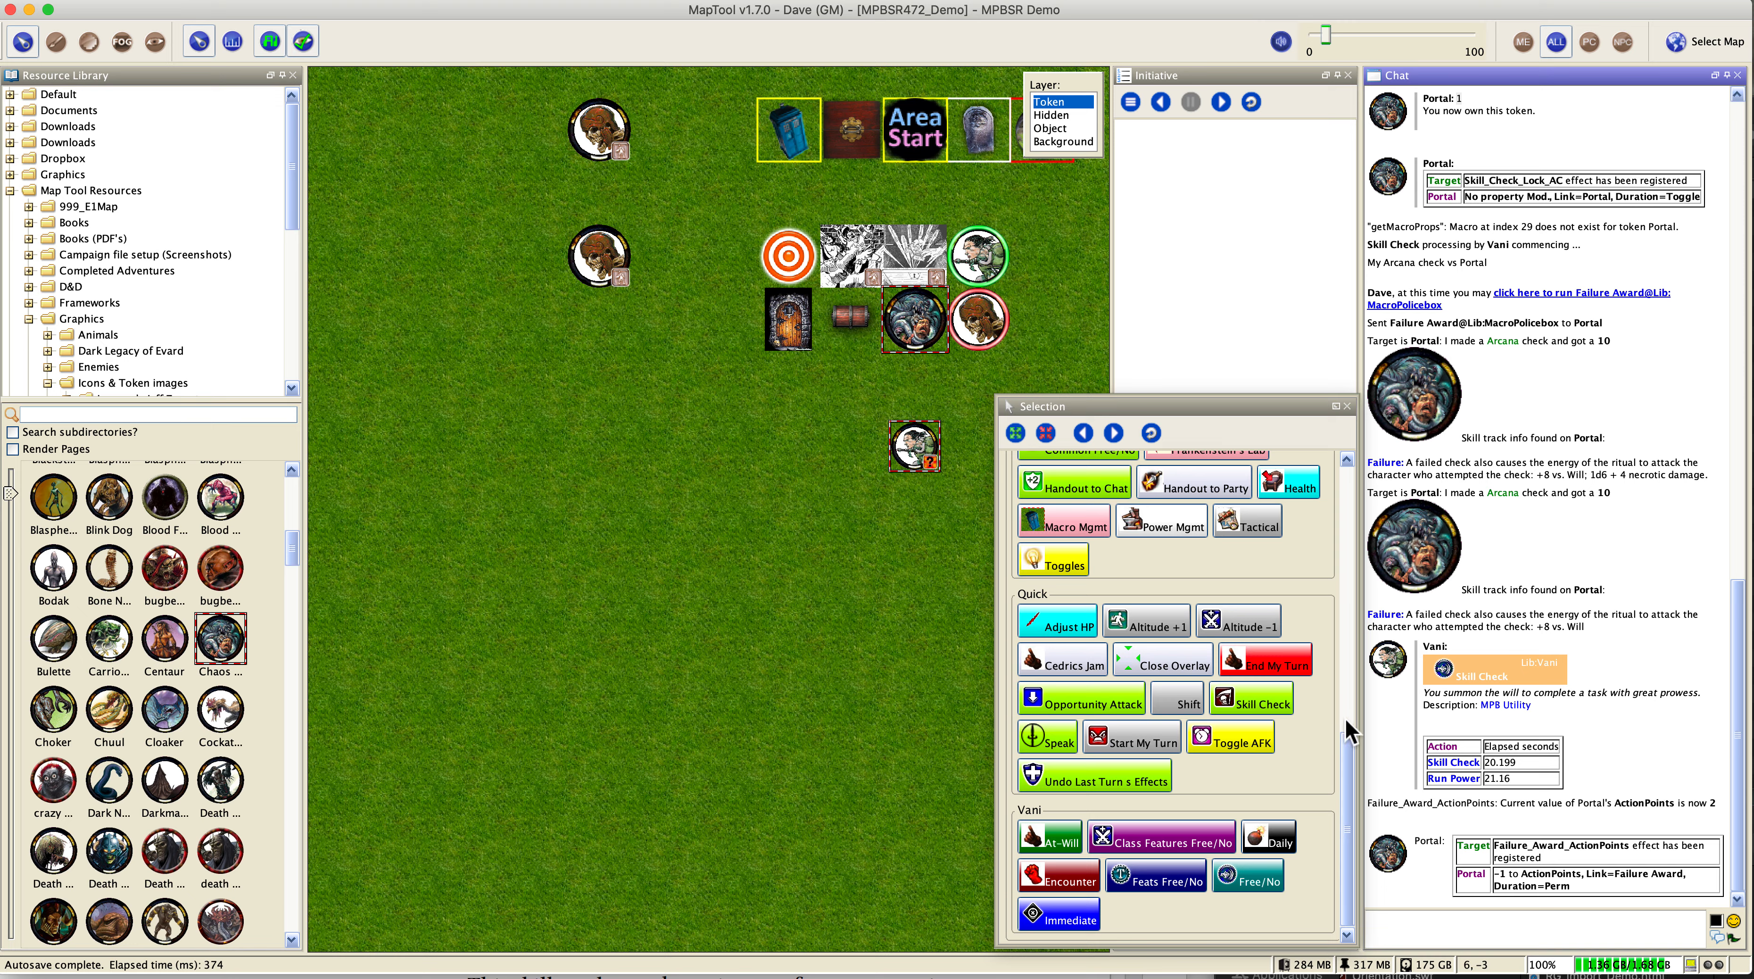
Step: Run Vani's Skill Check on Portal using Perception, with a situational modifier of 5, and apply it to the Heal track
{"action": "left_click_drag", "start_coordinate": [1350, 771], "coordinate": [1359, 678]}
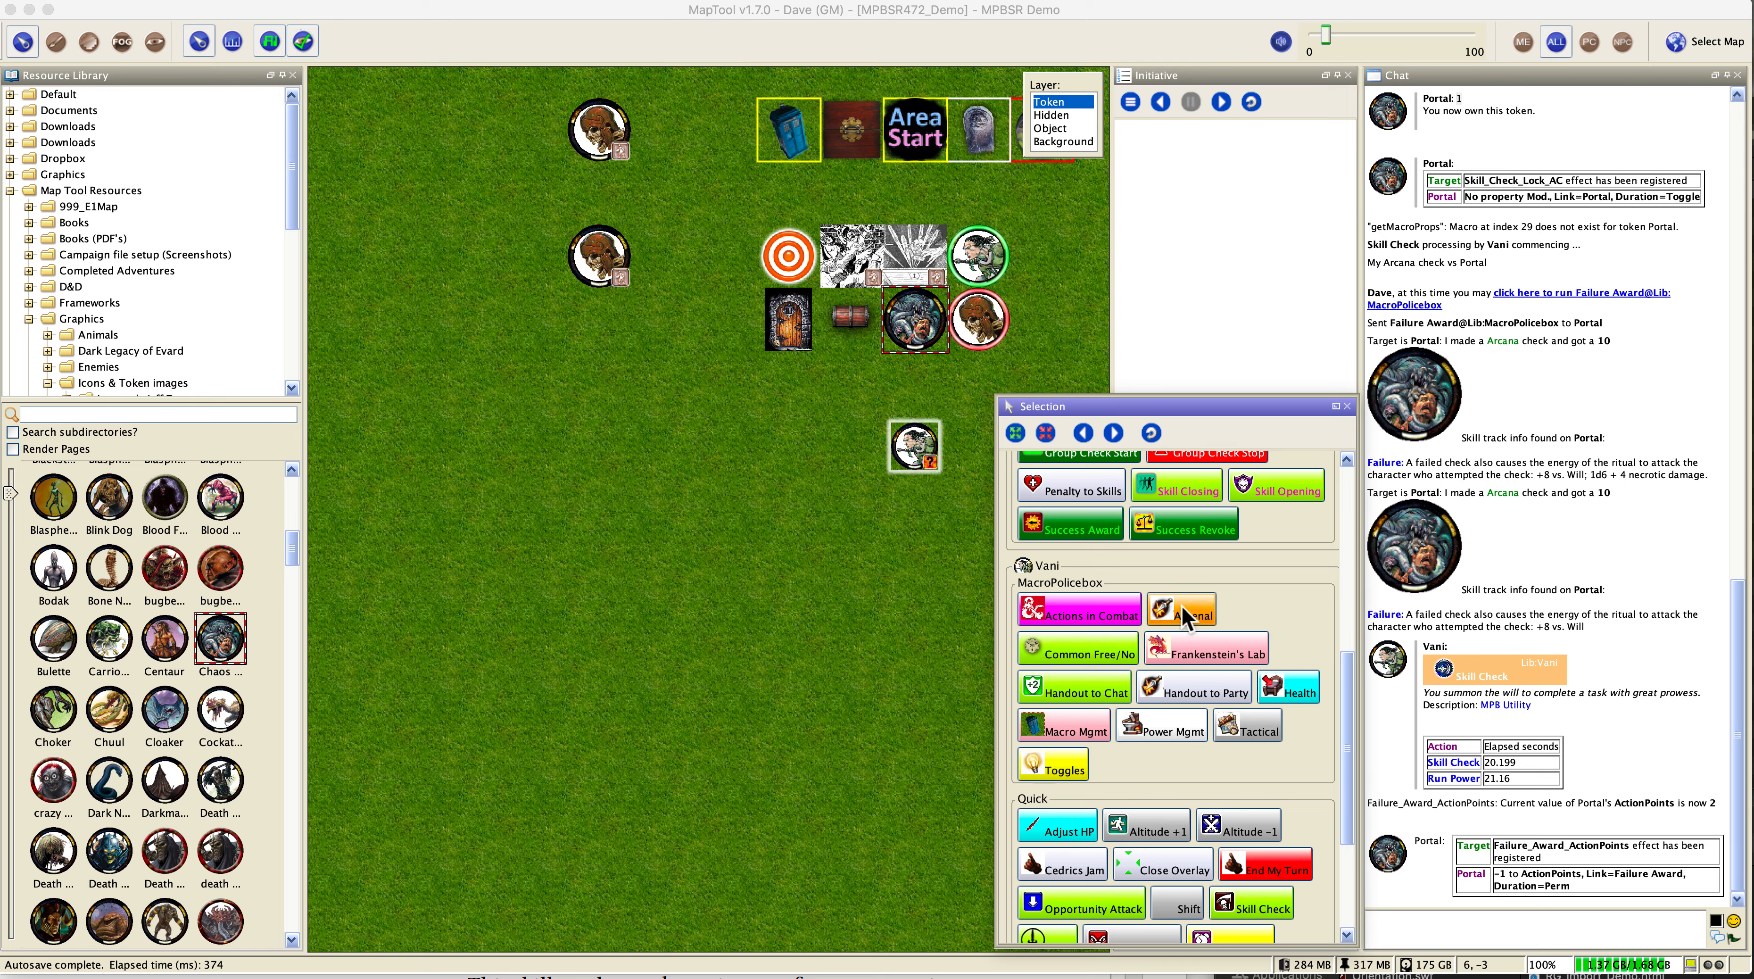
{"action": "left_click", "coordinate": [1106, 660]}
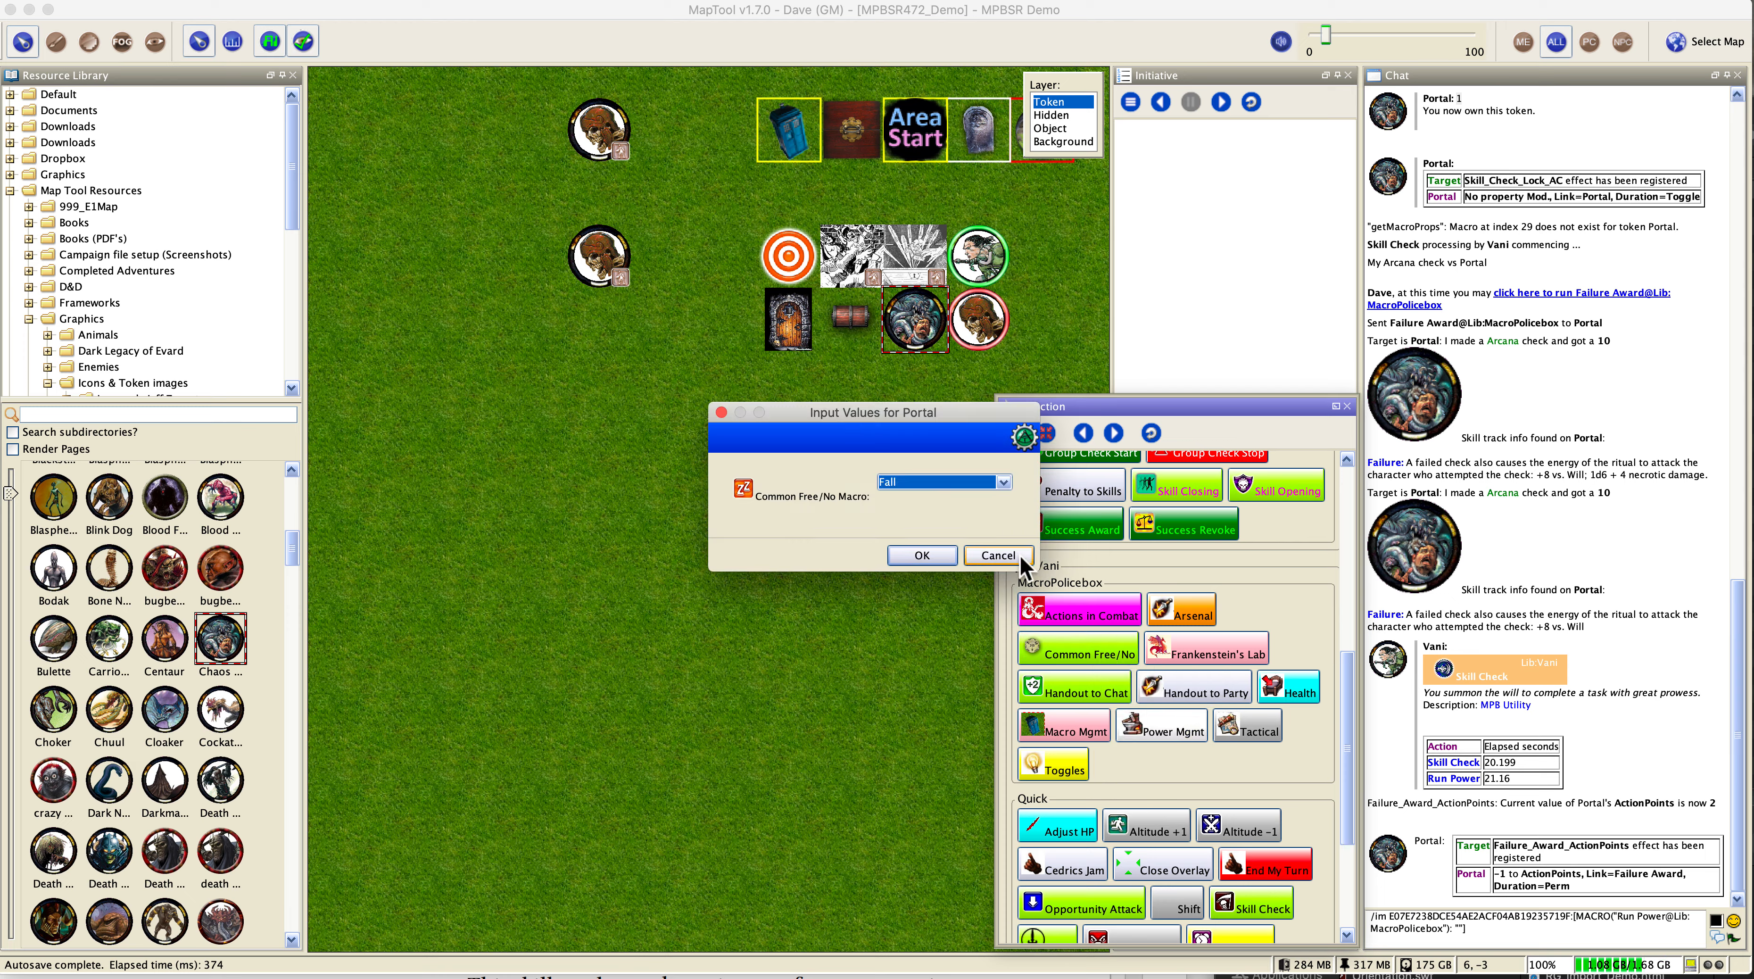
{"action": "left_click", "coordinate": [988, 486]}
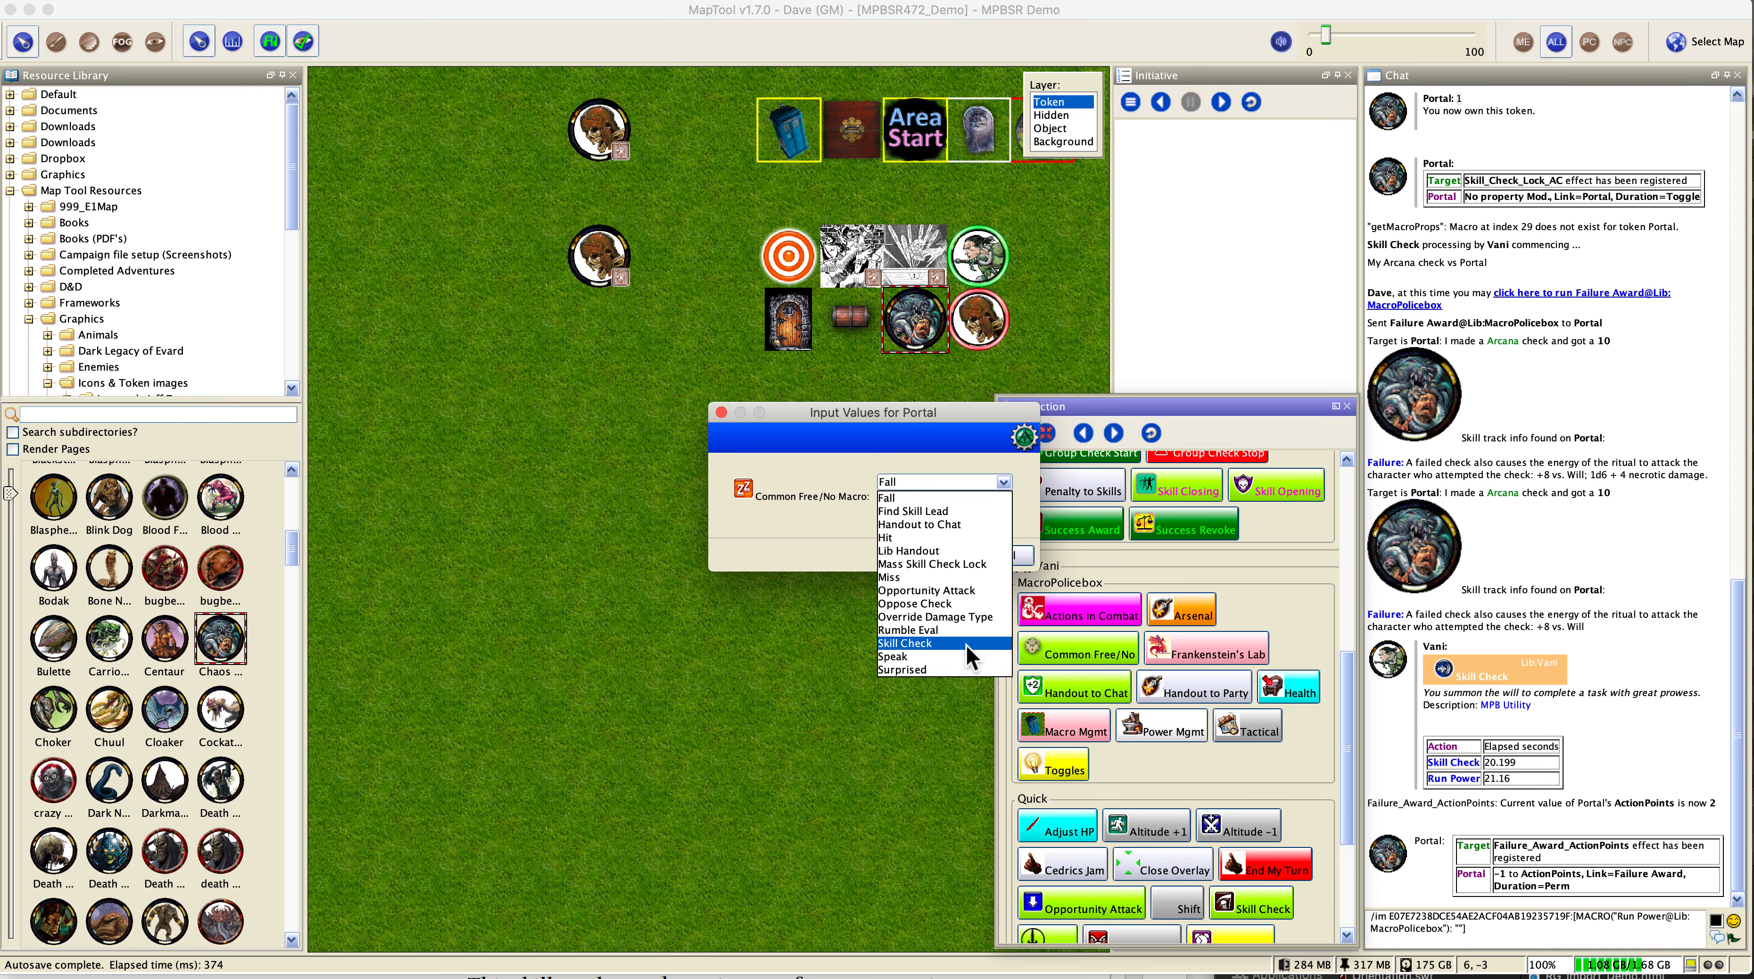
{"action": "left_click", "coordinate": [970, 668]}
{"action": "left_click", "coordinate": [921, 556]}
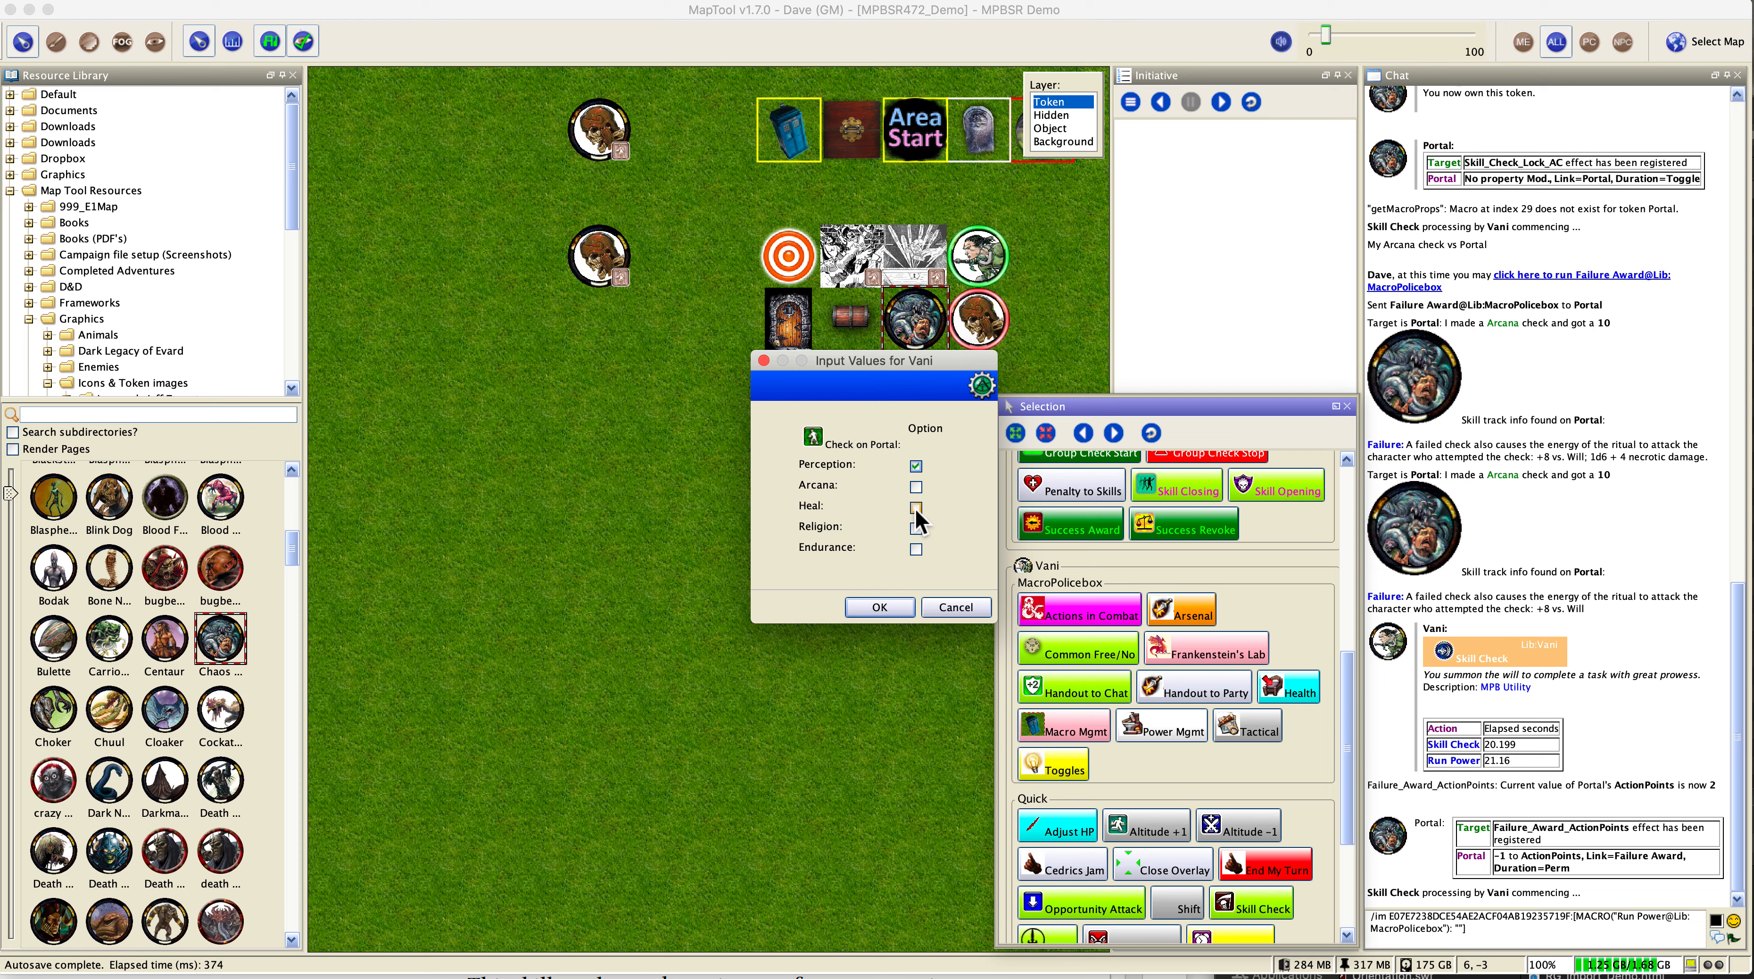
{"action": "left_click", "coordinate": [879, 608]}
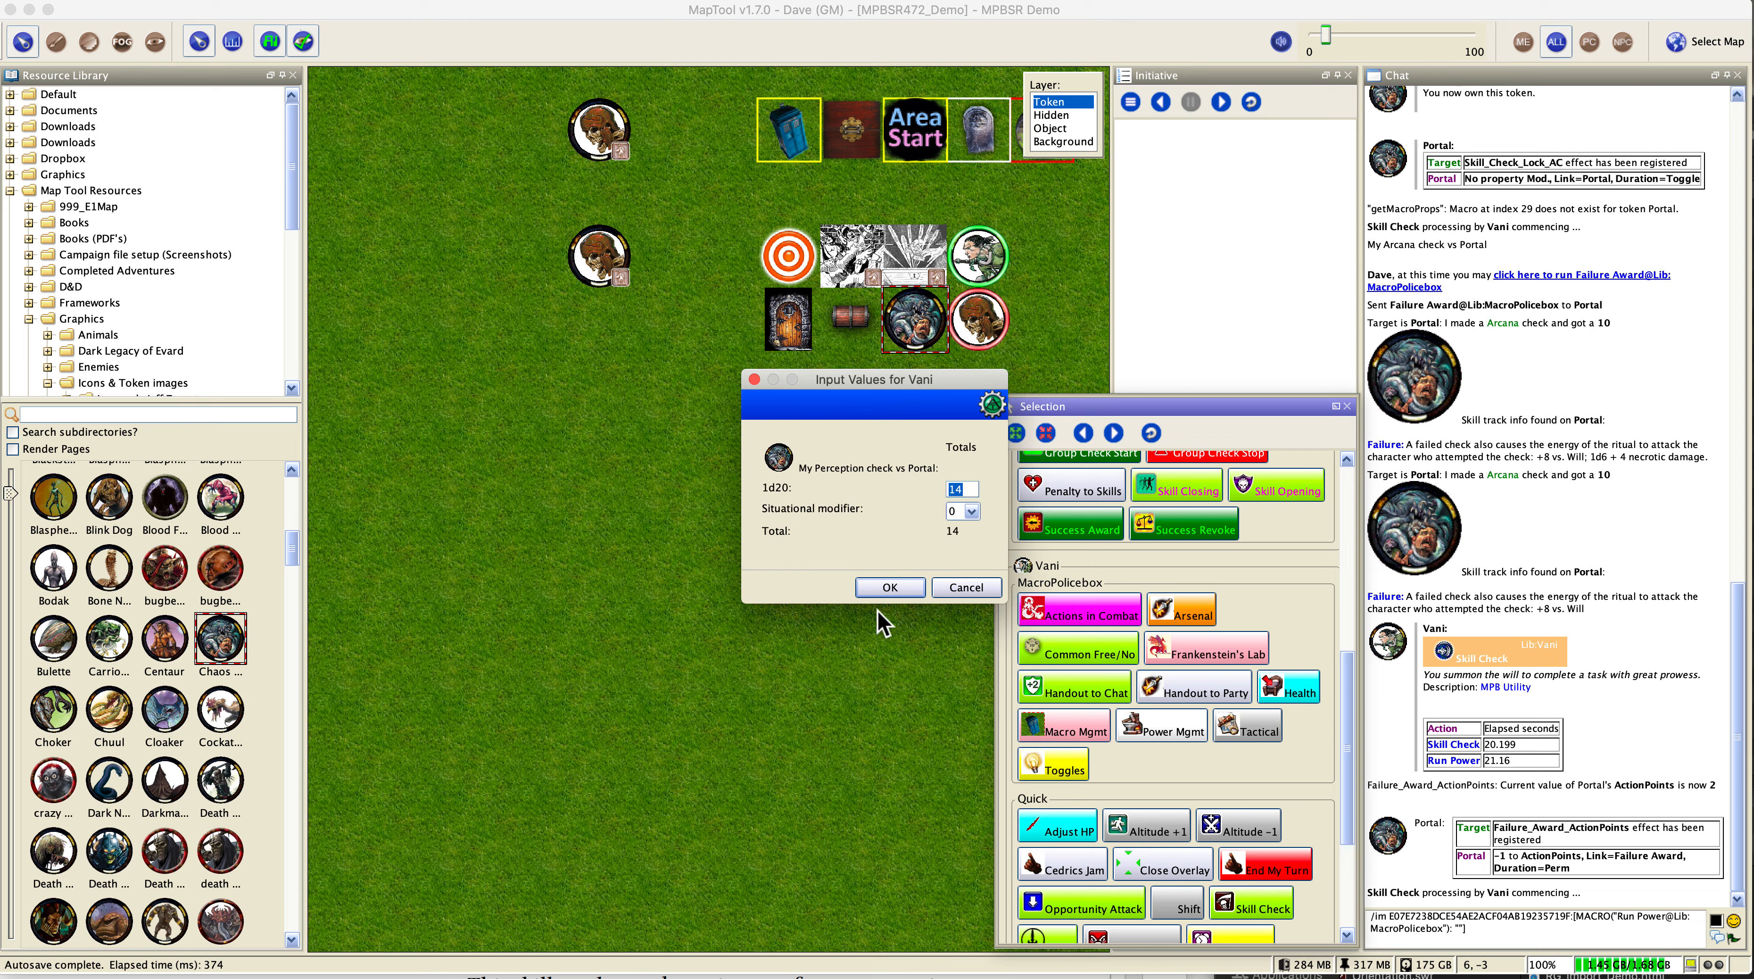
{"action": "left_click", "coordinate": [972, 511]}
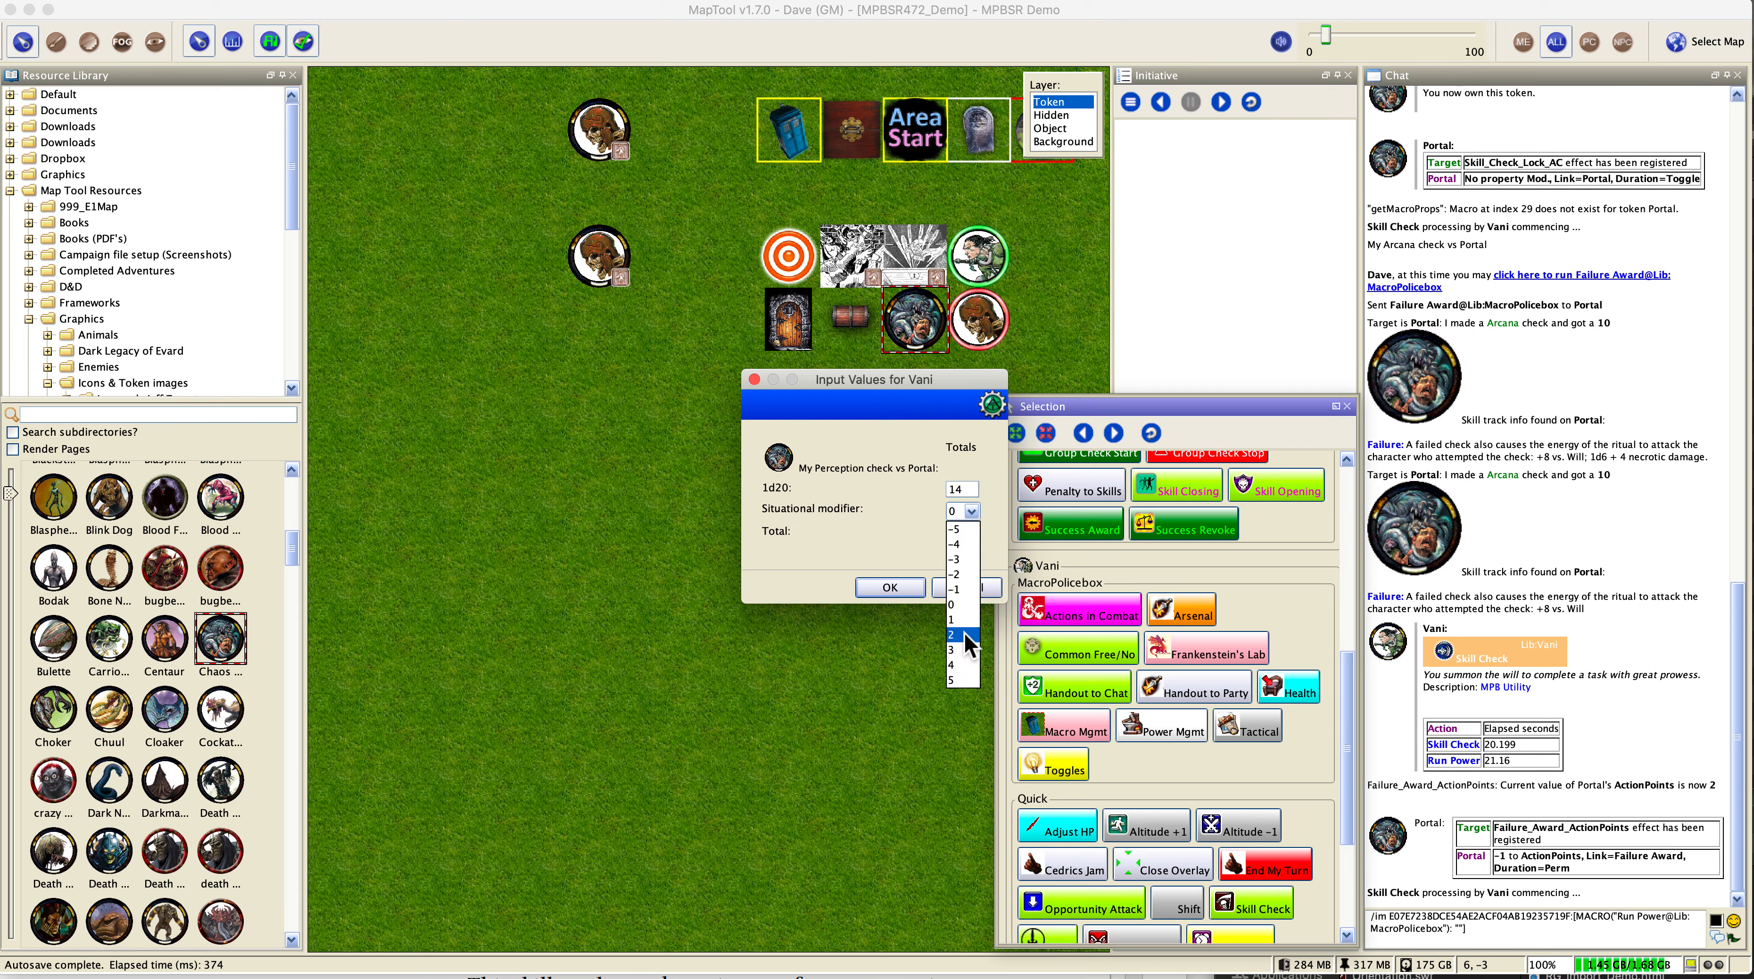
{"action": "left_click", "coordinate": [963, 680]}
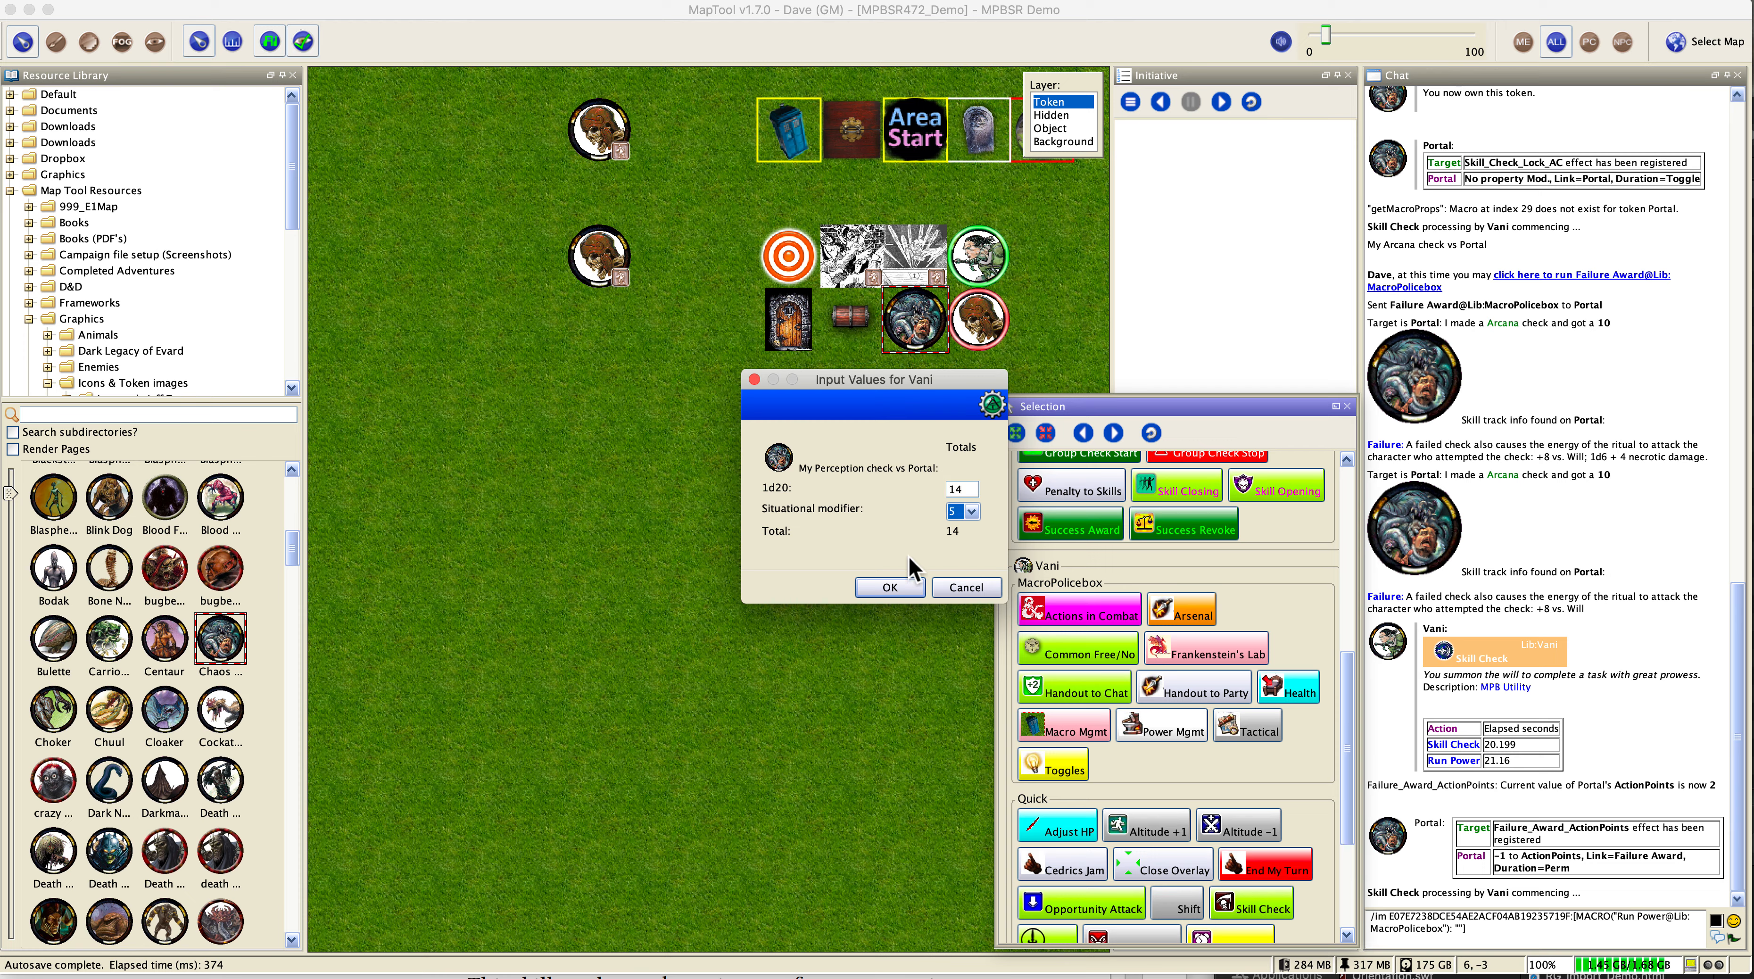
{"action": "left_click", "coordinate": [890, 587]}
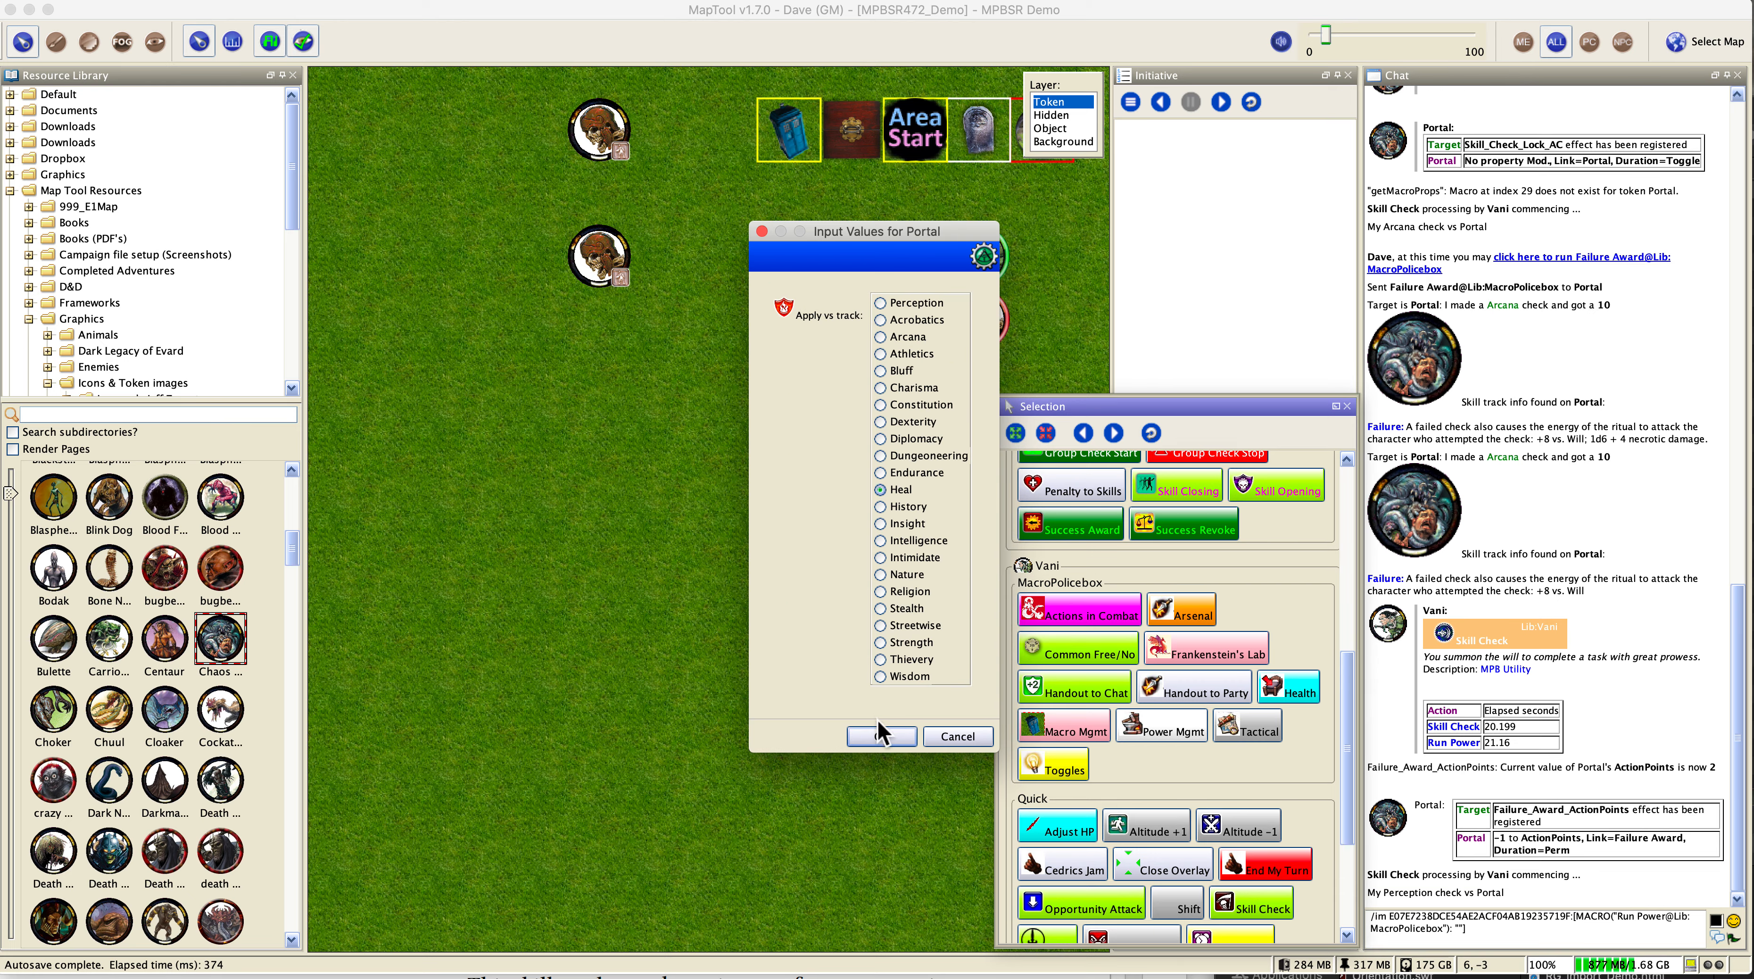
{"action": "left_click", "coordinate": [881, 735]}
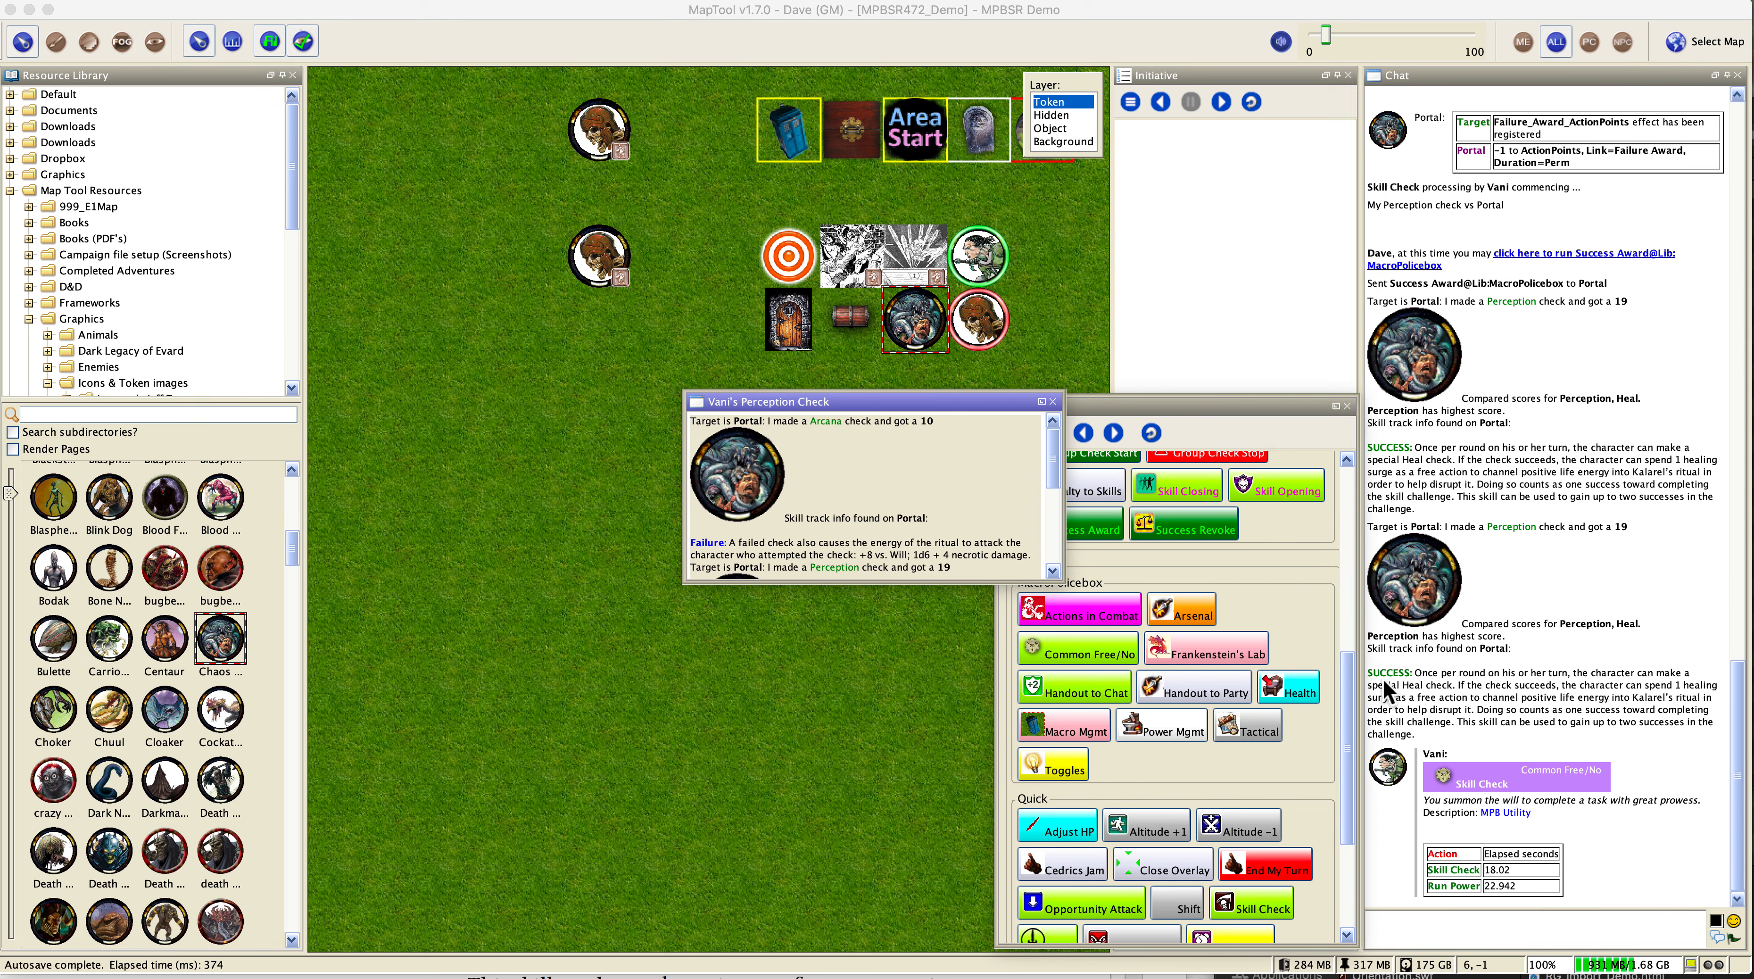
Step: Run Success Award on Portal for the Perception check
{"action": "left_click", "coordinate": [1571, 258]}
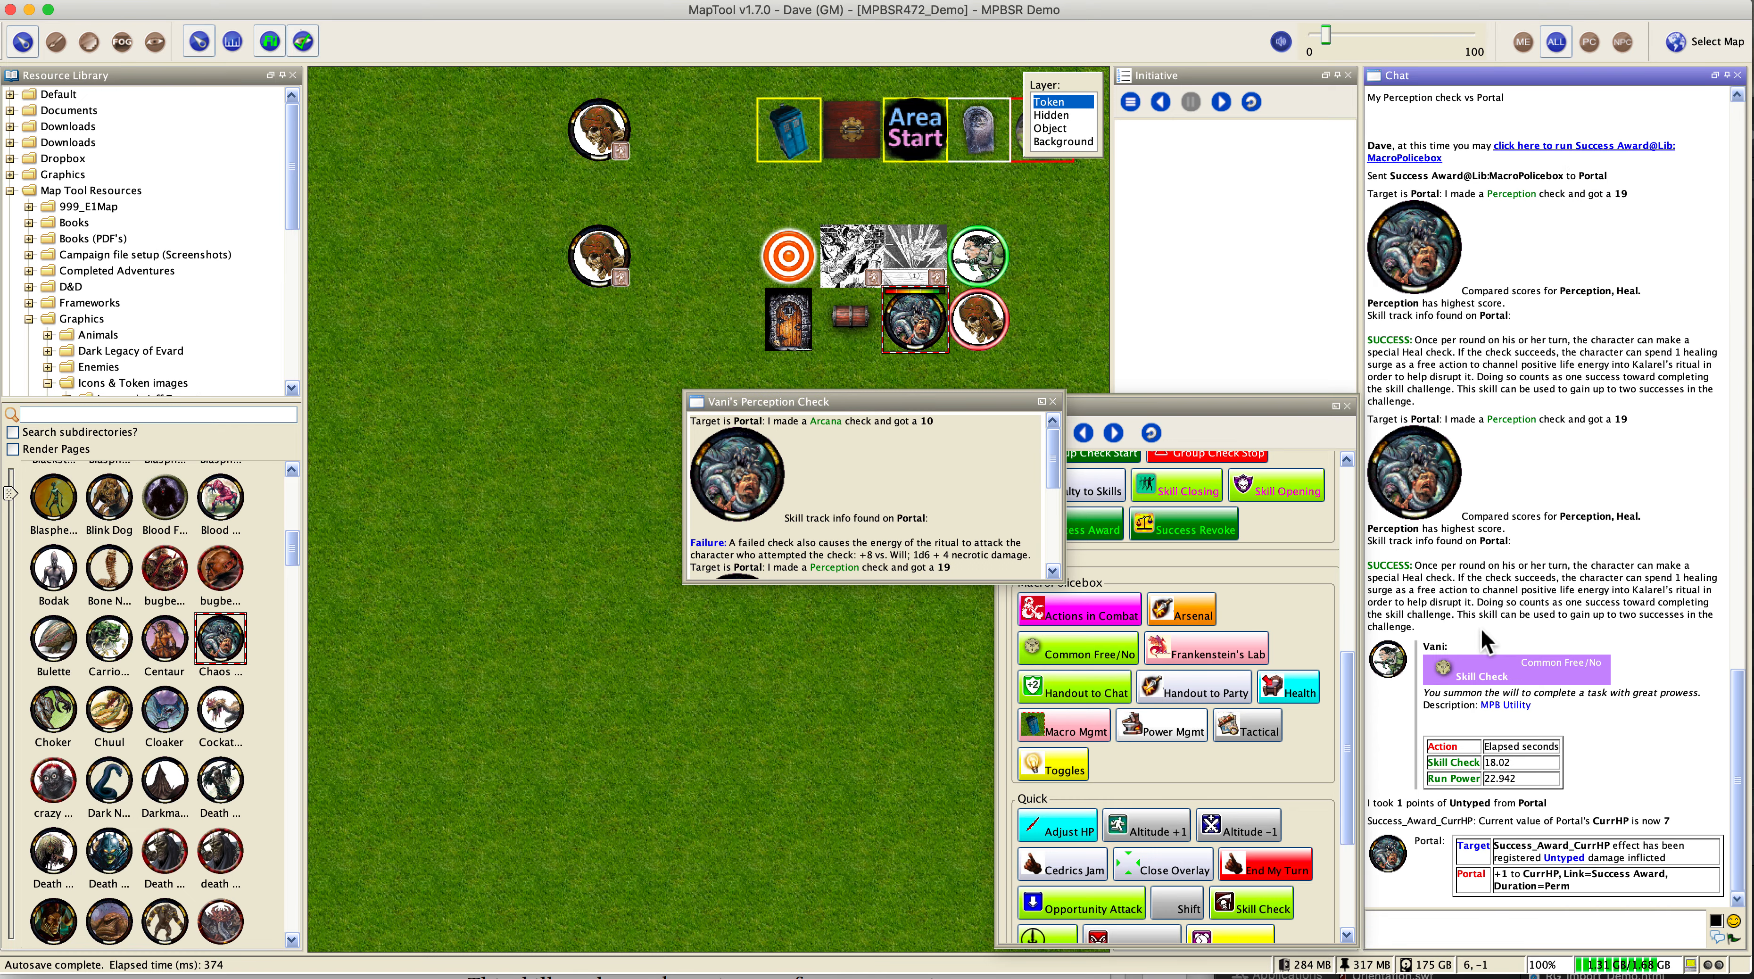
{"action": "mouse_move", "coordinate": [939, 312]}
Step: Examine Portal's progress values and skill tracks through Adjust Settings without resetting or changing them, and dismiss the Perception check's result window
{"action": "left_click", "coordinate": [937, 347]}
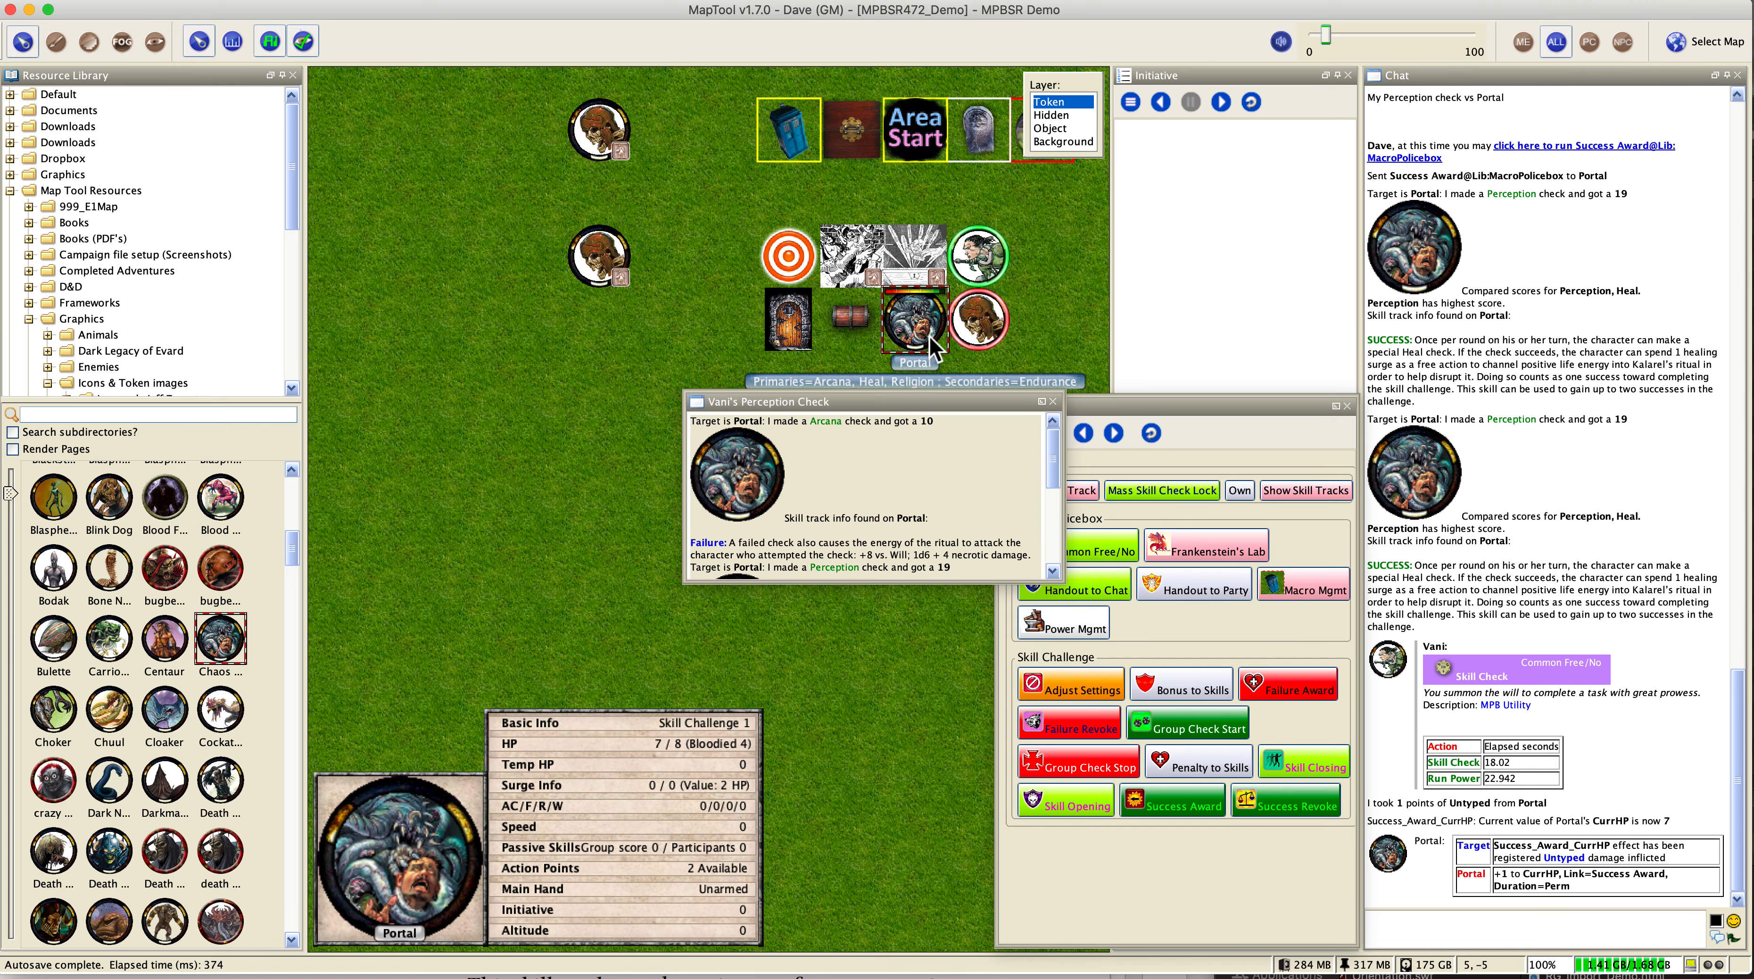
{"action": "left_click", "coordinate": [1039, 690]}
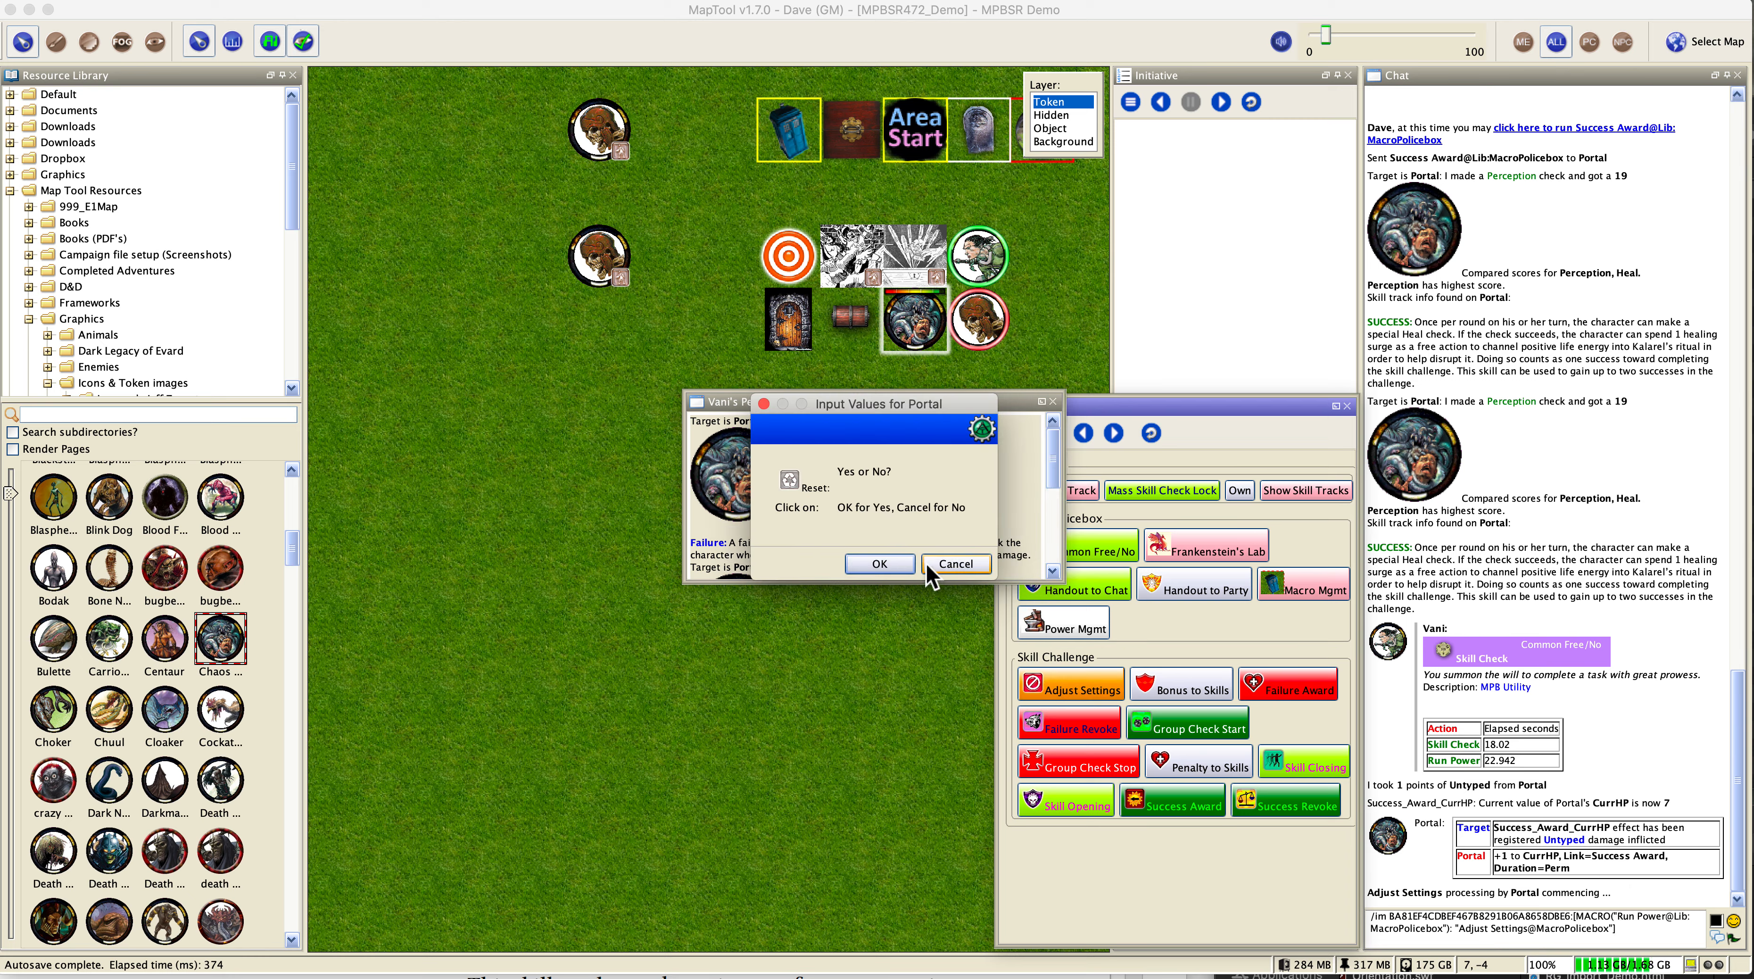
{"action": "left_click", "coordinate": [980, 571]}
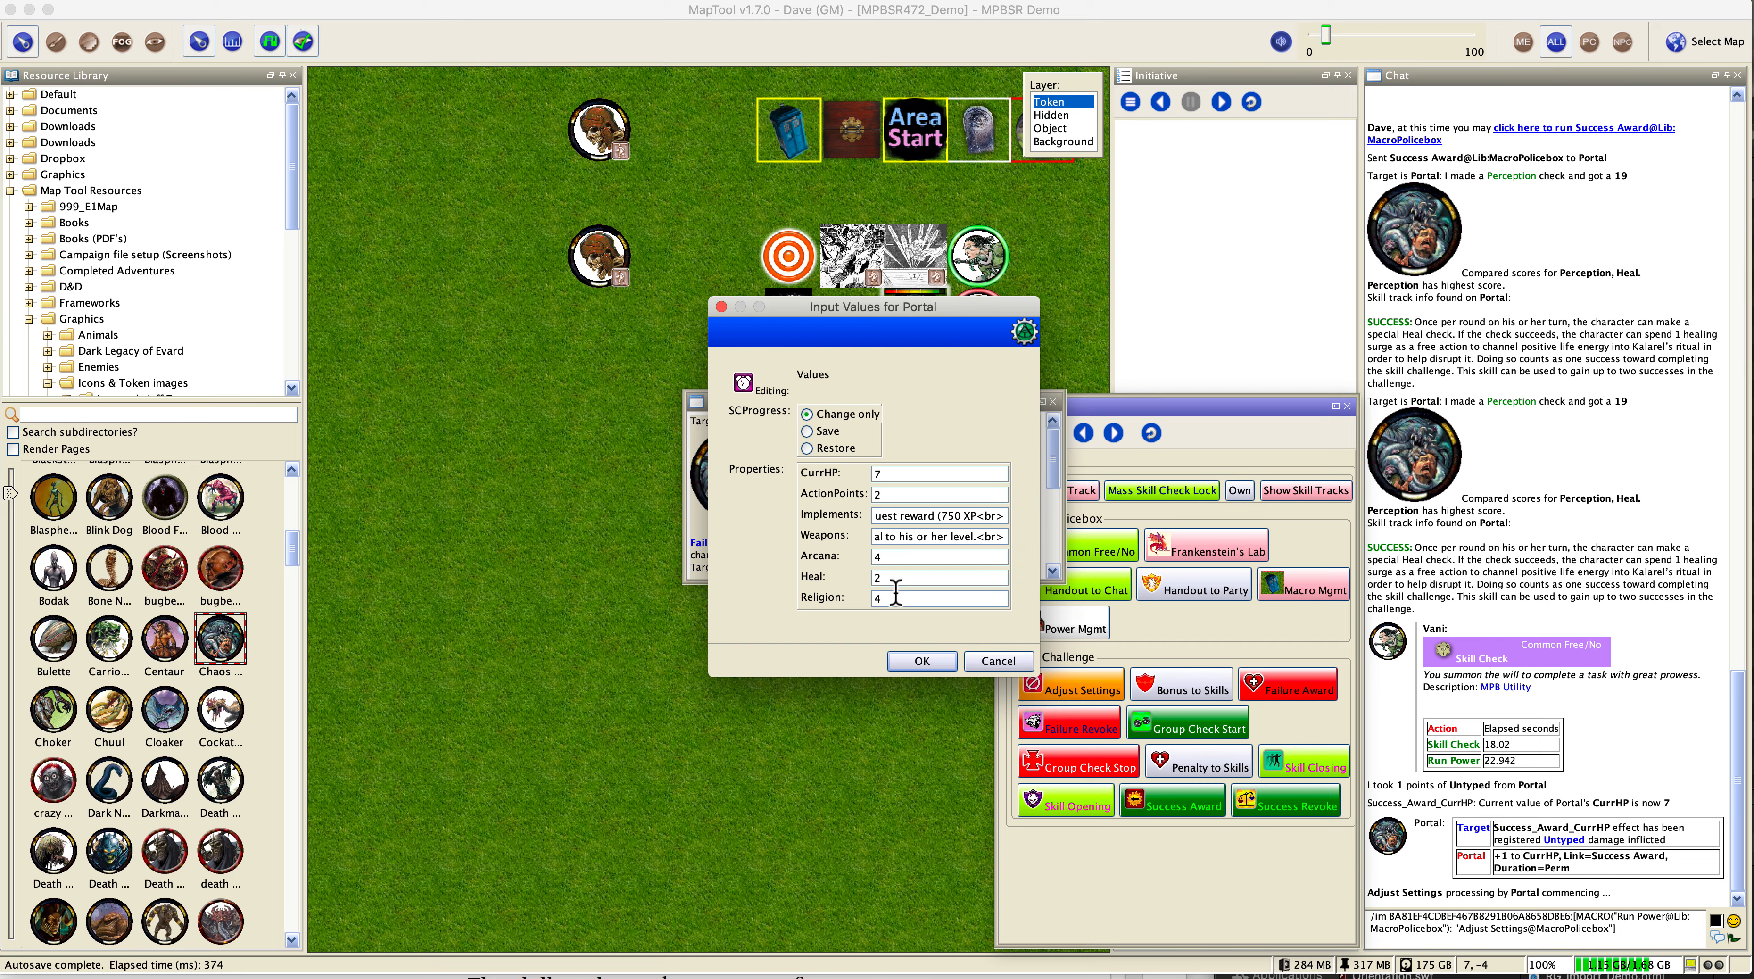
{"action": "key", "text": "super+Tab"}
{"action": "left_click", "coordinate": [1009, 666]}
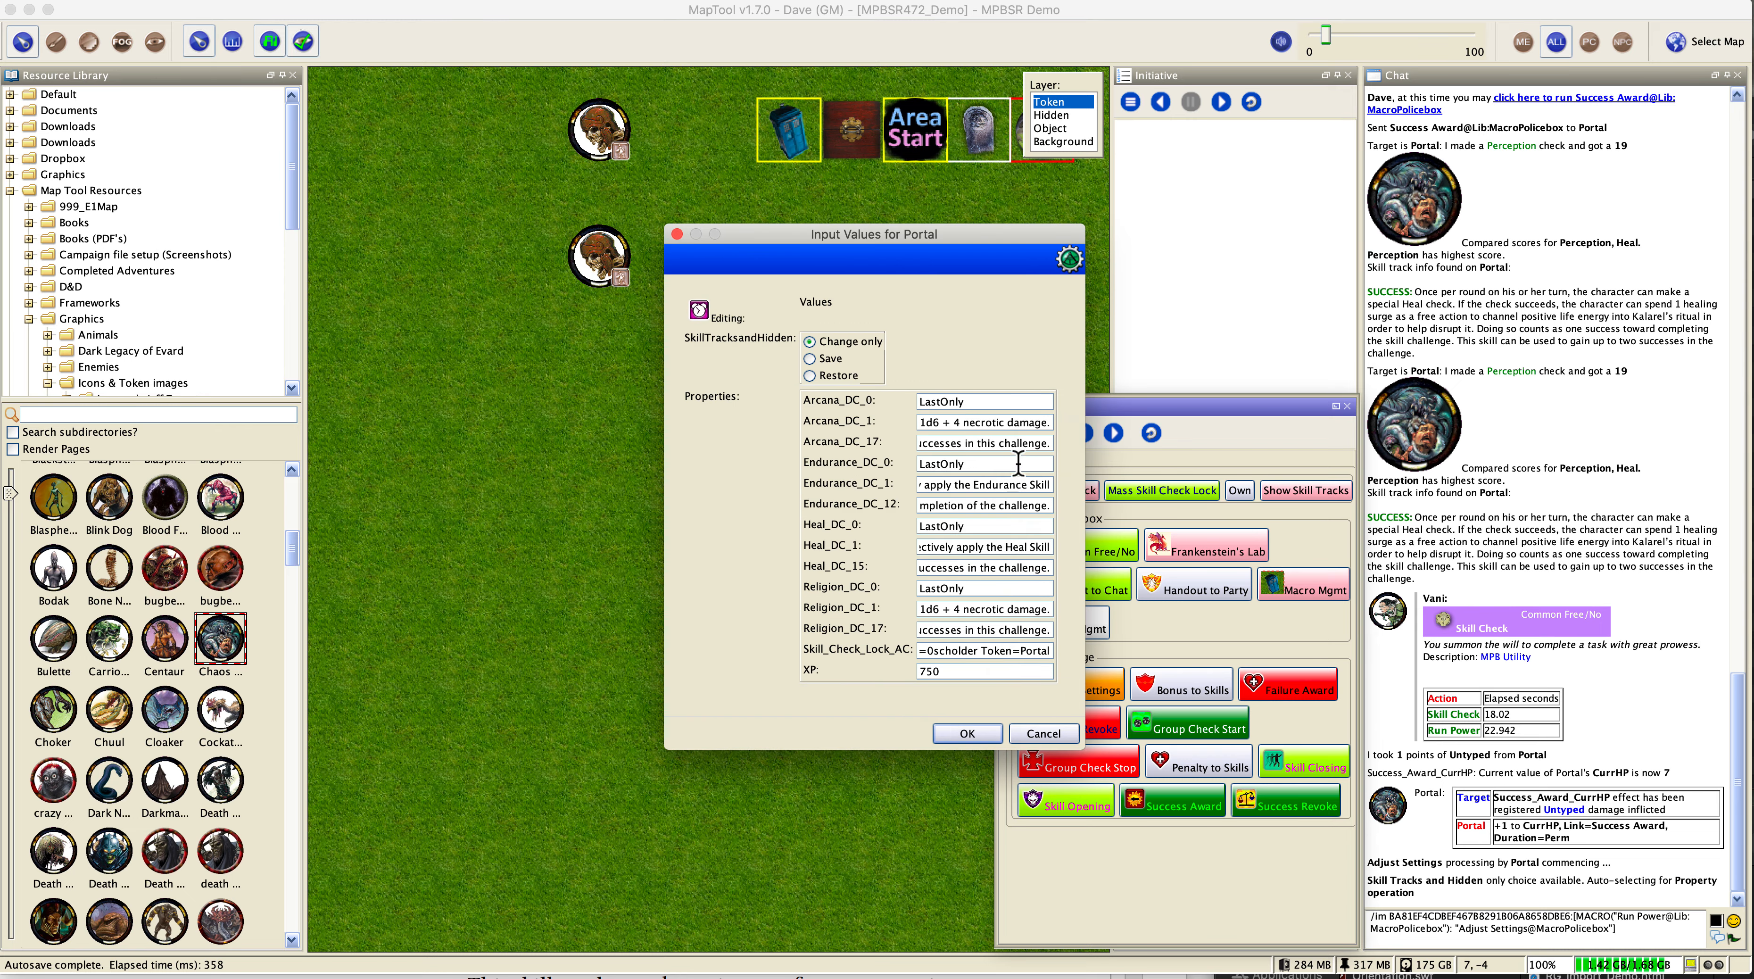
{"action": "left_click", "coordinate": [1034, 734]}
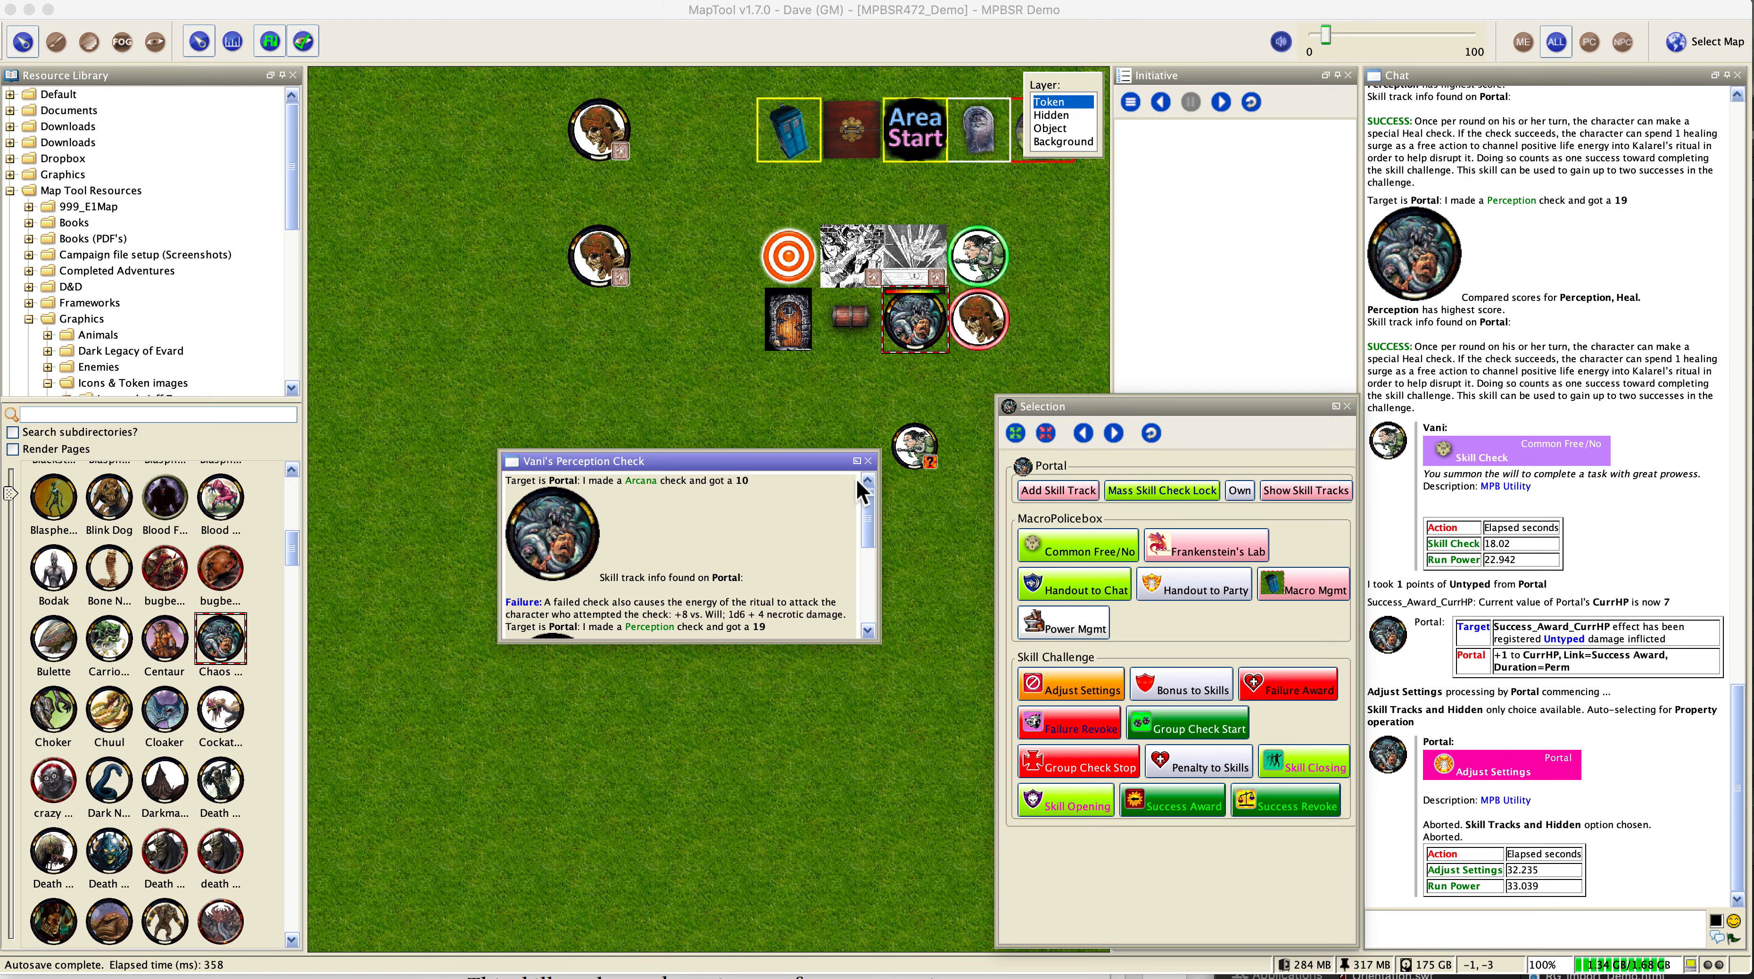
{"action": "left_click", "coordinate": [868, 461]}
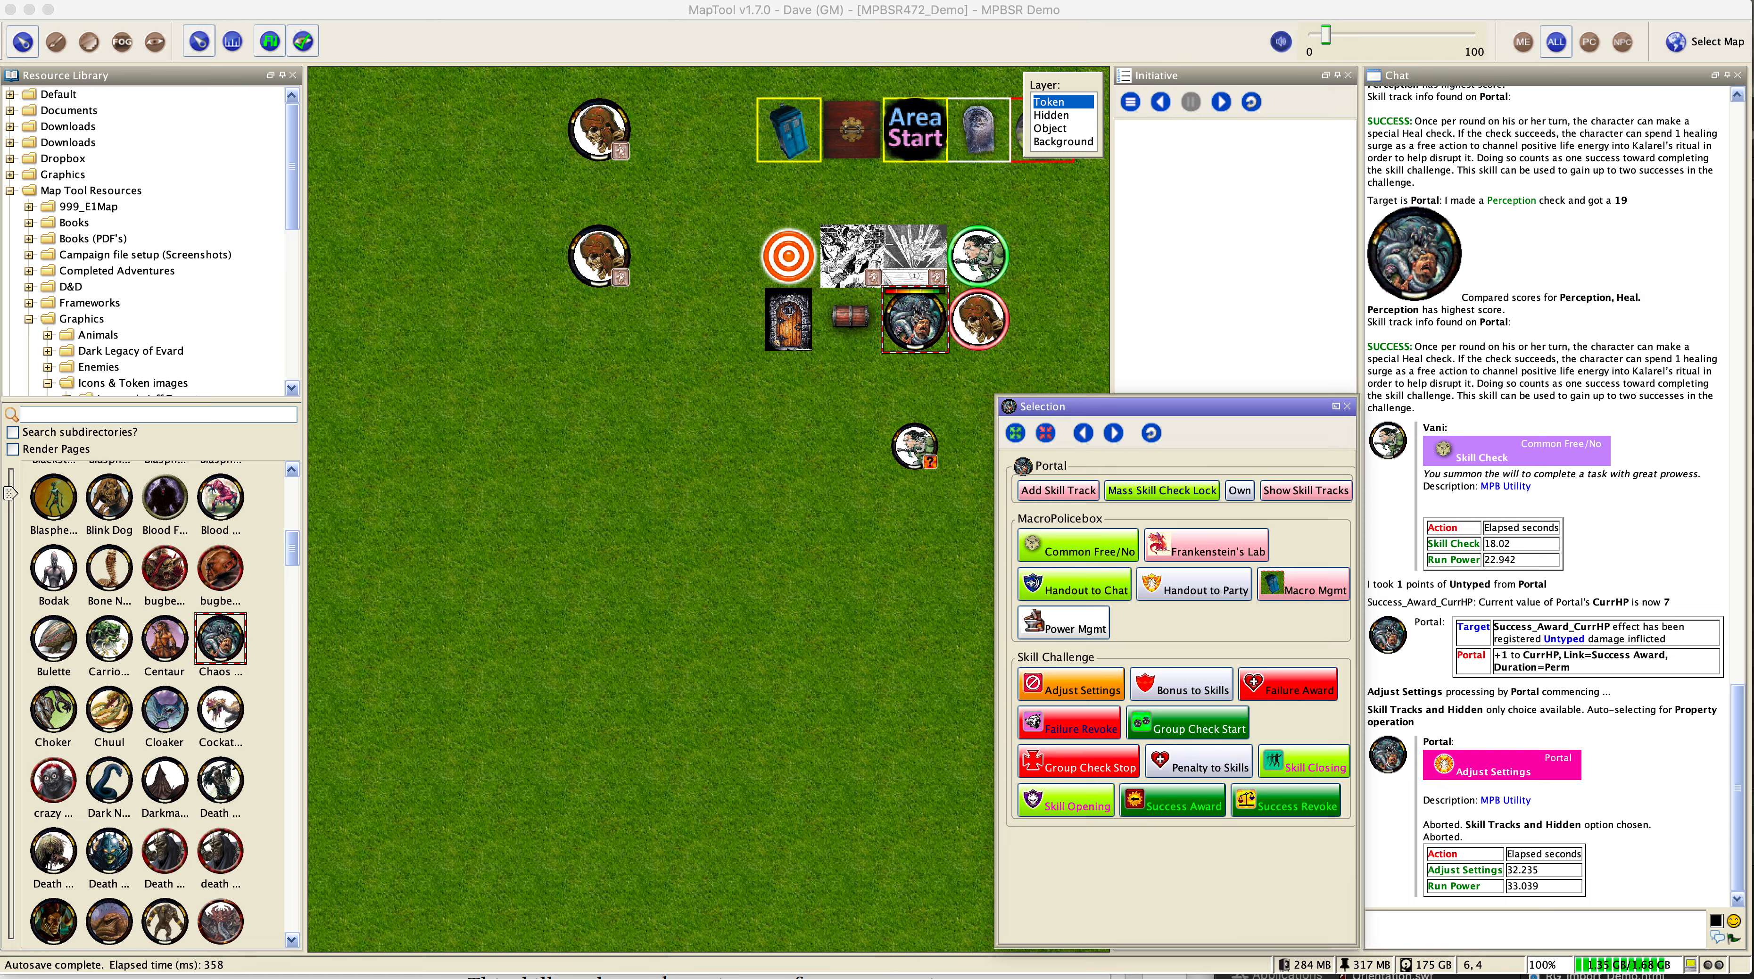
Step: Consult the Closing the Portal skill rules in the PDF and compare them with the Portal token's stats in MapTool
{"action": "key", "text": "super+Tab"}
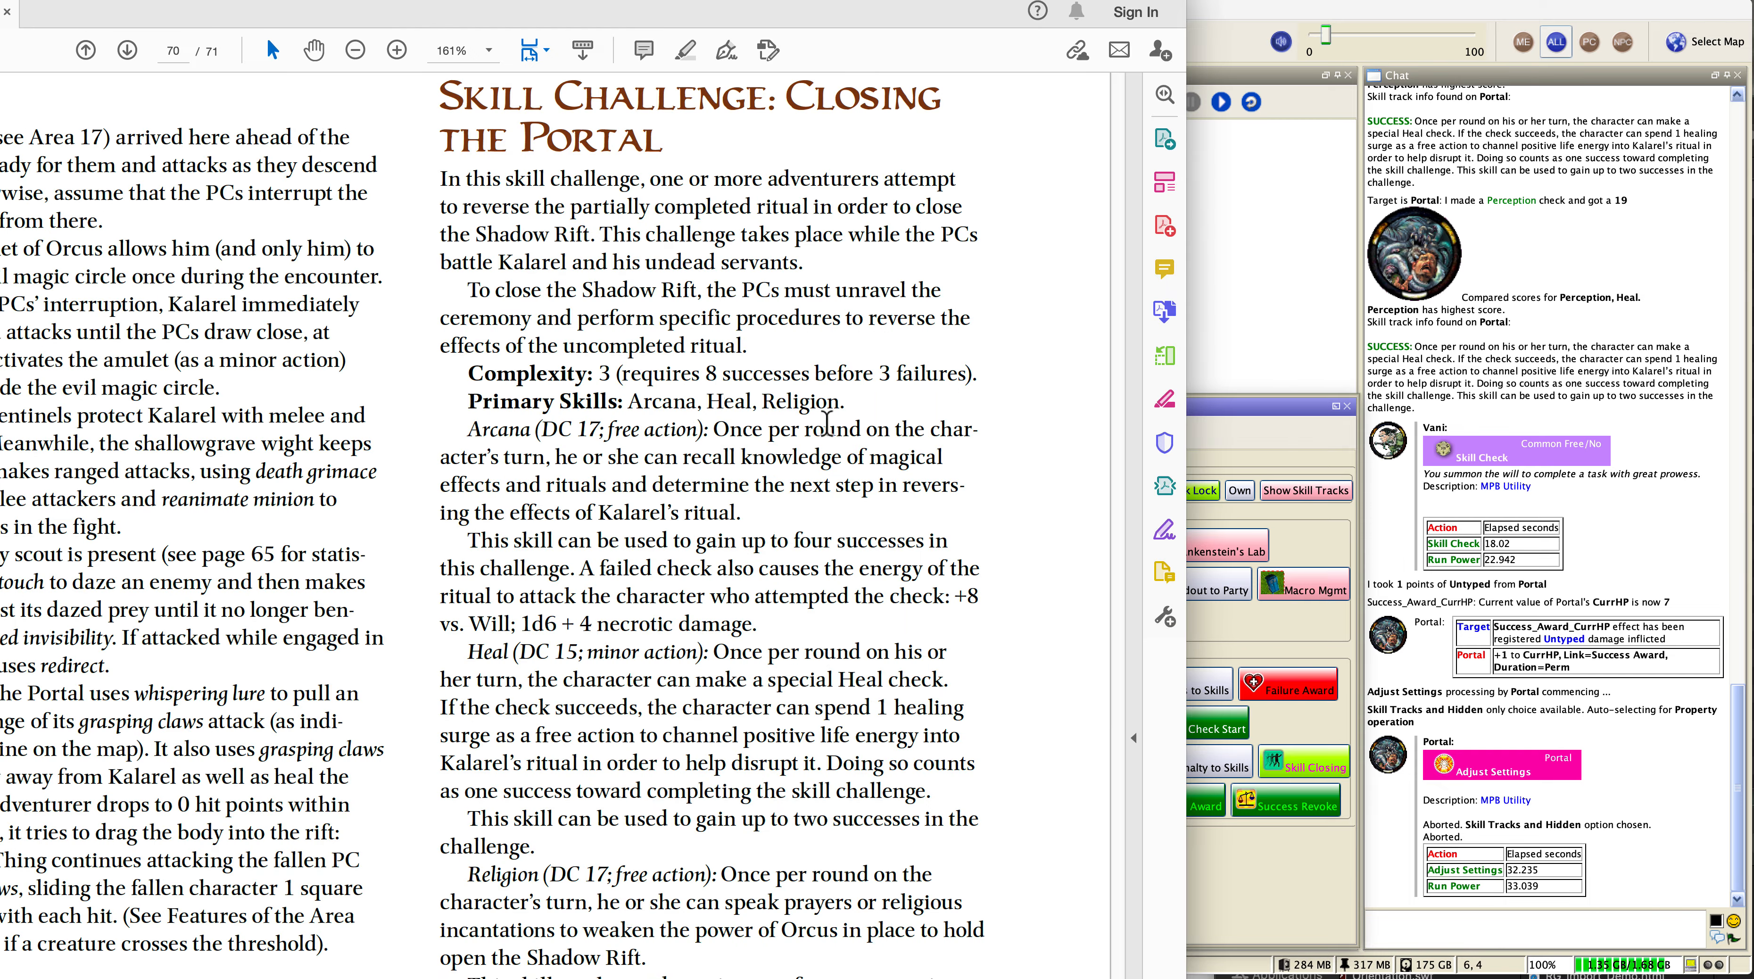
{"action": "left_click", "coordinate": [1231, 423]}
{"action": "mouse_move", "coordinate": [922, 339]}
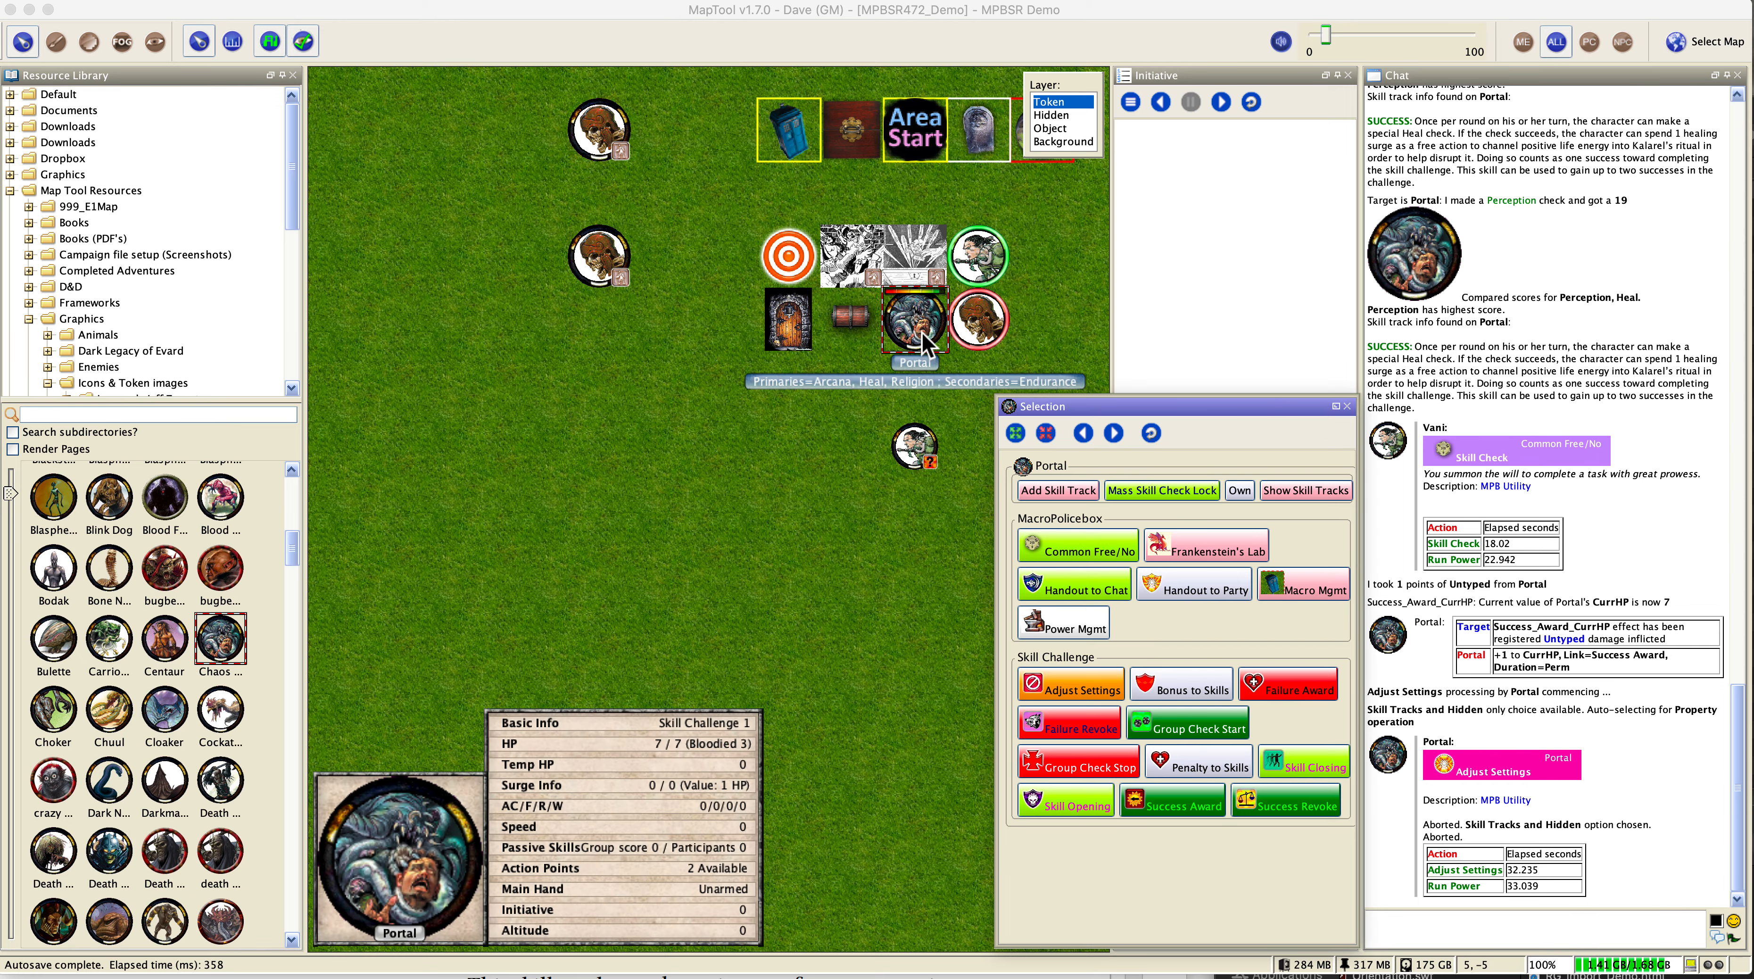
Step: Run Vani's Skill Check on Portal using Heal, with the 1d20 roll set to 18, and apply it to the Heal track
{"action": "left_click_drag", "start_coordinate": [932, 480], "coordinate": [906, 326]}
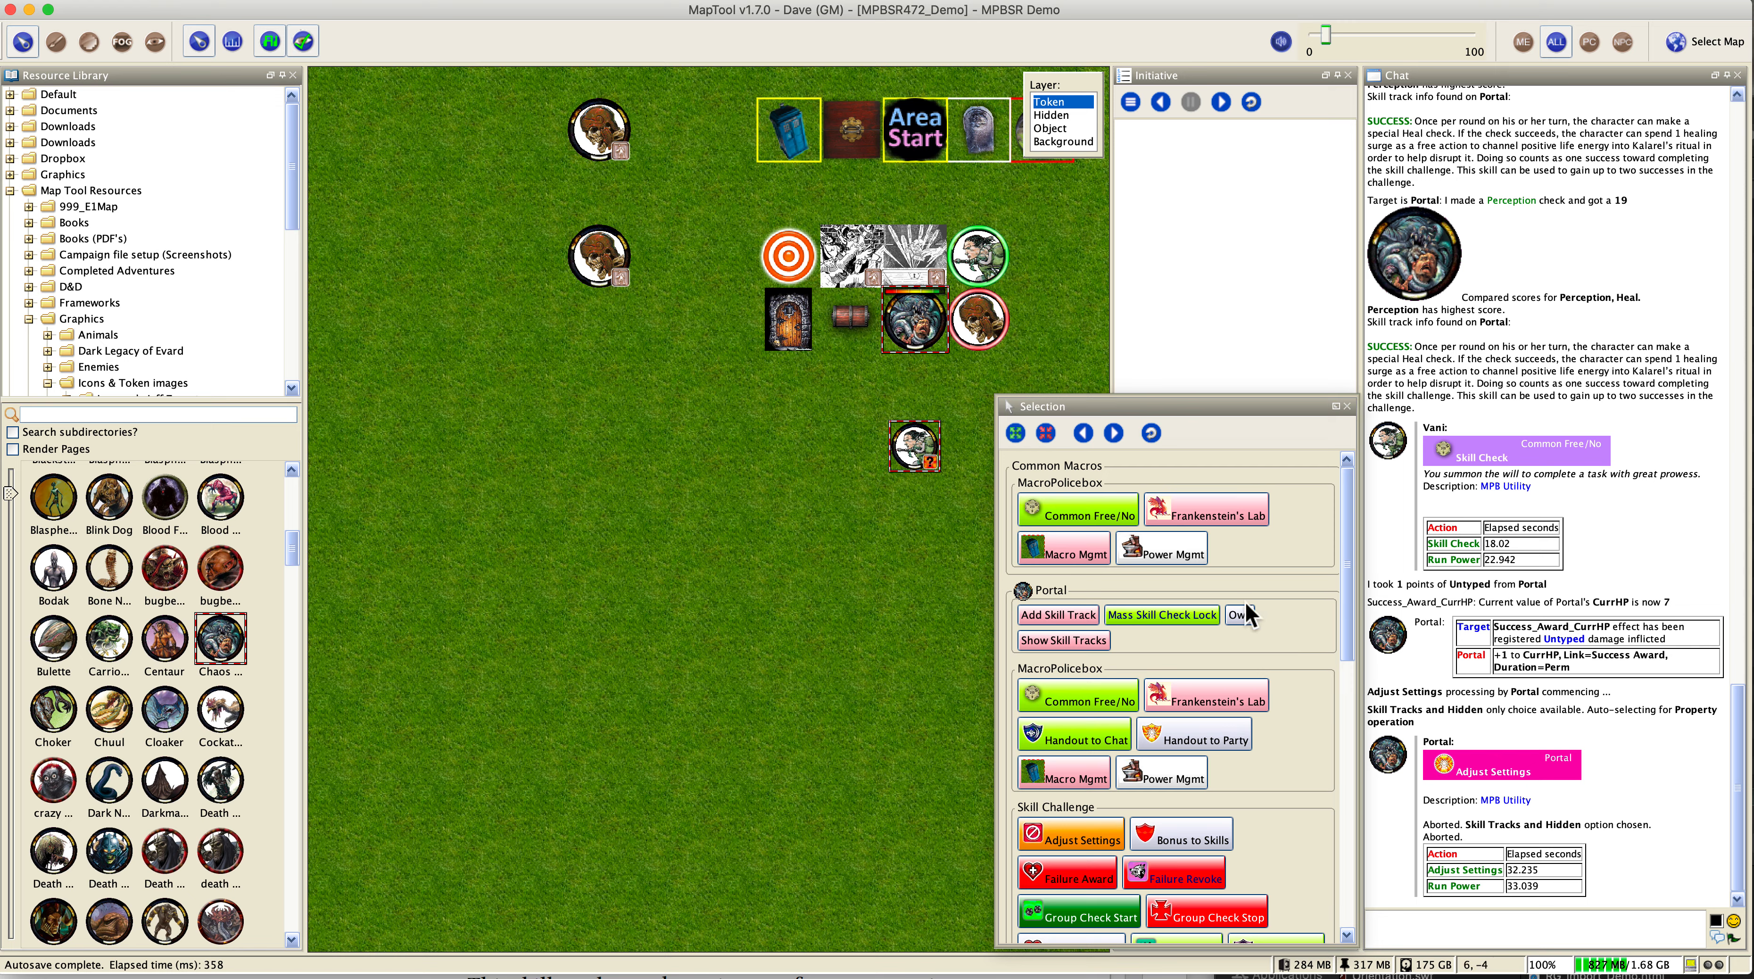
{"action": "left_click_drag", "start_coordinate": [1353, 618], "coordinate": [1369, 751]}
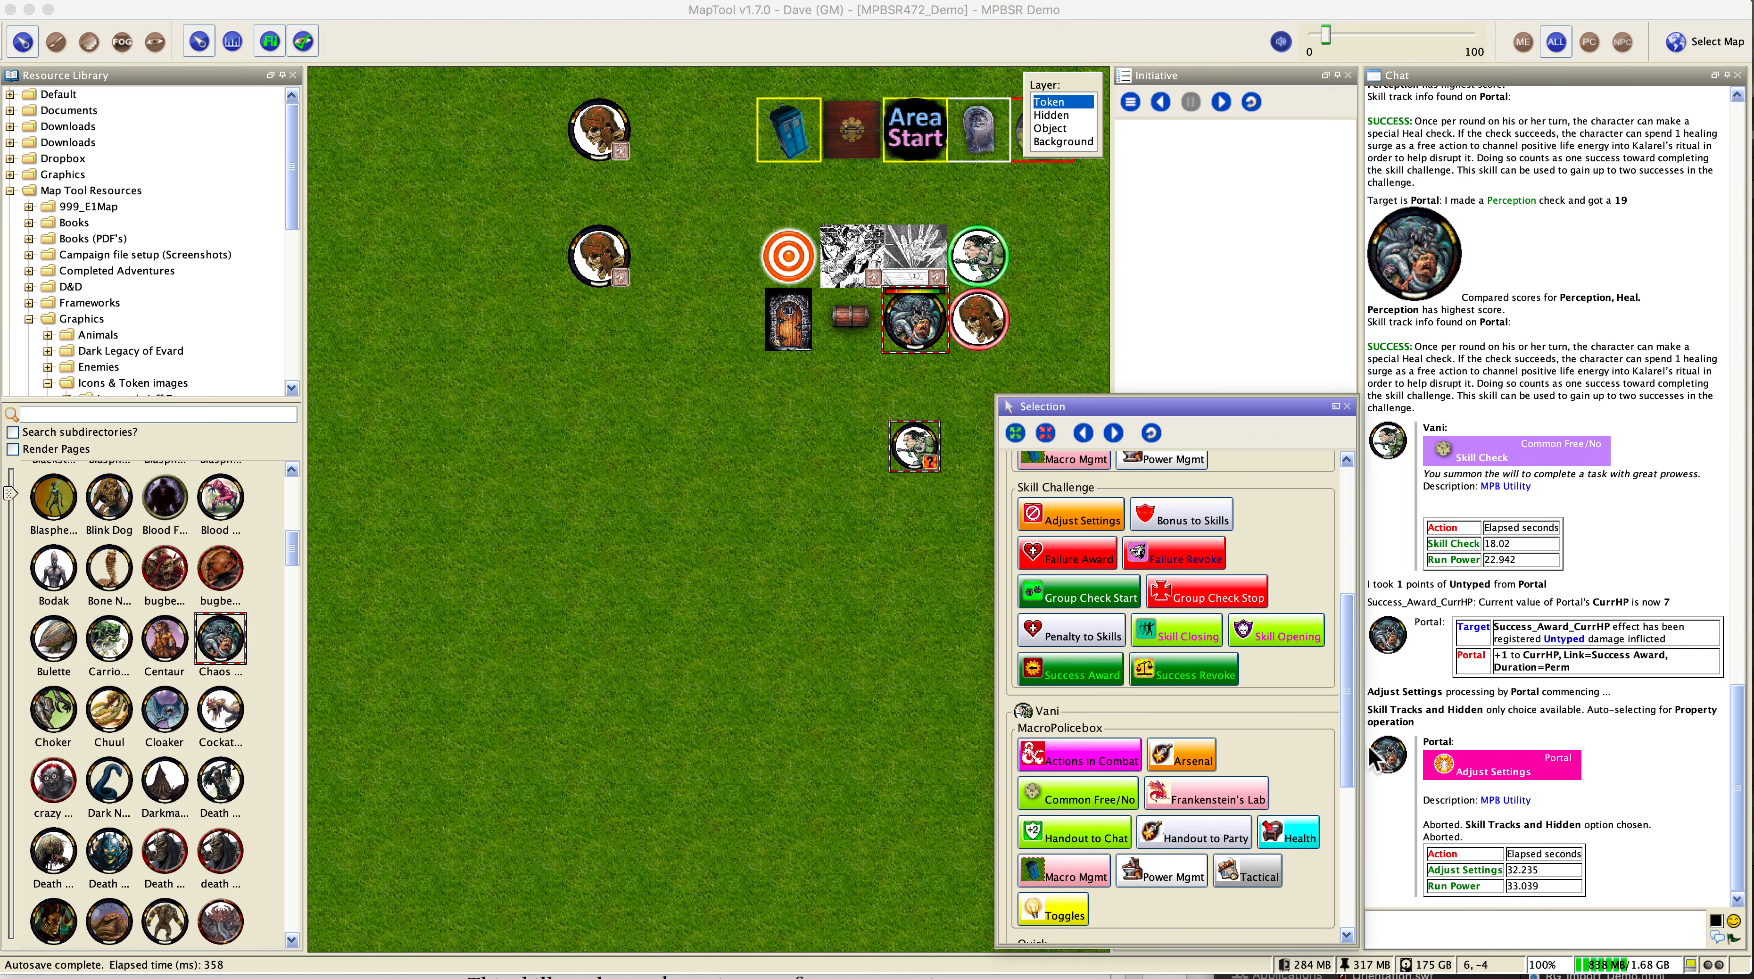
{"action": "left_click", "coordinate": [1096, 800]}
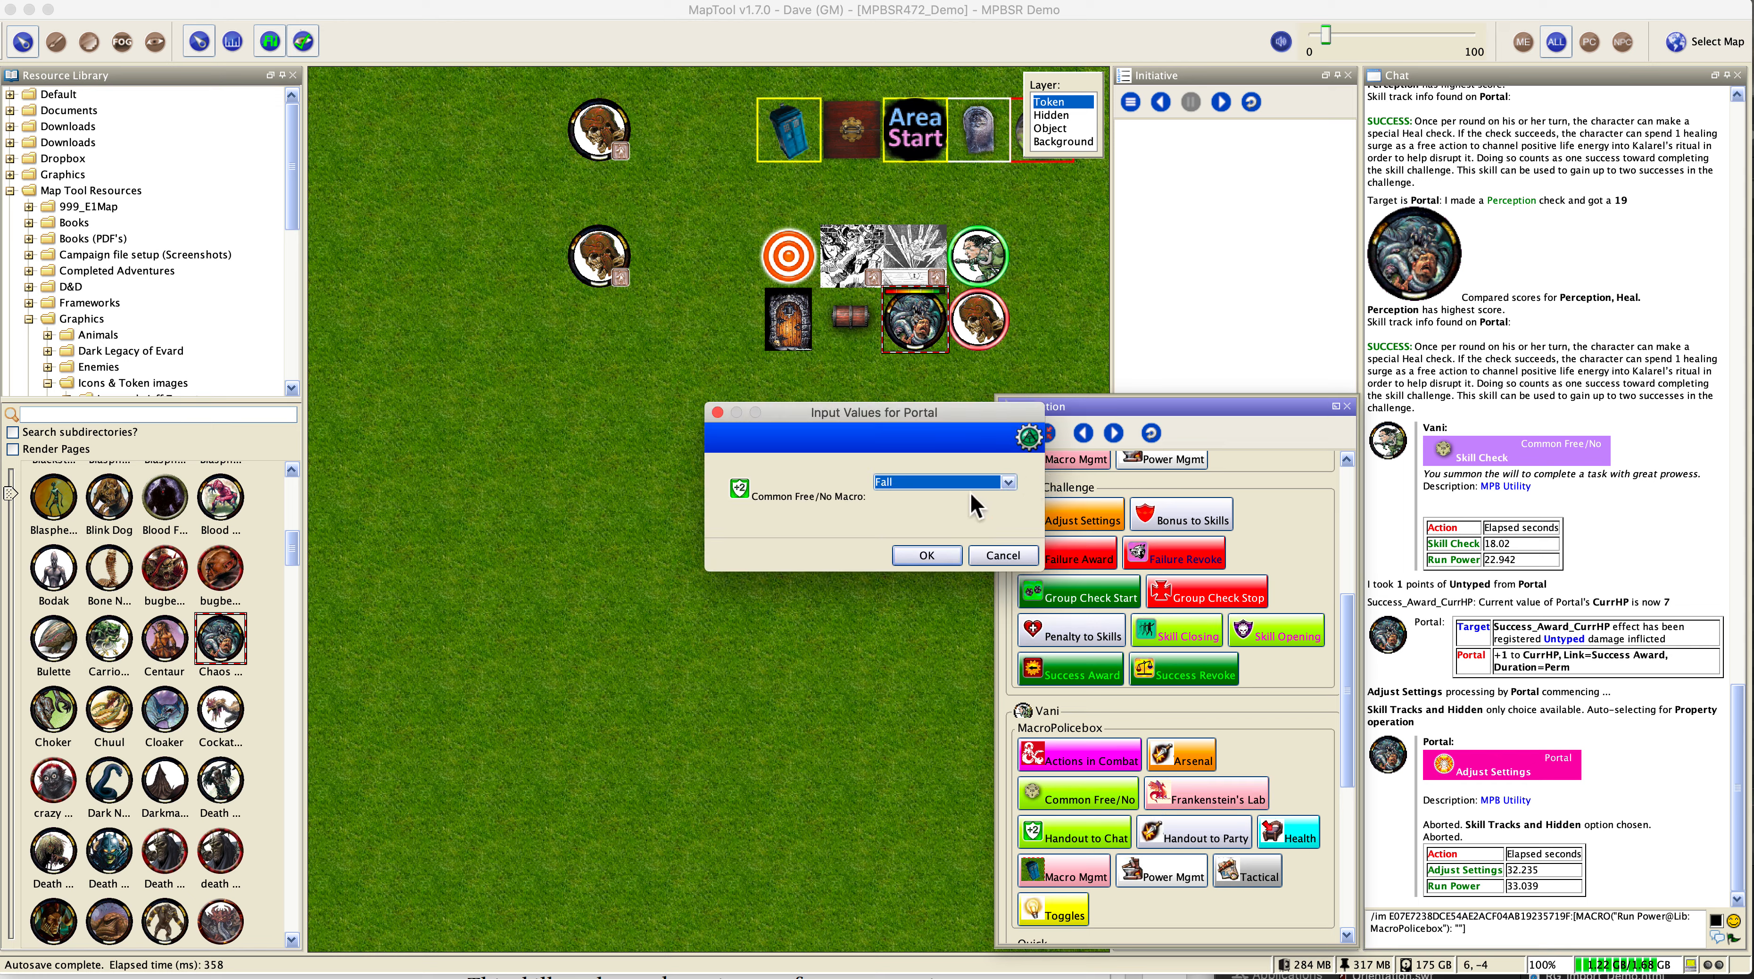
{"action": "left_click", "coordinate": [973, 484]}
{"action": "left_click", "coordinate": [945, 649]}
{"action": "left_click", "coordinate": [944, 557]}
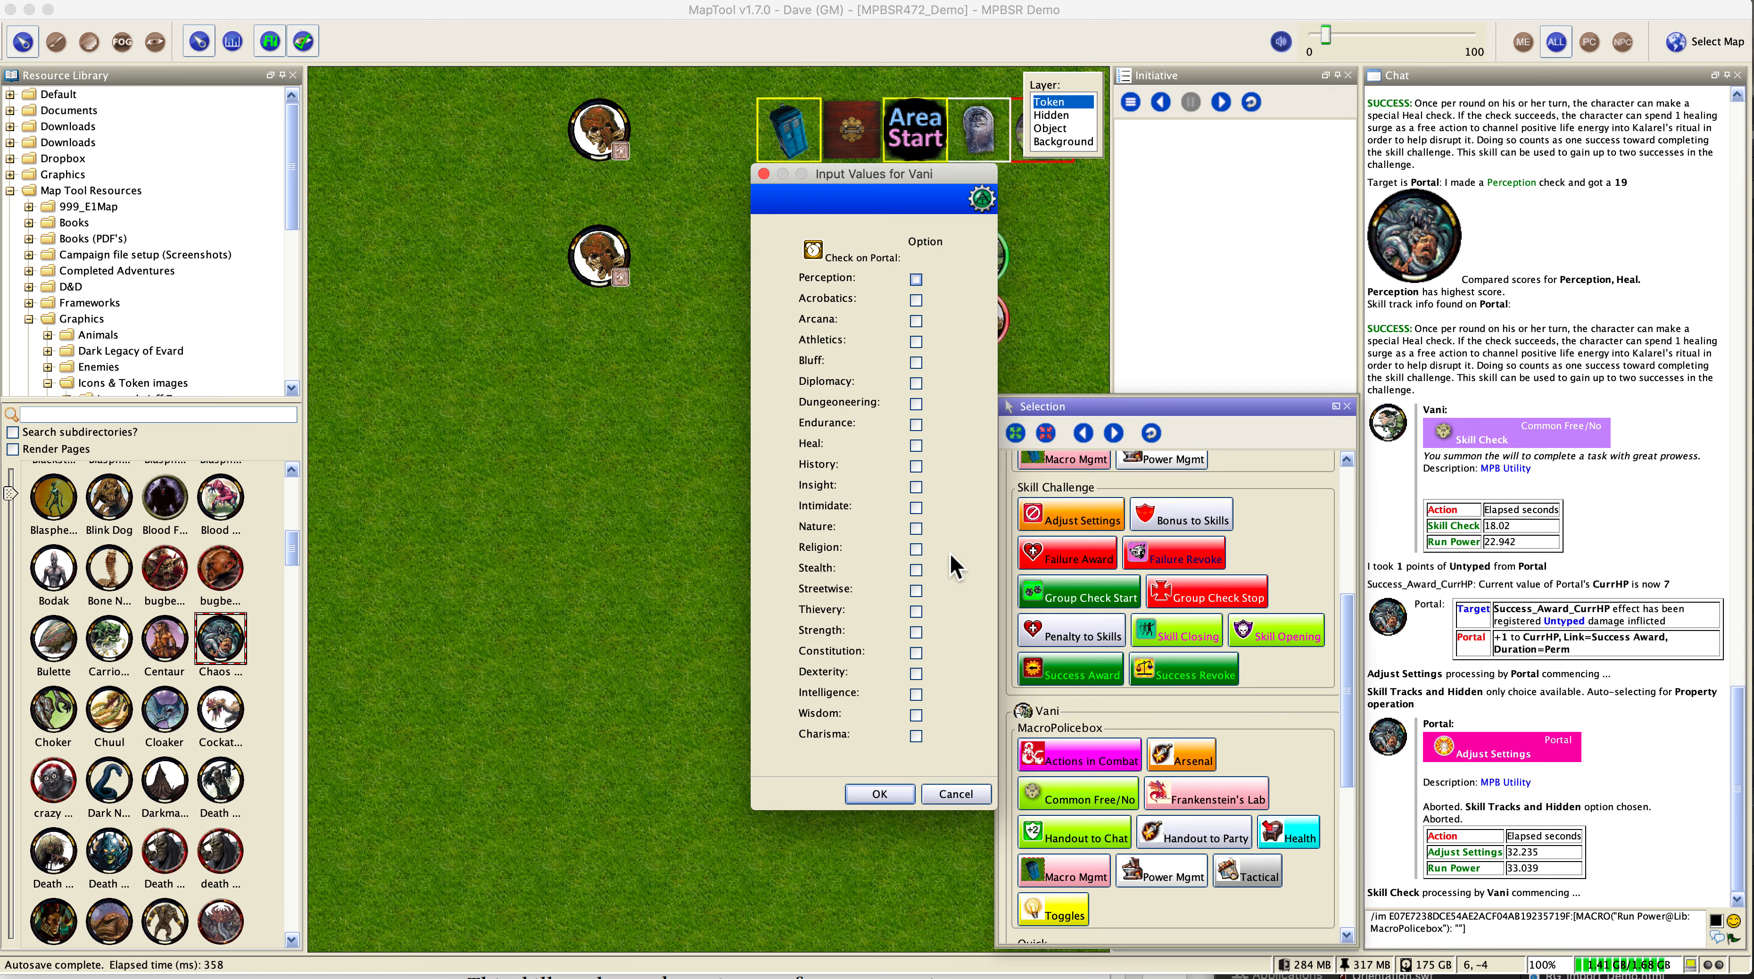
{"action": "left_click", "coordinate": [915, 446]}
{"action": "left_click", "coordinate": [900, 796]}
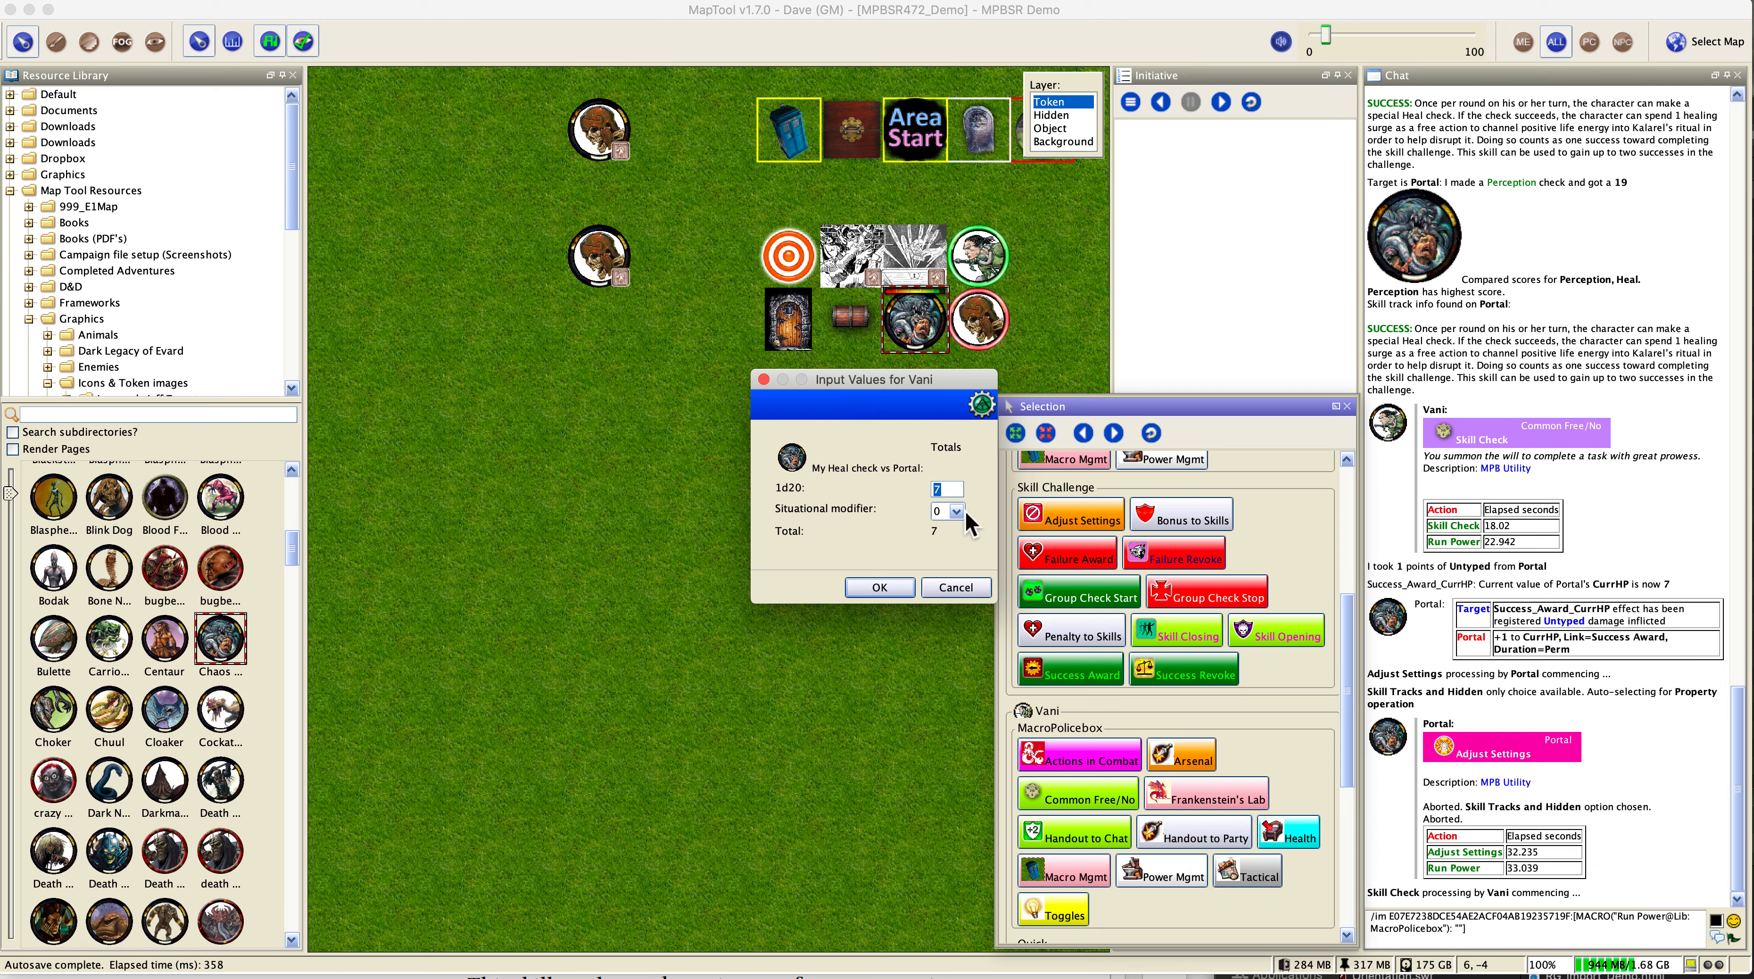
{"action": "type", "text": "18"}
{"action": "left_click", "coordinate": [889, 592]}
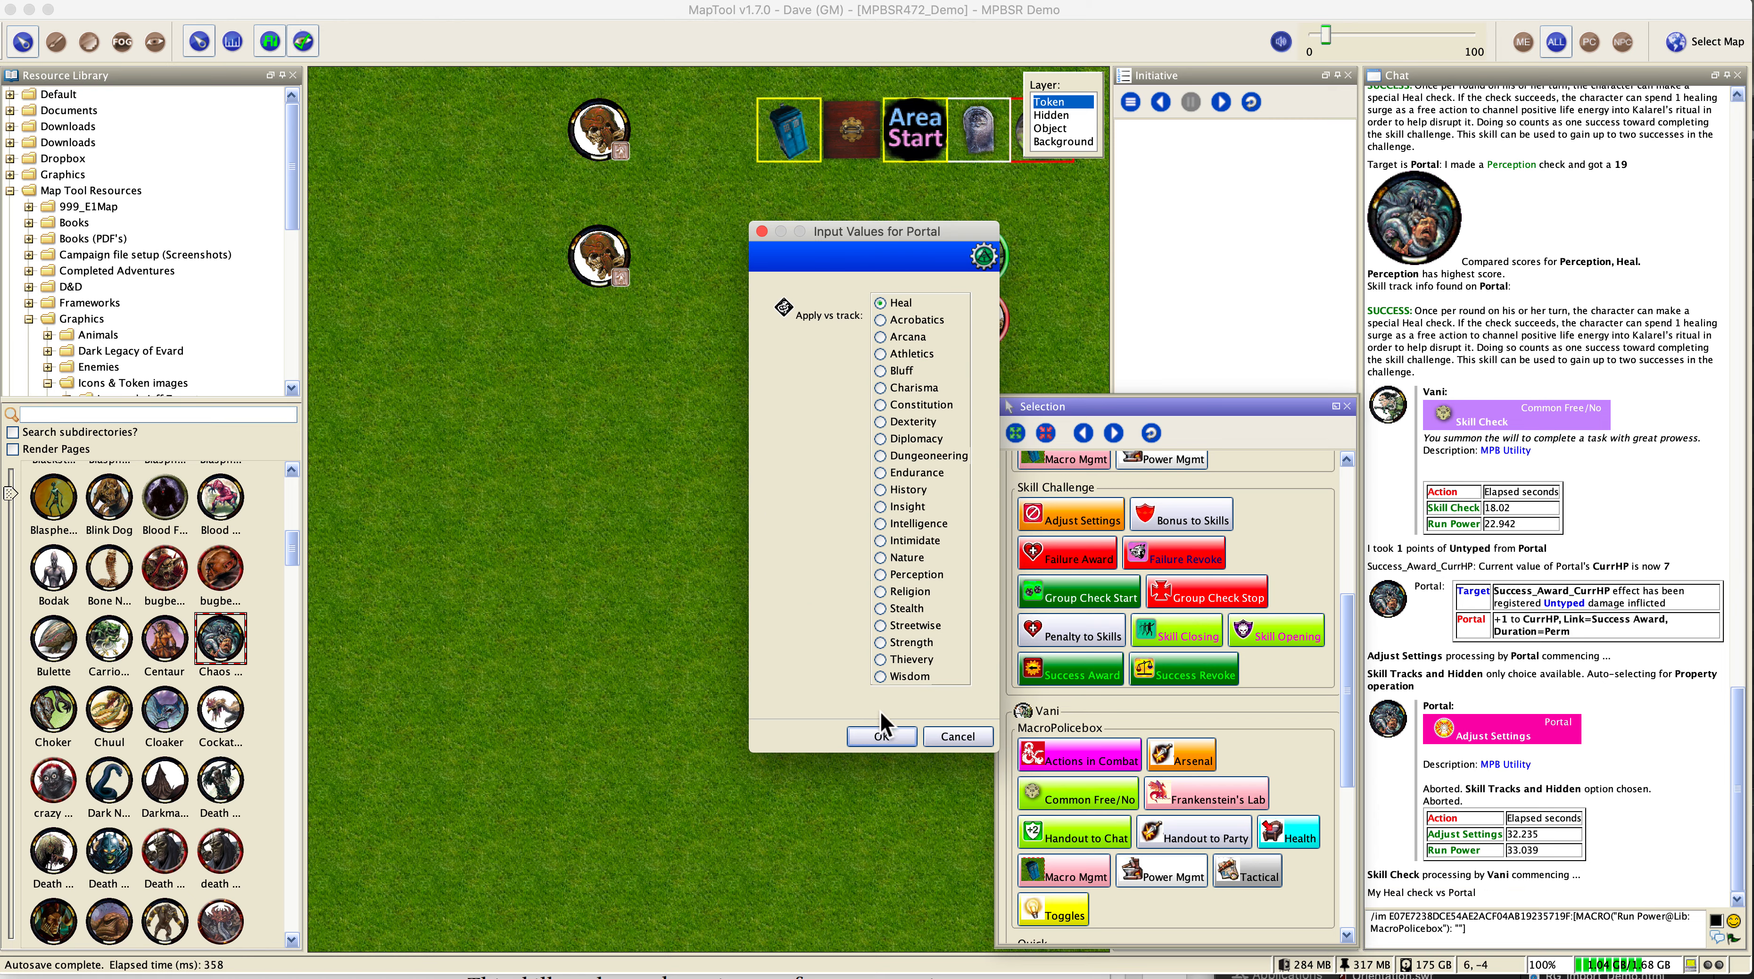
{"action": "left_click", "coordinate": [880, 735]}
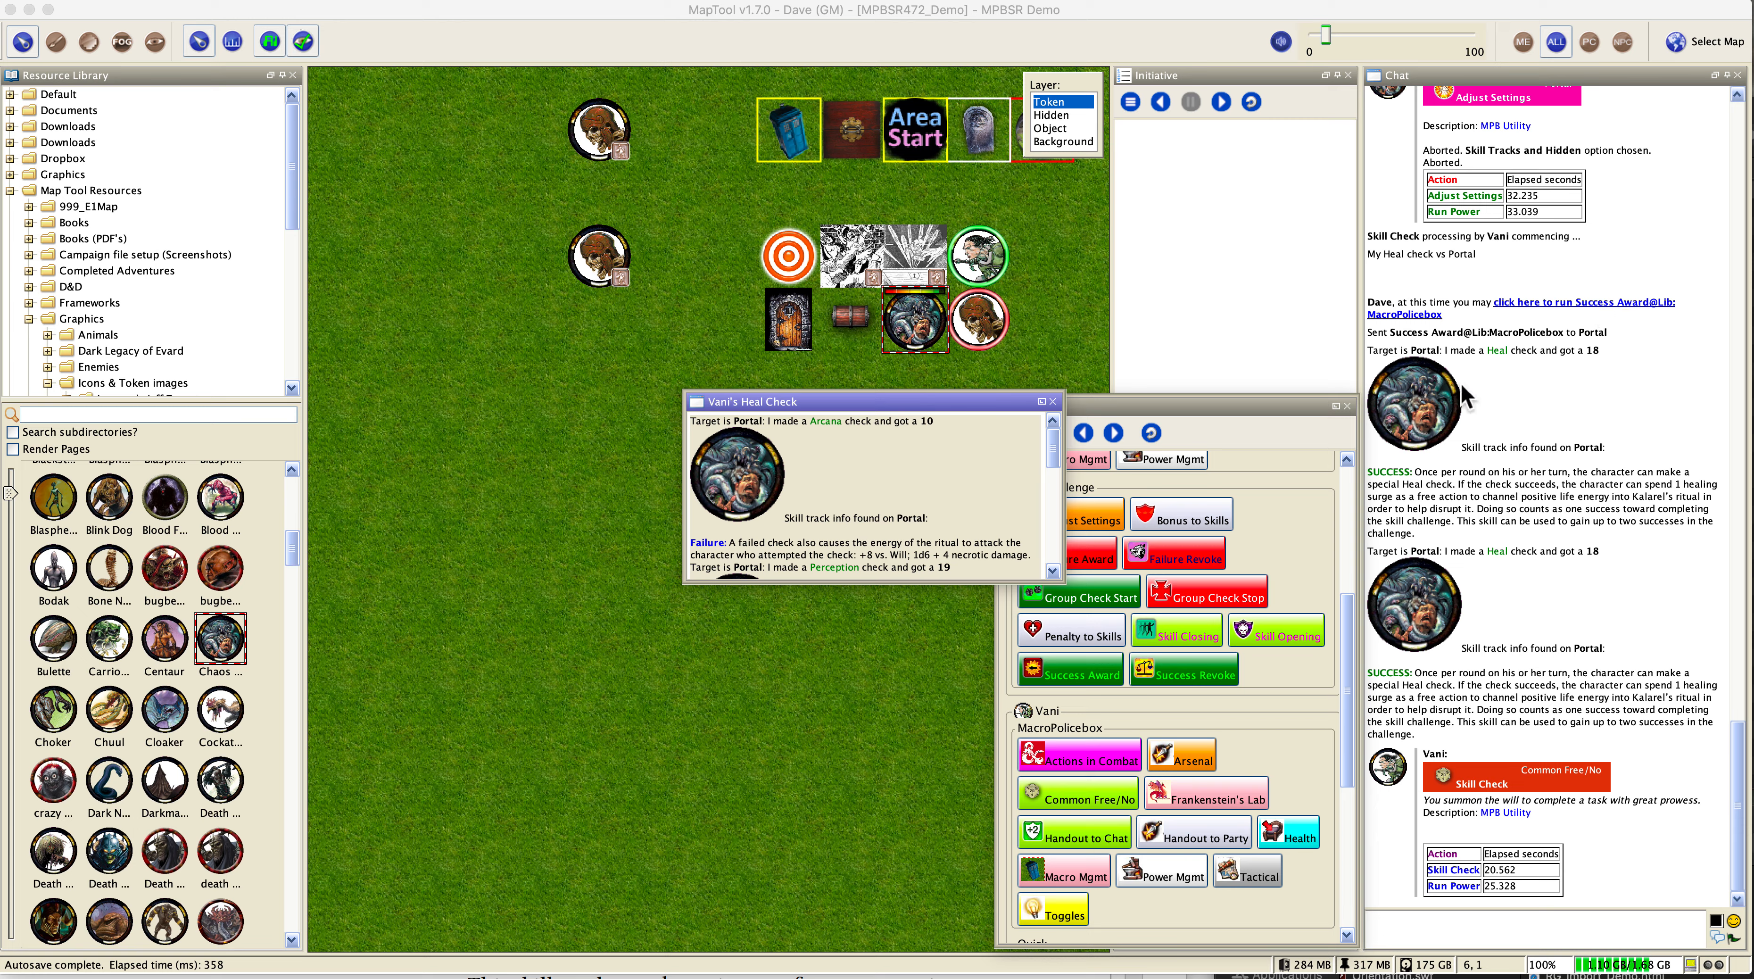
Step: Dismiss the Heal check's result window and run Success Award on Portal for the Heal check
{"action": "left_click", "coordinate": [1053, 401]}
{"action": "left_click", "coordinate": [1593, 304]}
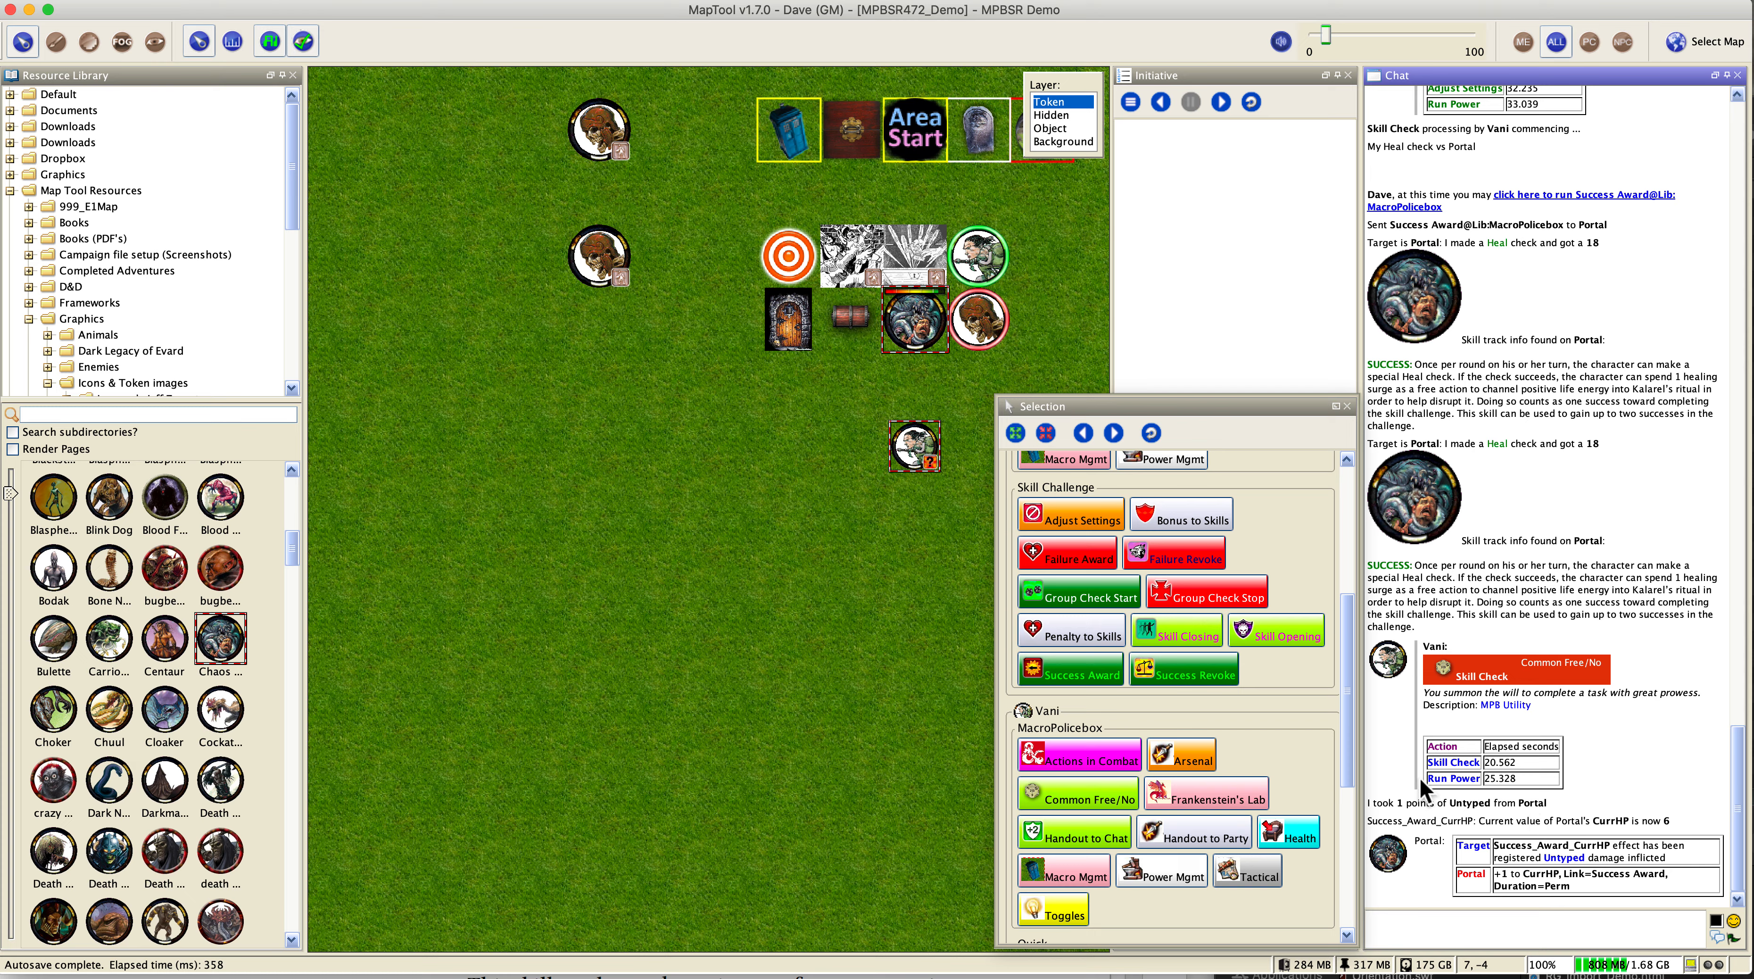
{"action": "mouse_move", "coordinate": [912, 322]}
Step: Review Portal's CurrHP, ActionPoints and Heal values after the Heal award through Adjust Settings, without resetting or saving changes
{"action": "left_click", "coordinate": [930, 347]}
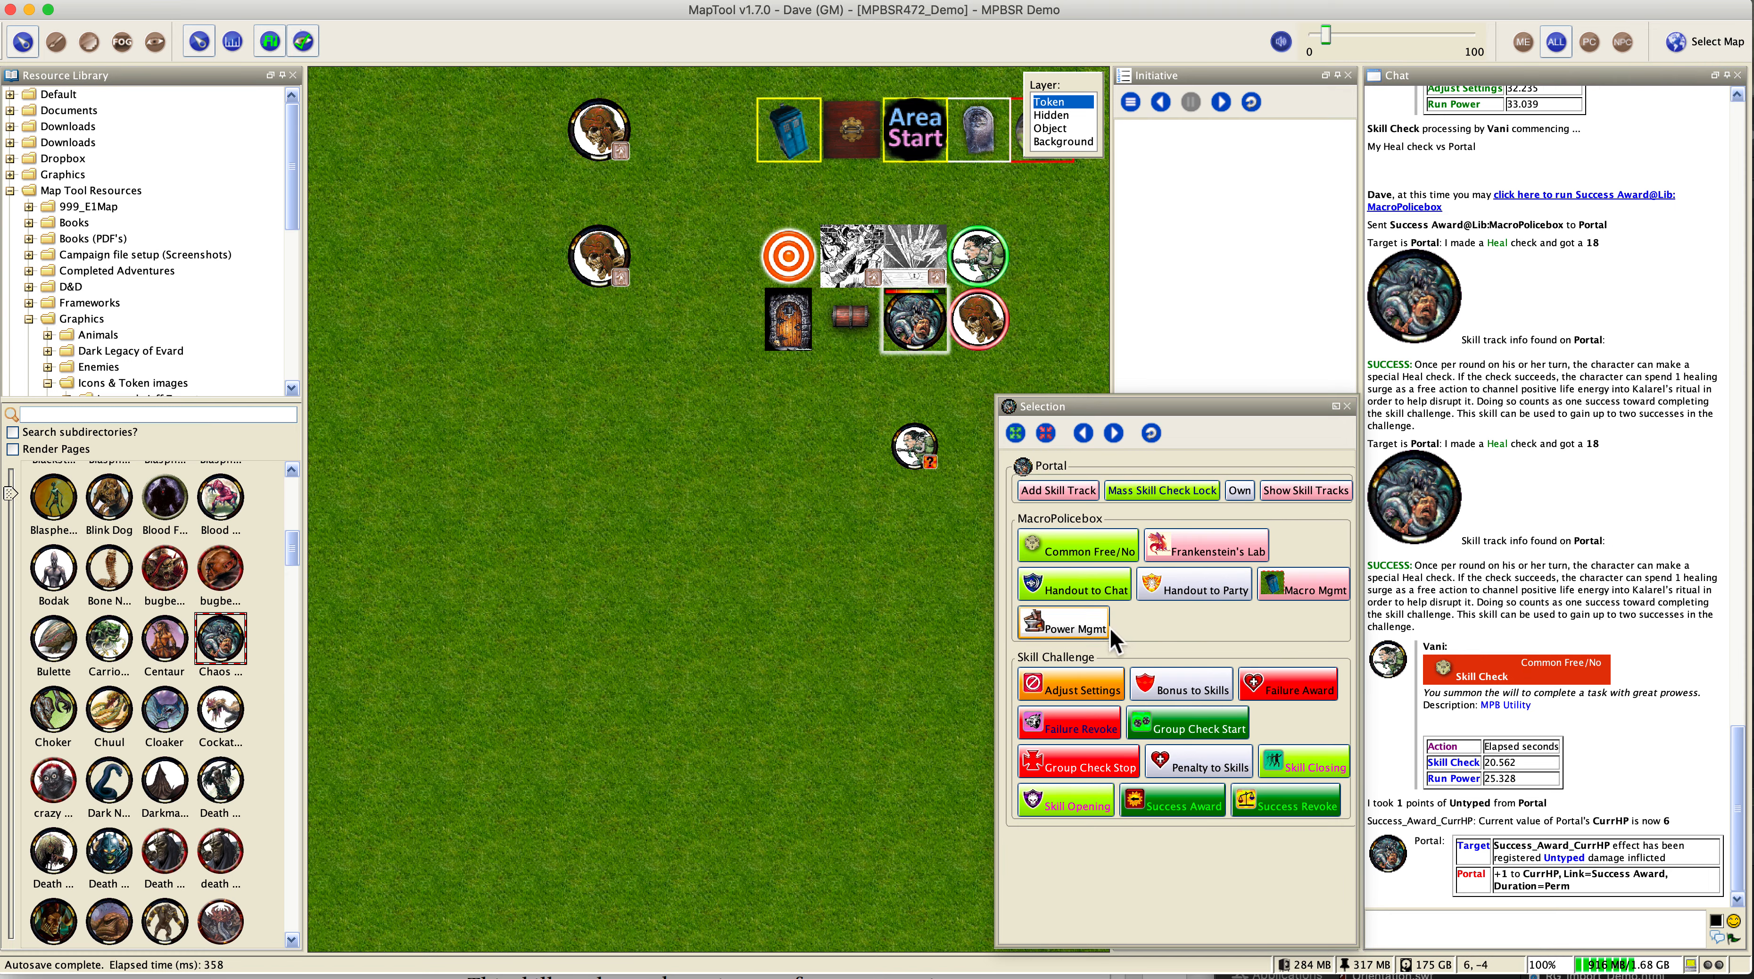
{"action": "left_click", "coordinate": [1075, 674]}
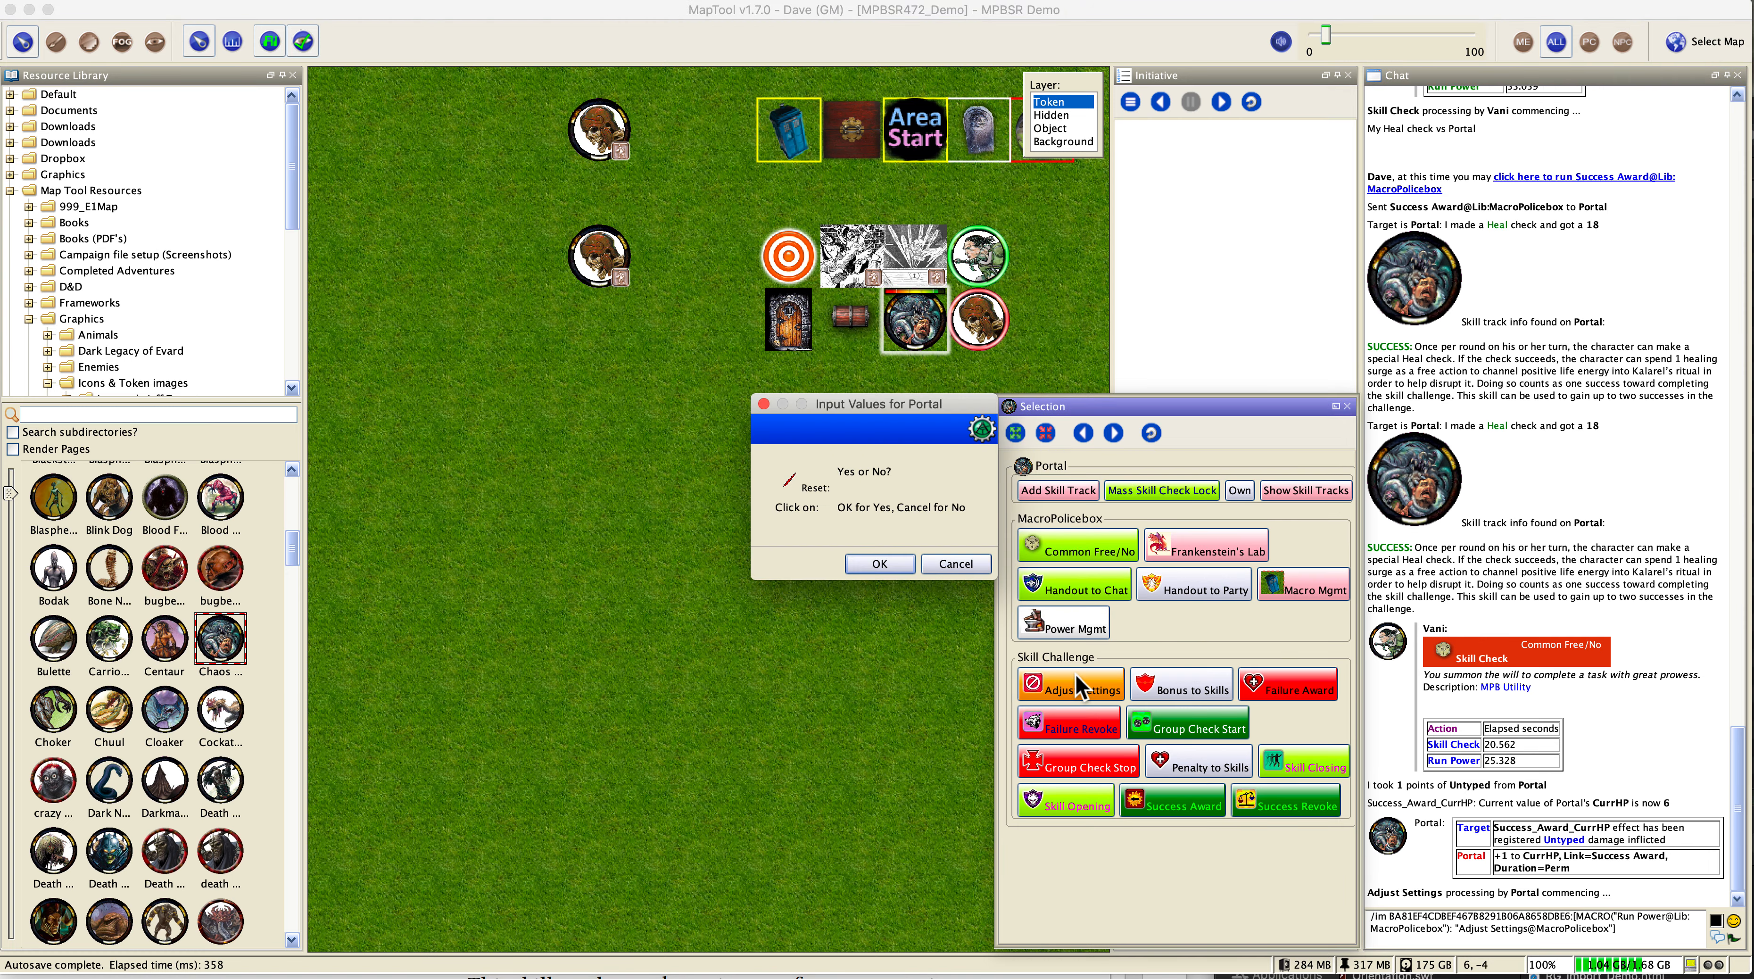
{"action": "left_click", "coordinate": [943, 567]}
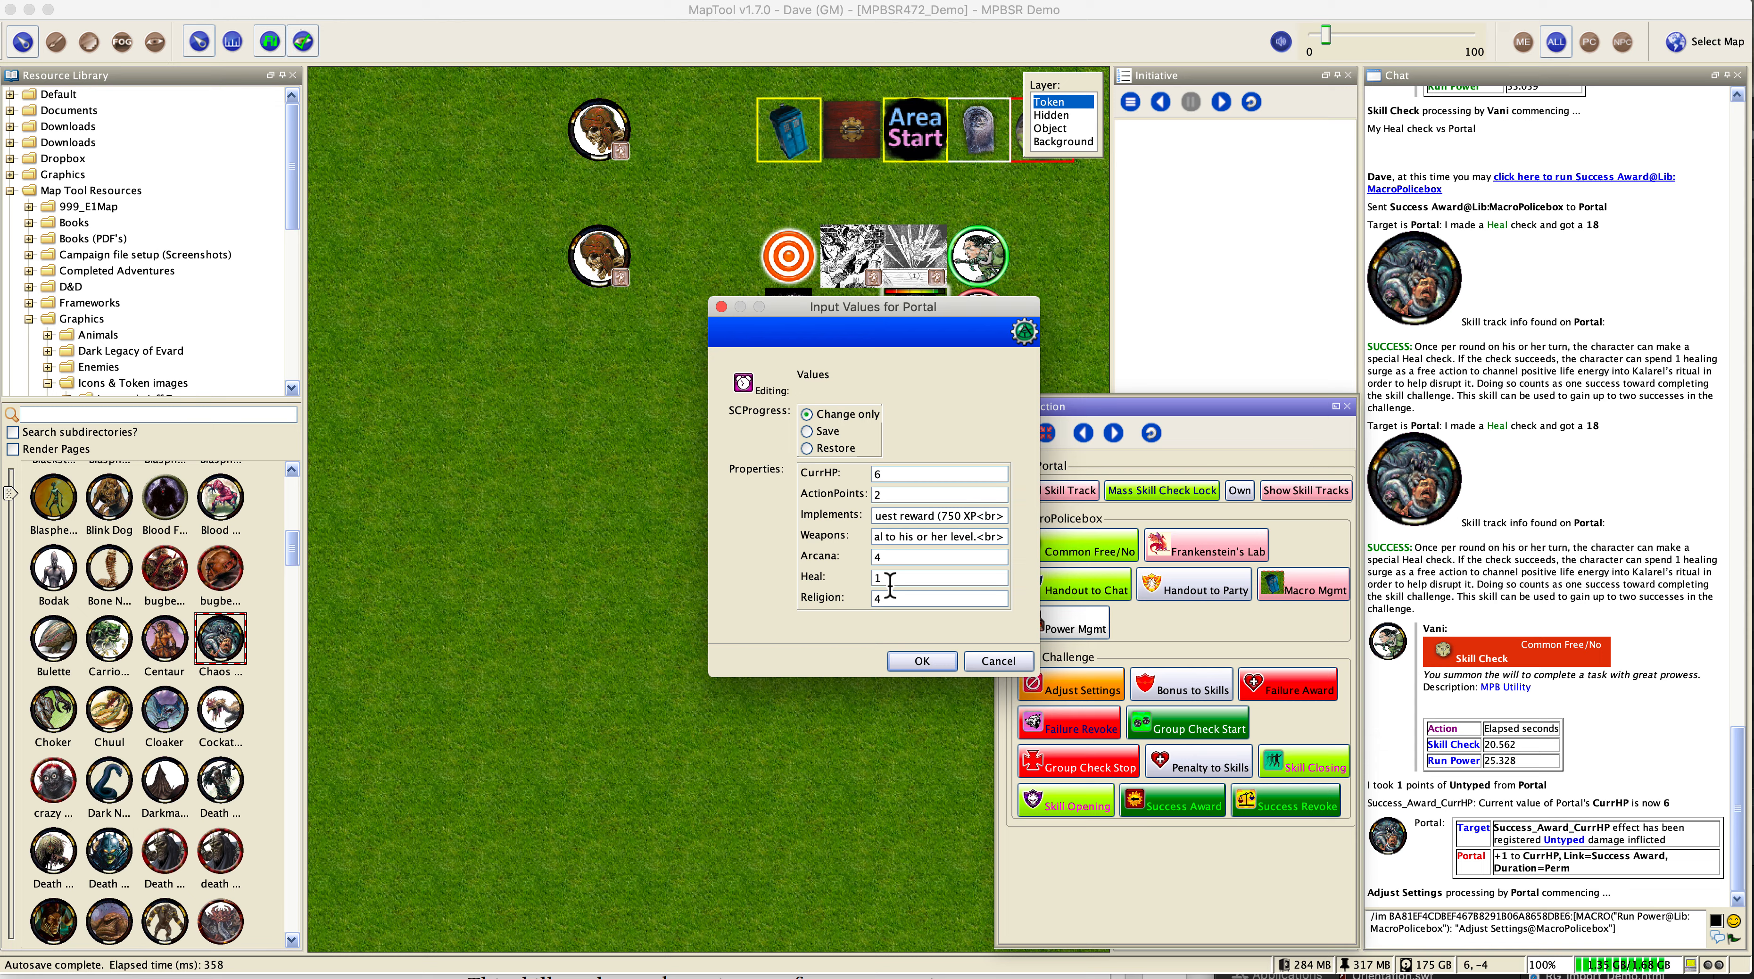
{"action": "left_click", "coordinate": [984, 666]}
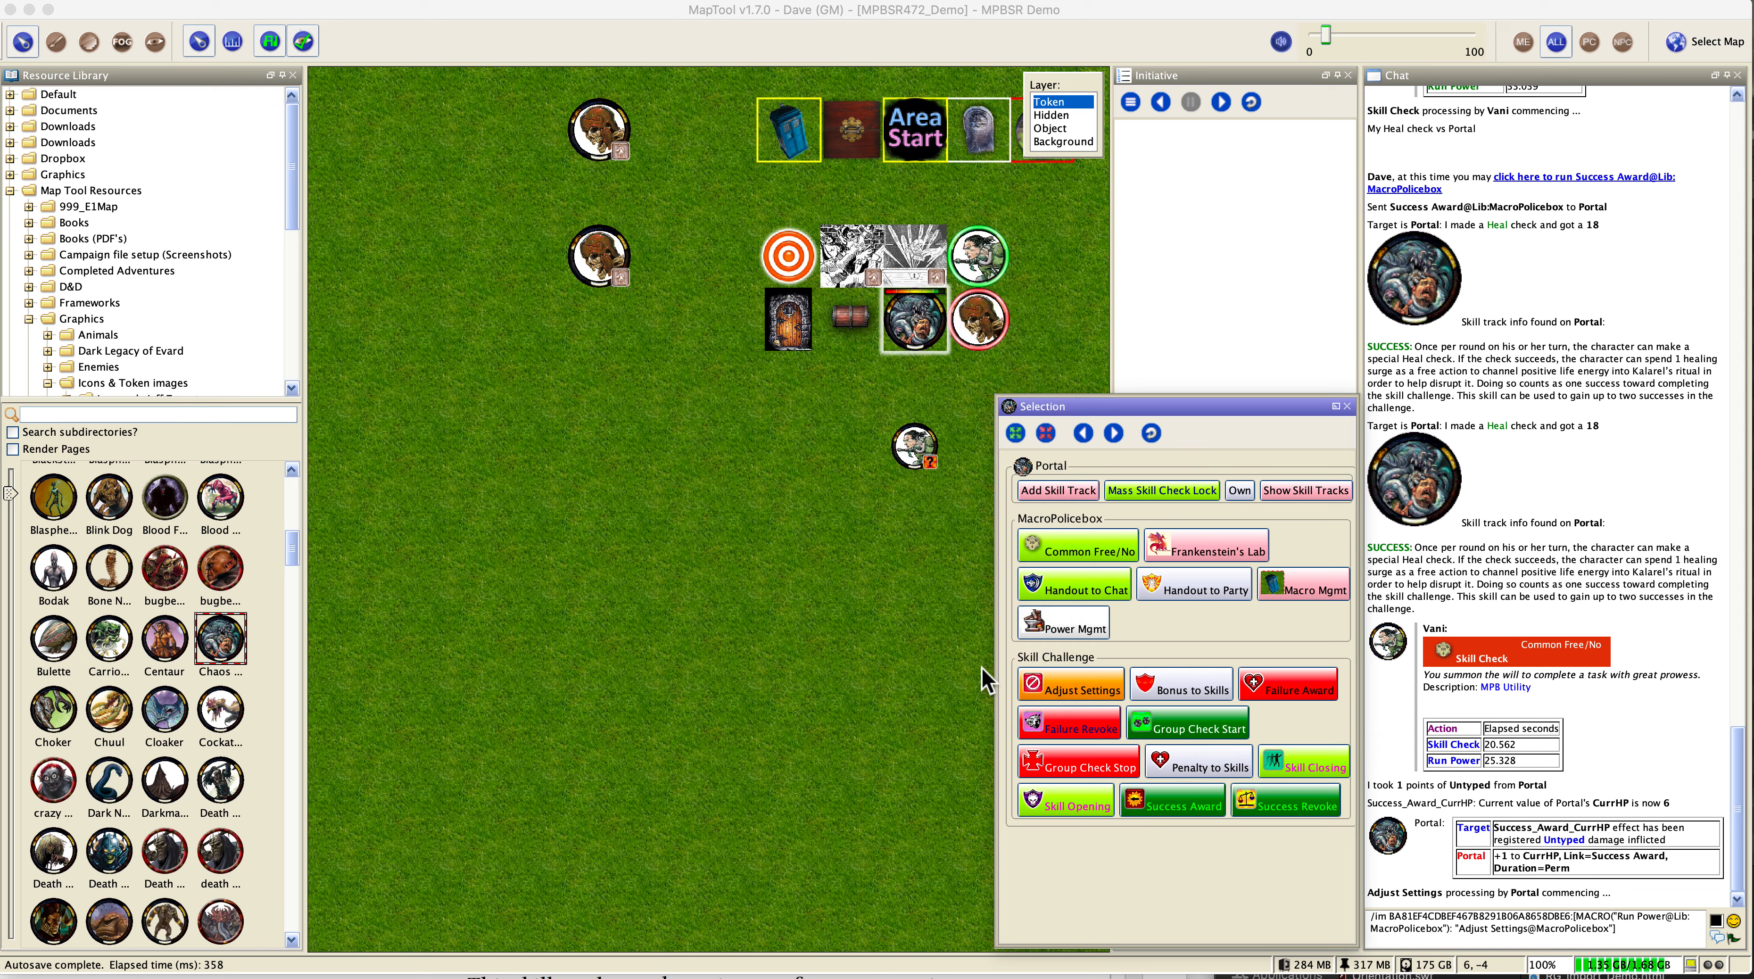
{"action": "left_click", "coordinate": [1032, 732]}
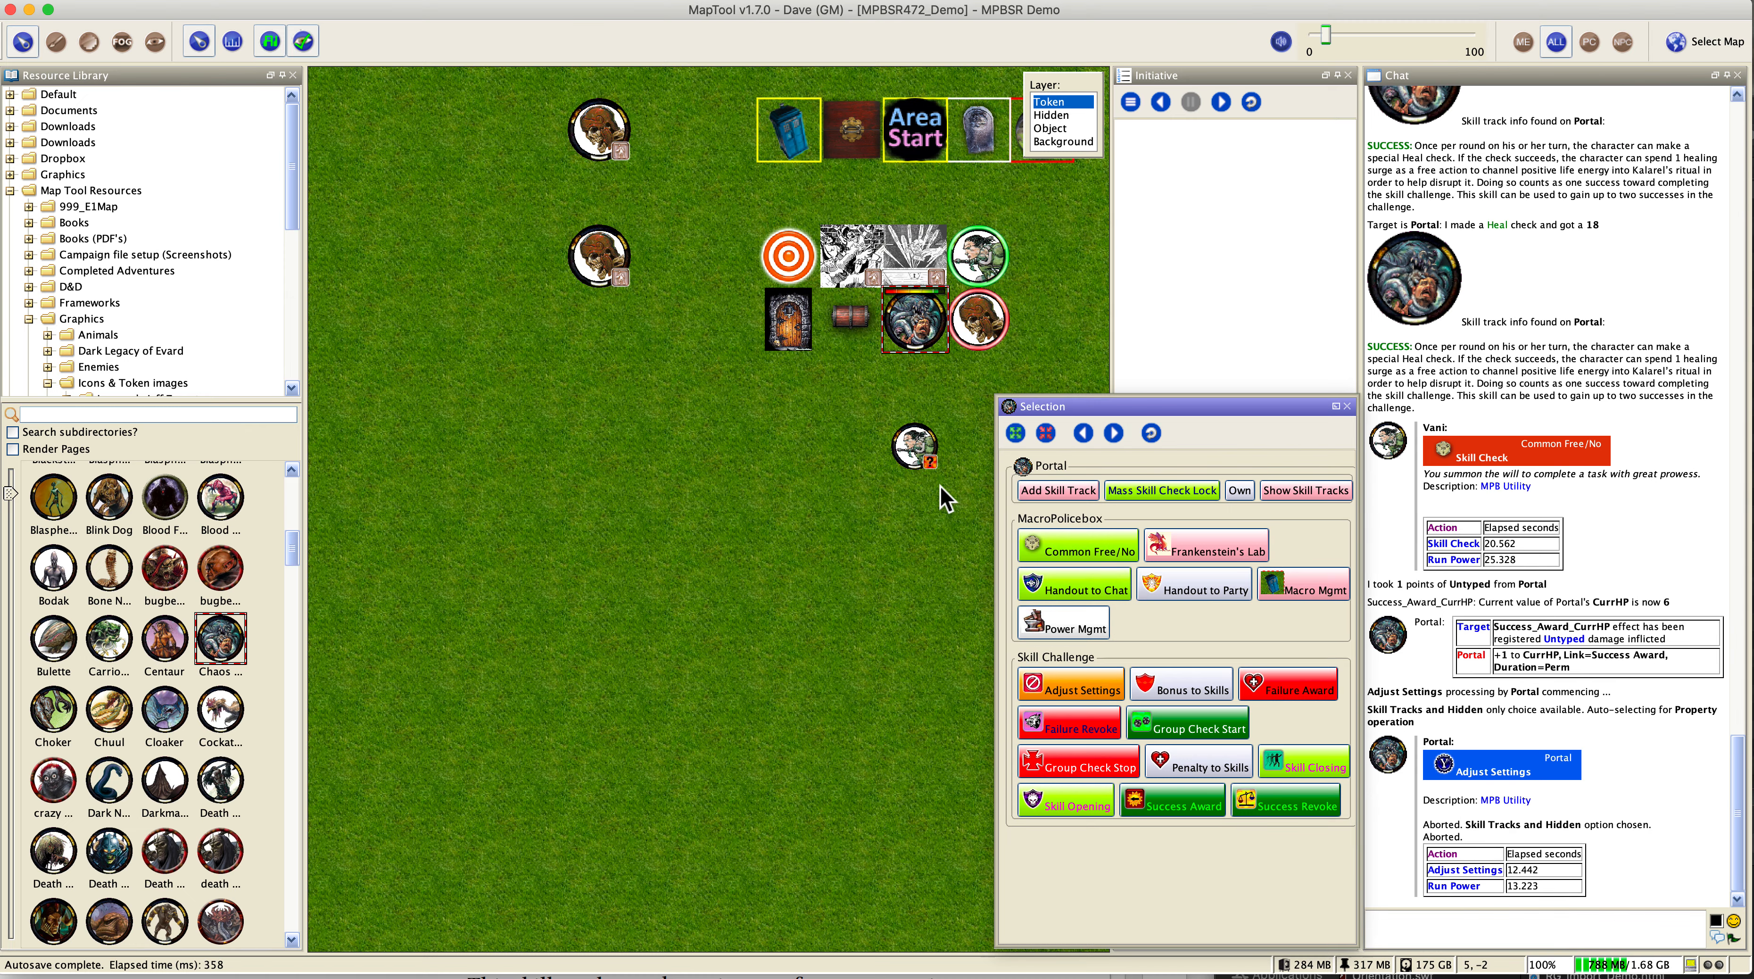
Step: Run Vani's Skill Check on Portal using Heal, with the 1d20 roll set to 17, and apply it to the Heal track
{"action": "left_click_drag", "start_coordinate": [945, 499], "coordinate": [904, 318]}
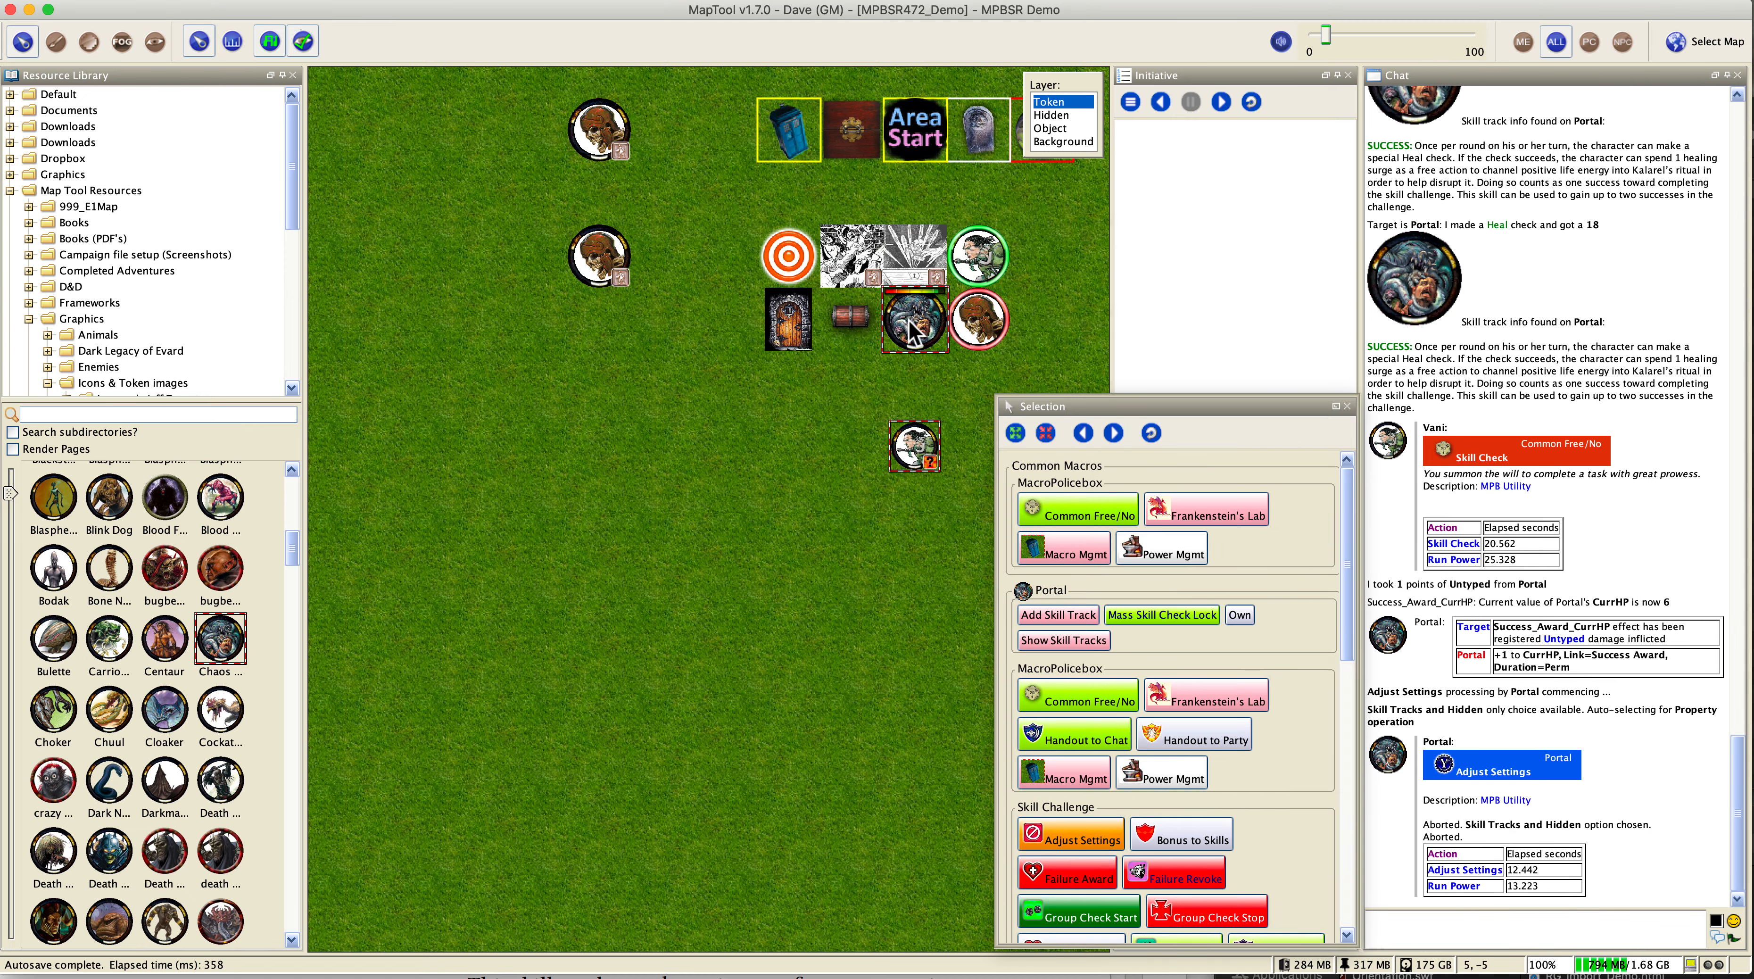
{"action": "left_click", "coordinate": [1086, 615]}
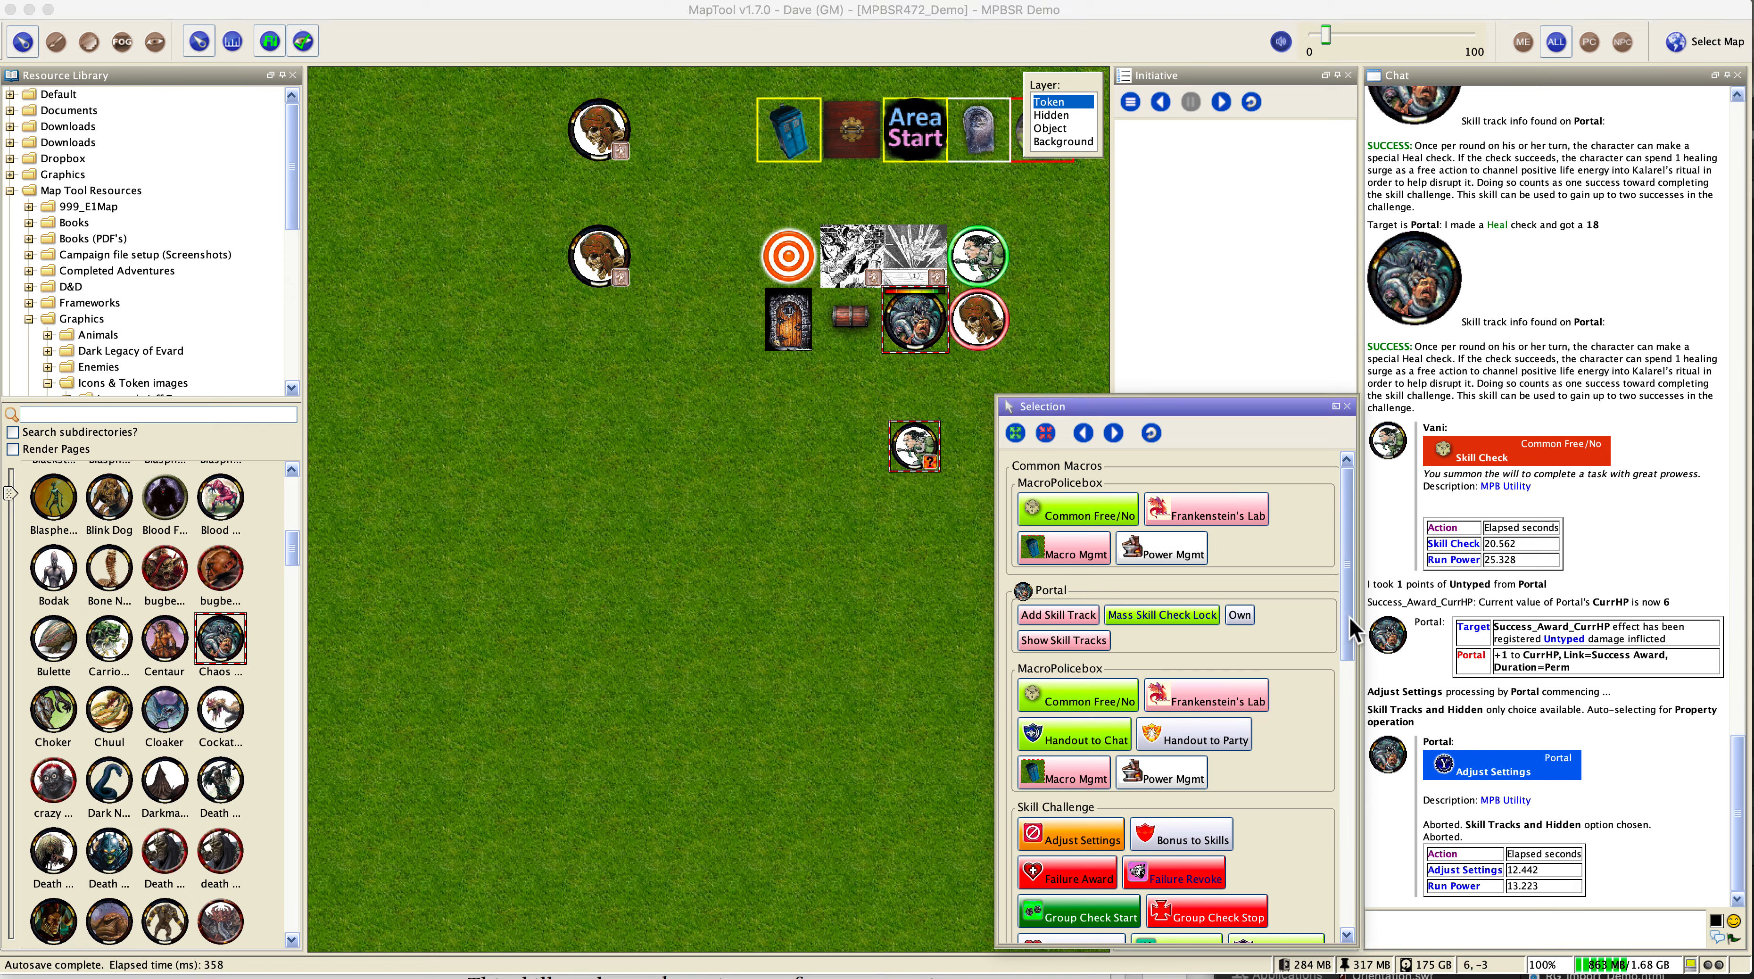
{"action": "left_click_drag", "start_coordinate": [1350, 618], "coordinate": [1367, 783]}
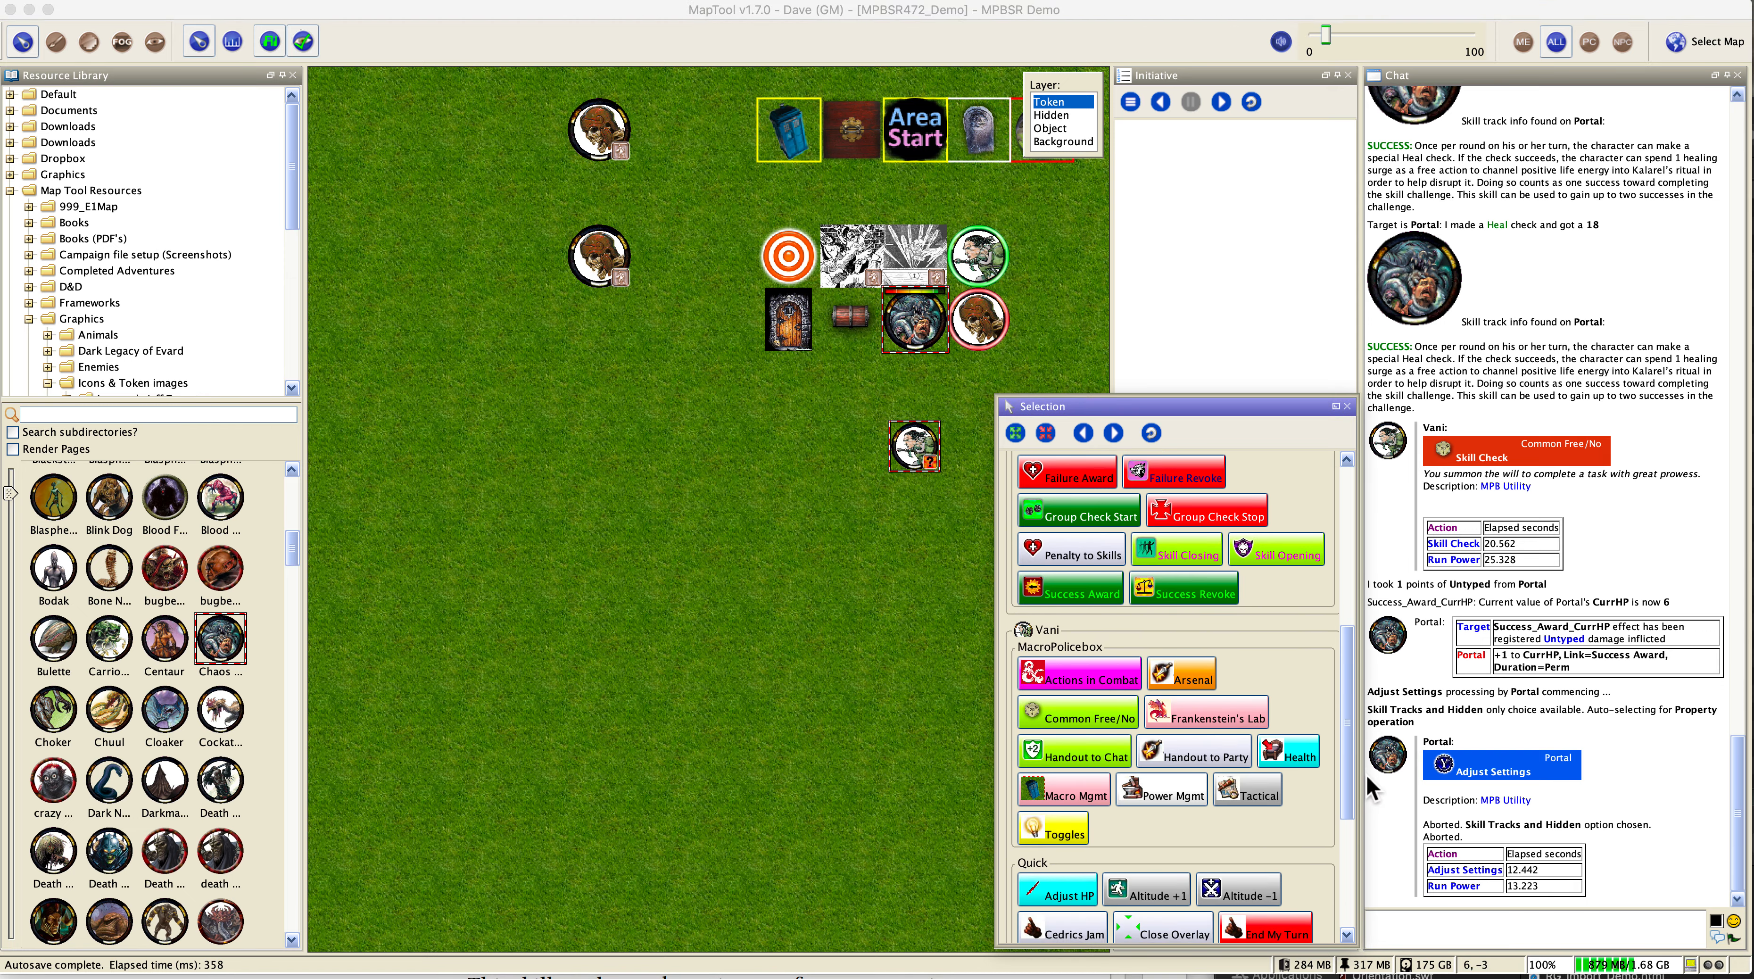
{"action": "left_click", "coordinate": [1104, 725]}
{"action": "left_click", "coordinate": [1007, 482]}
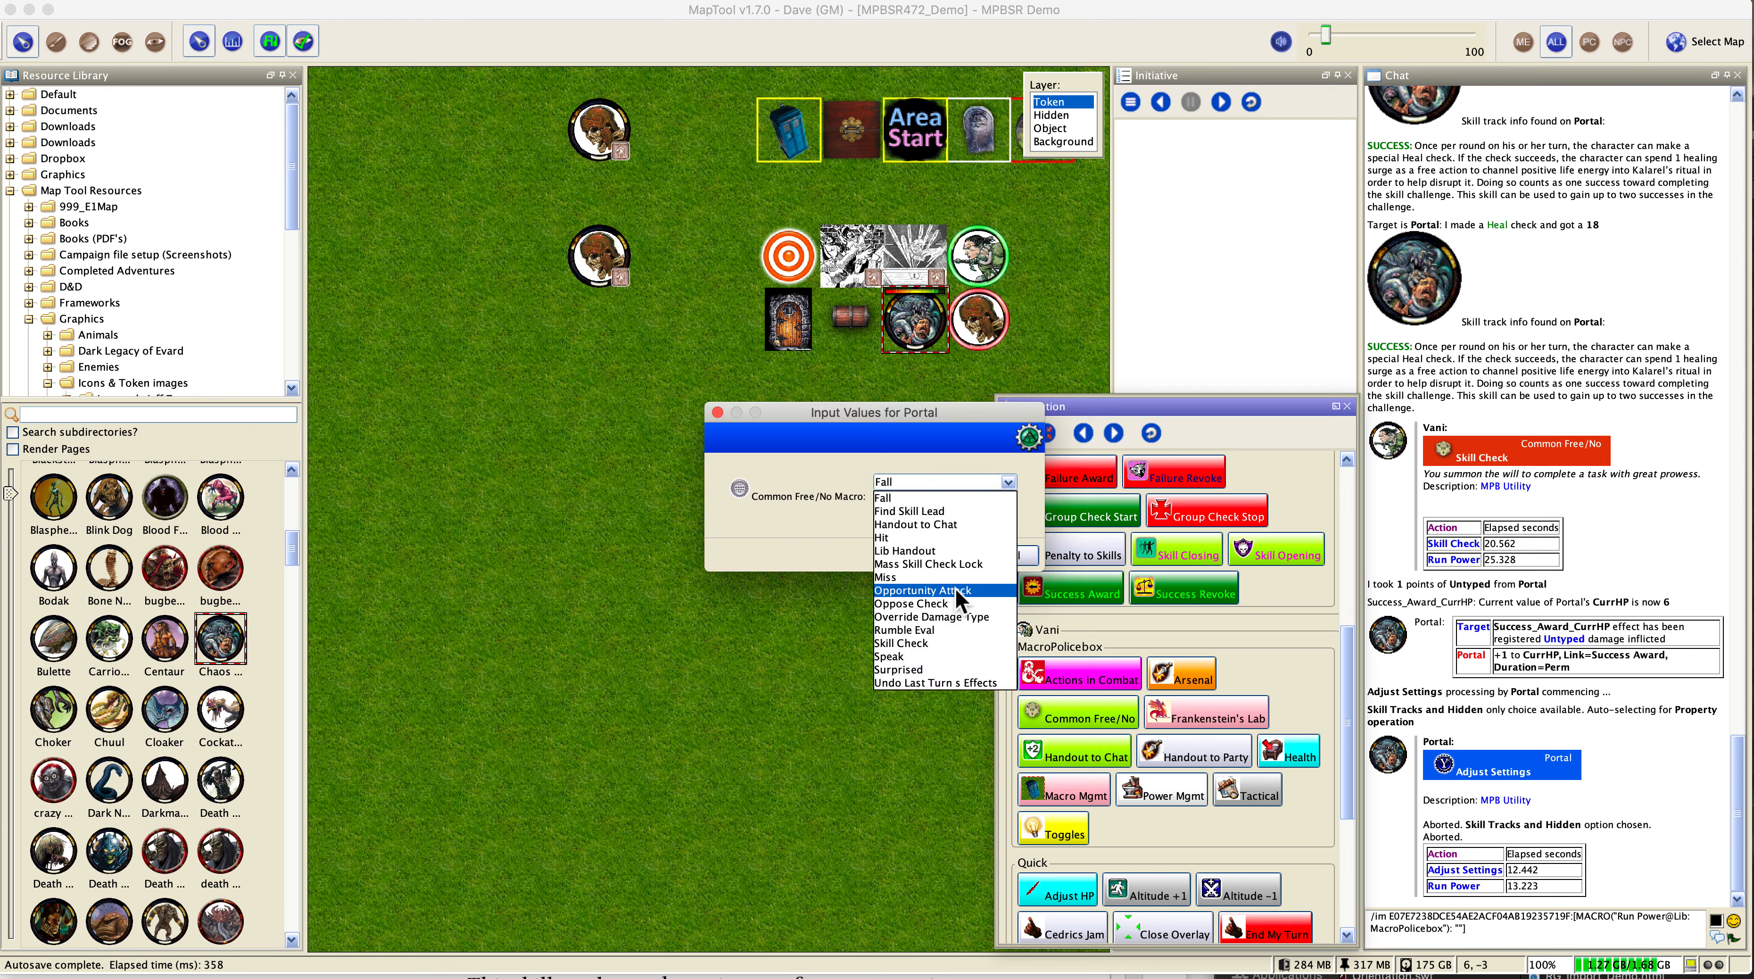
{"action": "left_click", "coordinate": [955, 643]}
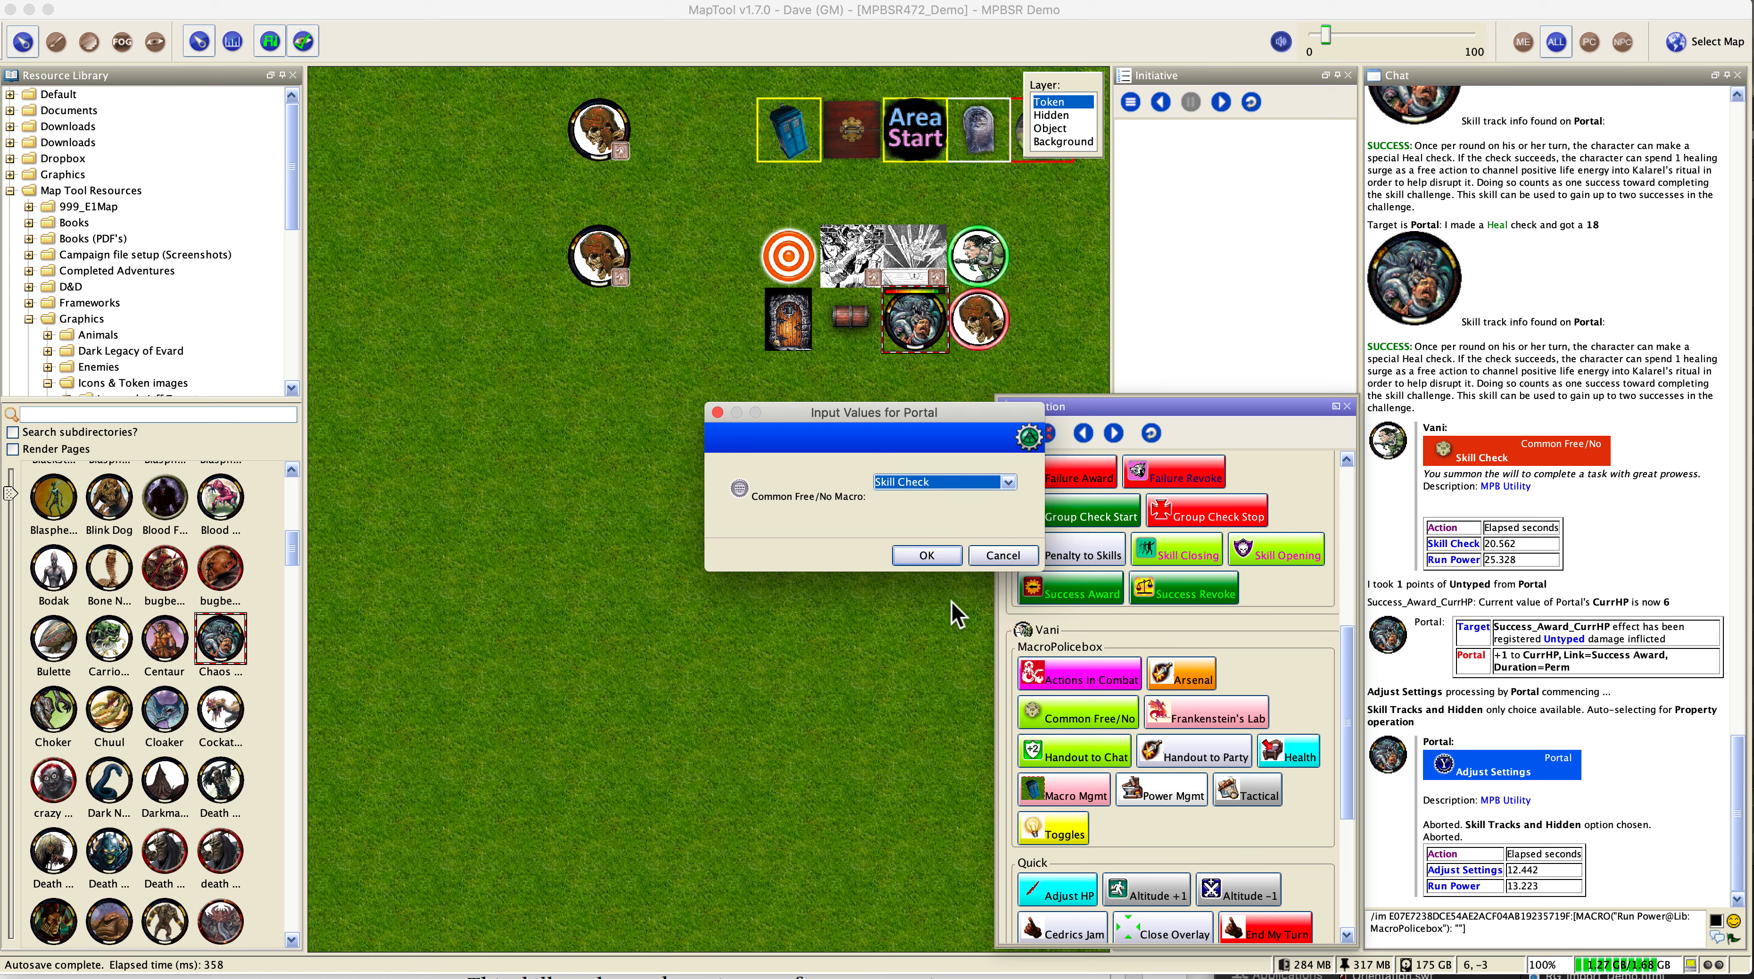
{"action": "left_click", "coordinate": [951, 558]}
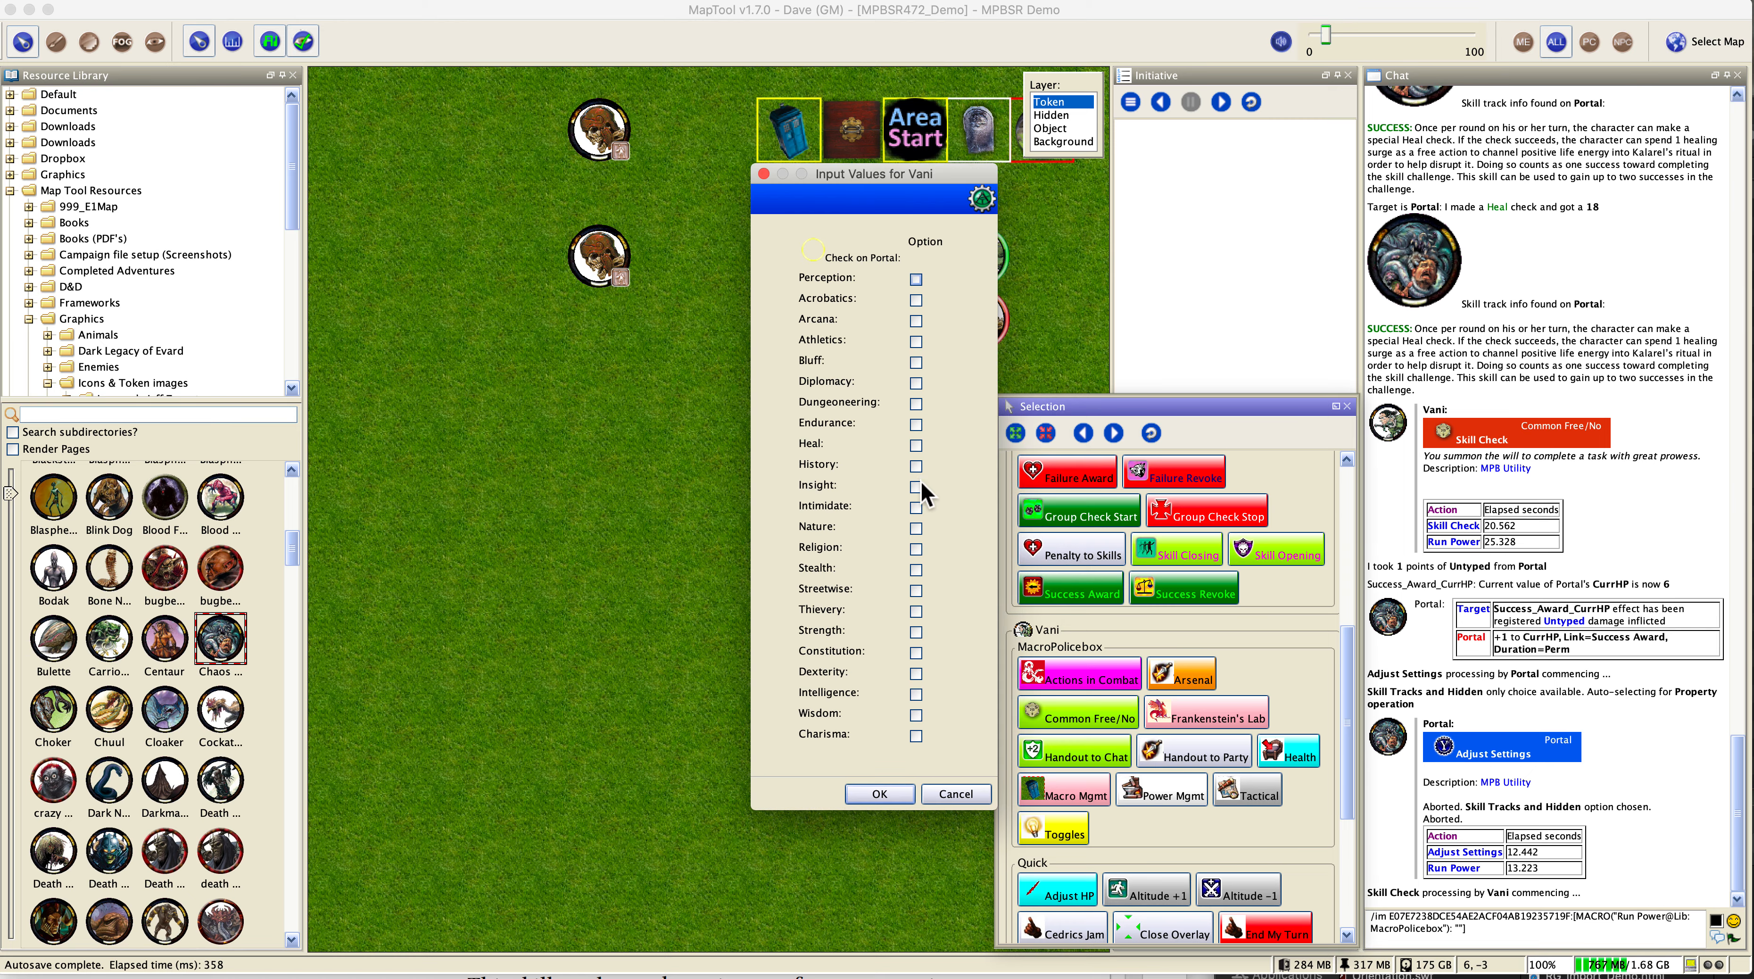
{"action": "left_click", "coordinate": [917, 446]}
{"action": "left_click", "coordinate": [883, 797]}
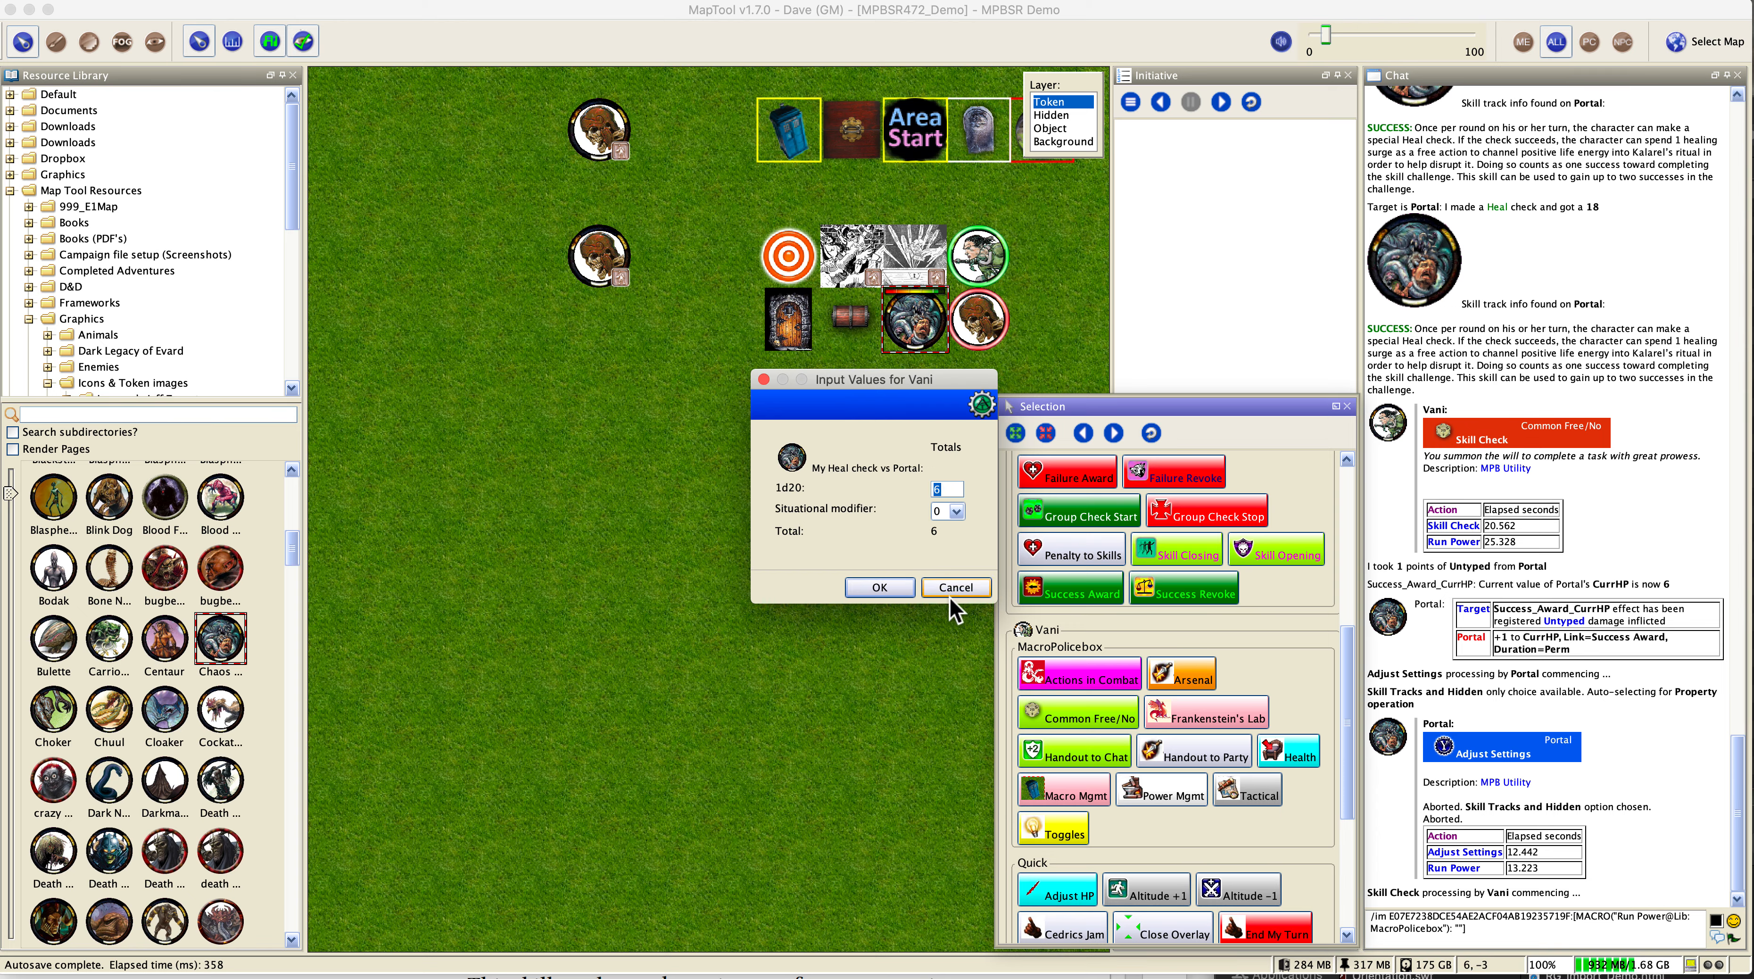
{"action": "type", "text": "17"}
{"action": "left_click", "coordinate": [894, 586]}
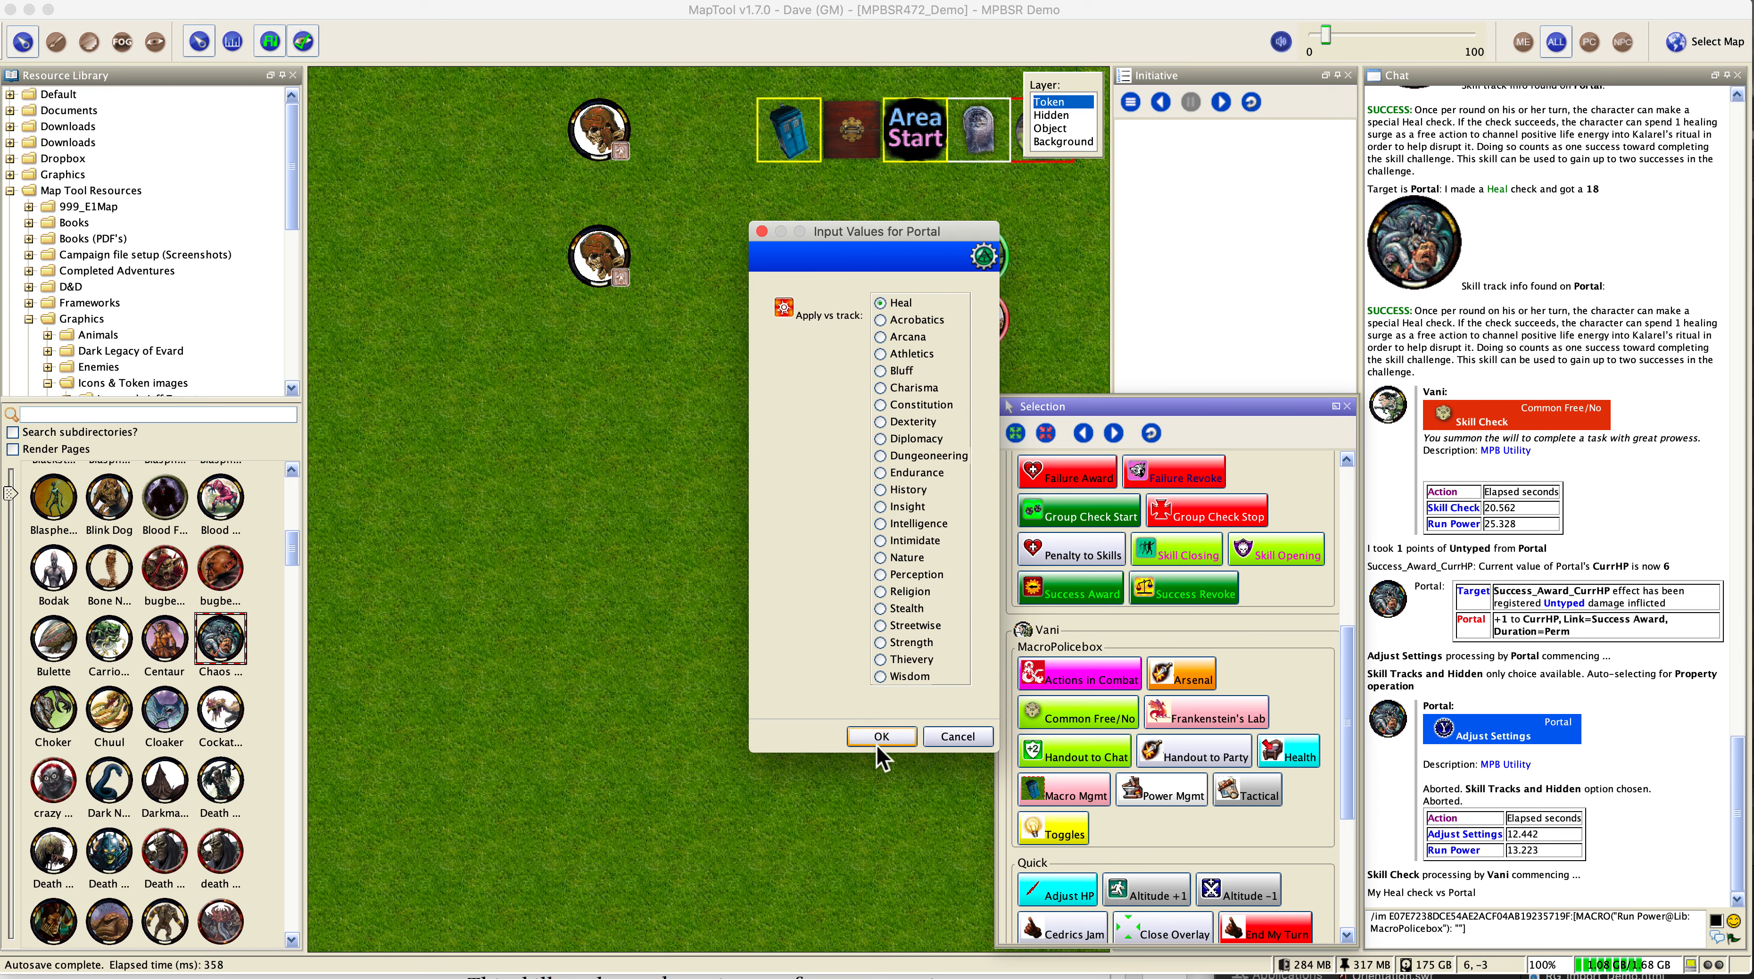
{"action": "left_click", "coordinate": [879, 744]}
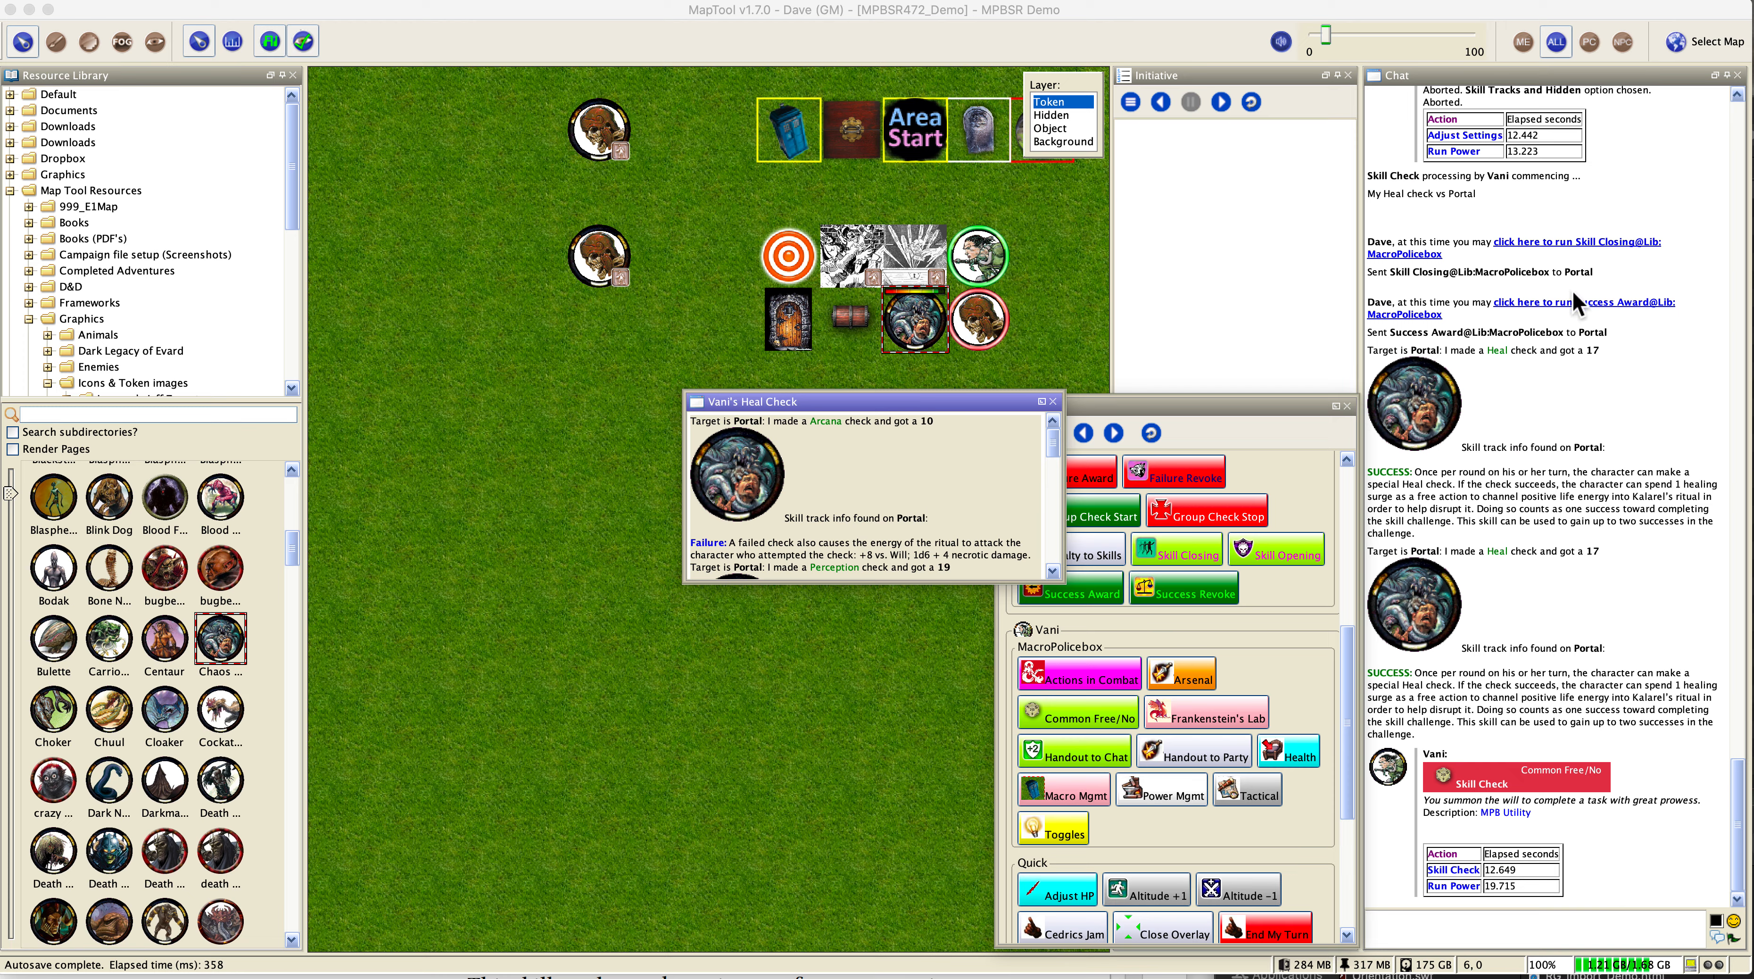
Step: Run Success Award and Skill Closing on Portal for the second Heal check, and dismiss the check's result window
{"action": "left_click", "coordinate": [1564, 306]}
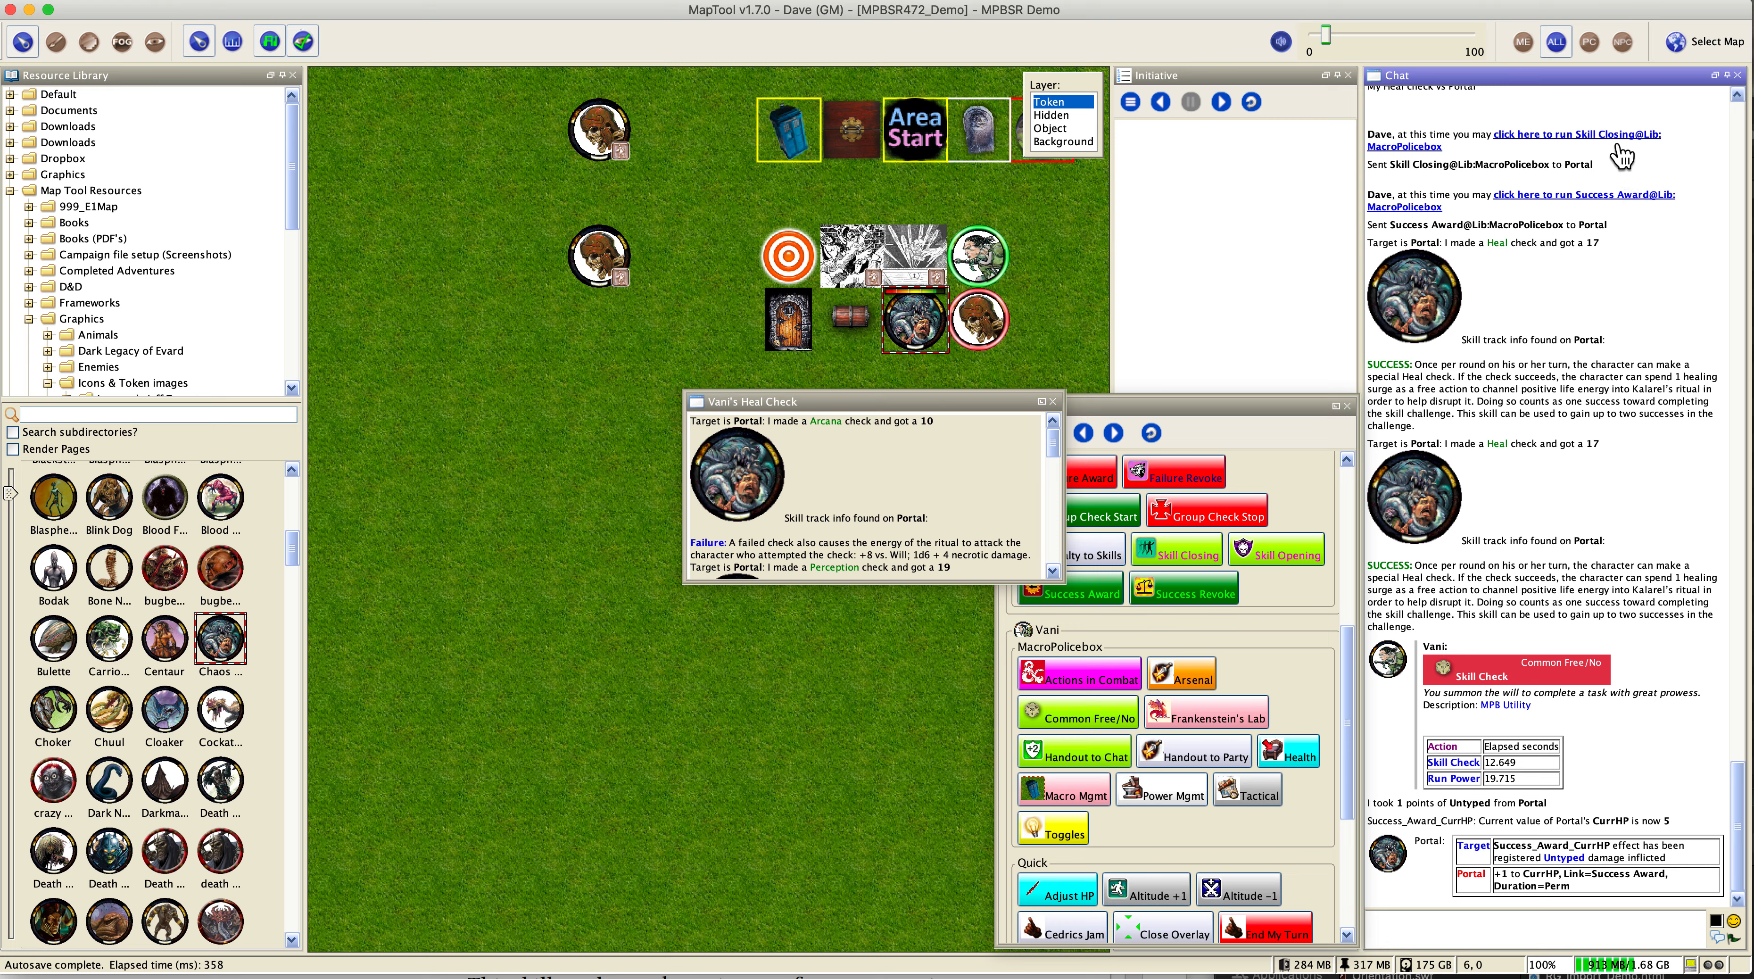
{"action": "mouse_move", "coordinate": [1622, 157]}
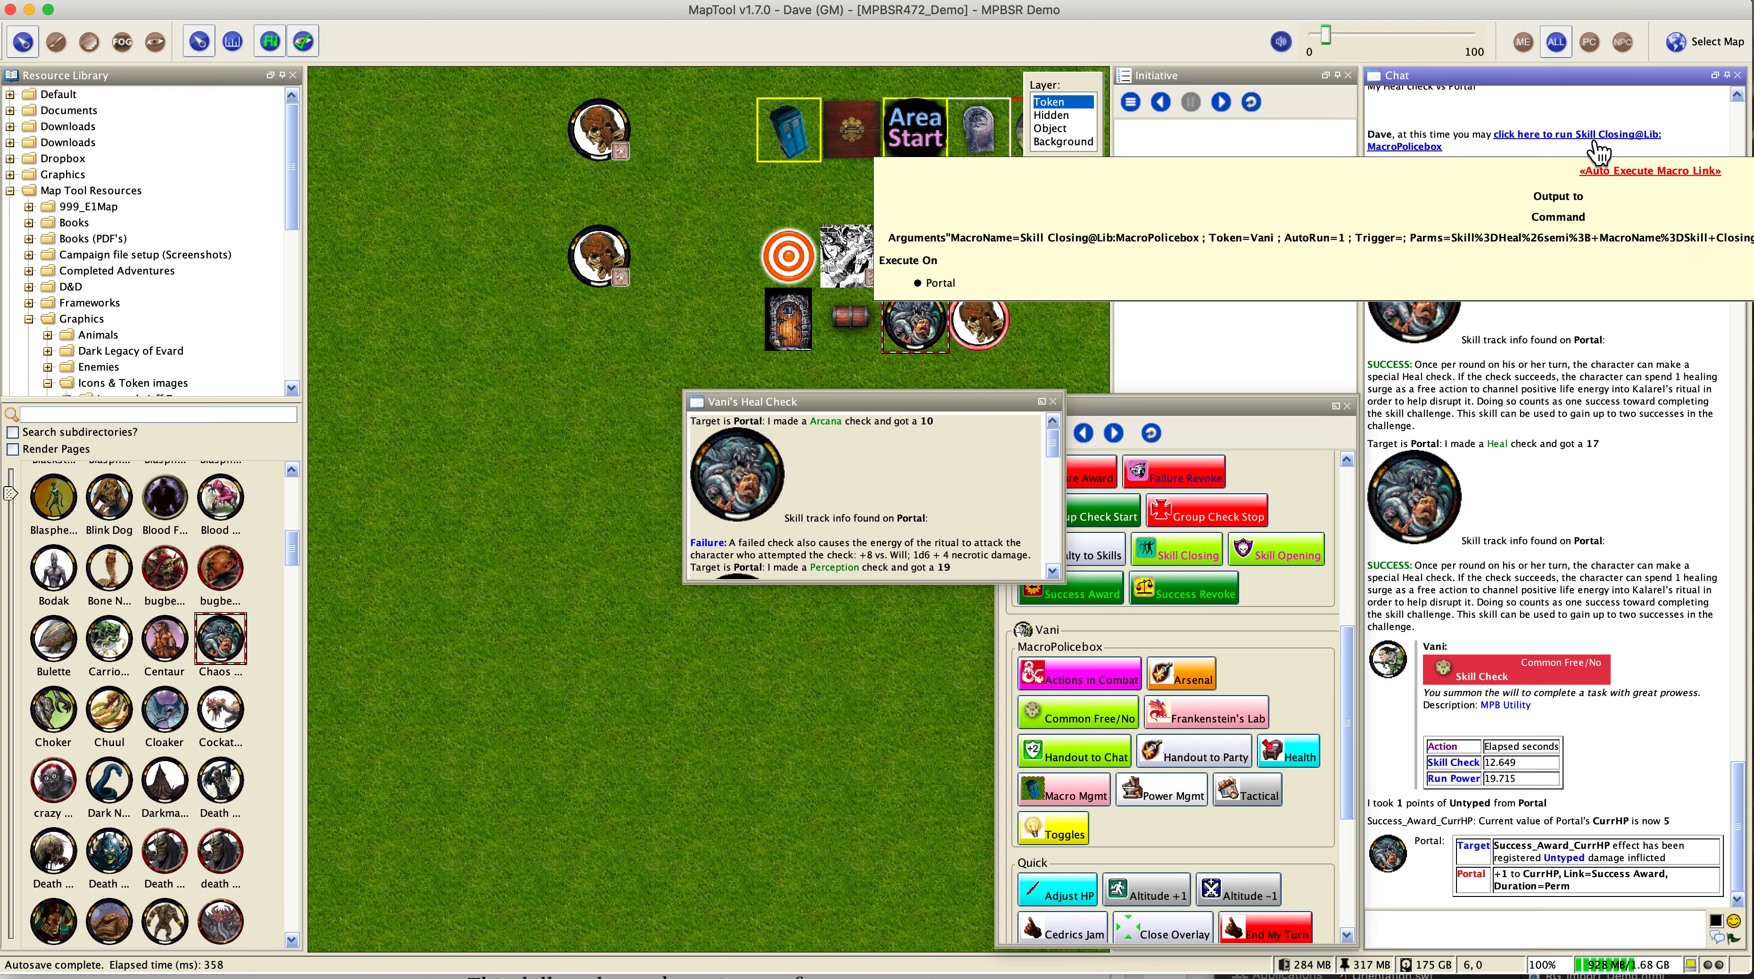
{"action": "left_click", "coordinate": [1594, 141]}
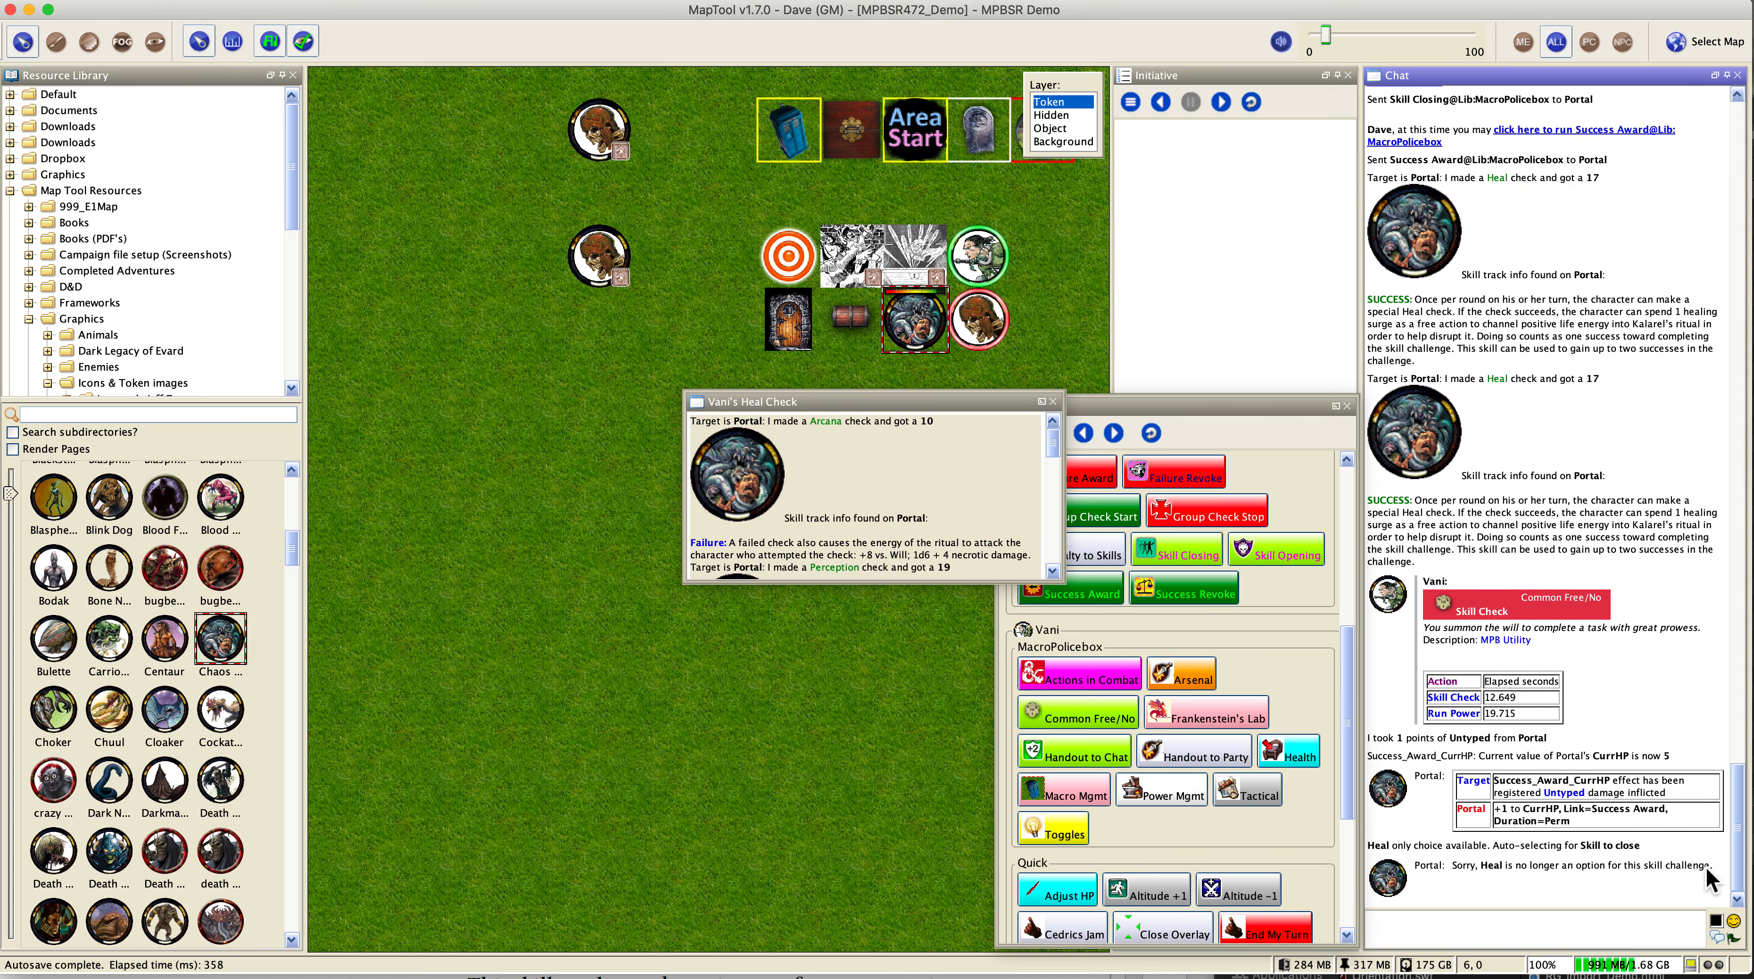
{"action": "left_click", "coordinate": [1053, 401]}
{"action": "mouse_move", "coordinate": [921, 343]}
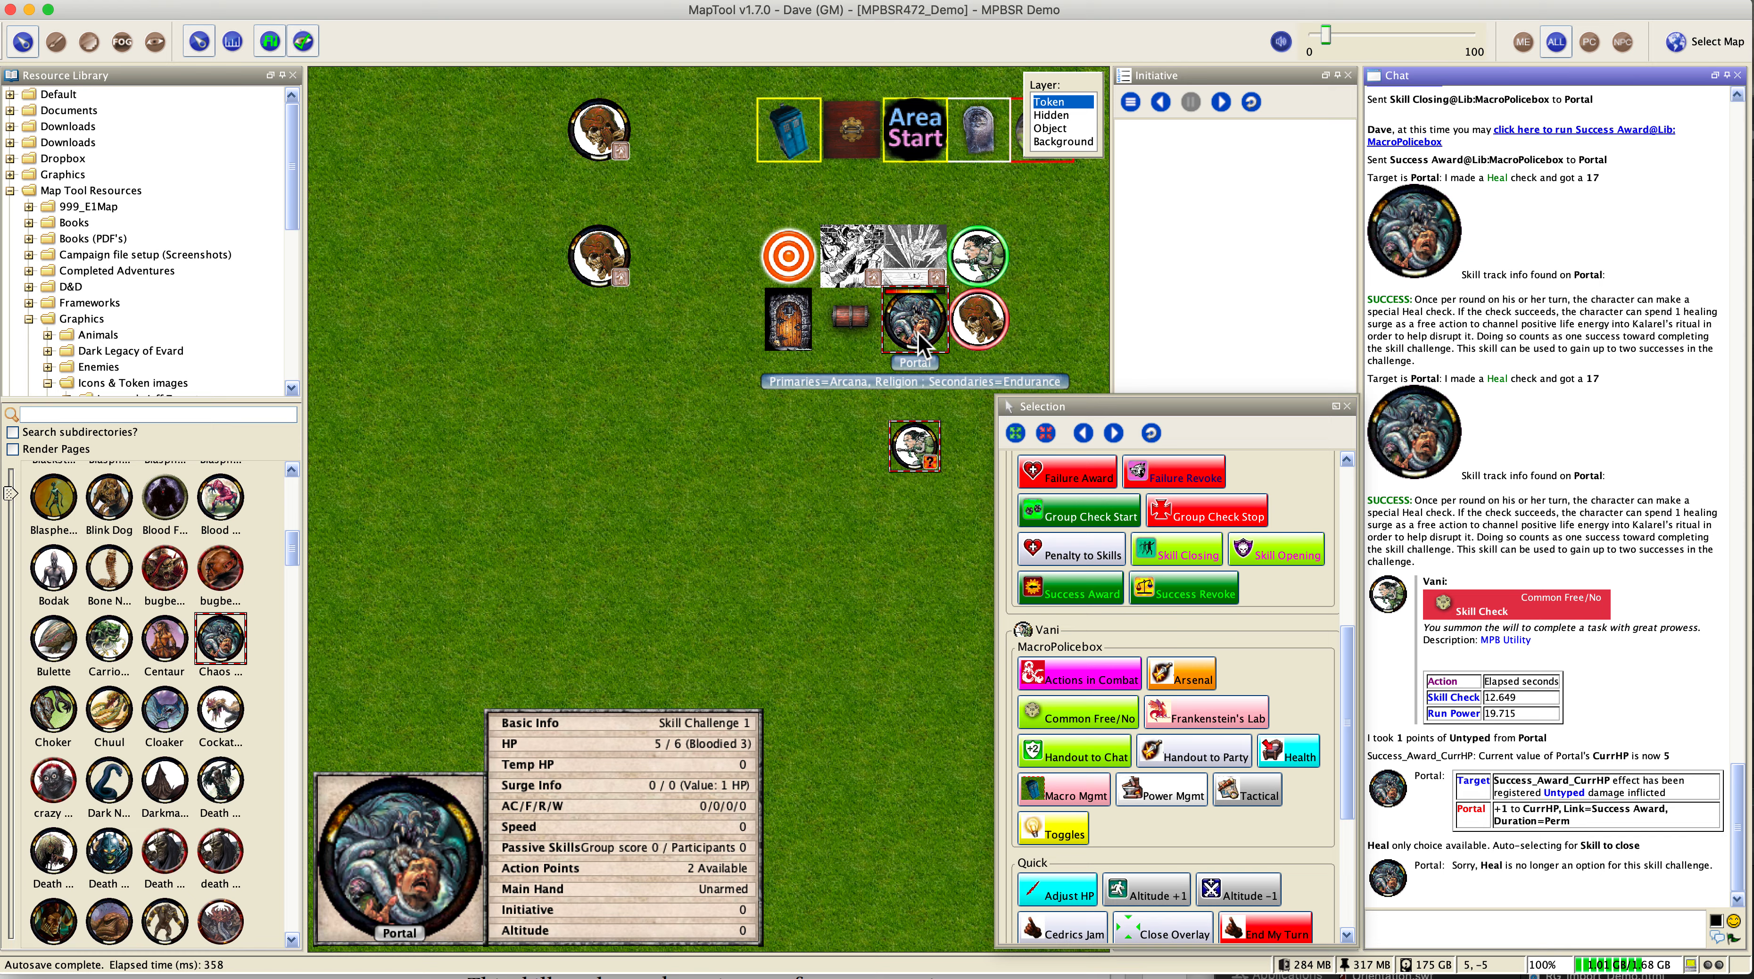
Step: Consult the primary skills in the PDF and run Vani's Religion check on Portal with the rolled value, applied to the Religion track
{"action": "mouse_move", "coordinate": [925, 473]}
{"action": "mouse_move", "coordinate": [922, 435]}
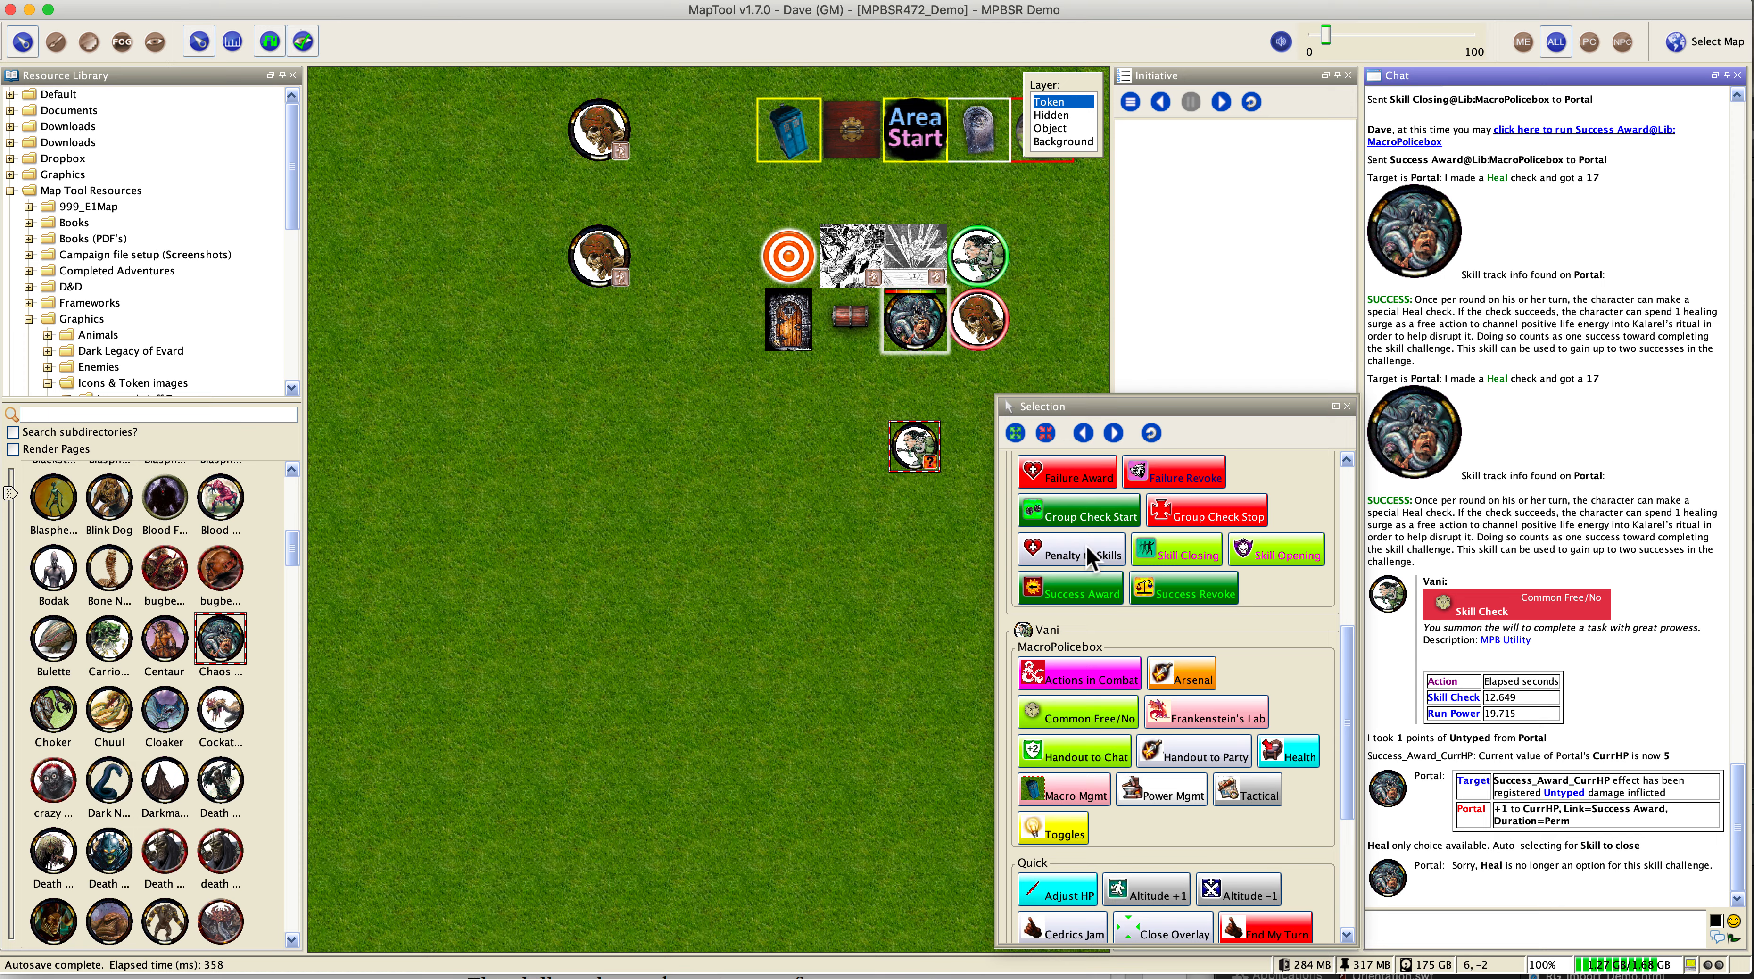
{"action": "left_click", "coordinate": [1121, 719]}
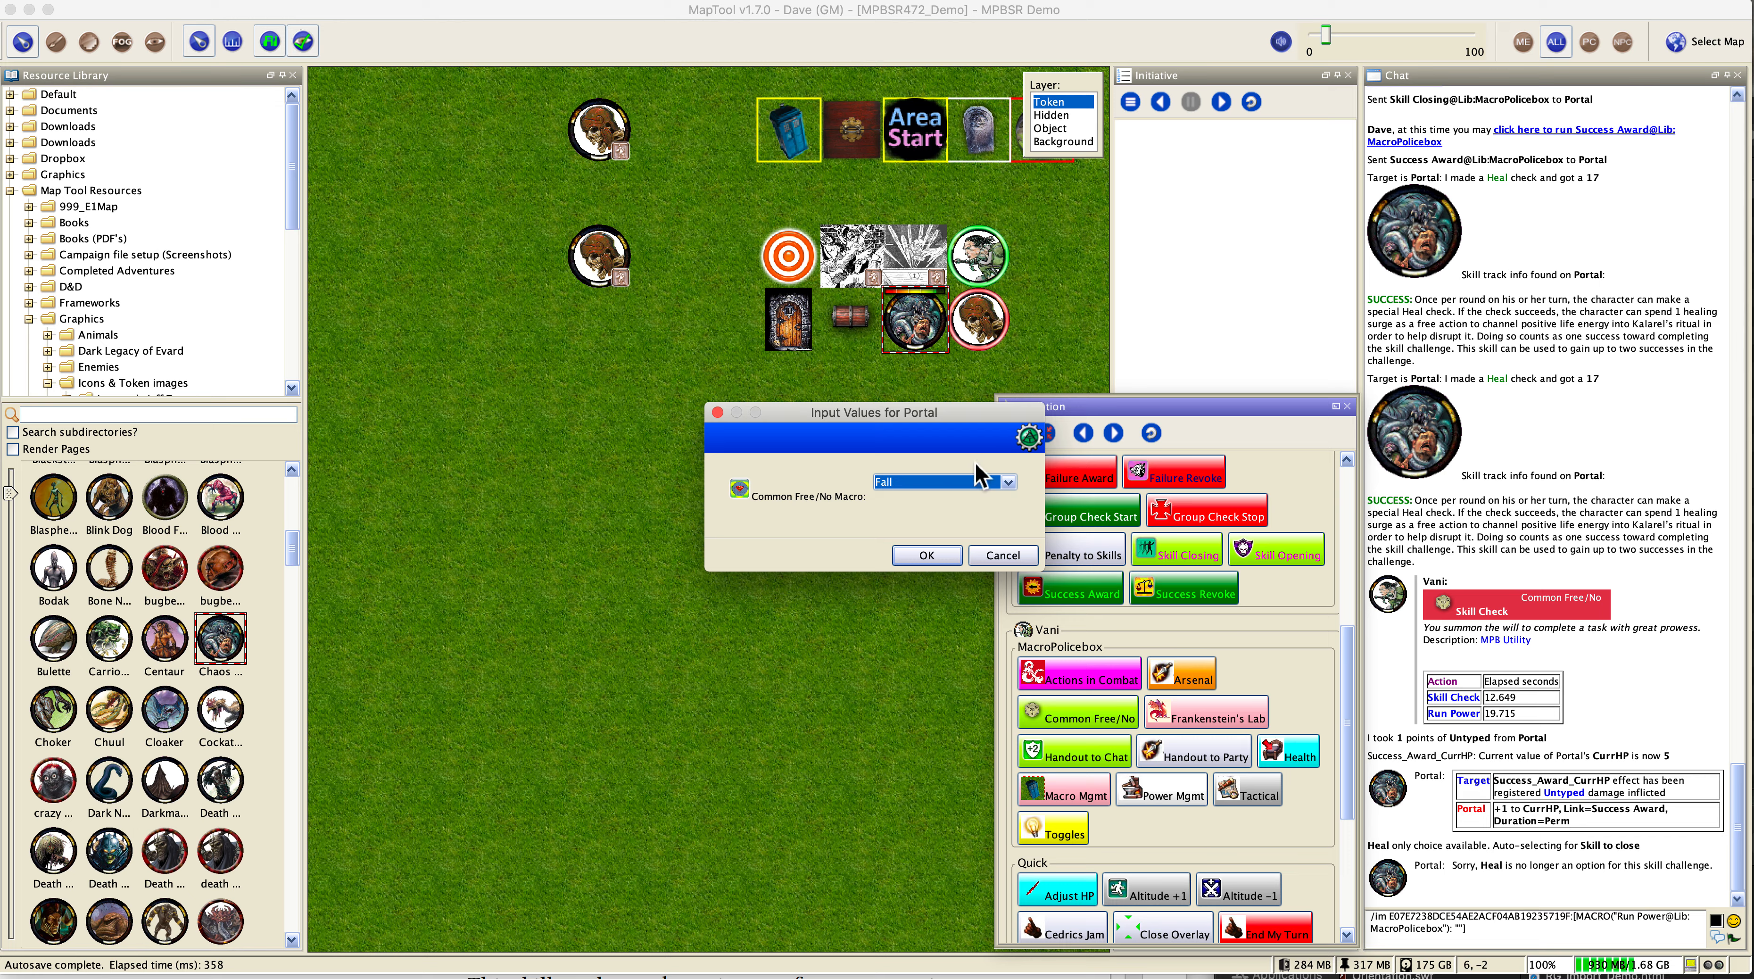
{"action": "left_click", "coordinate": [980, 481]}
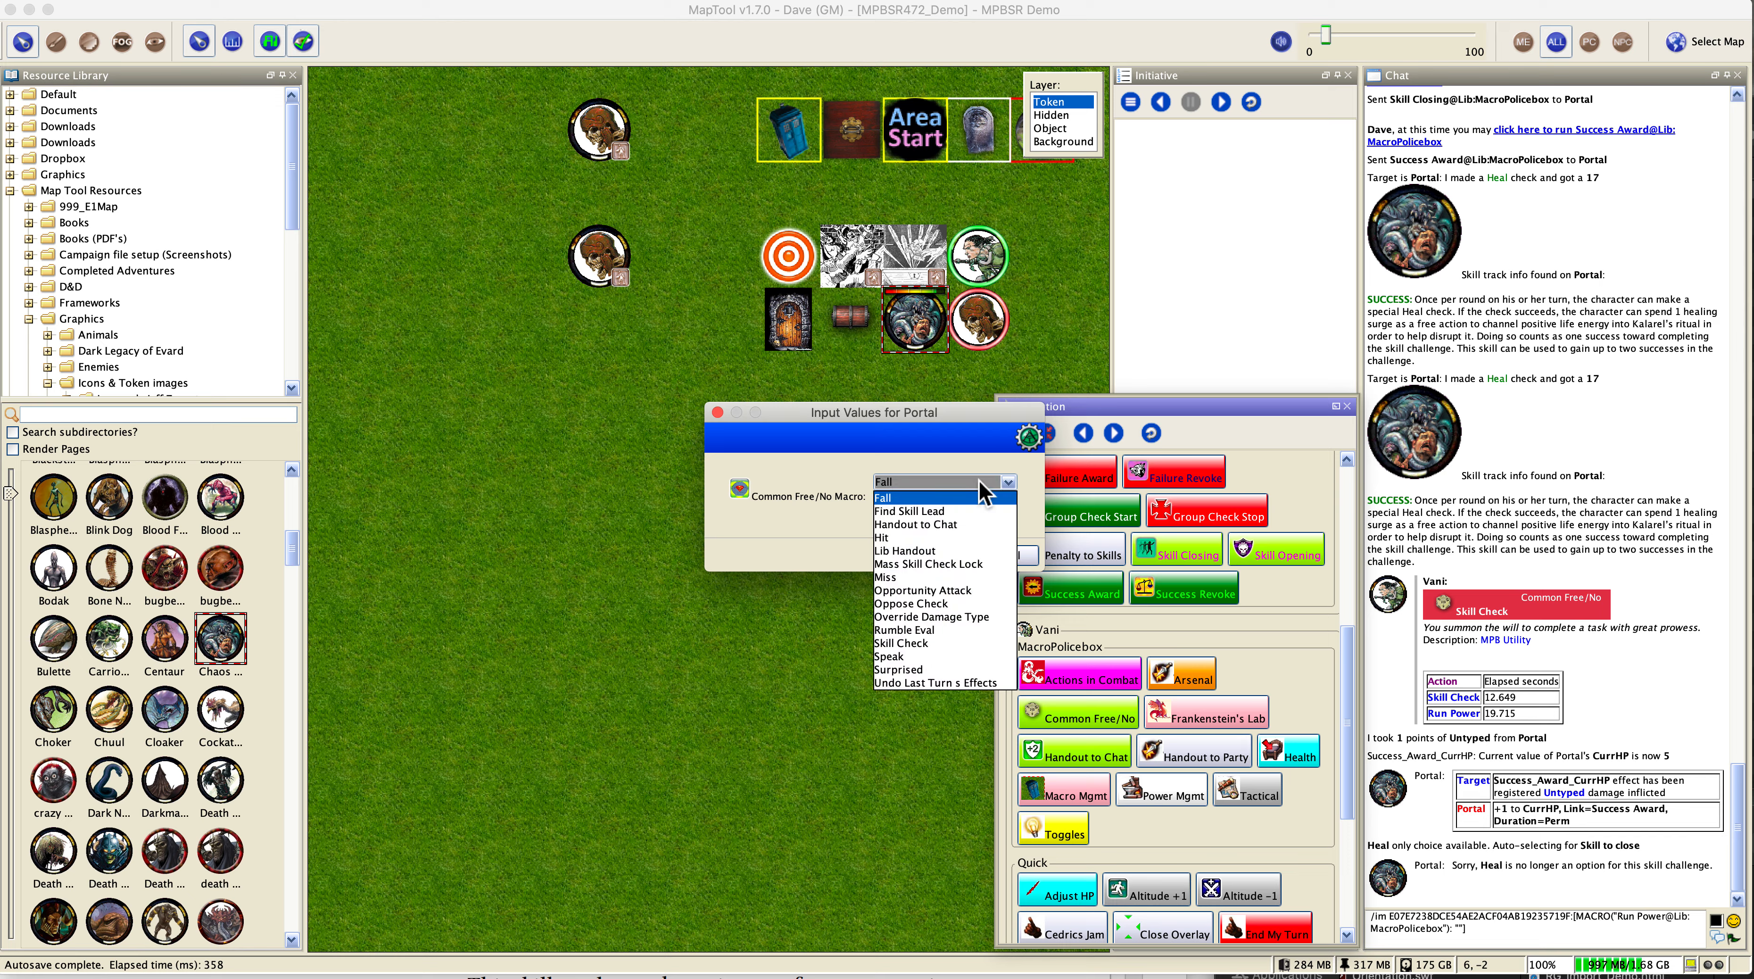
{"action": "left_click", "coordinate": [943, 644]}
{"action": "left_click", "coordinate": [926, 556]}
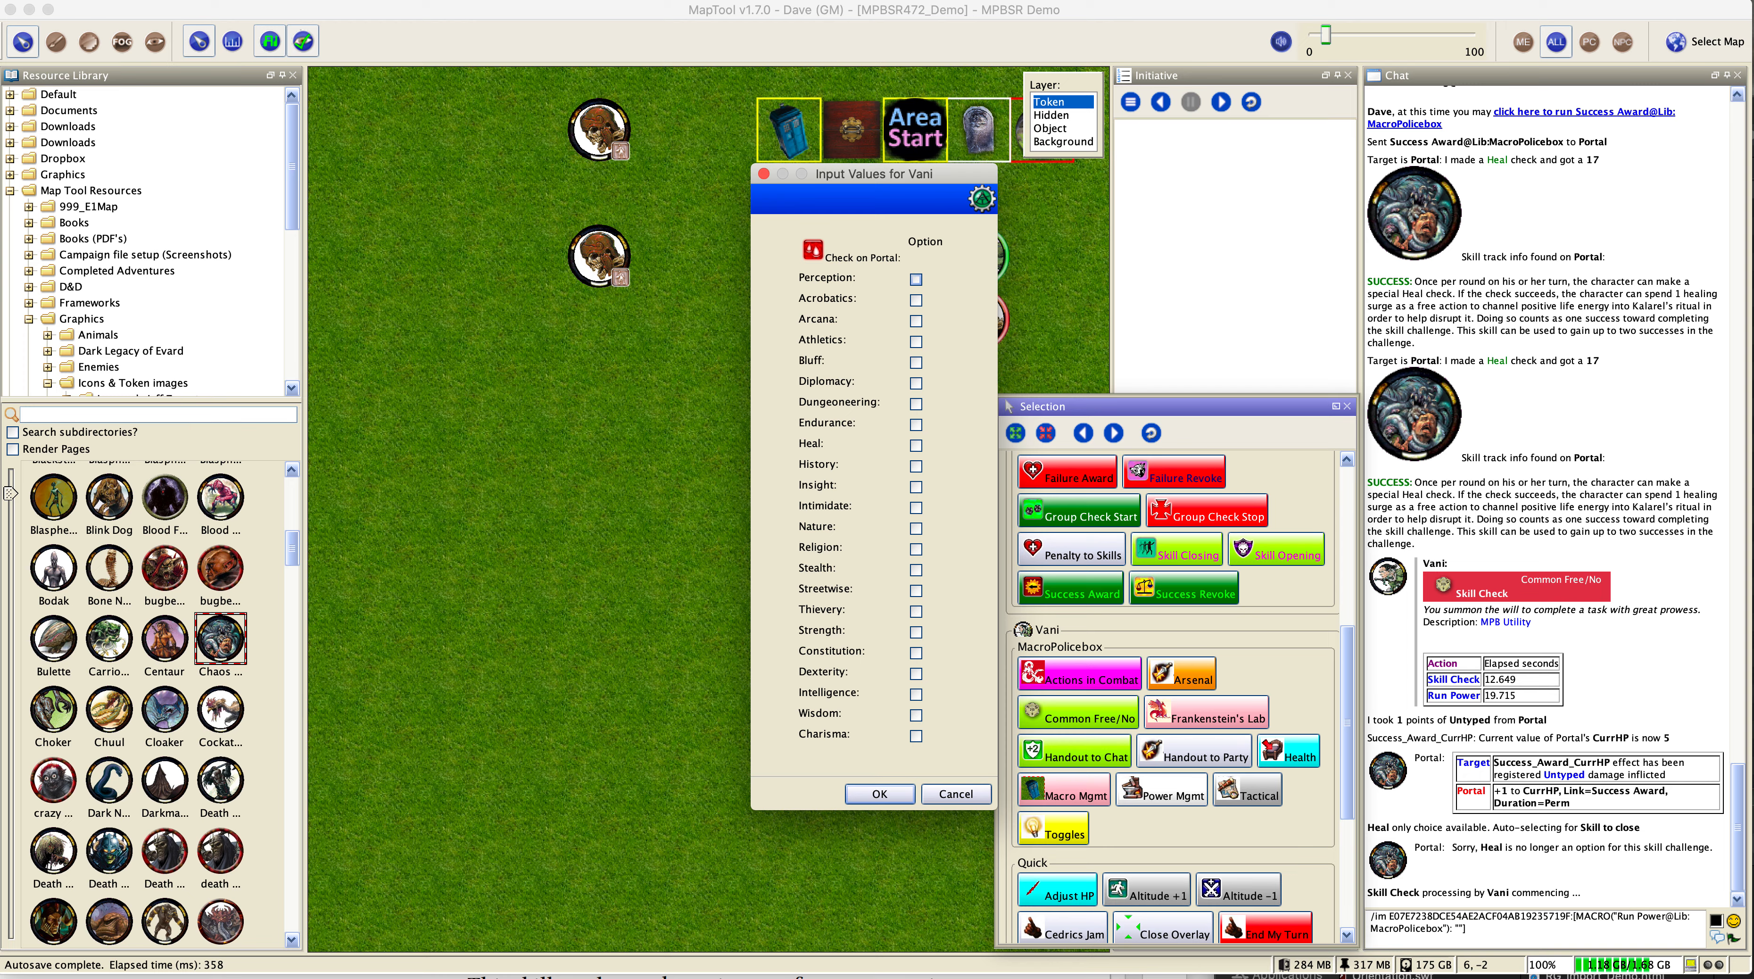
{"action": "key", "text": "super+Tab"}
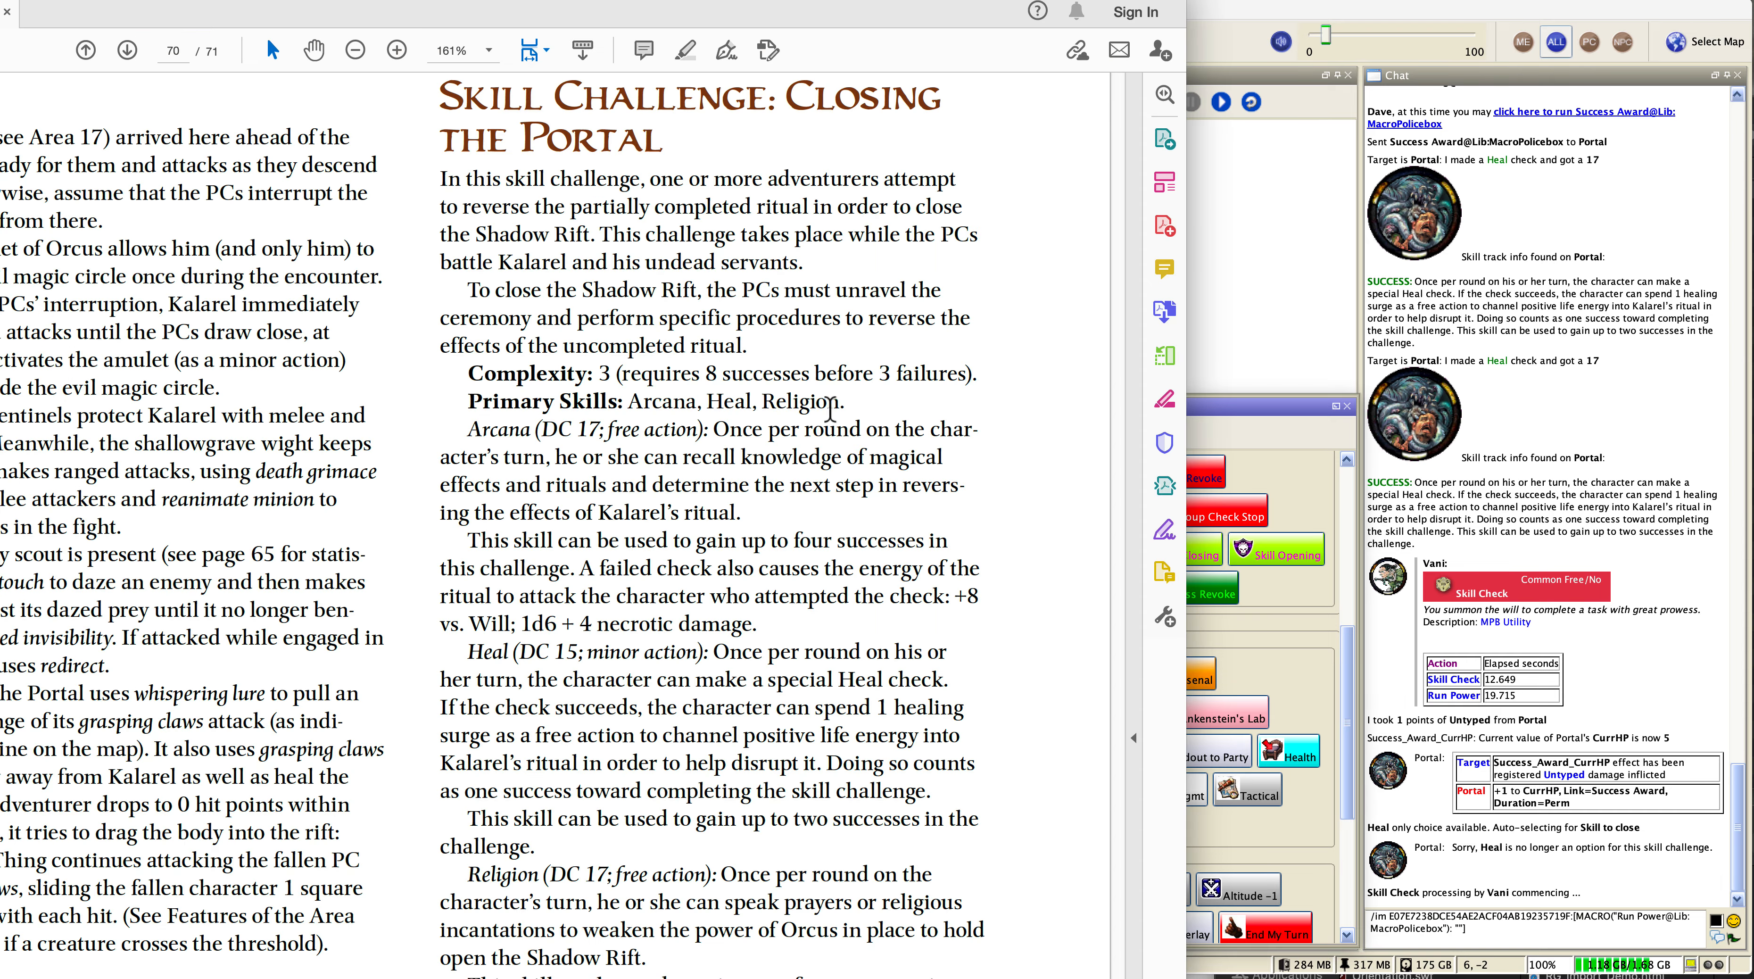
{"action": "key", "text": "super+Tab"}
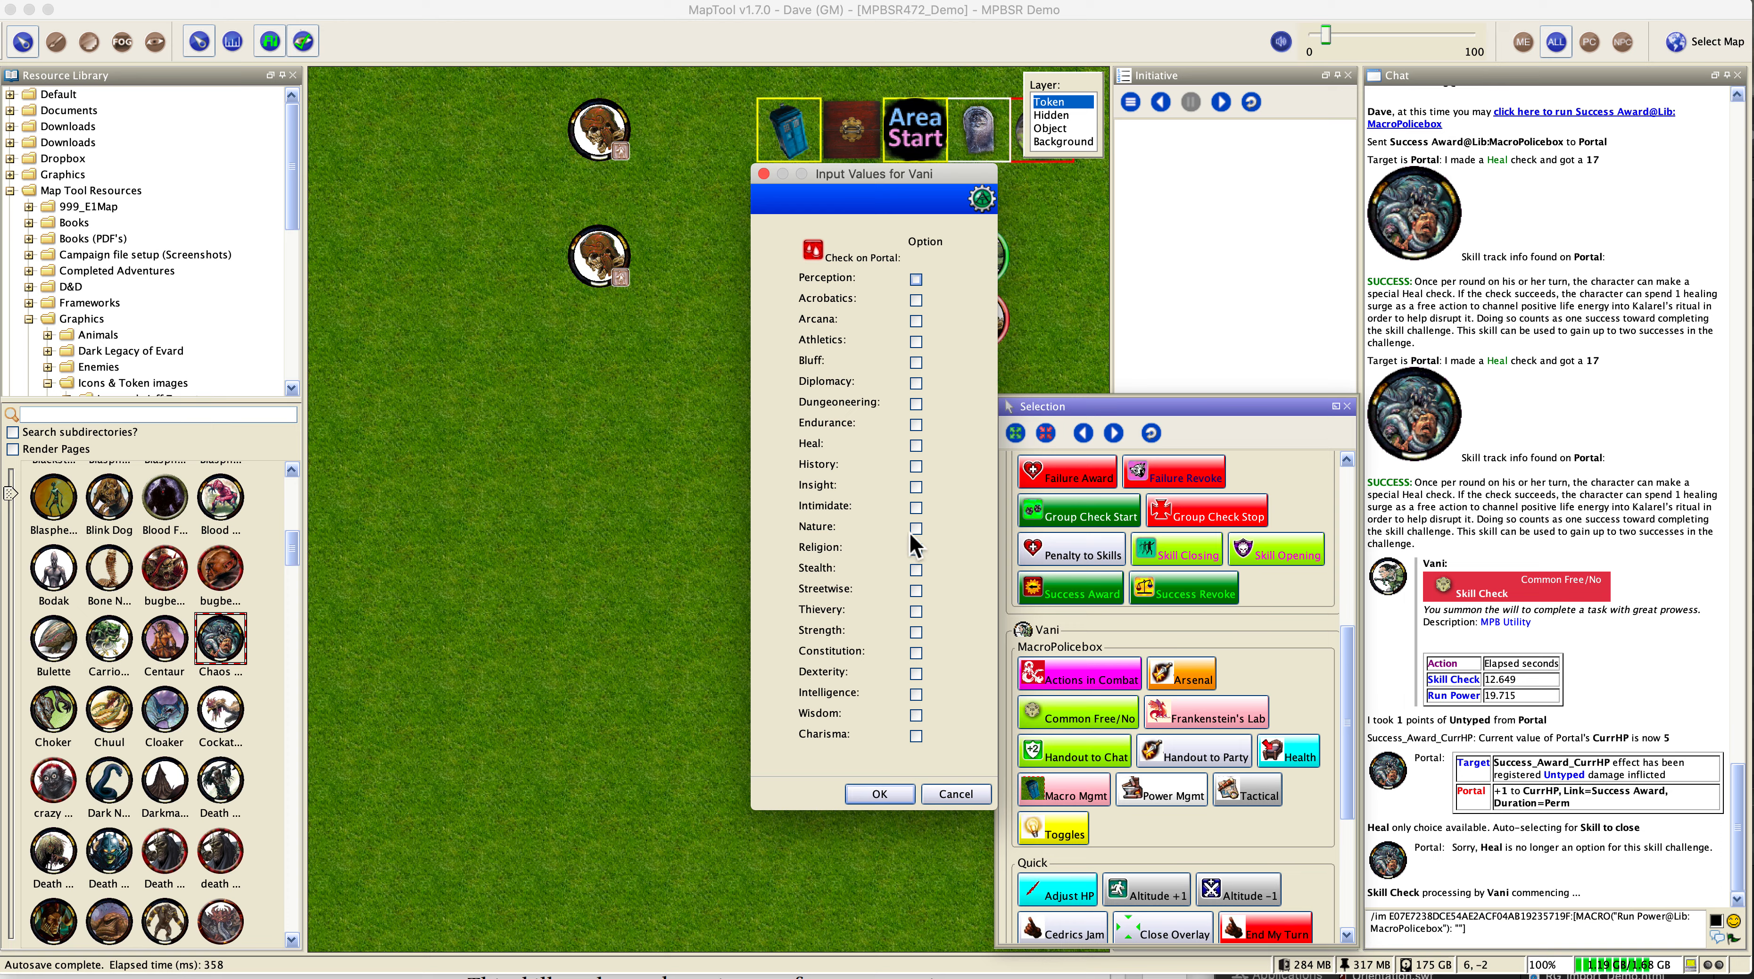
{"action": "left_click", "coordinate": [915, 548]}
{"action": "left_click", "coordinate": [880, 793]}
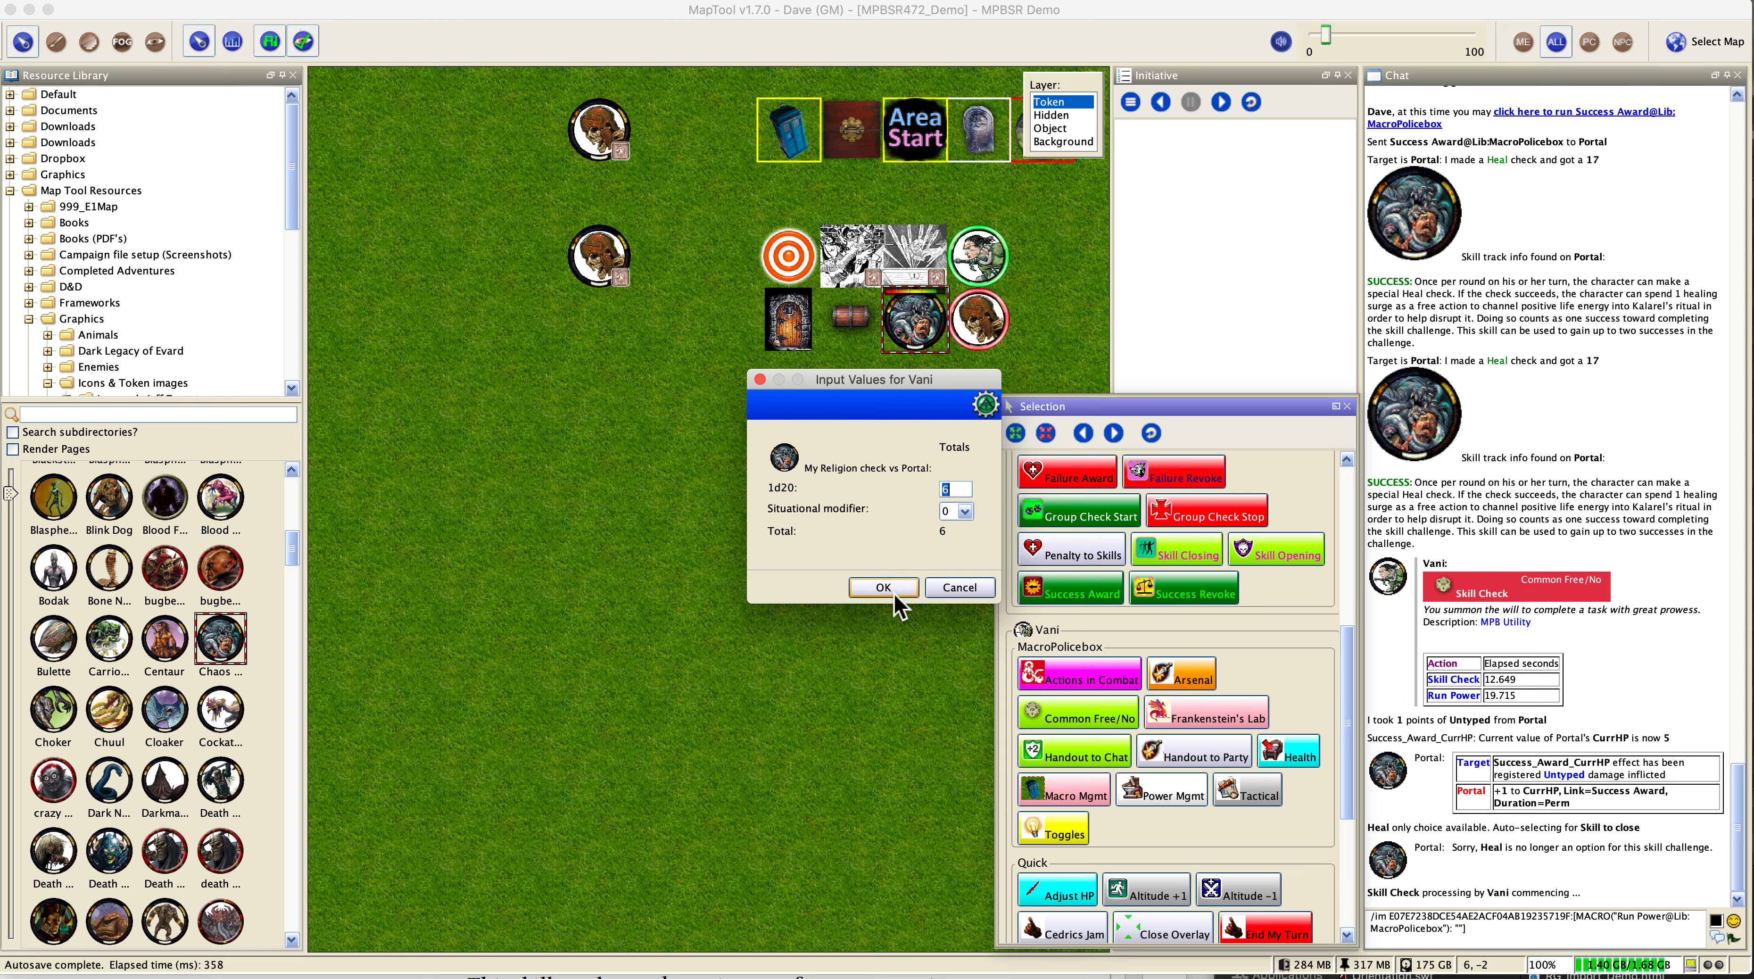
{"action": "left_click", "coordinate": [893, 590]}
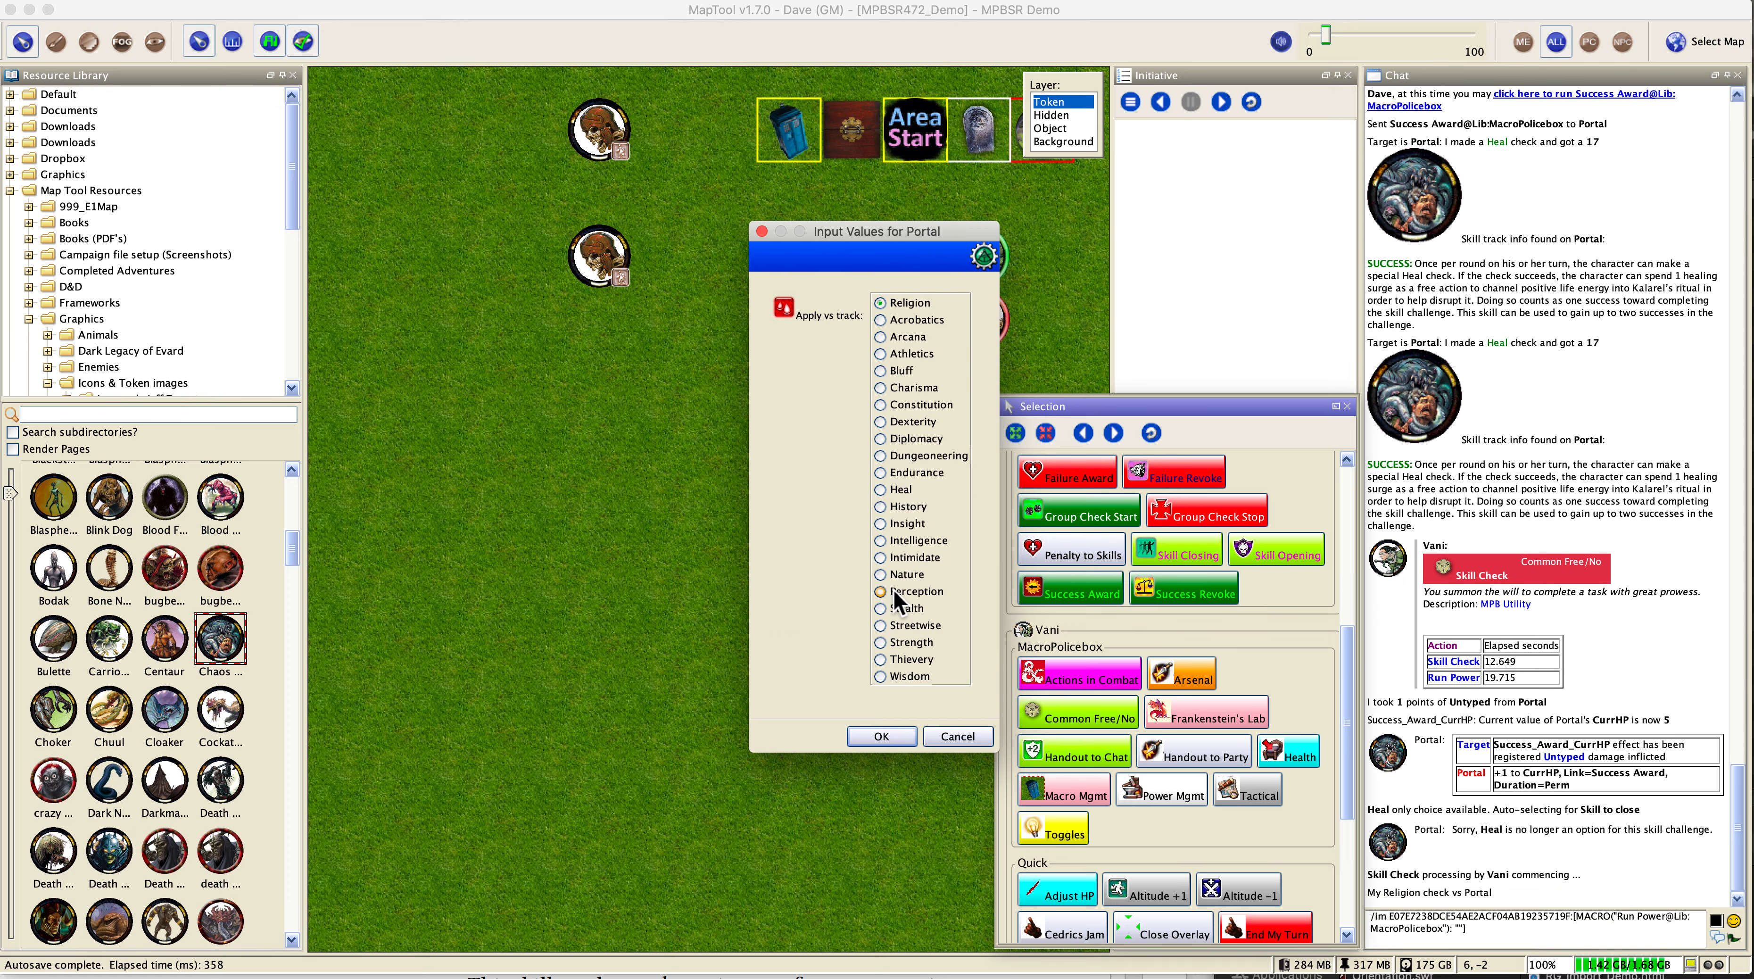
{"action": "left_click", "coordinate": [896, 735]}
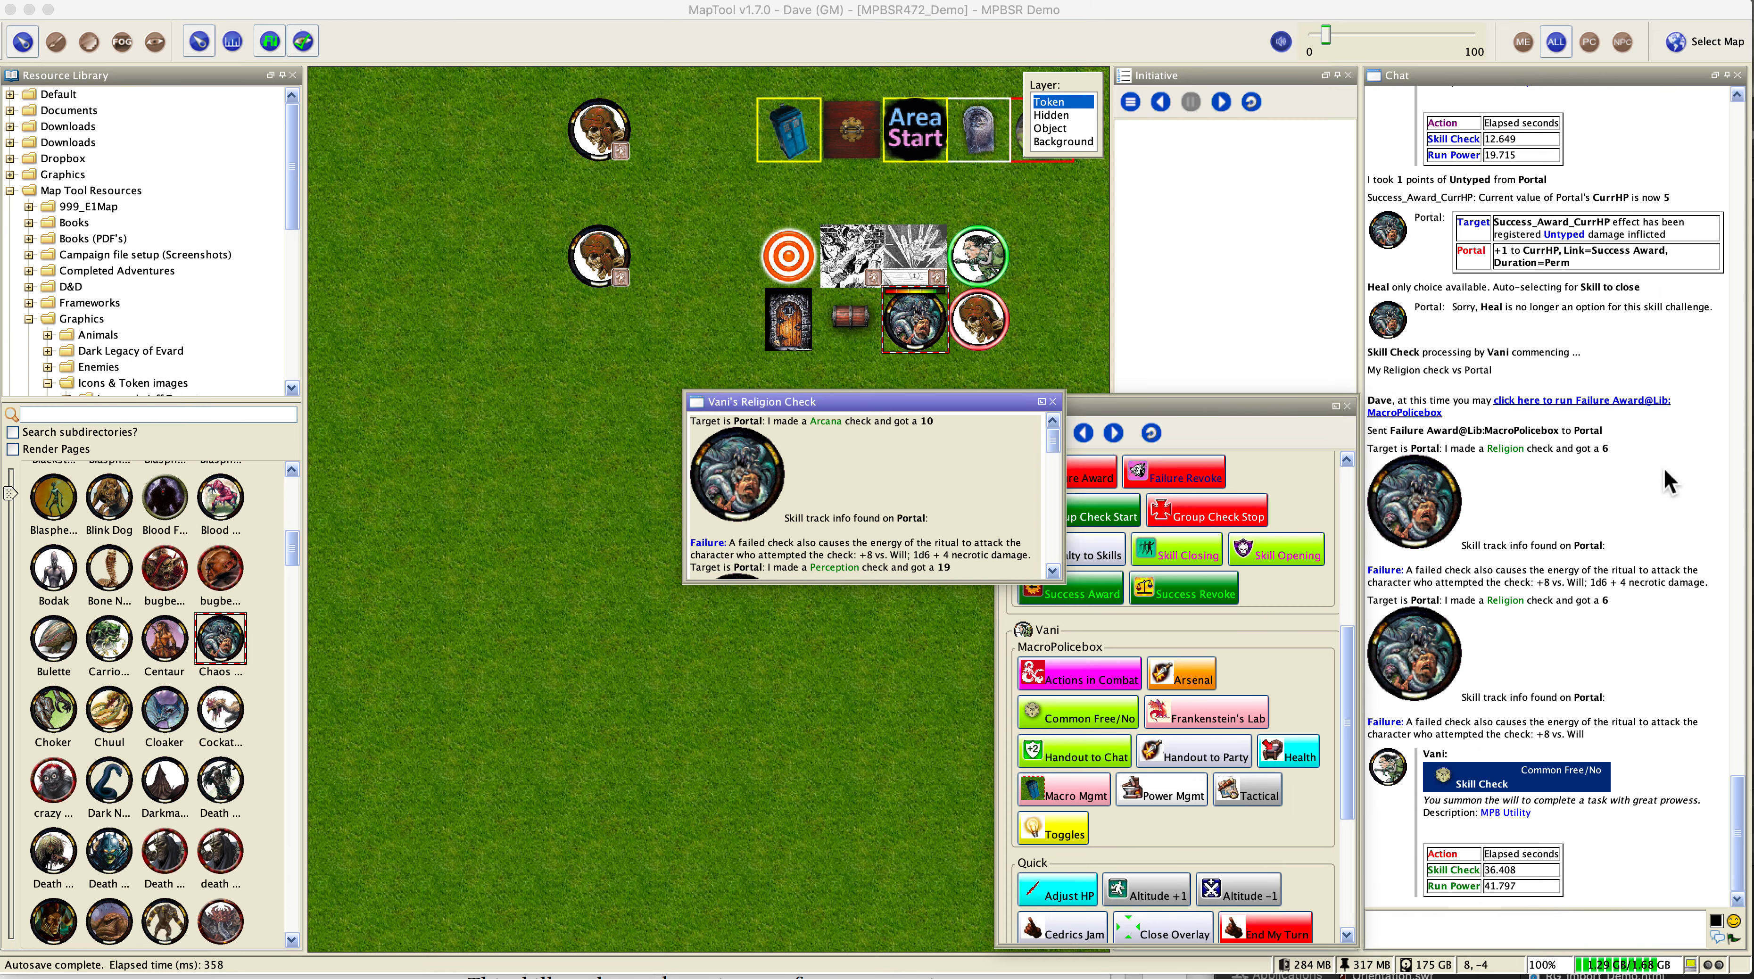
Step: Run Failure Award on Portal for the Religion check and dismiss its result window
{"action": "left_click", "coordinate": [1579, 411]}
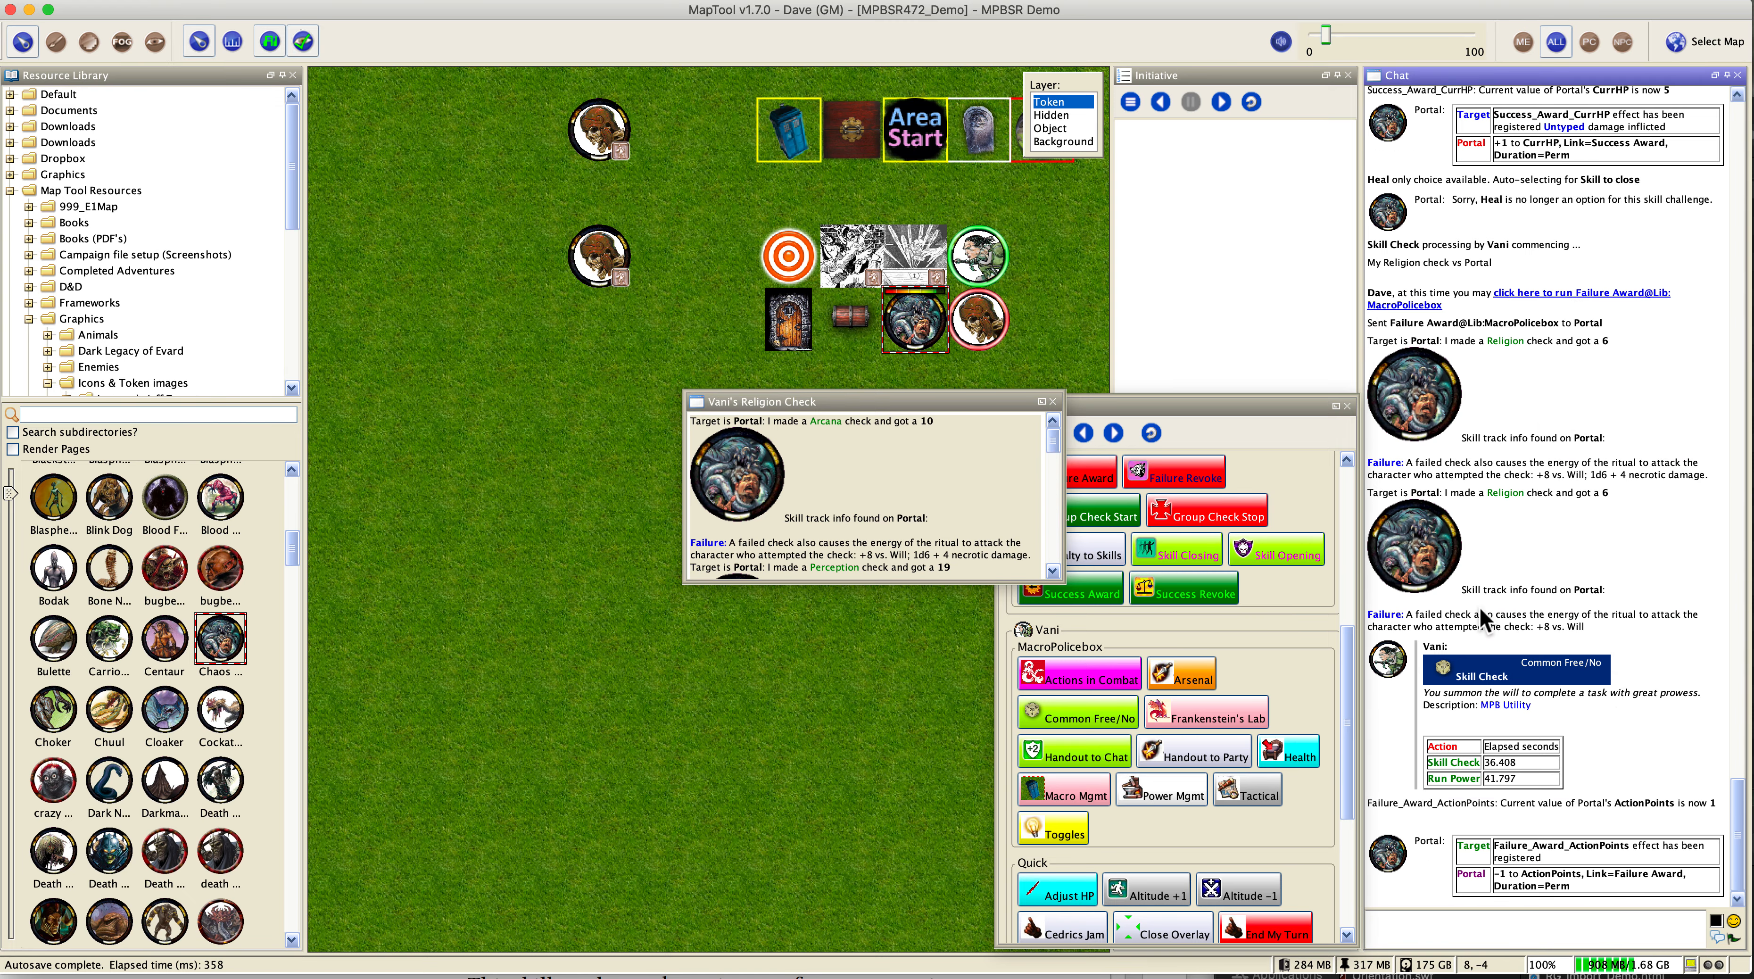
{"action": "left_click", "coordinate": [1053, 401]}
{"action": "mouse_move", "coordinate": [925, 338]}
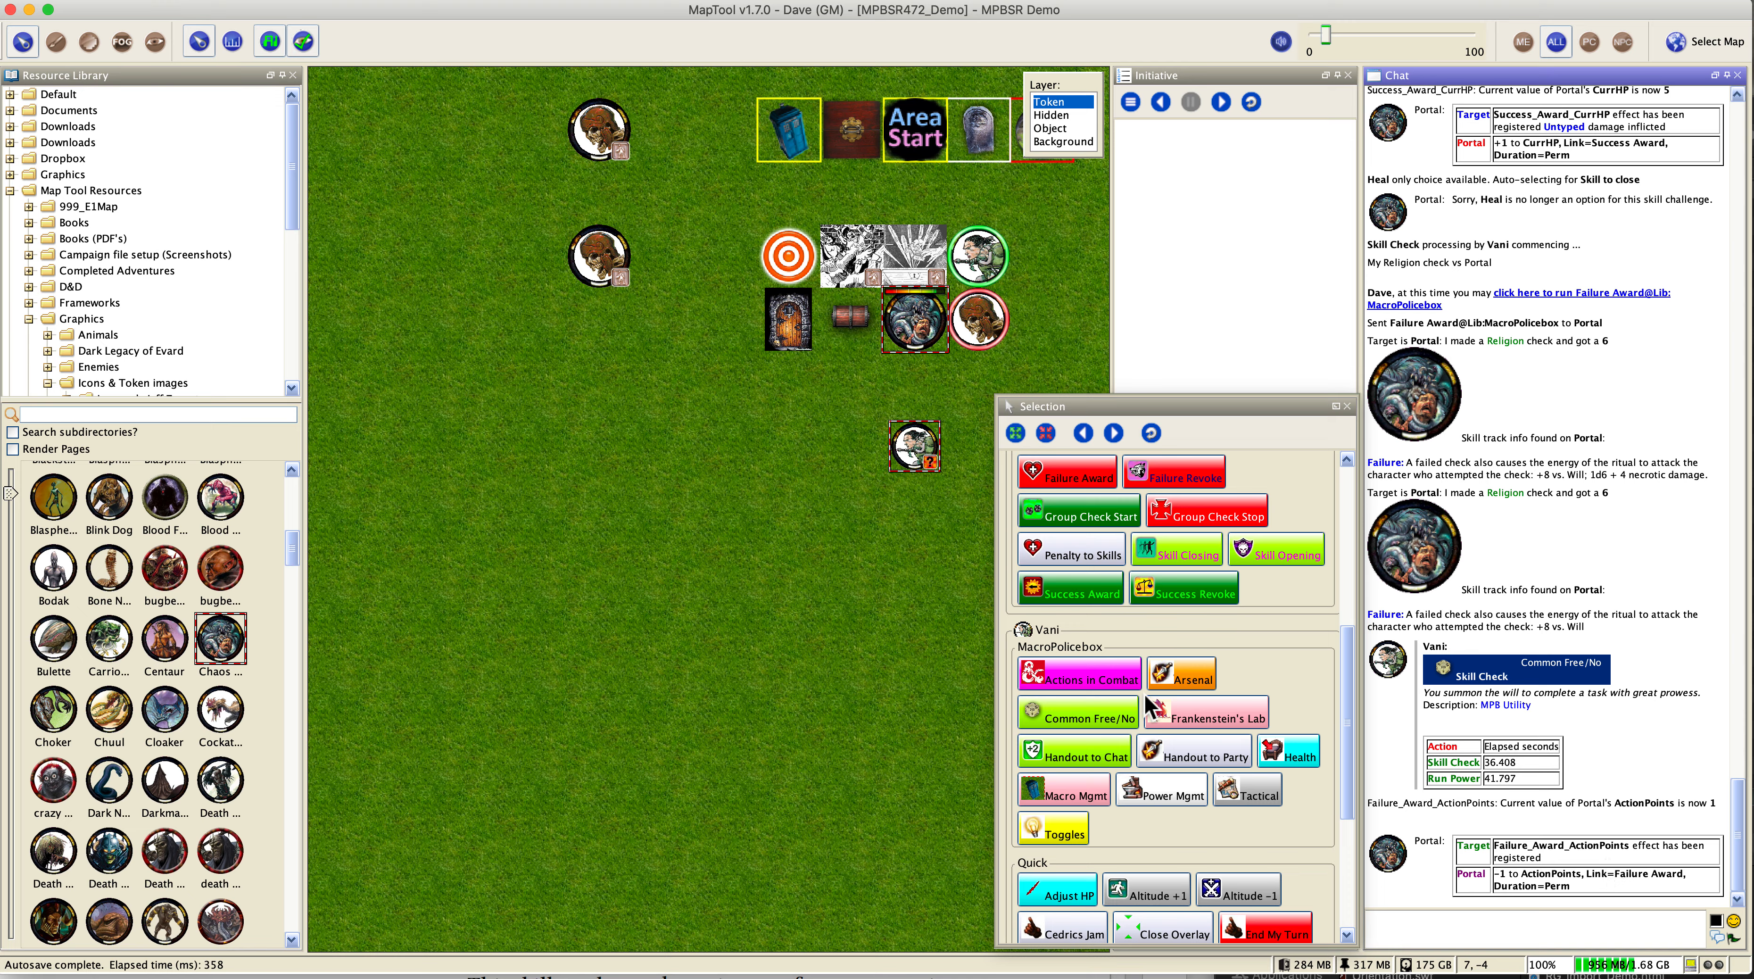
Step: Run a second Religion Skill Check by Vani on Portal, keeping the rolled value and applying it to the Religion track
{"action": "mouse_move", "coordinate": [928, 459]}
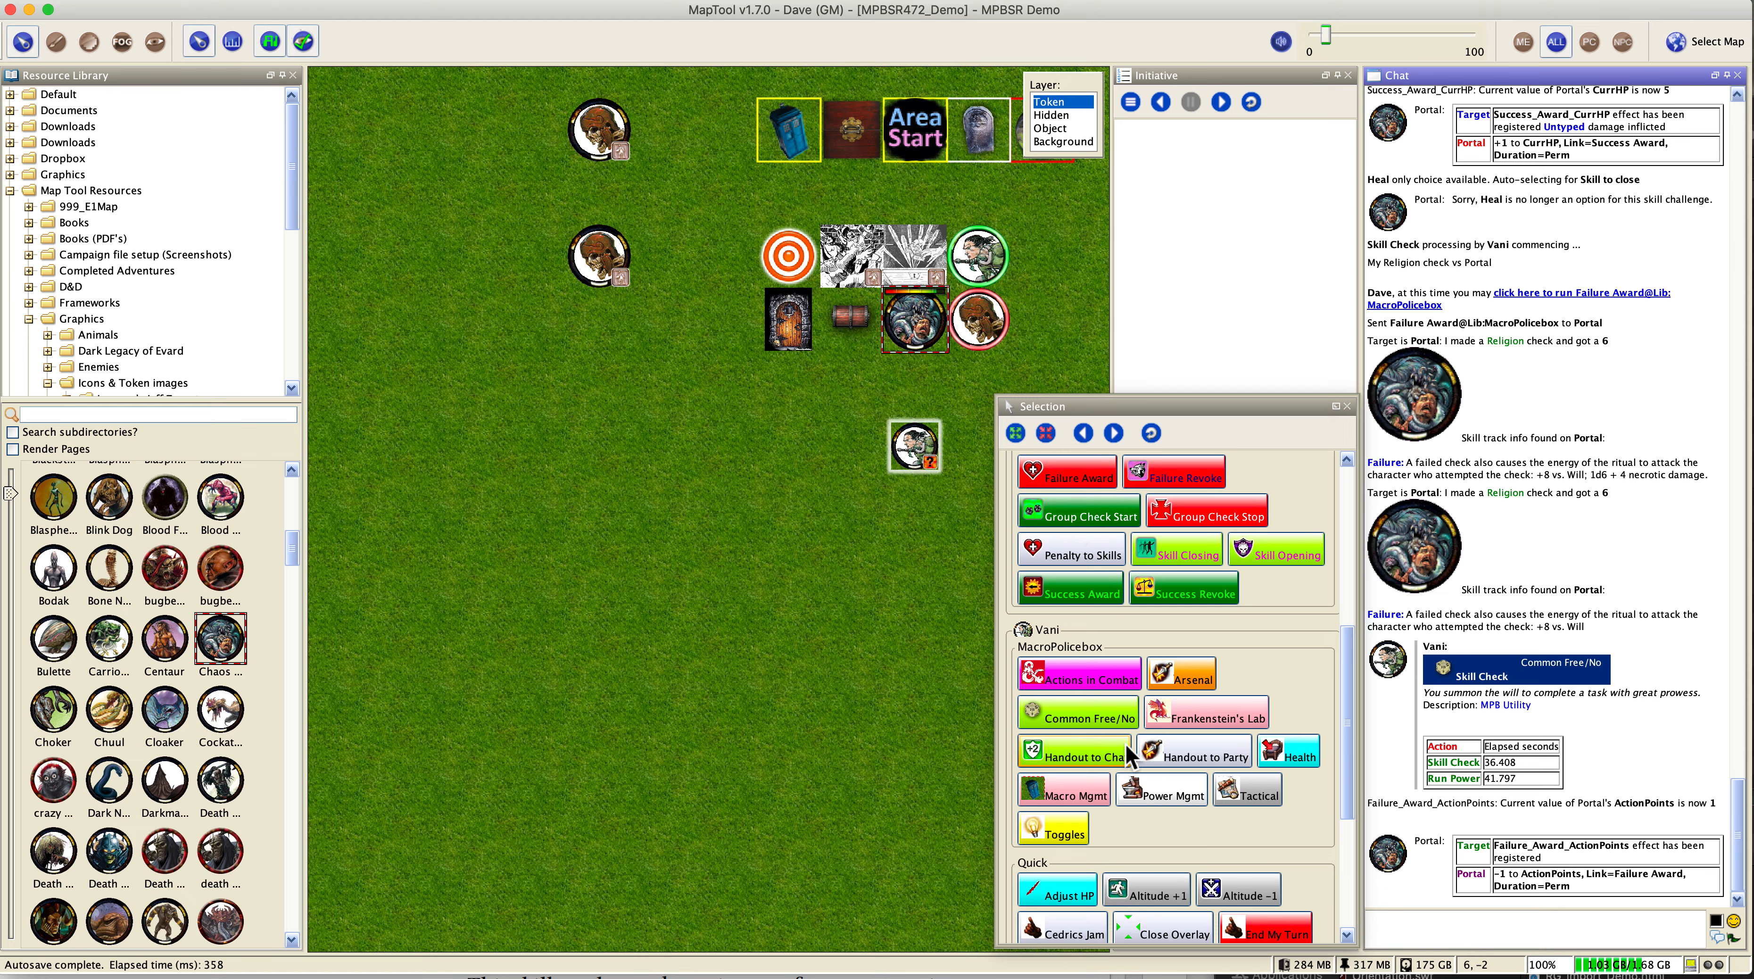
{"action": "left_click", "coordinate": [1105, 721]}
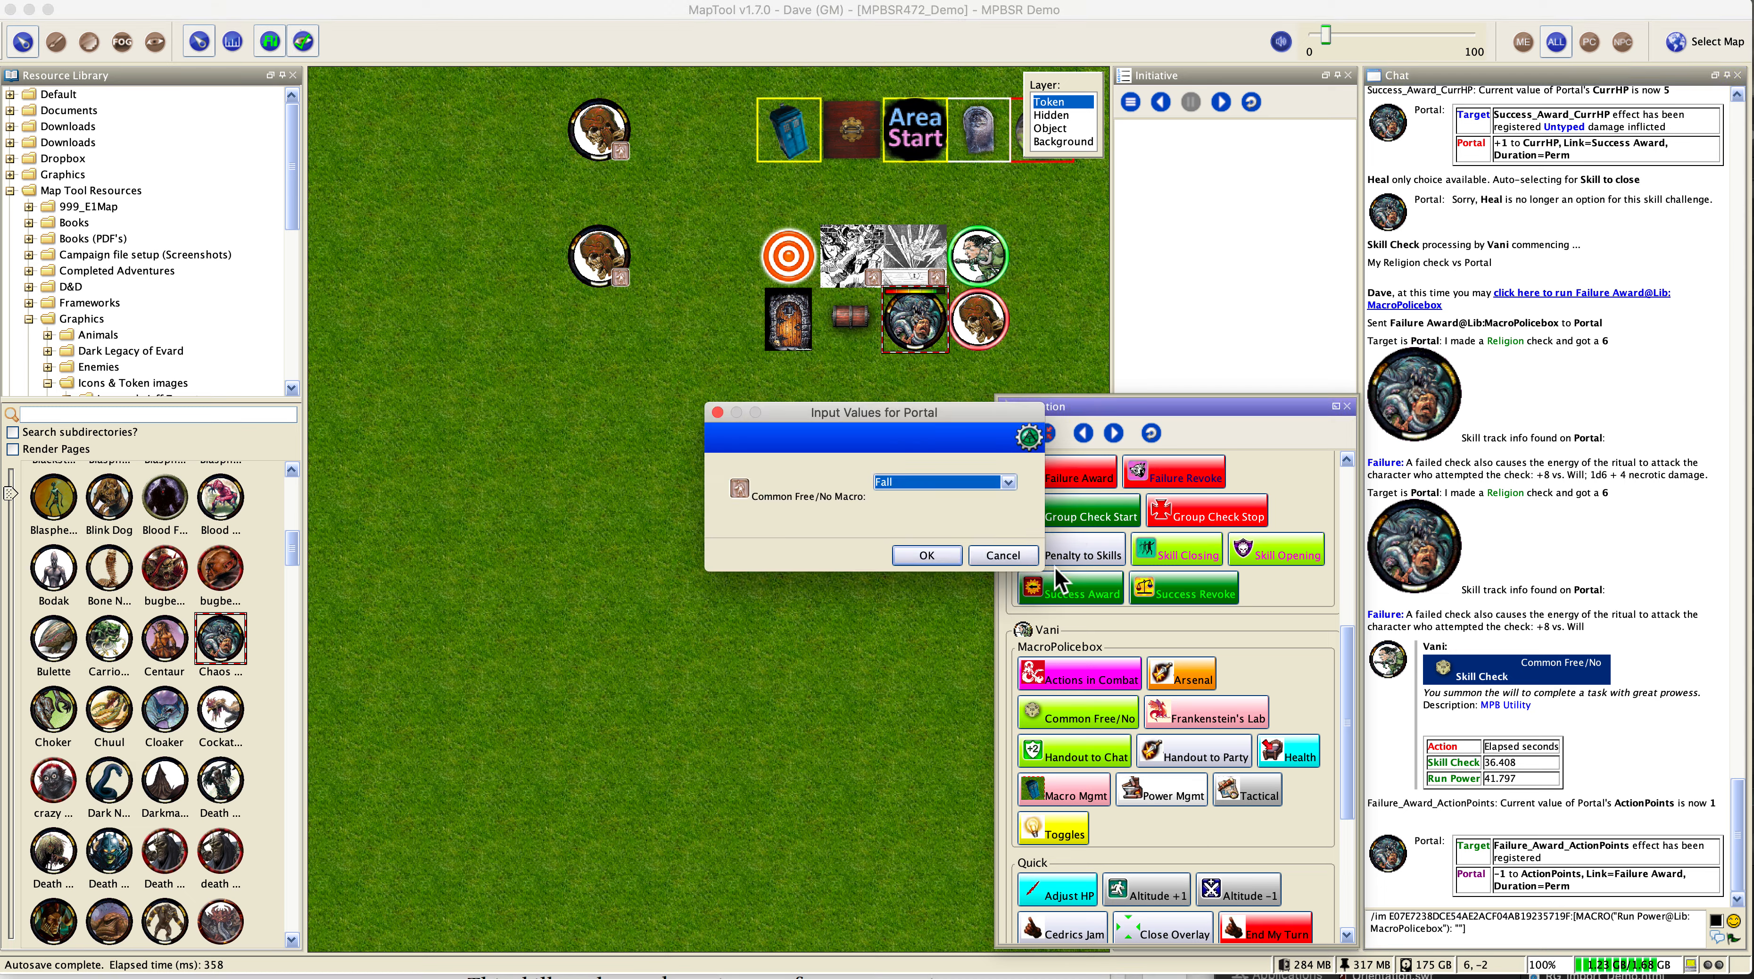
{"action": "left_click", "coordinate": [1008, 482]}
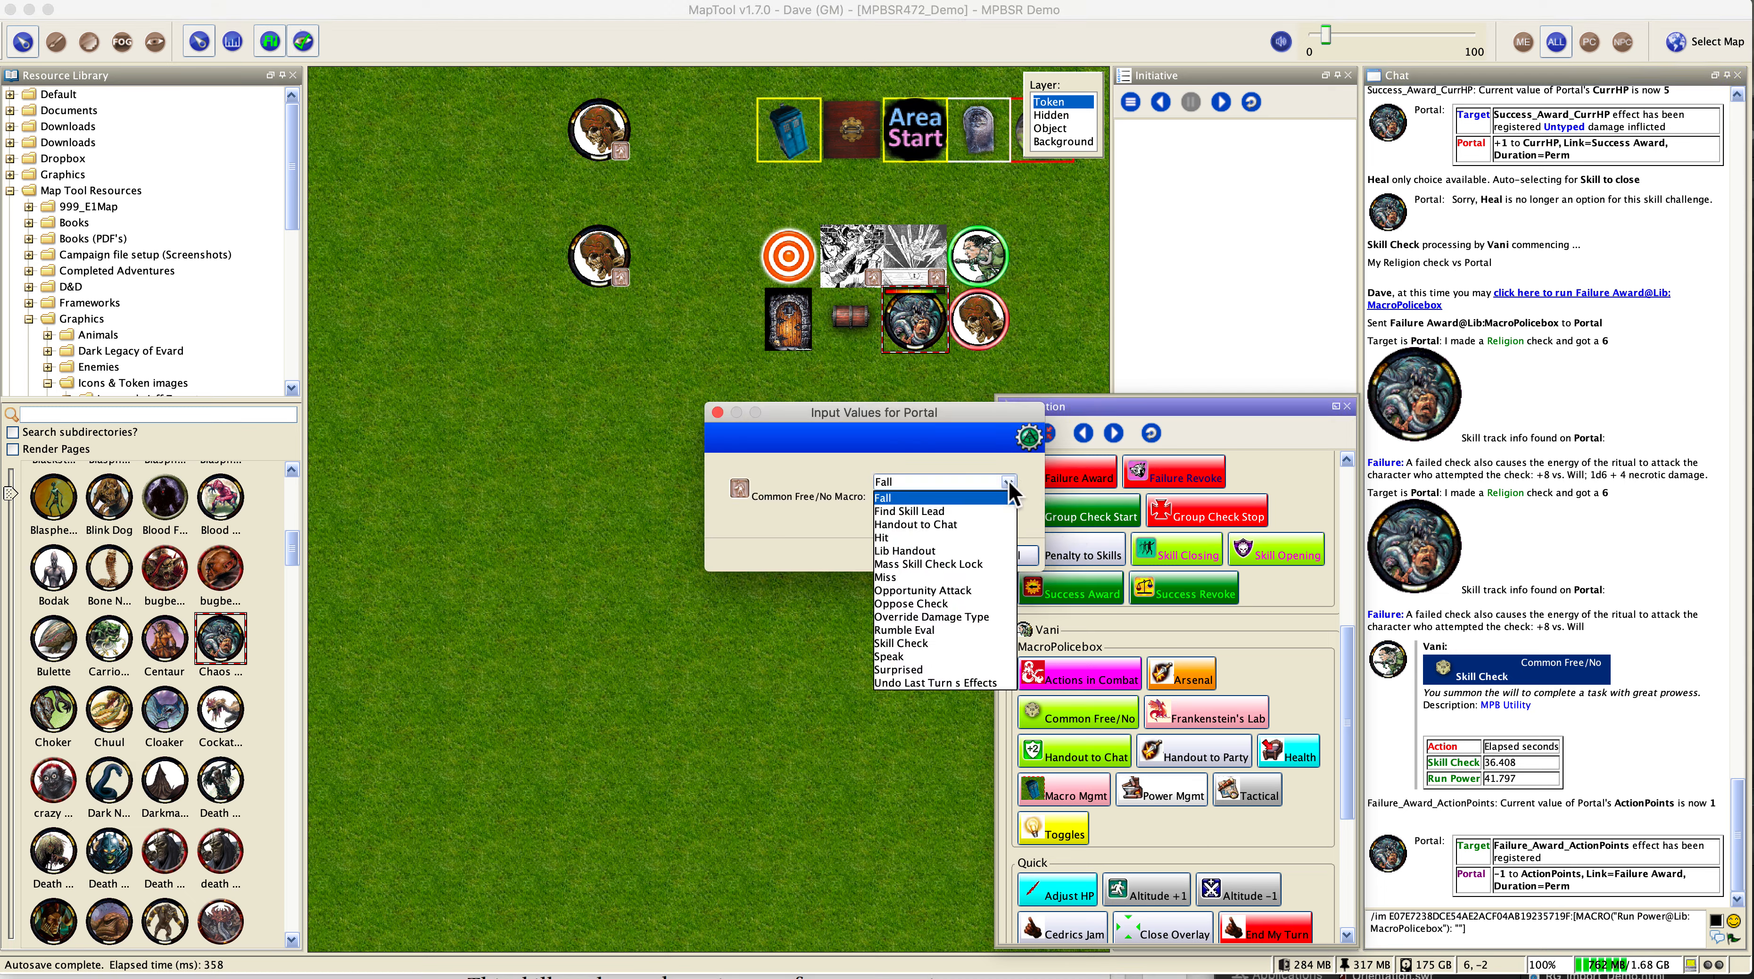
{"action": "left_click", "coordinate": [957, 644]}
{"action": "left_click", "coordinate": [950, 556]}
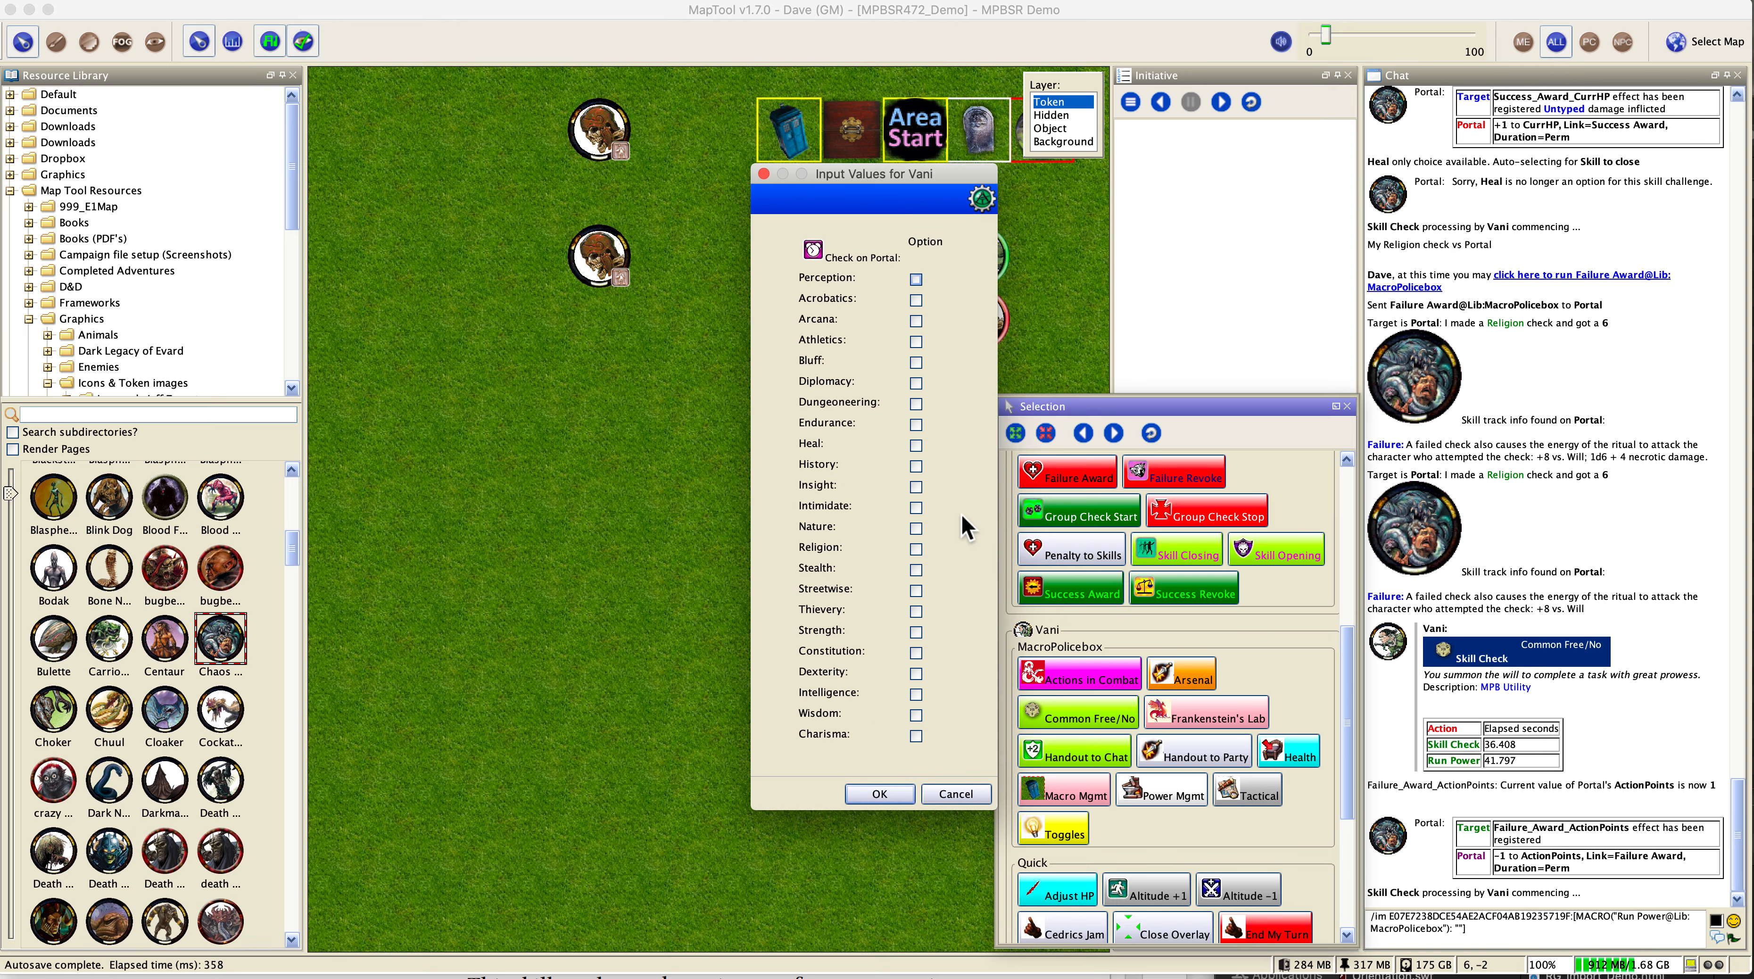
{"action": "left_click", "coordinate": [922, 553]}
{"action": "left_click", "coordinate": [899, 799]}
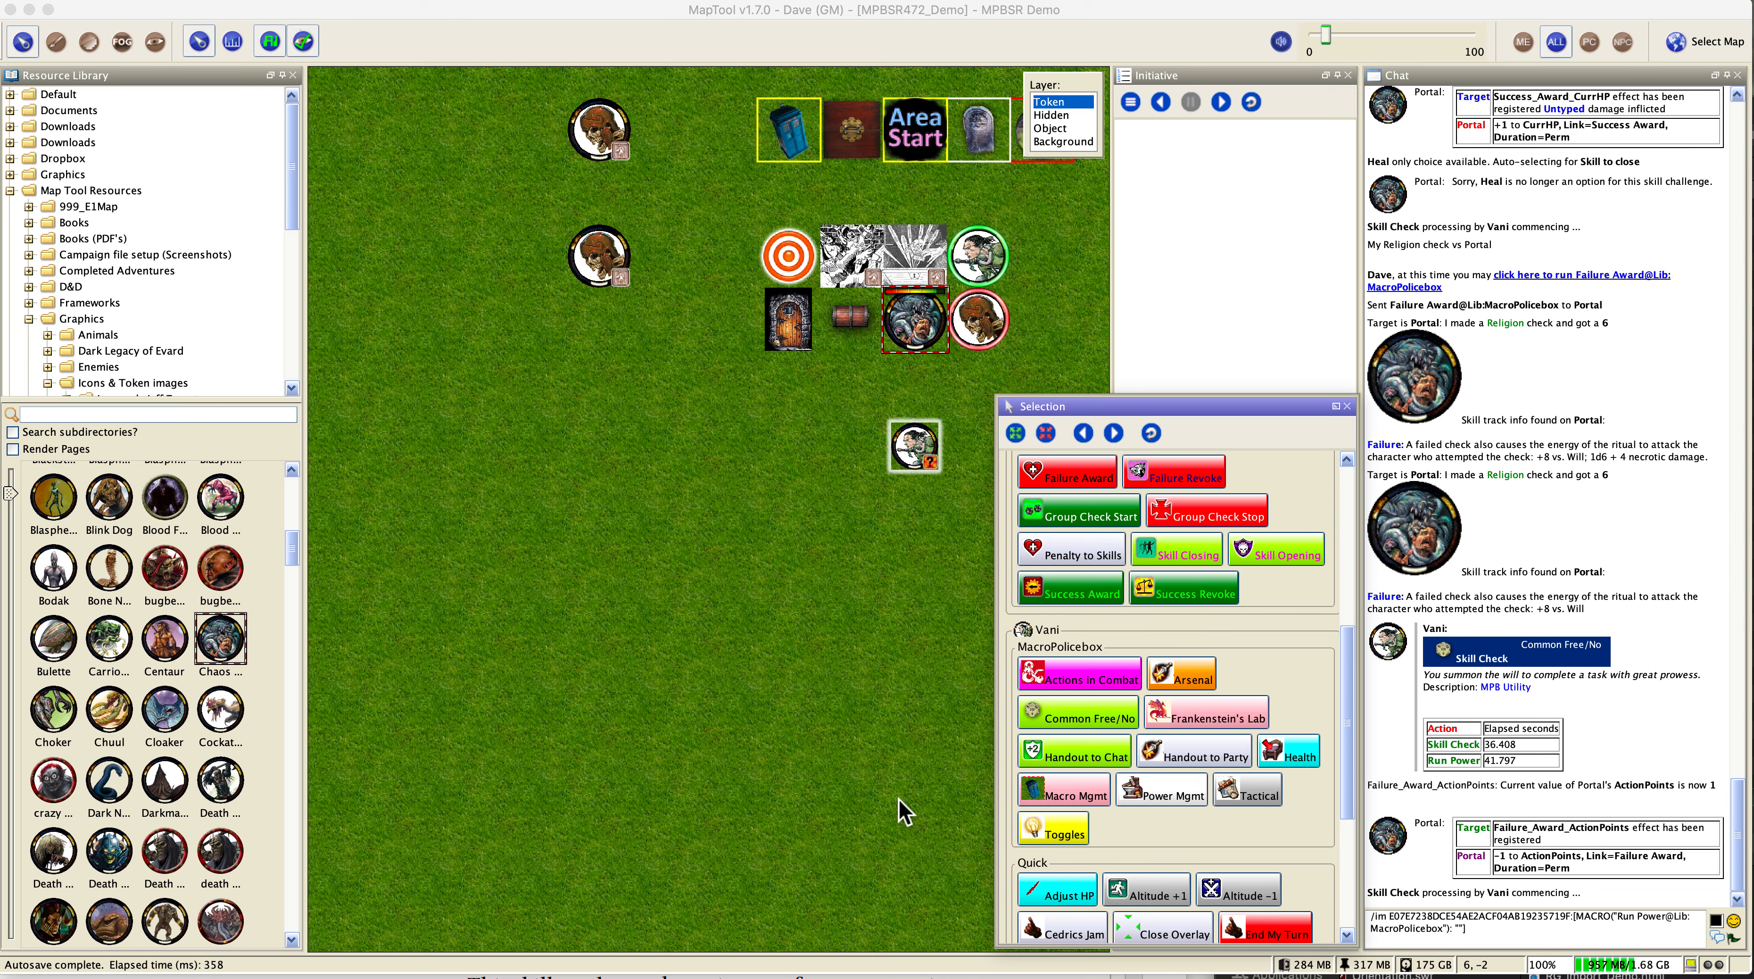
{"action": "left_click", "coordinate": [895, 589]}
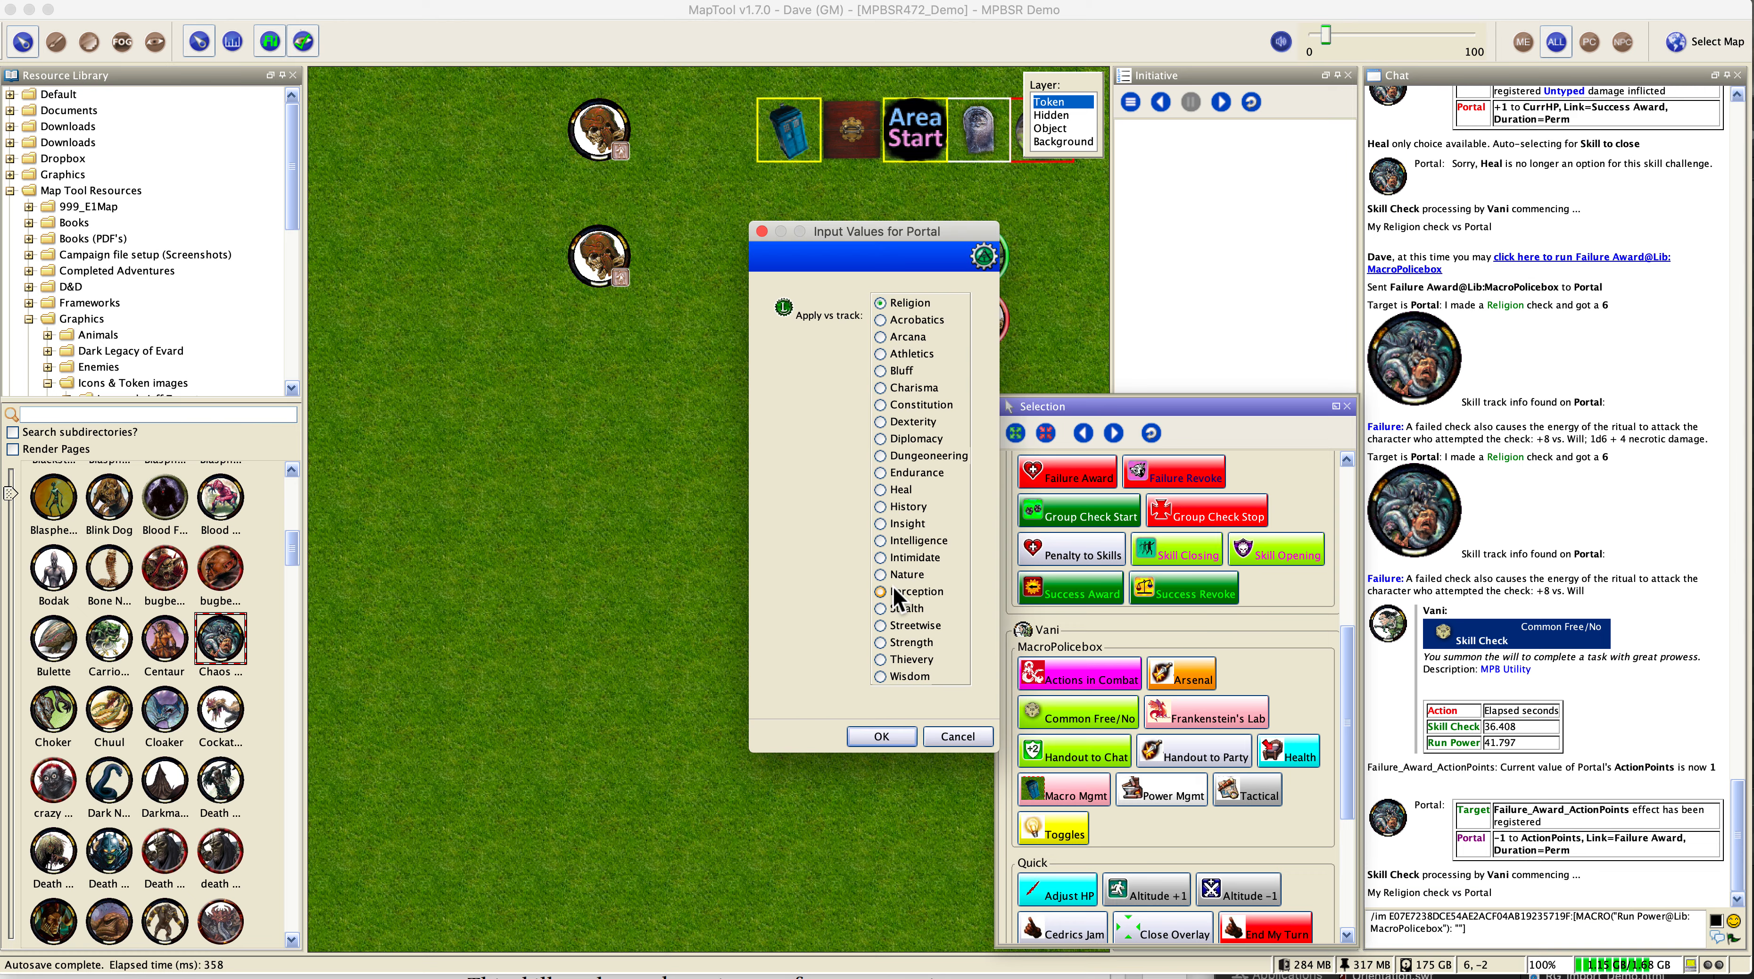
{"action": "left_click", "coordinate": [891, 739]}
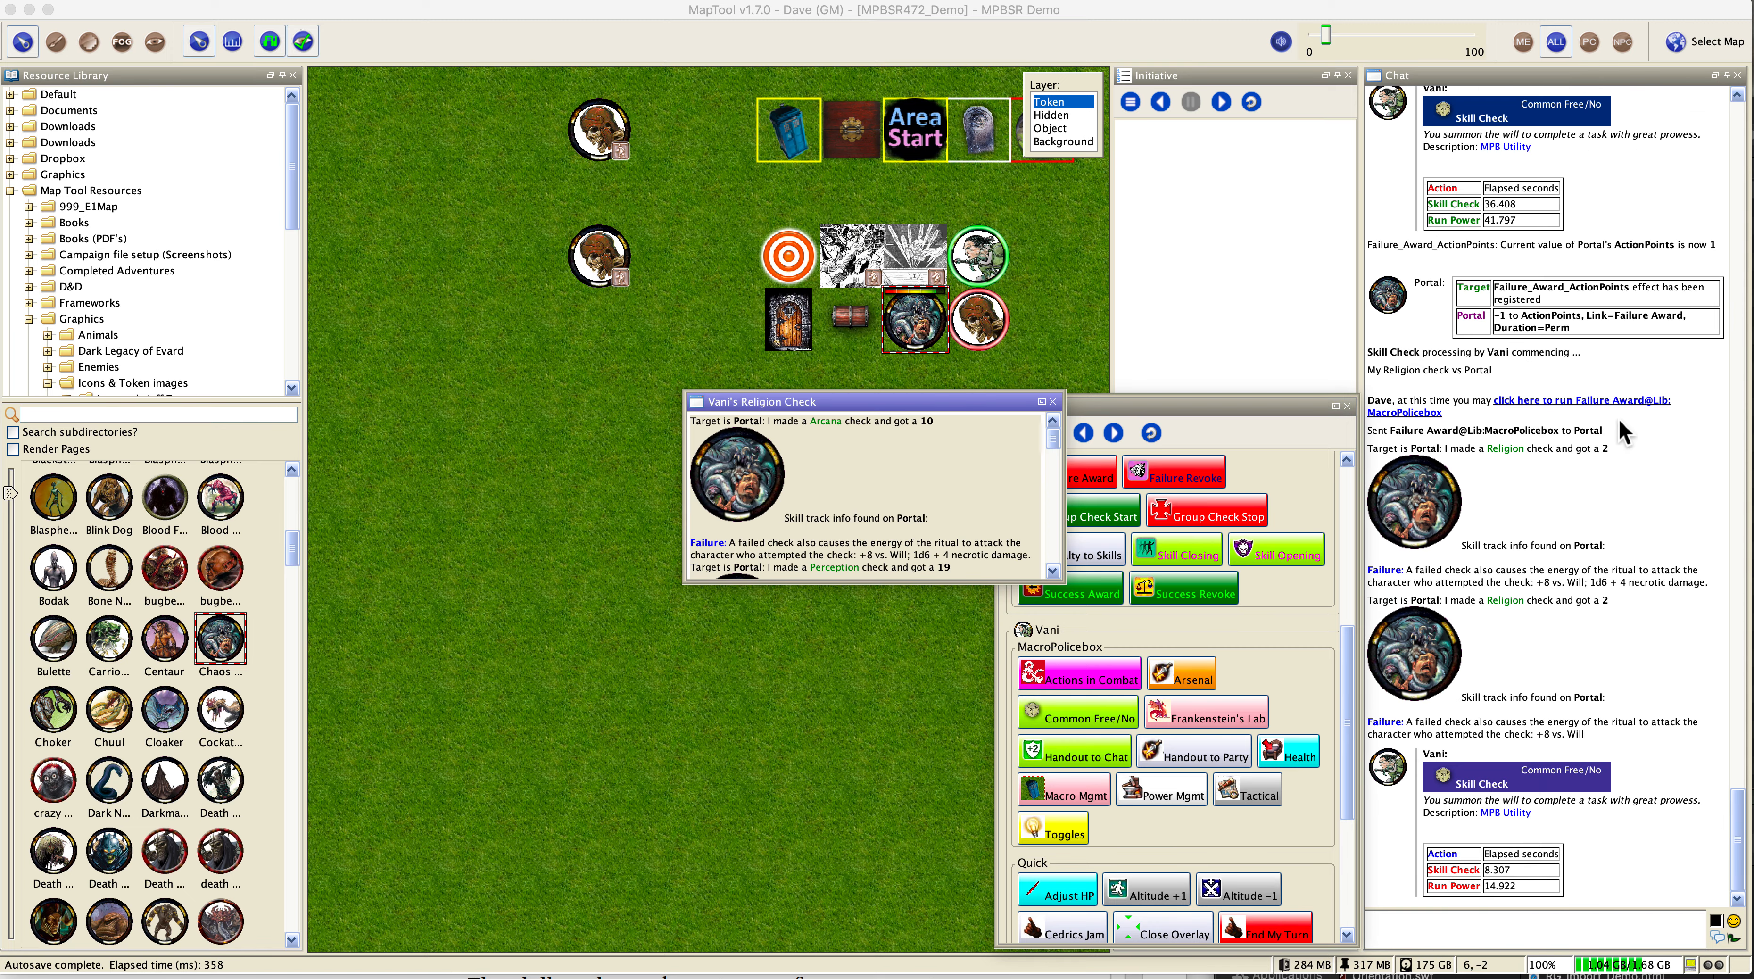
Step: Run Failure Award on Portal for the second Religion check and dismiss its result window
{"action": "left_click", "coordinate": [1620, 402]}
{"action": "left_click", "coordinate": [1621, 402]}
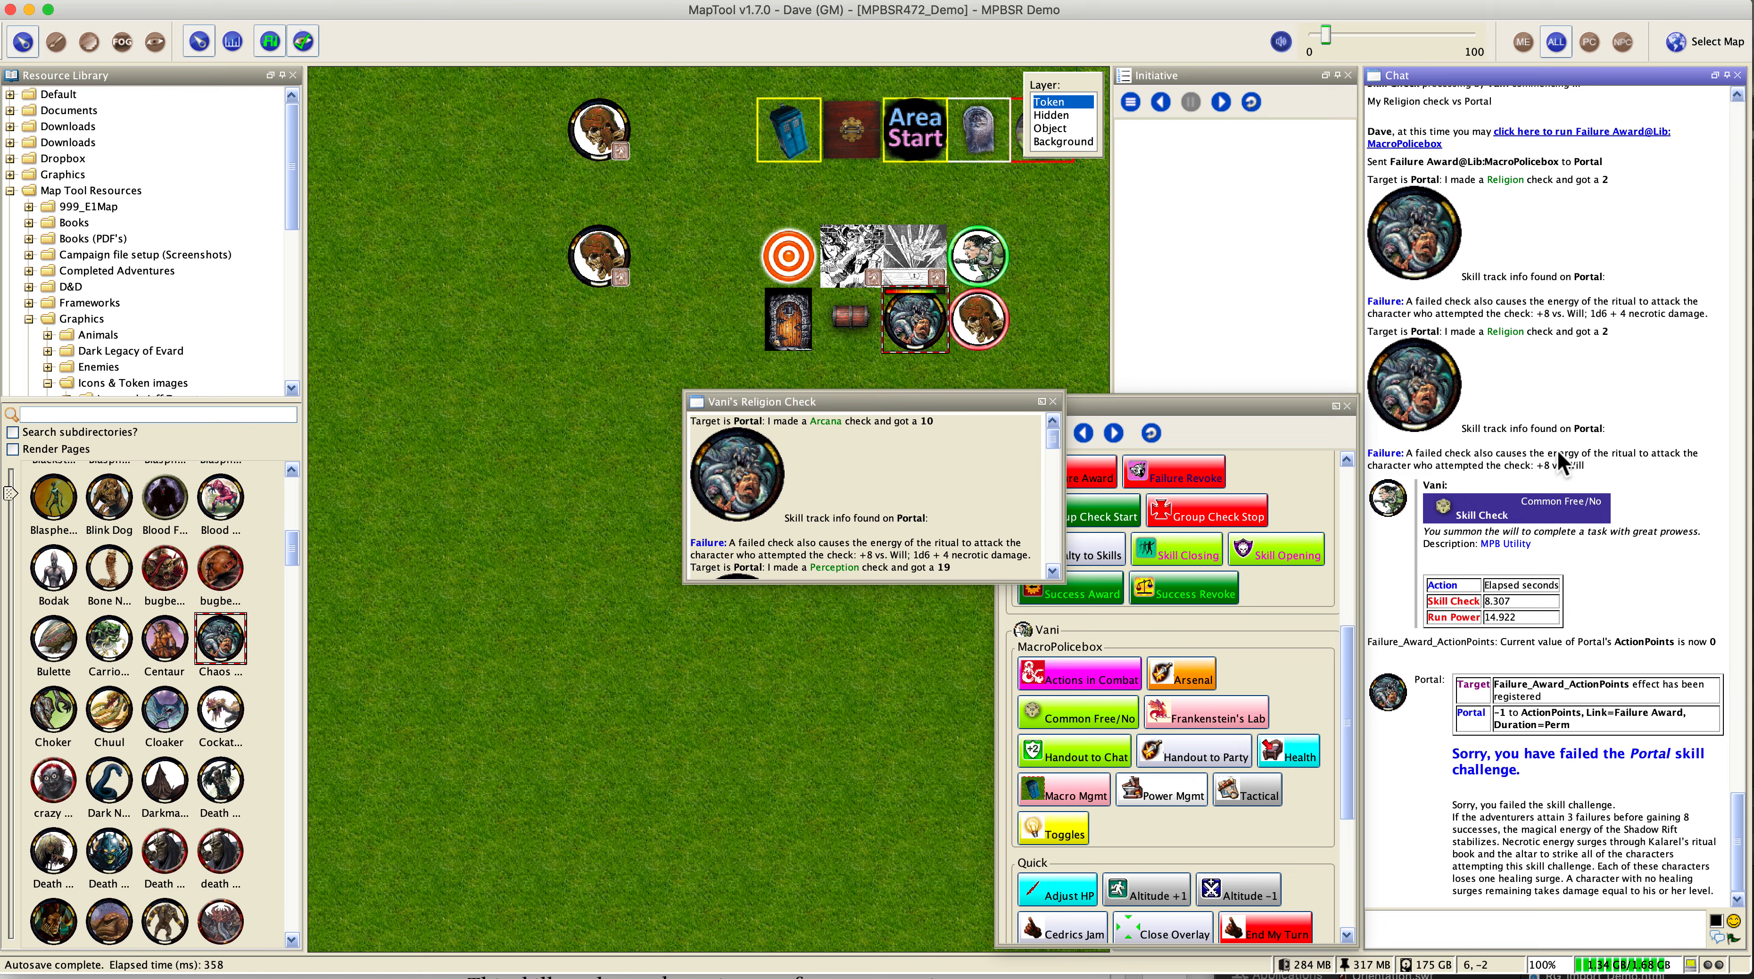
{"action": "left_click", "coordinate": [1052, 401]}
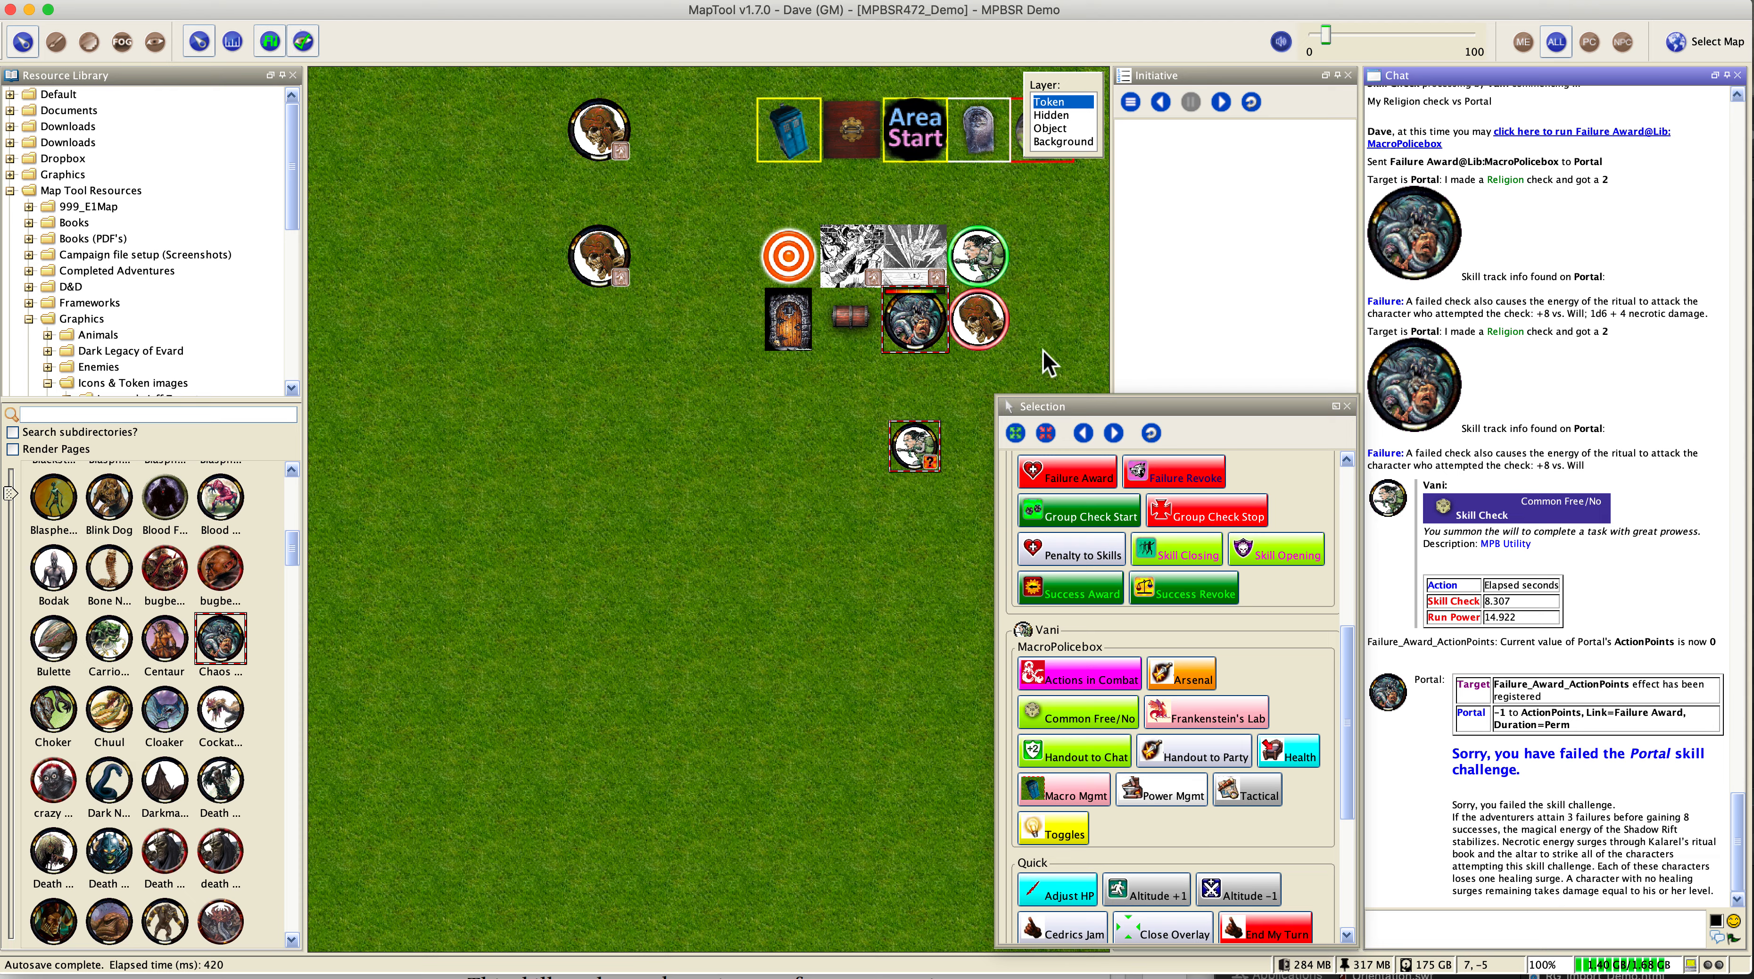
{"action": "mouse_move", "coordinate": [917, 334]}
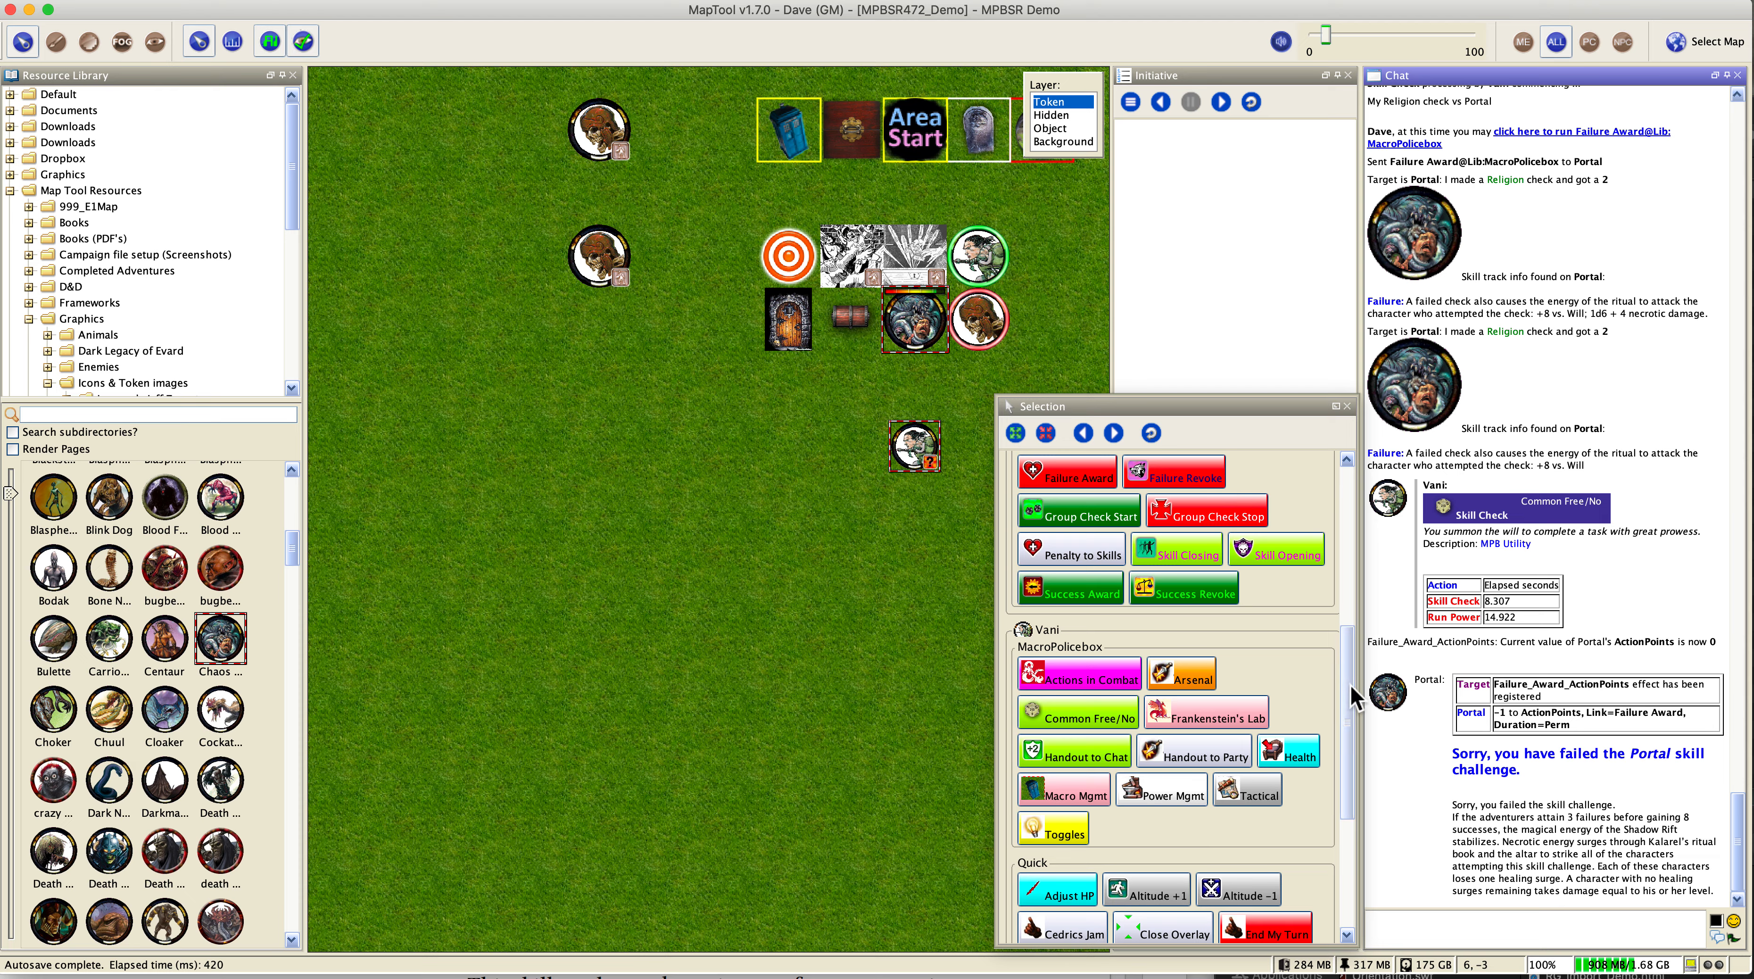
Step: Run the Add Skill Track macro on the Portal token
{"action": "left_click_drag", "start_coordinate": [1352, 687], "coordinate": [1349, 531]}
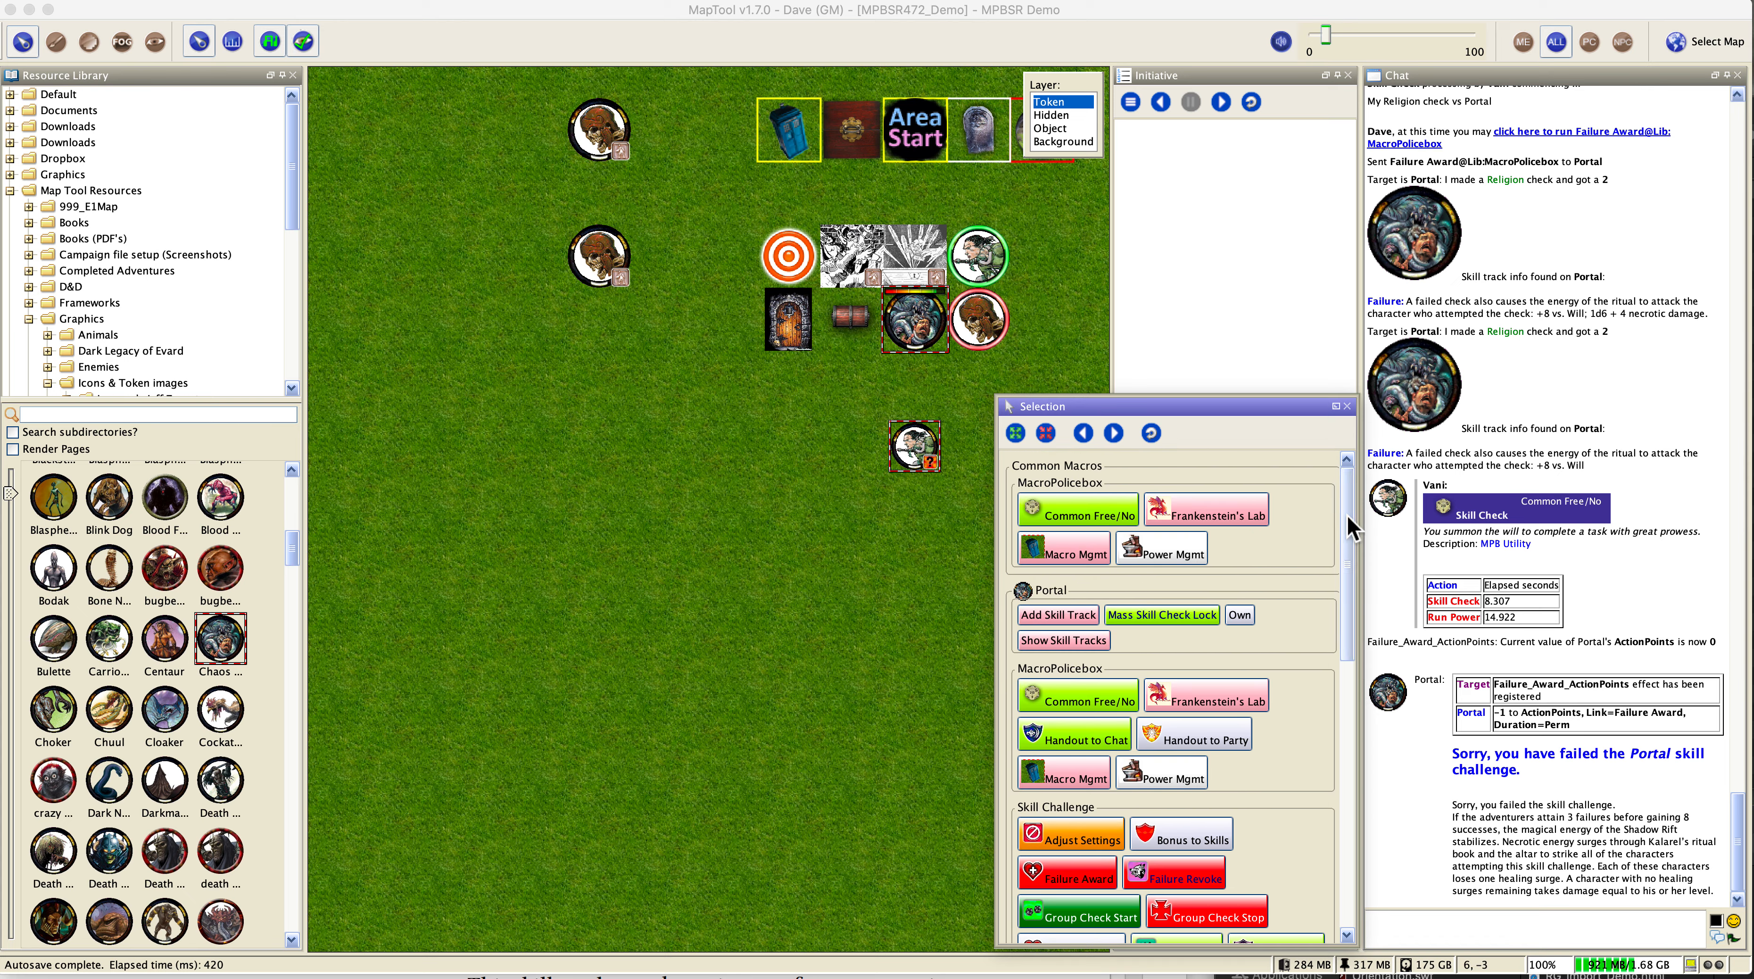
{"action": "left_click", "coordinate": [1065, 617]}
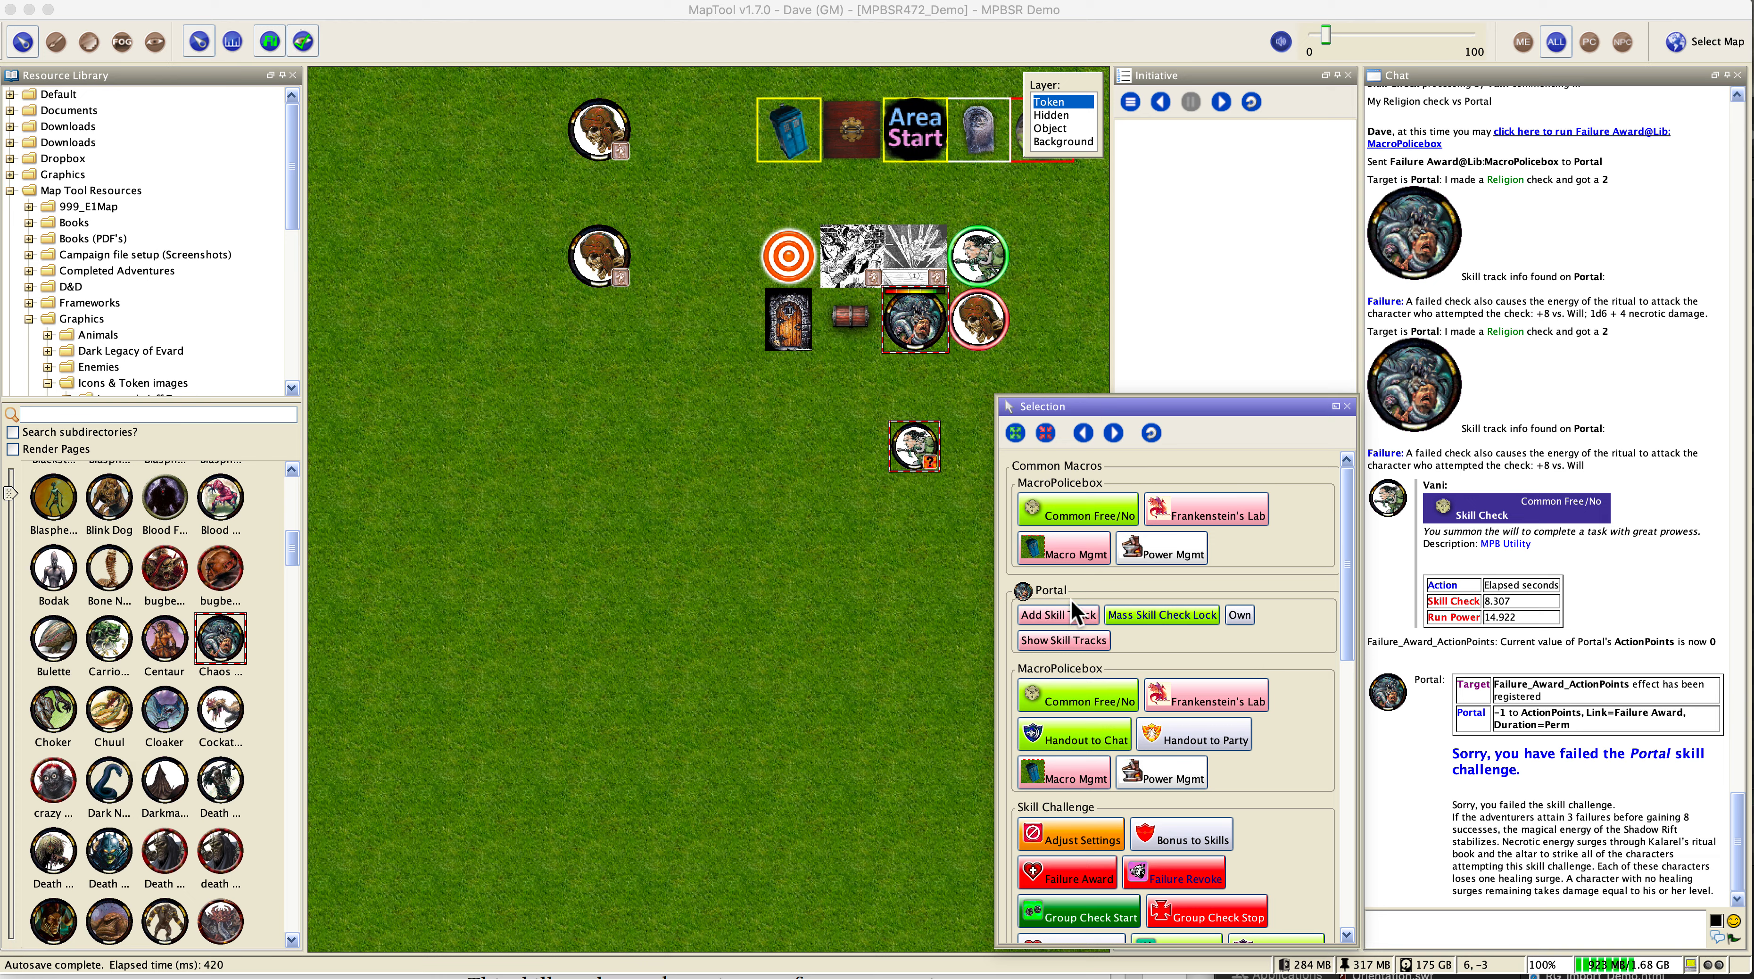